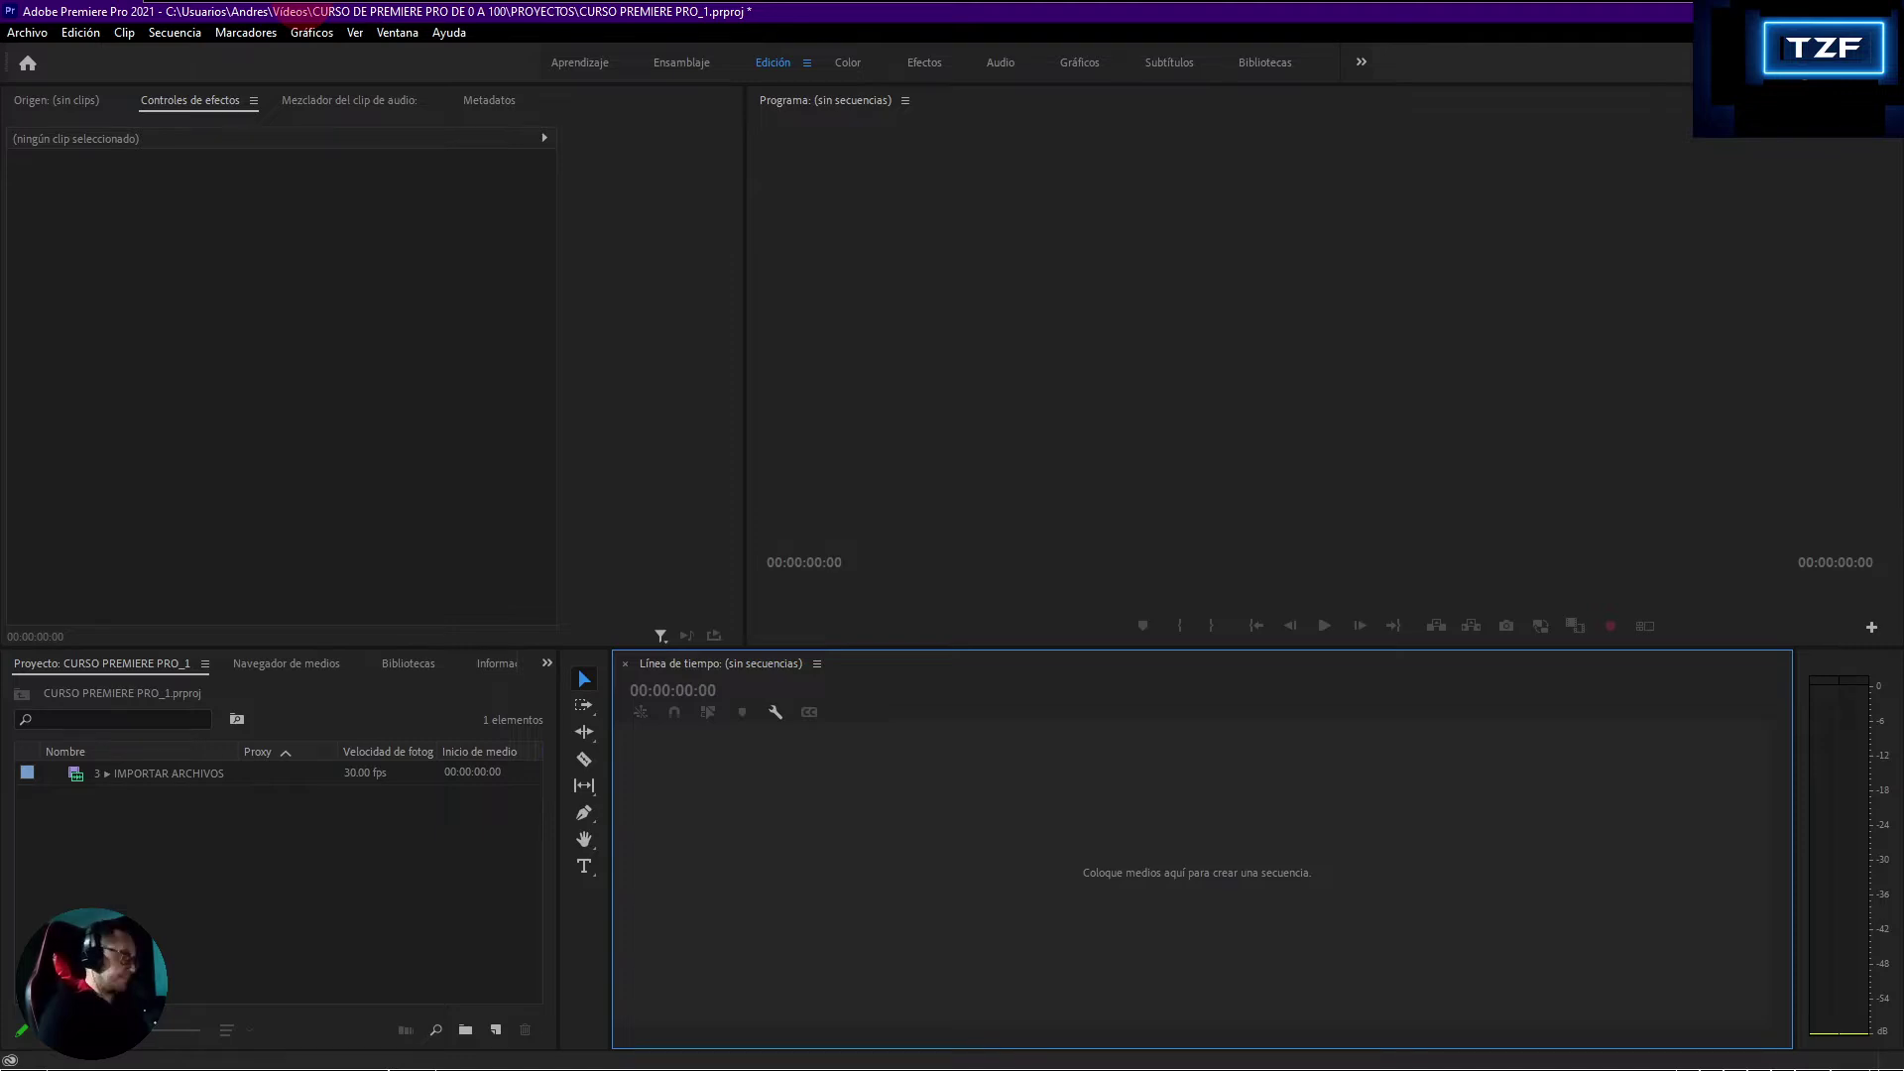
- Create a sequence from the "3 ► IMPORTAR ARCHIVOS" video clip in the project
click(700, 561)
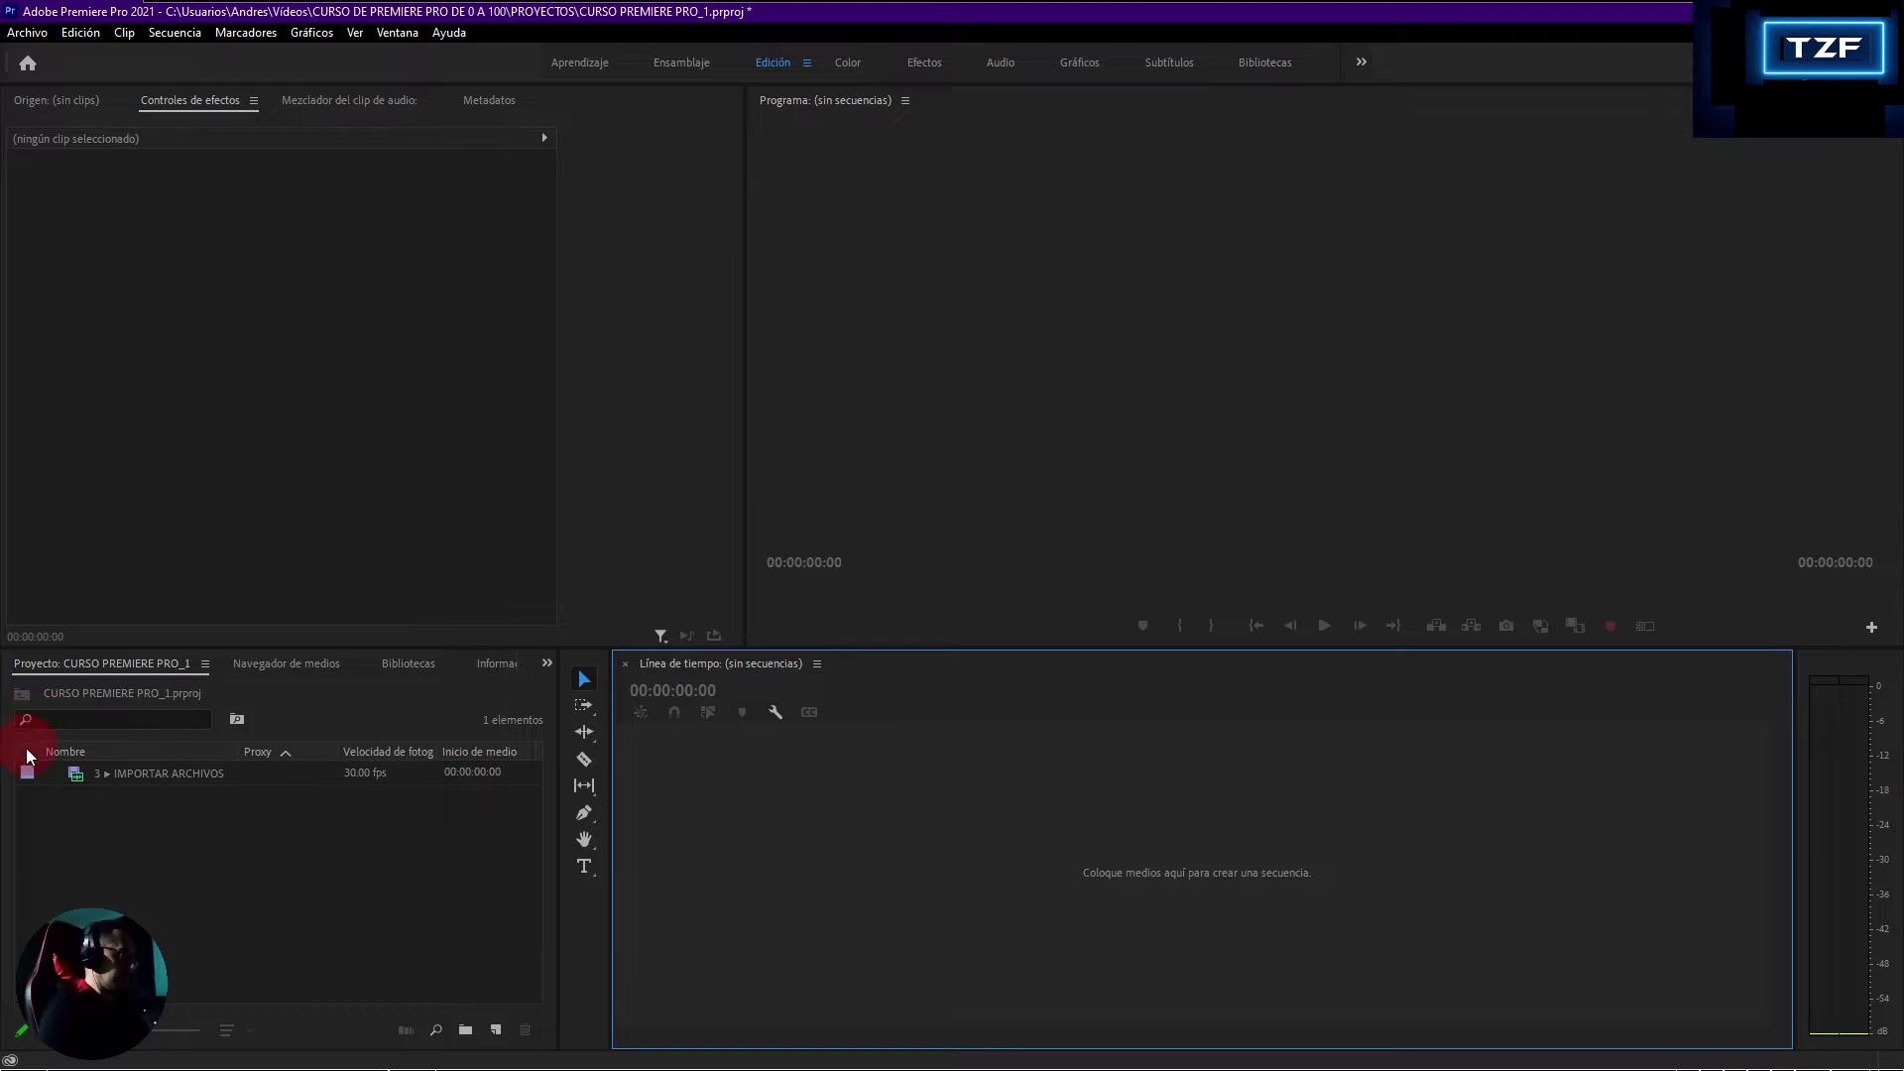
click(125, 808)
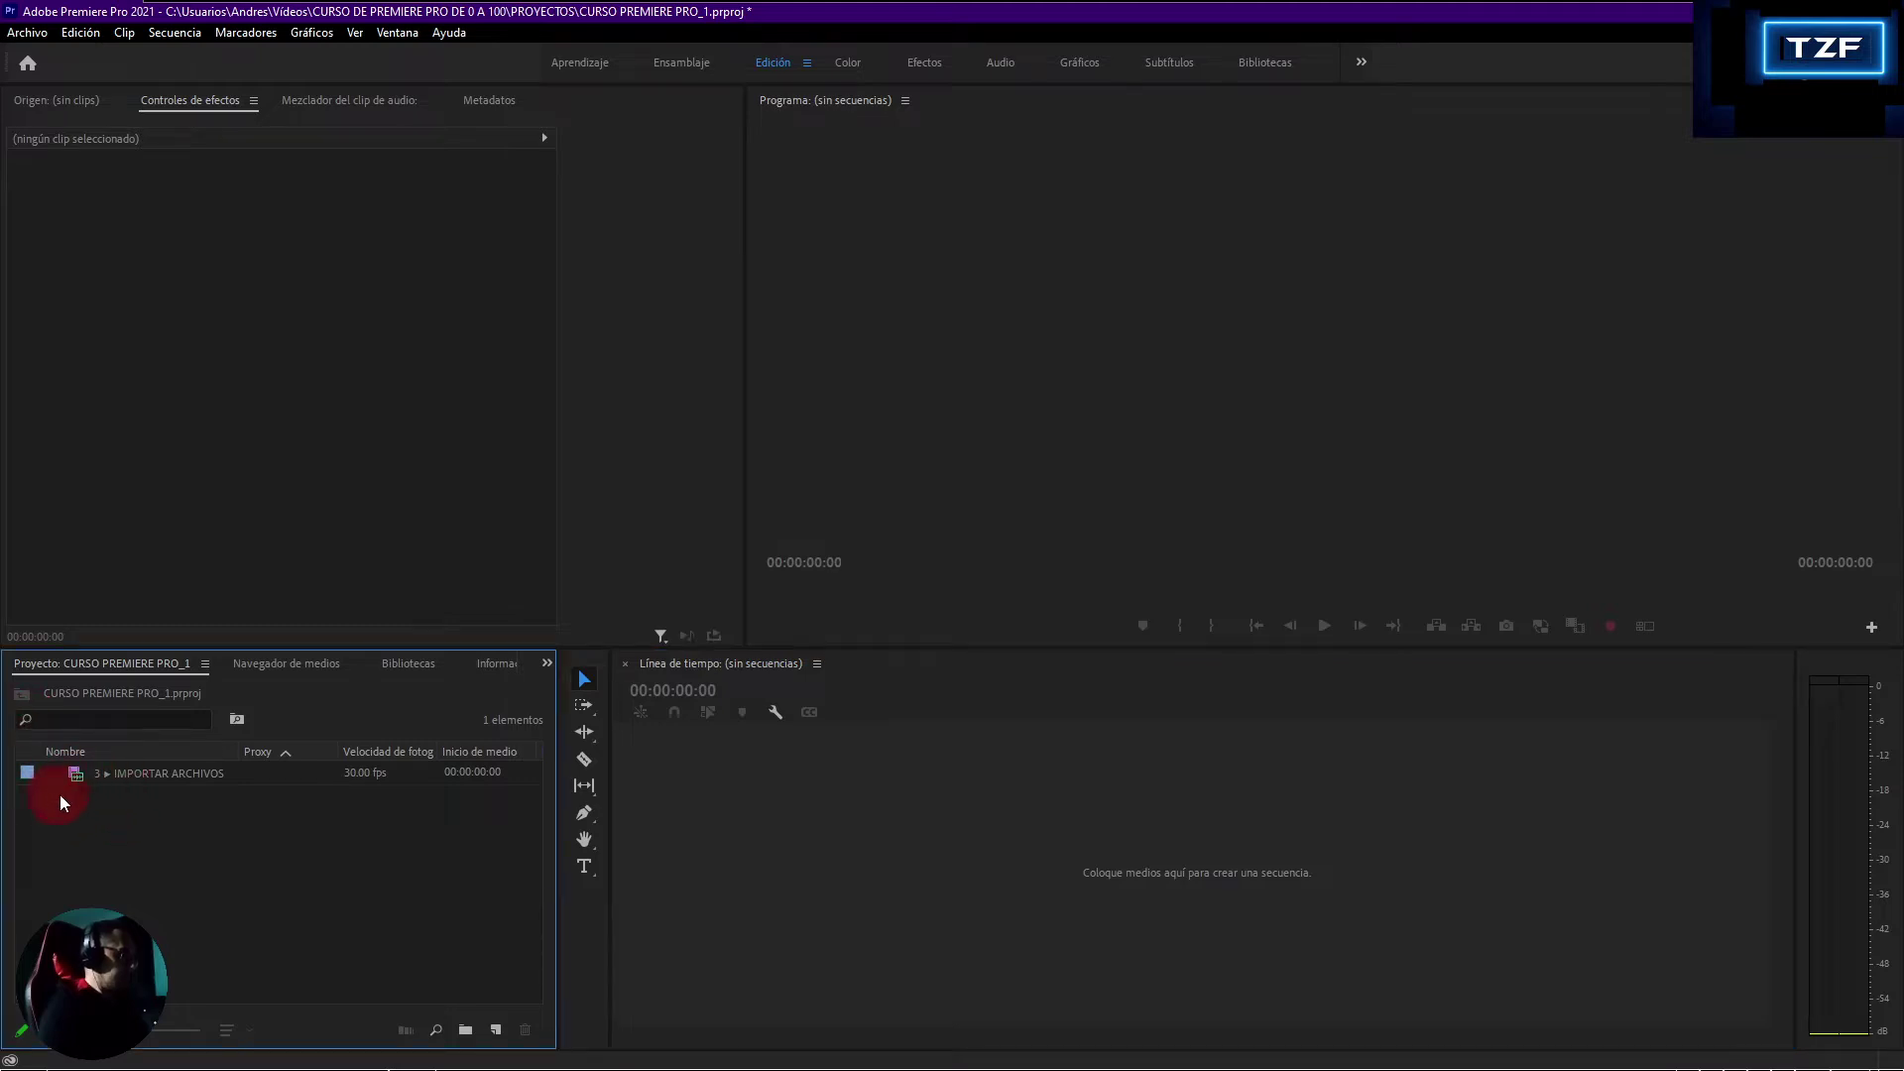
drag(74, 772, 644, 896)
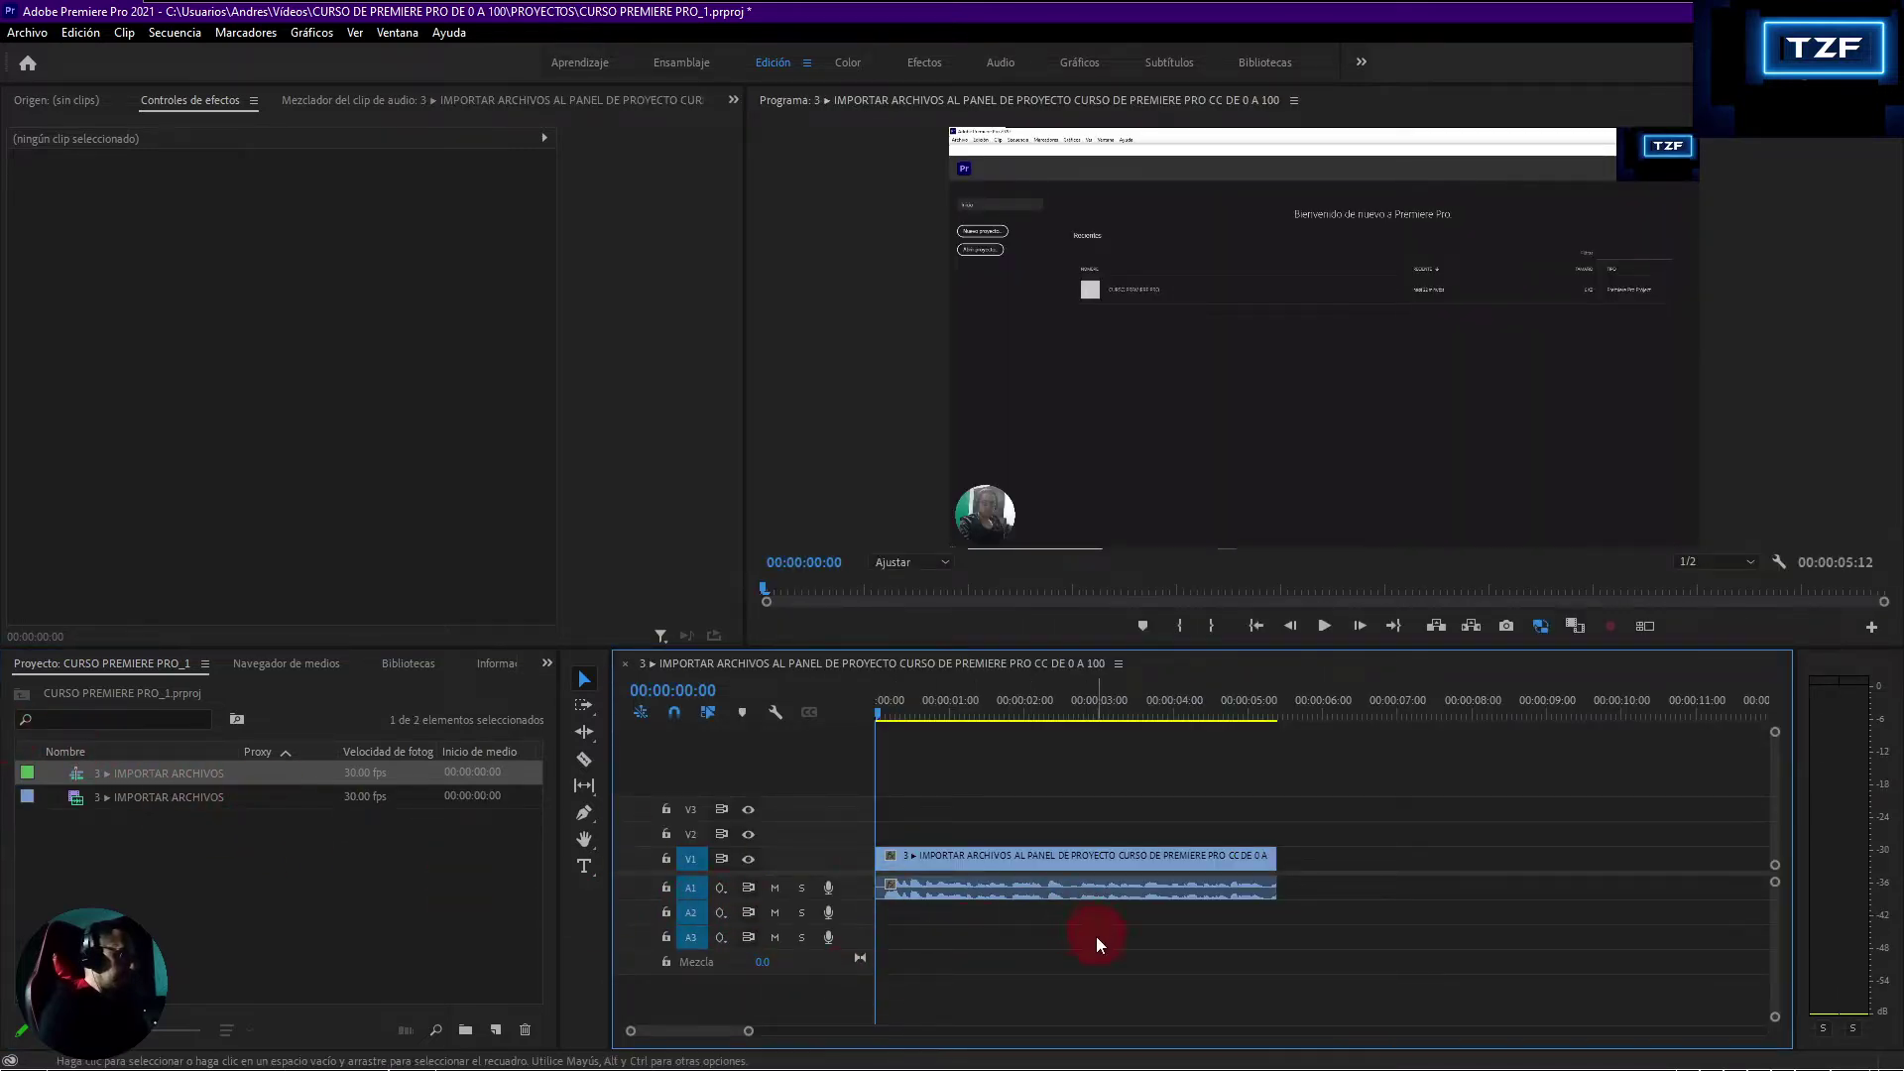
- Play the sequence to review the clip, and return the playhead to the start
key(space)
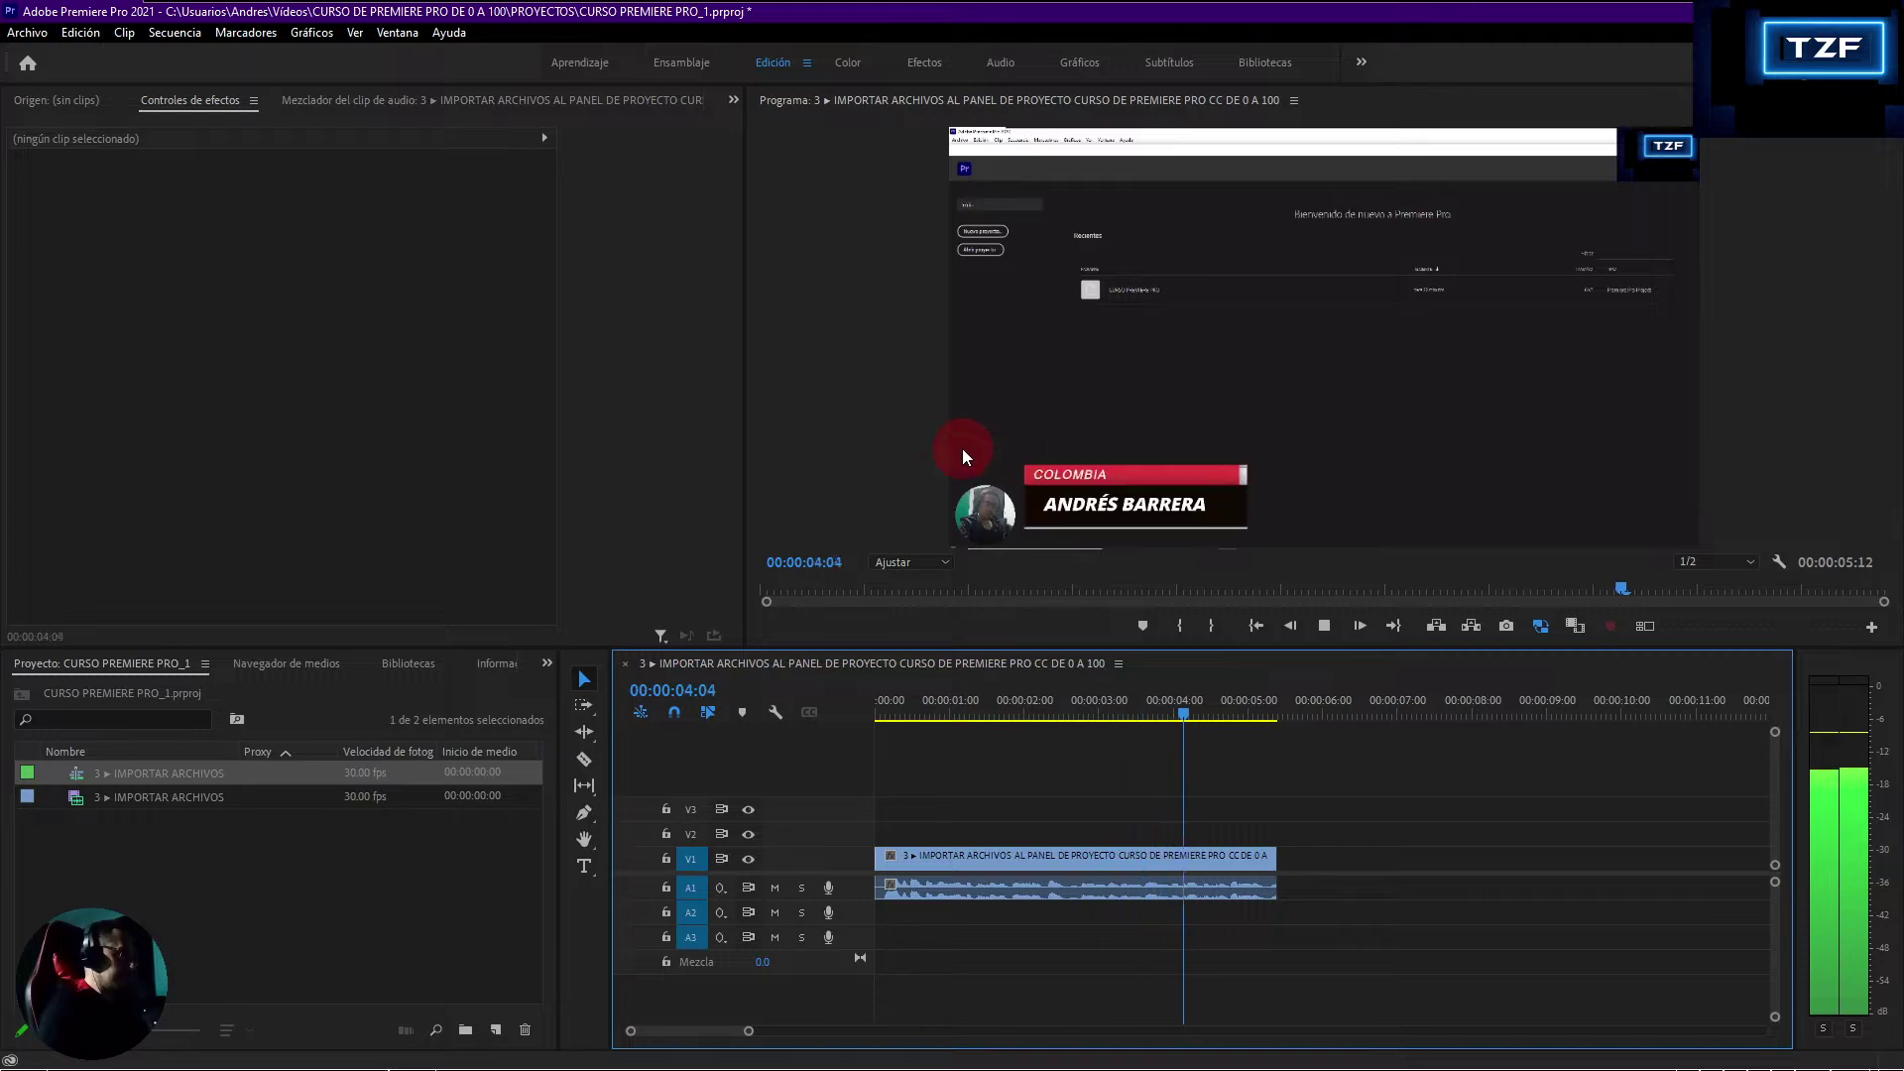
key(space)
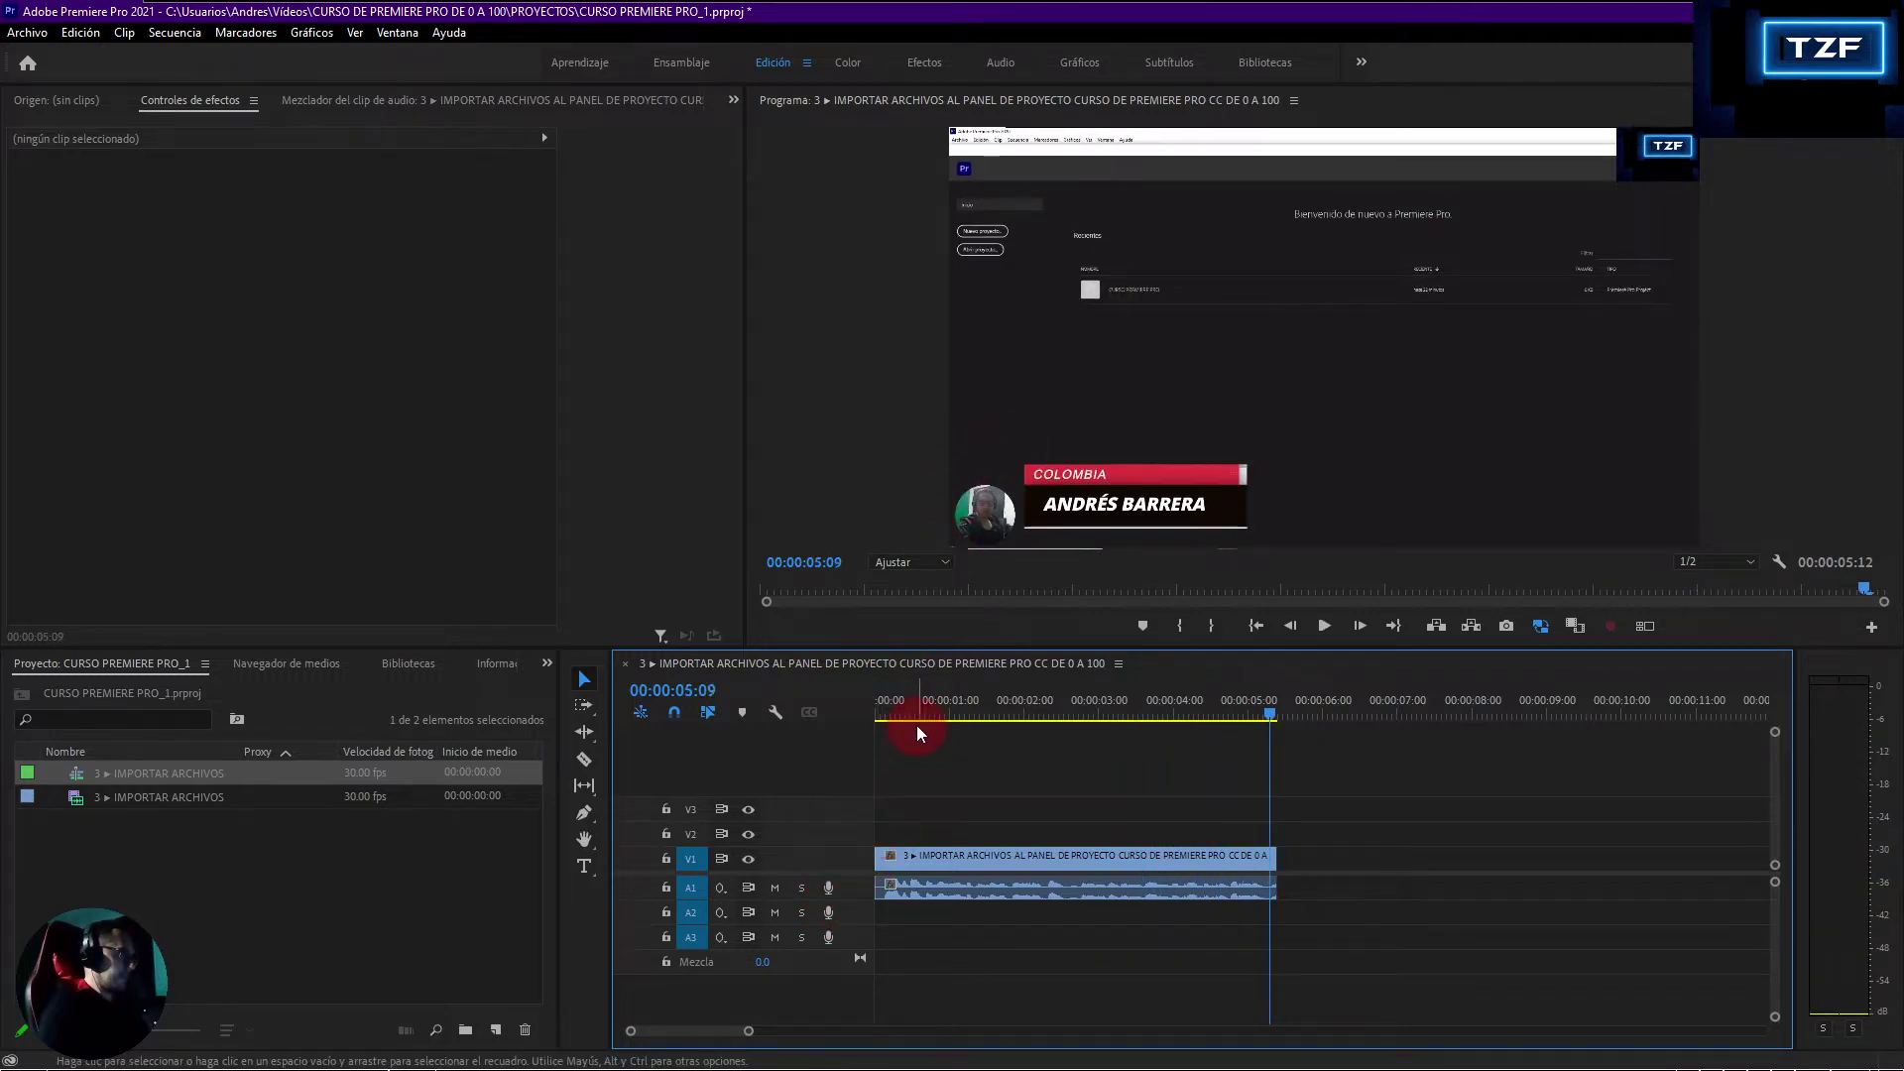
drag(915, 705, 823, 718)
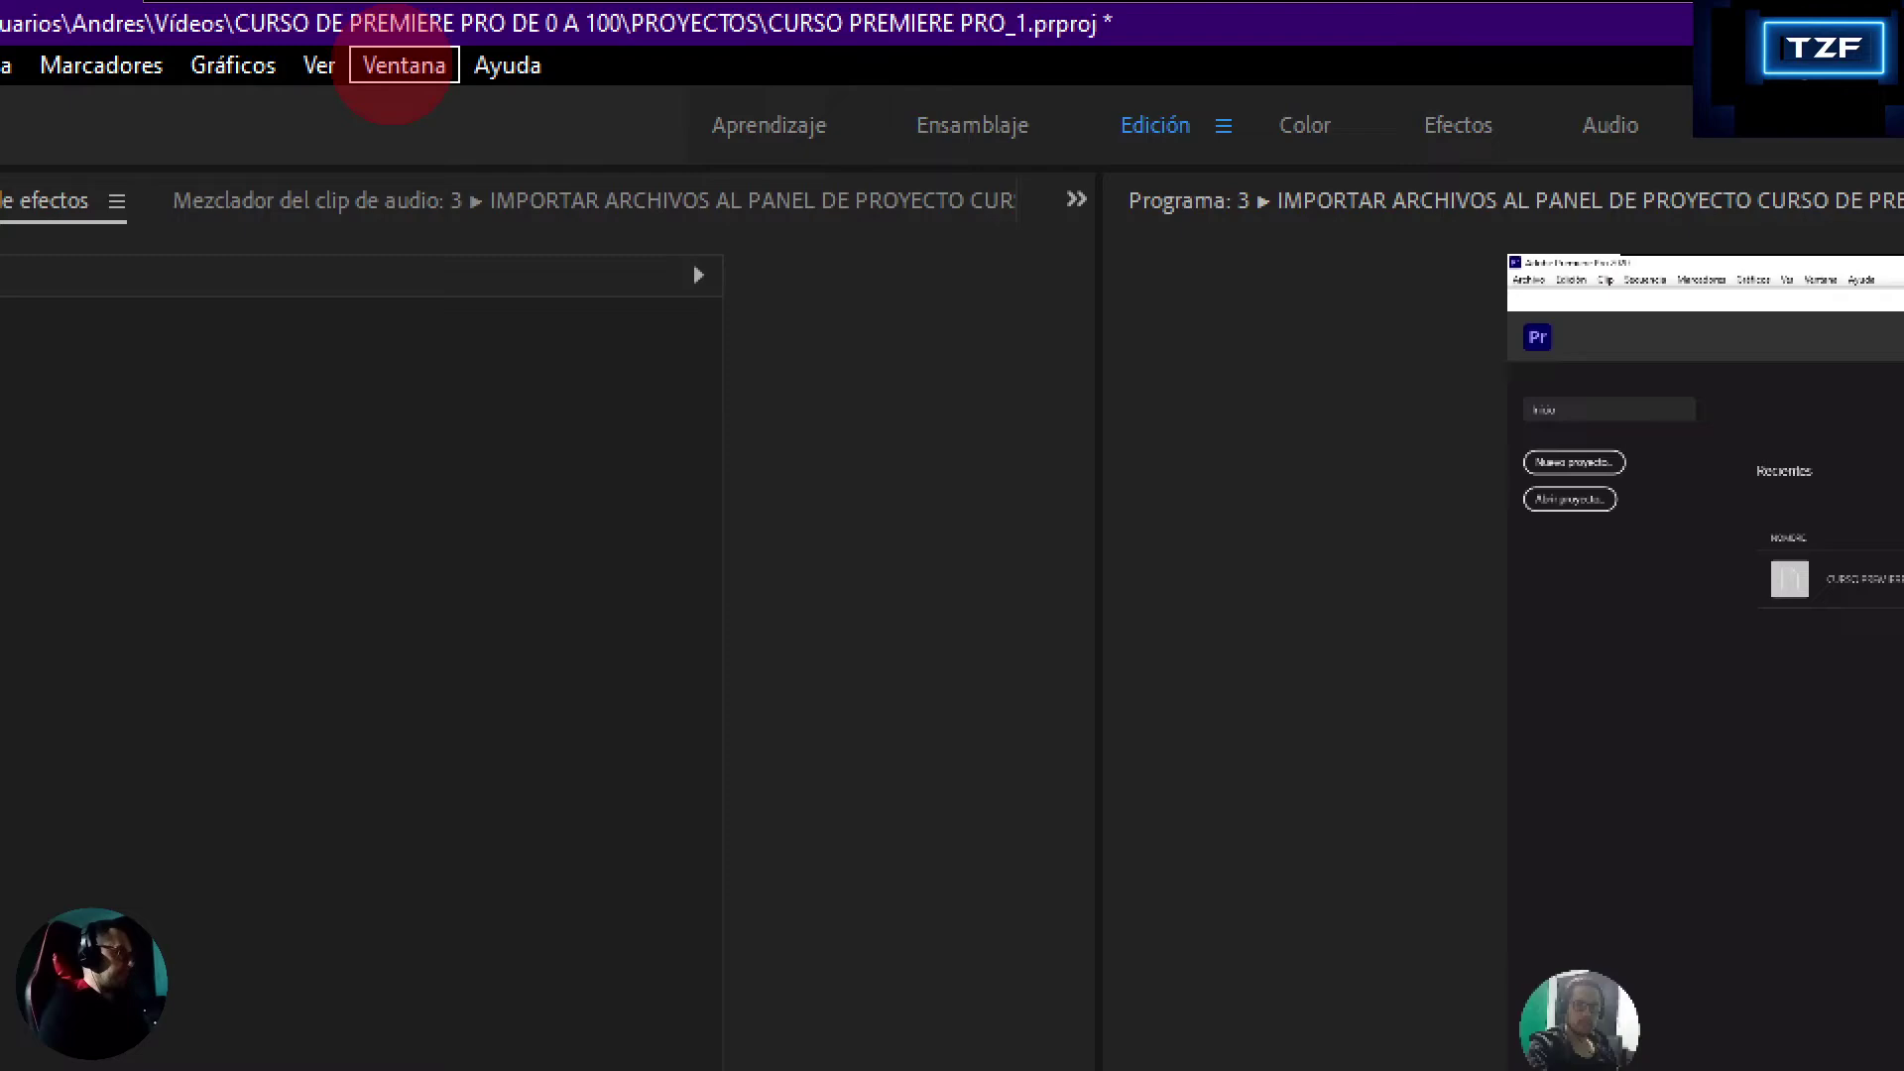
- Switch to the Subtítulos workspace
click(404, 65)
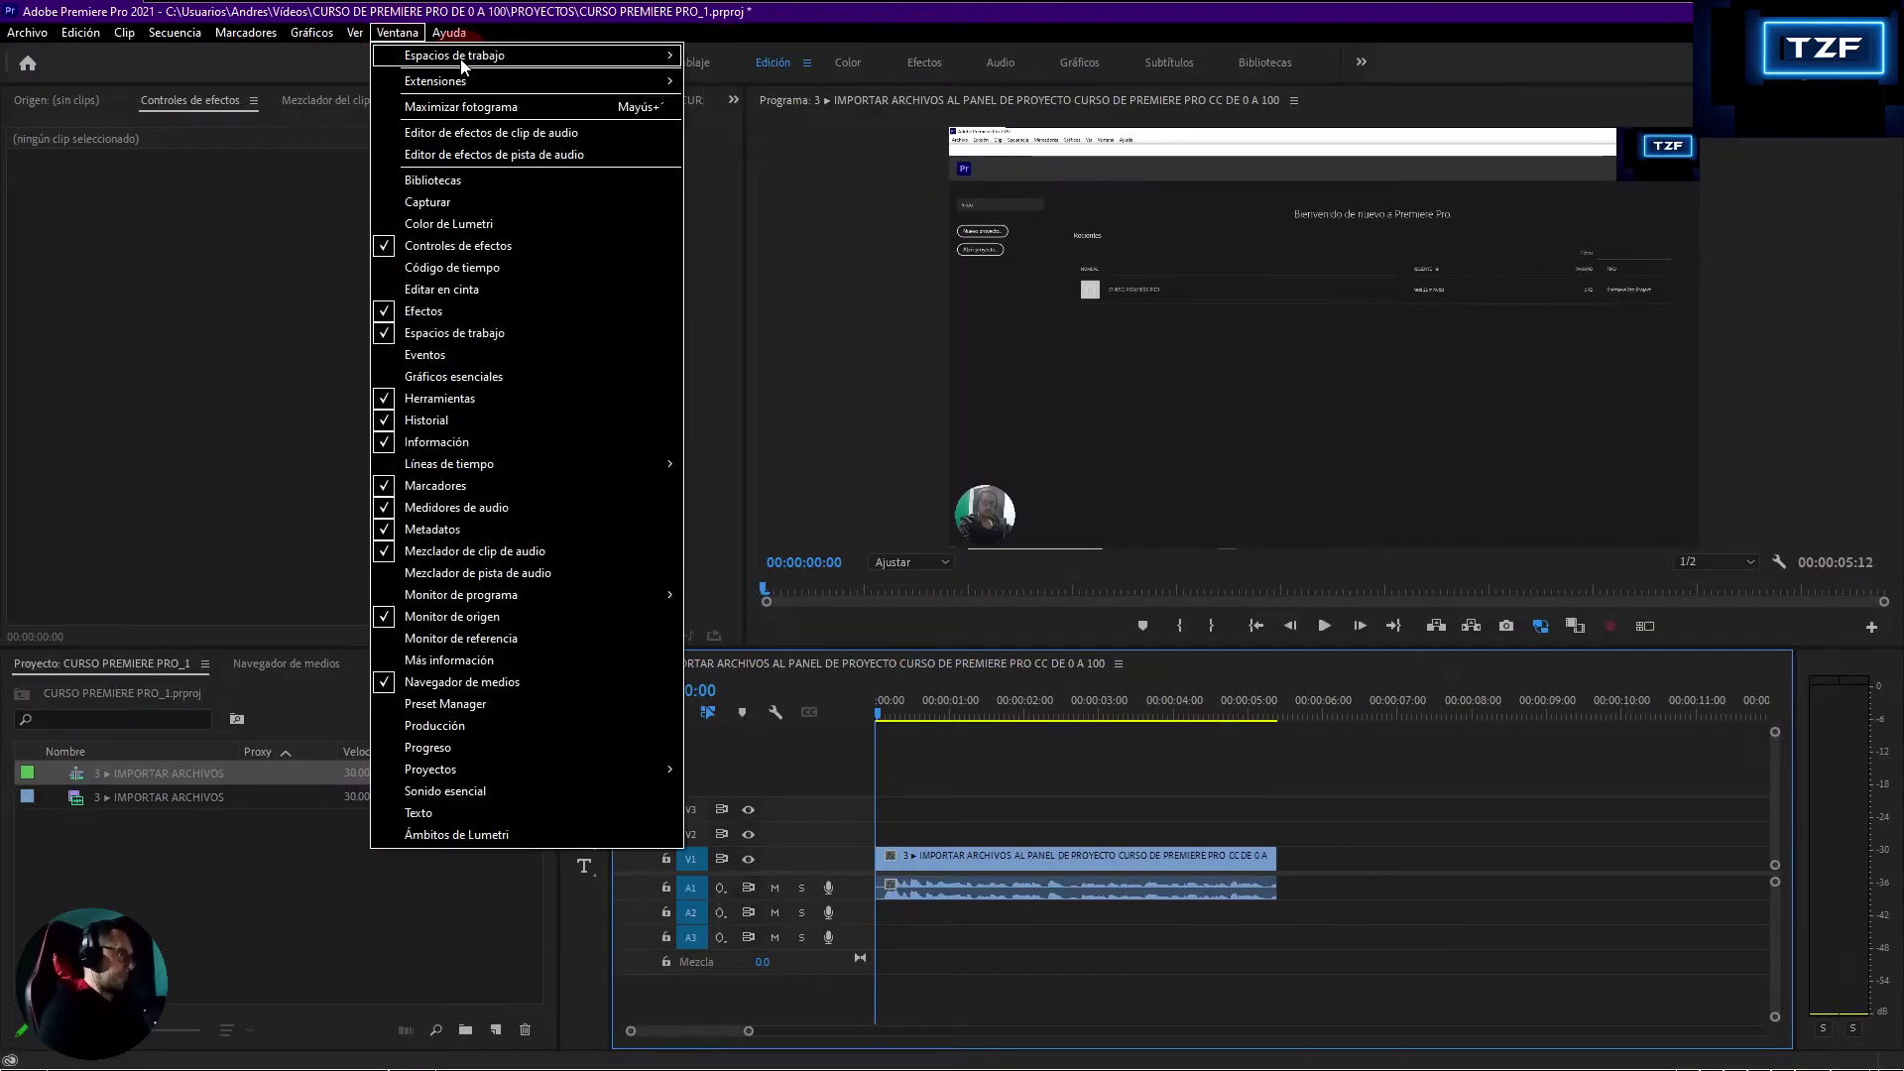
mouse_move(462, 65)
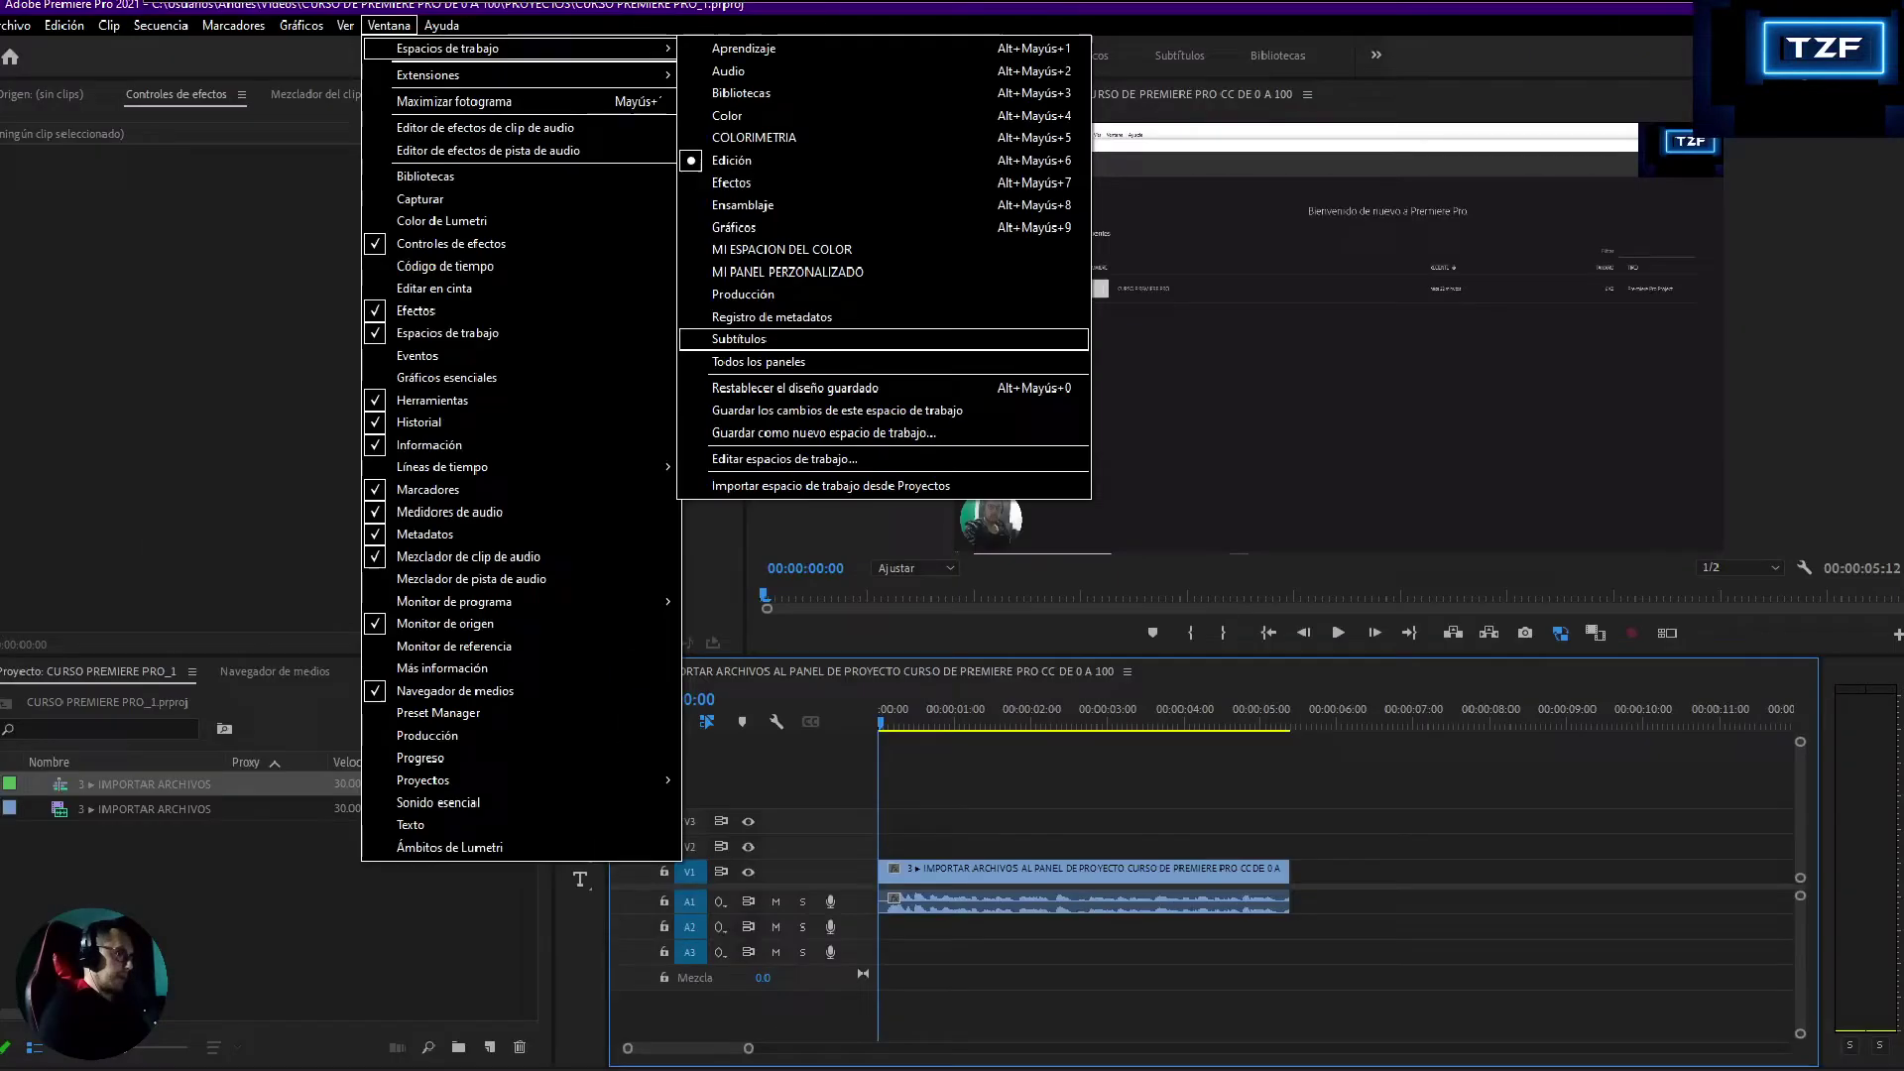
click(747, 339)
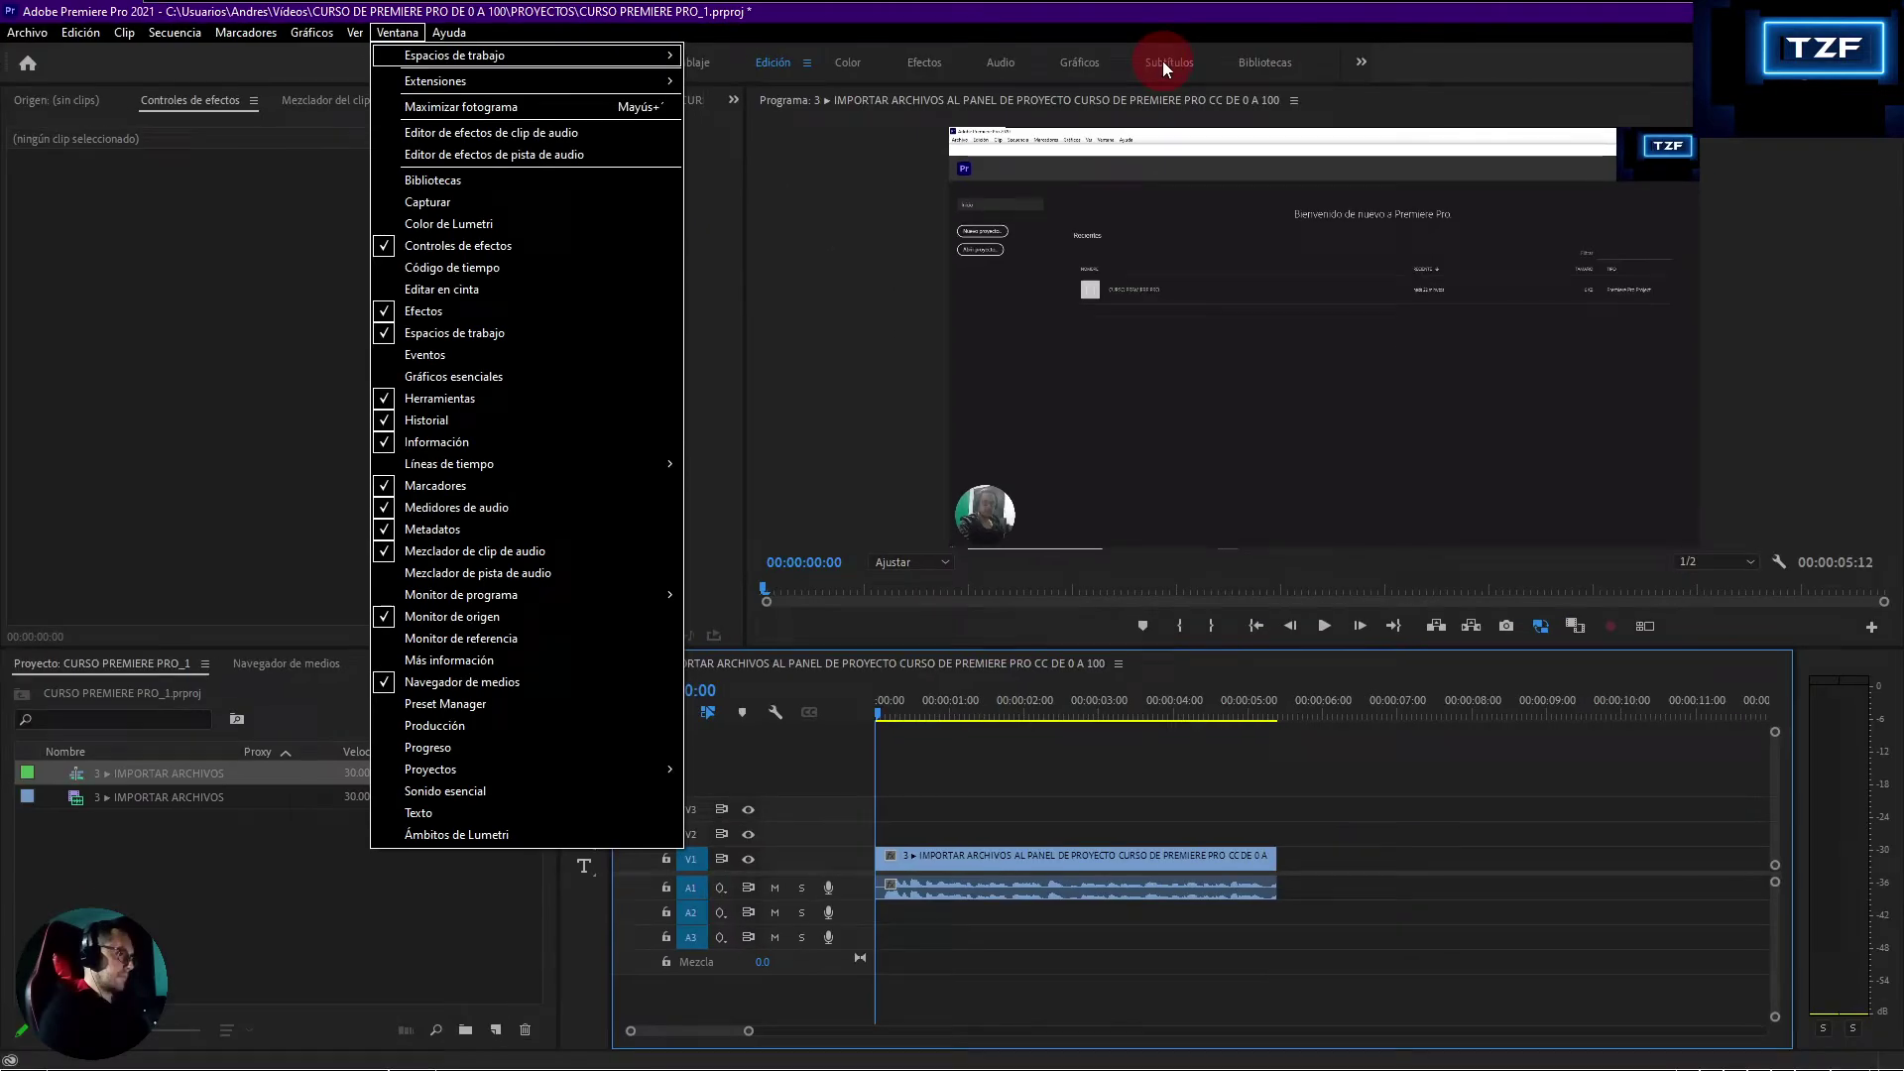
click(1163, 61)
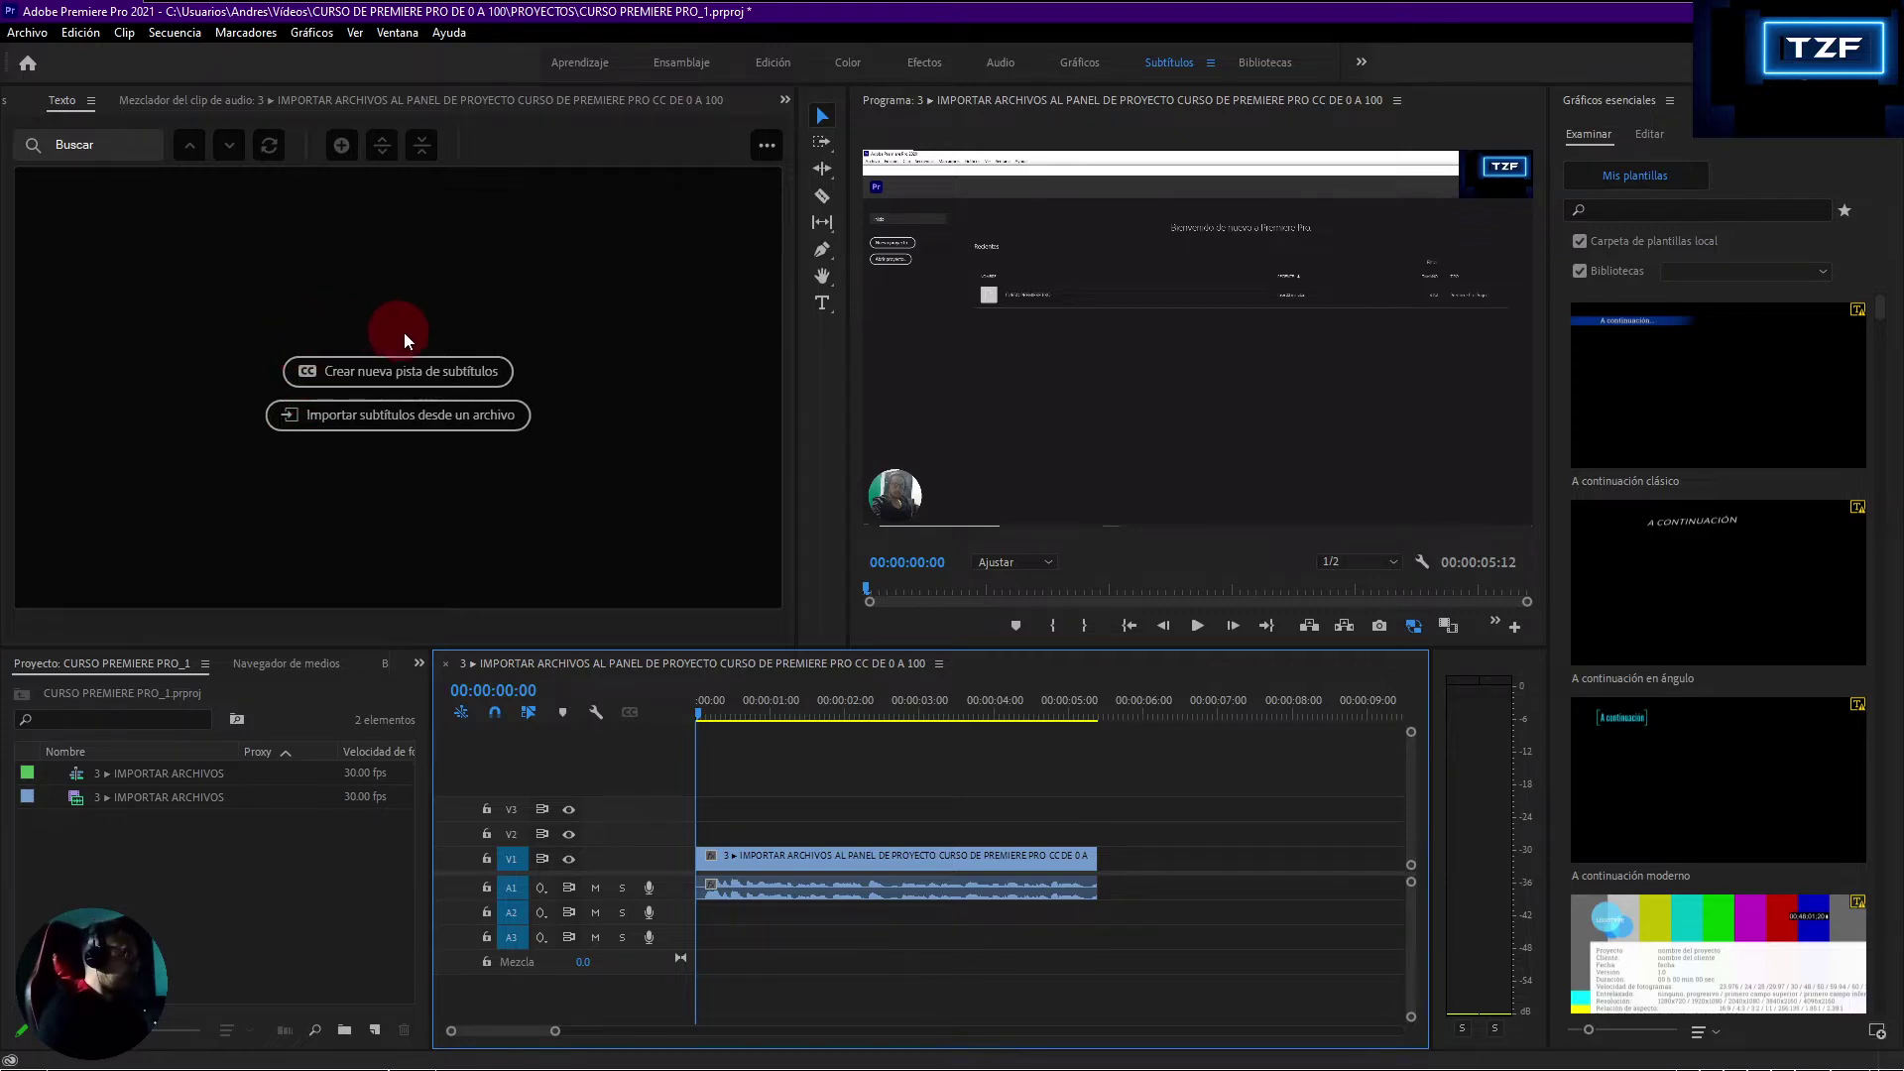
- Create a new subtitle track with the Subtítulo format and the style set to Ninguno
click(393, 371)
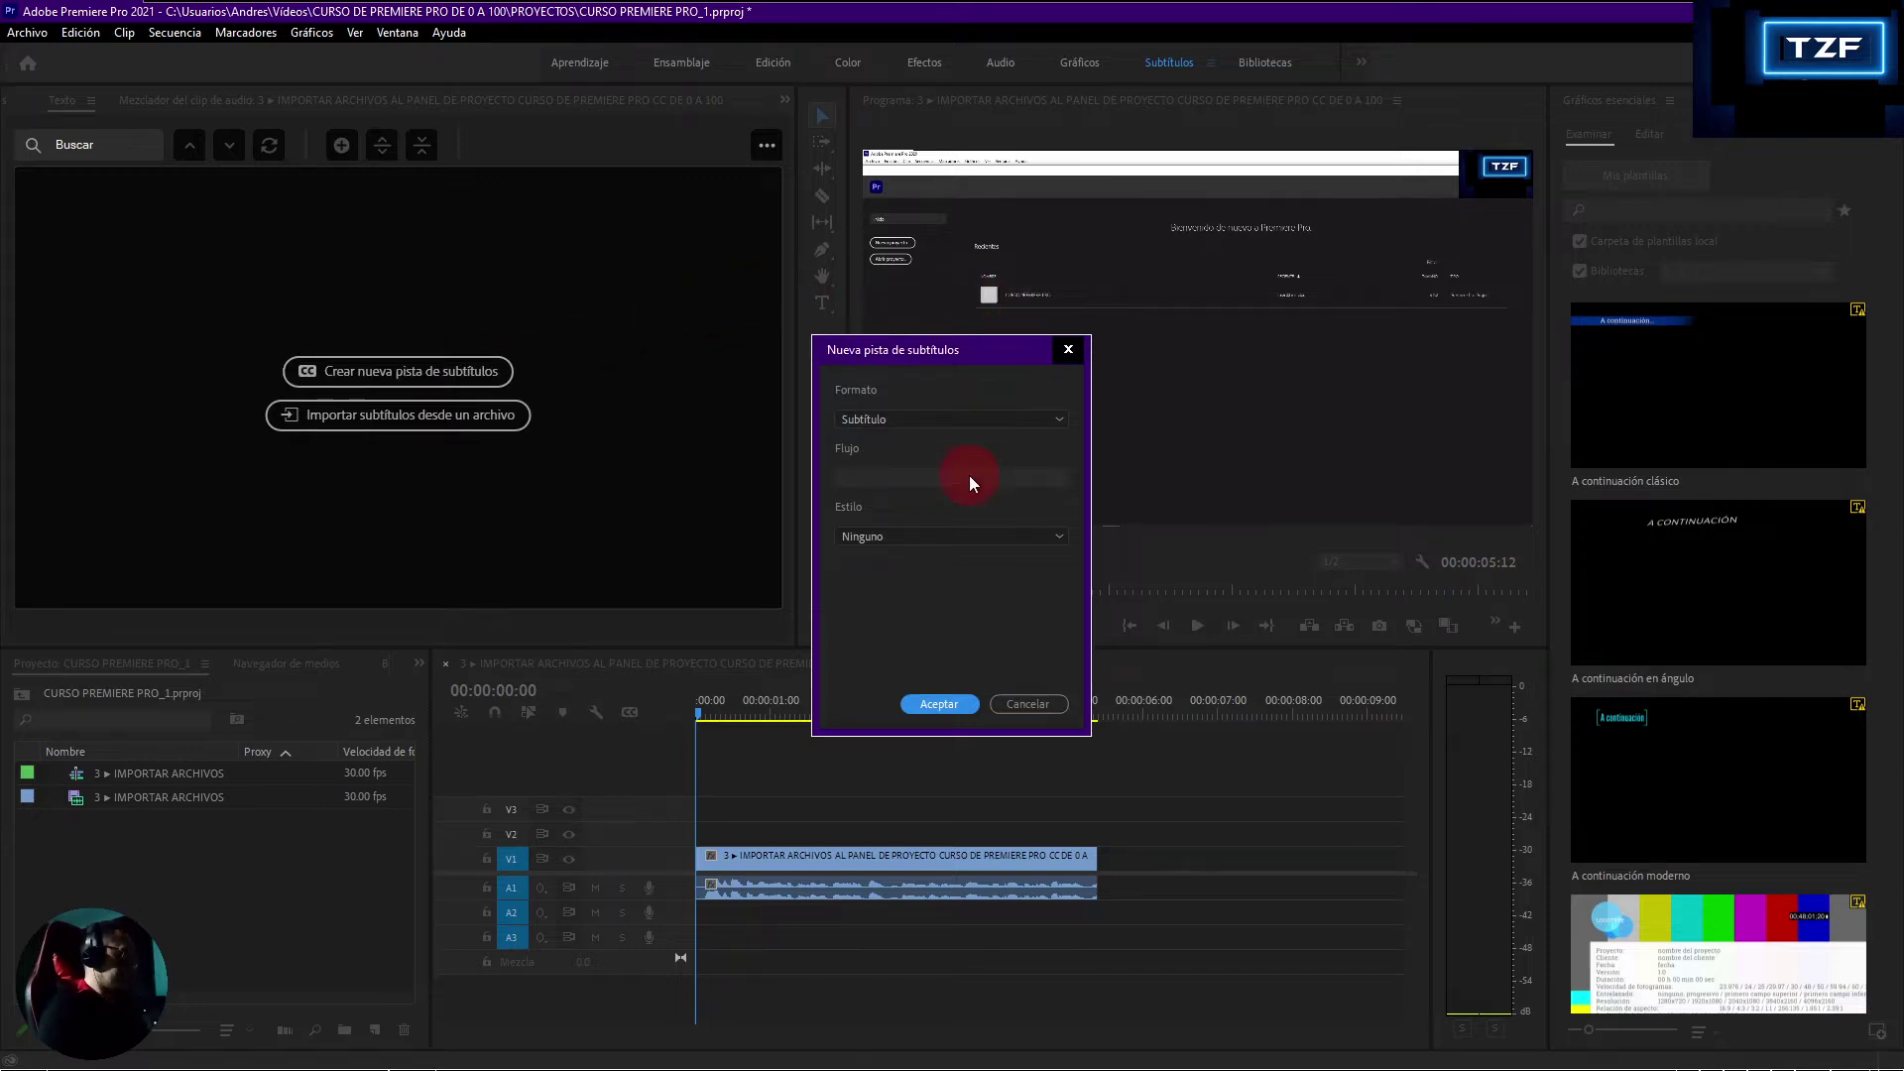
click(876, 418)
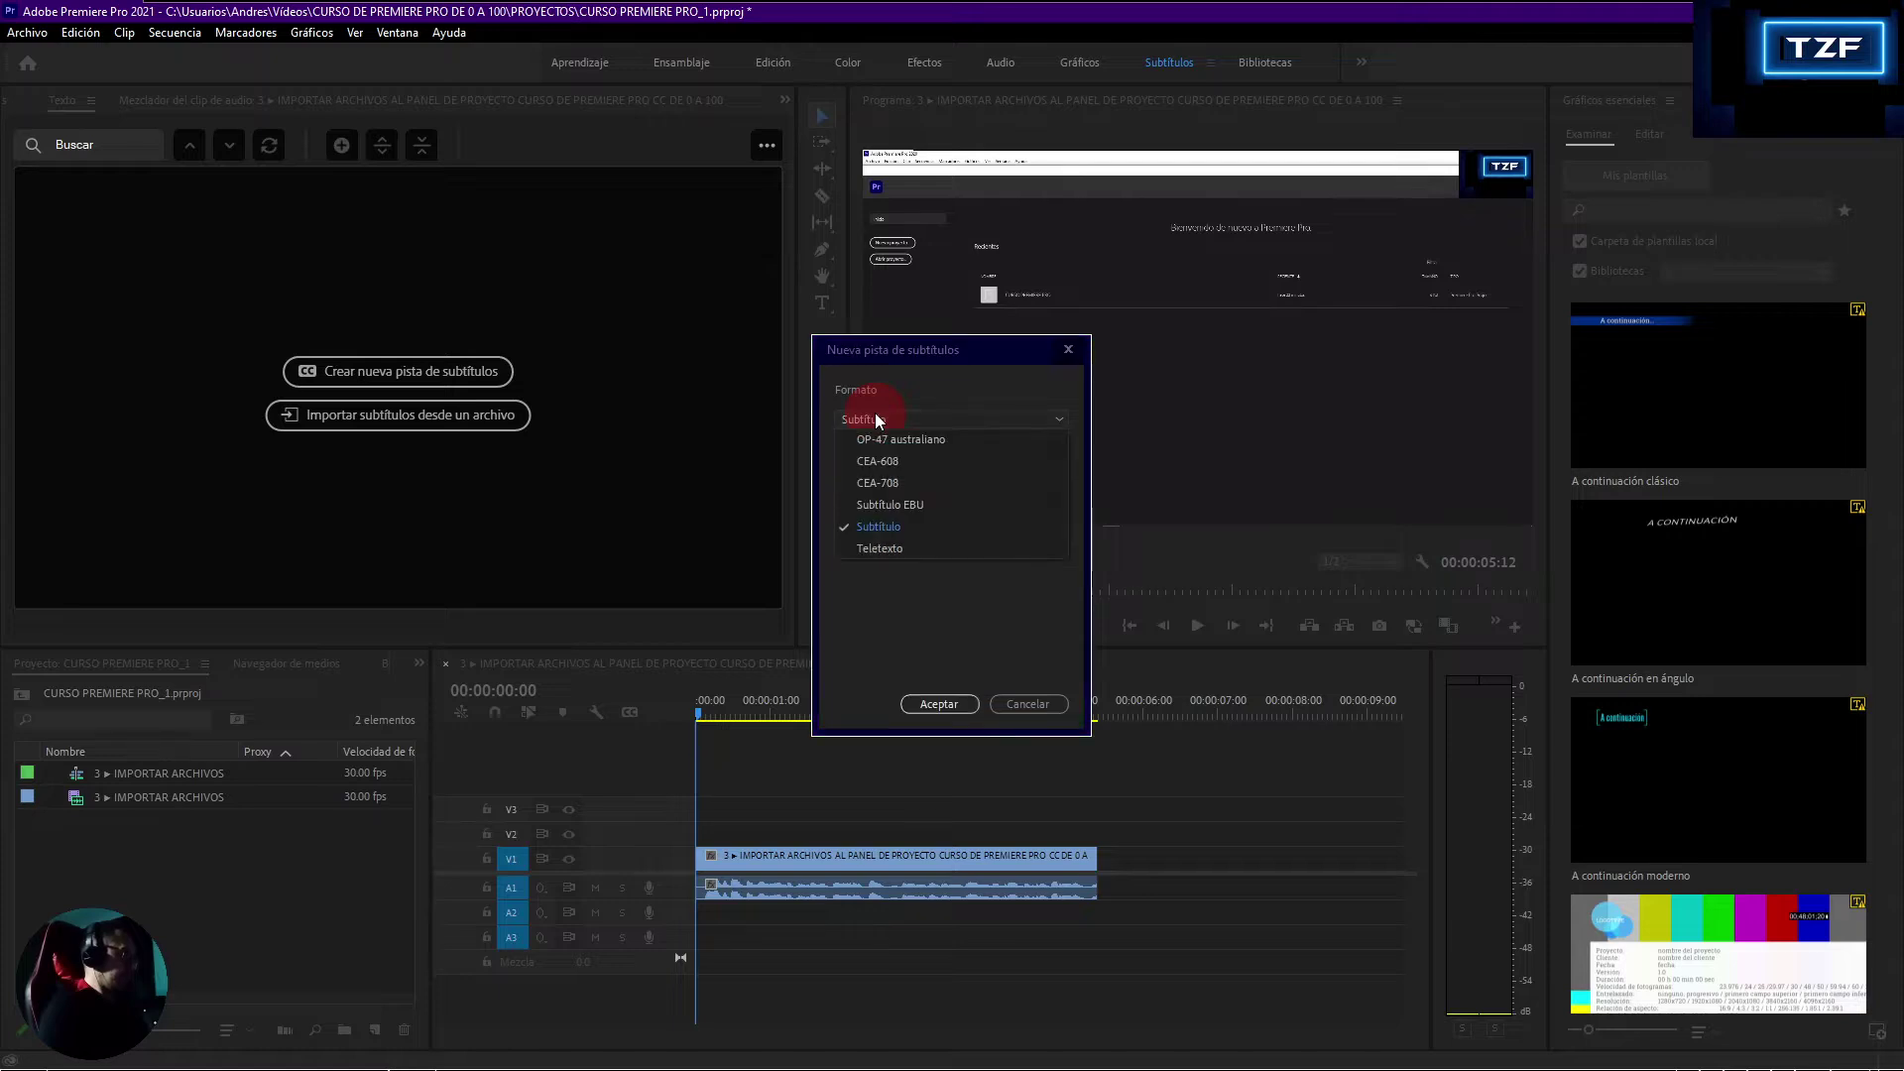
click(876, 416)
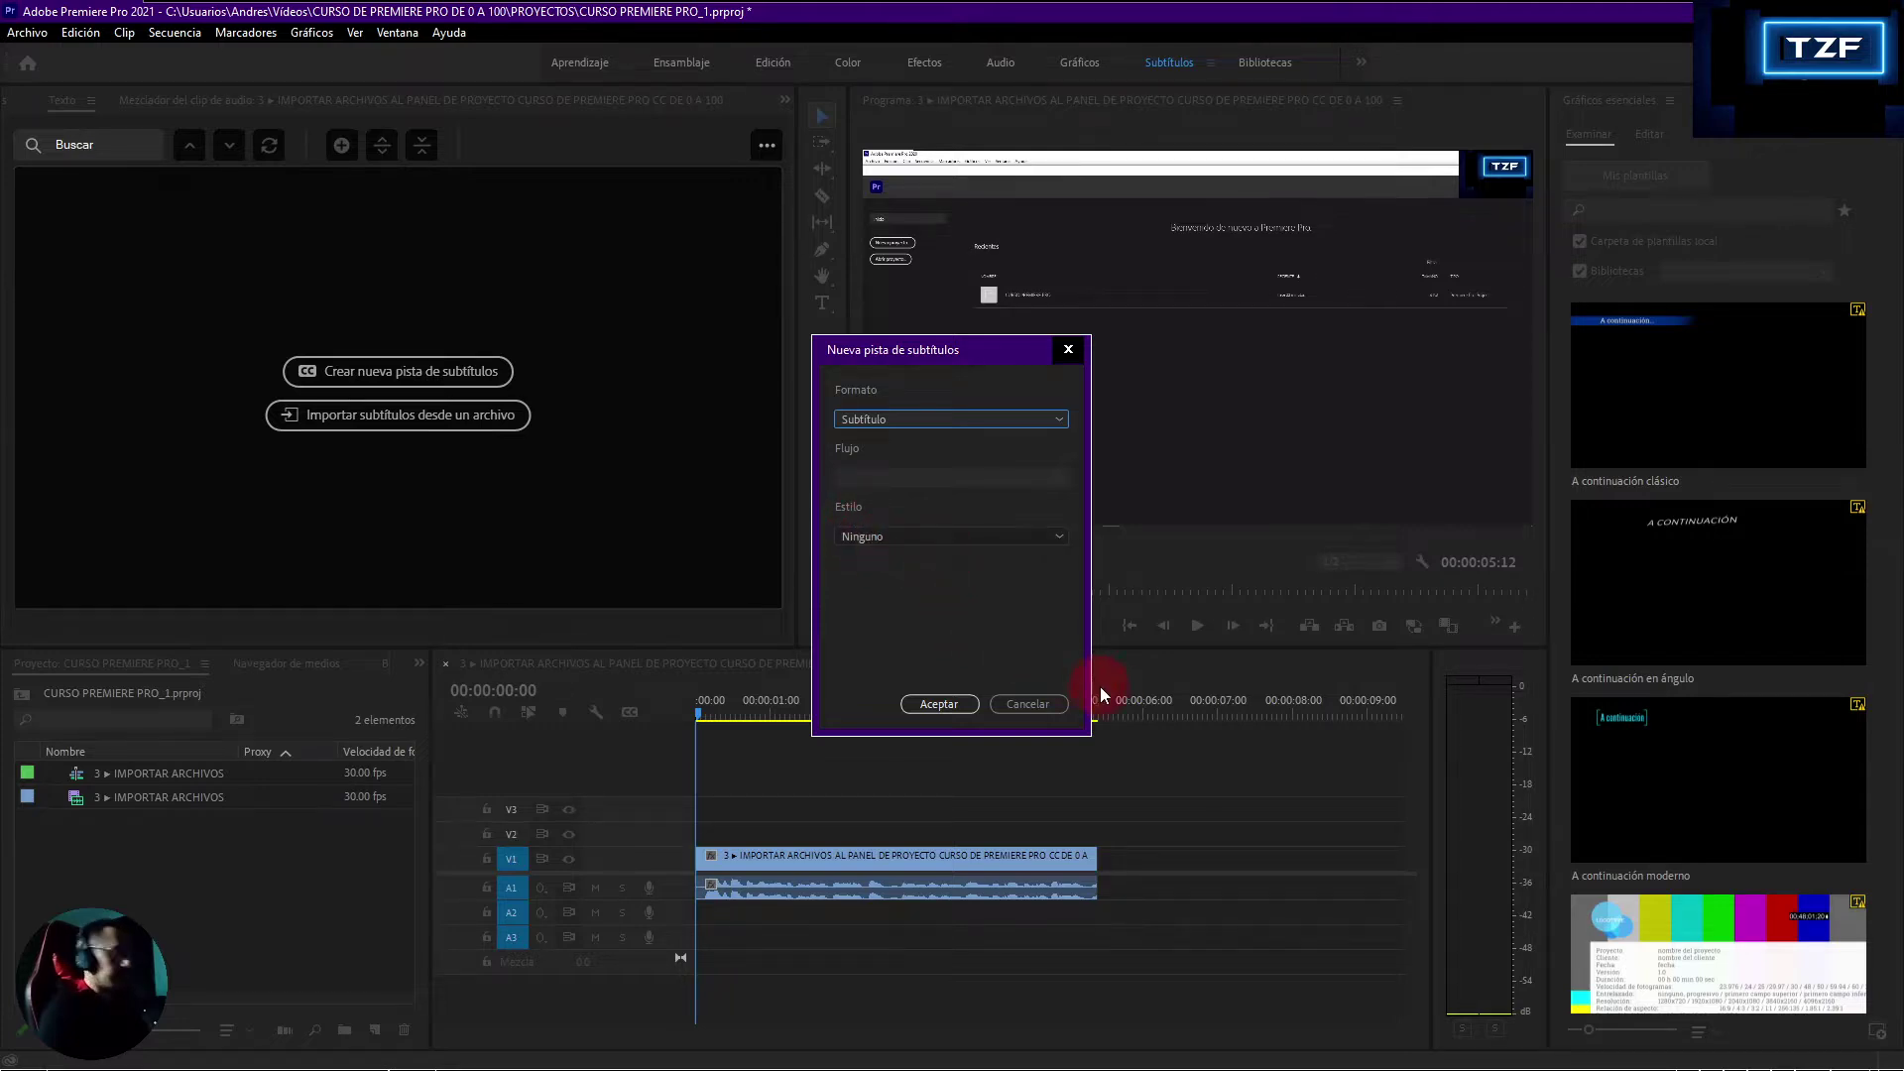
click(940, 706)
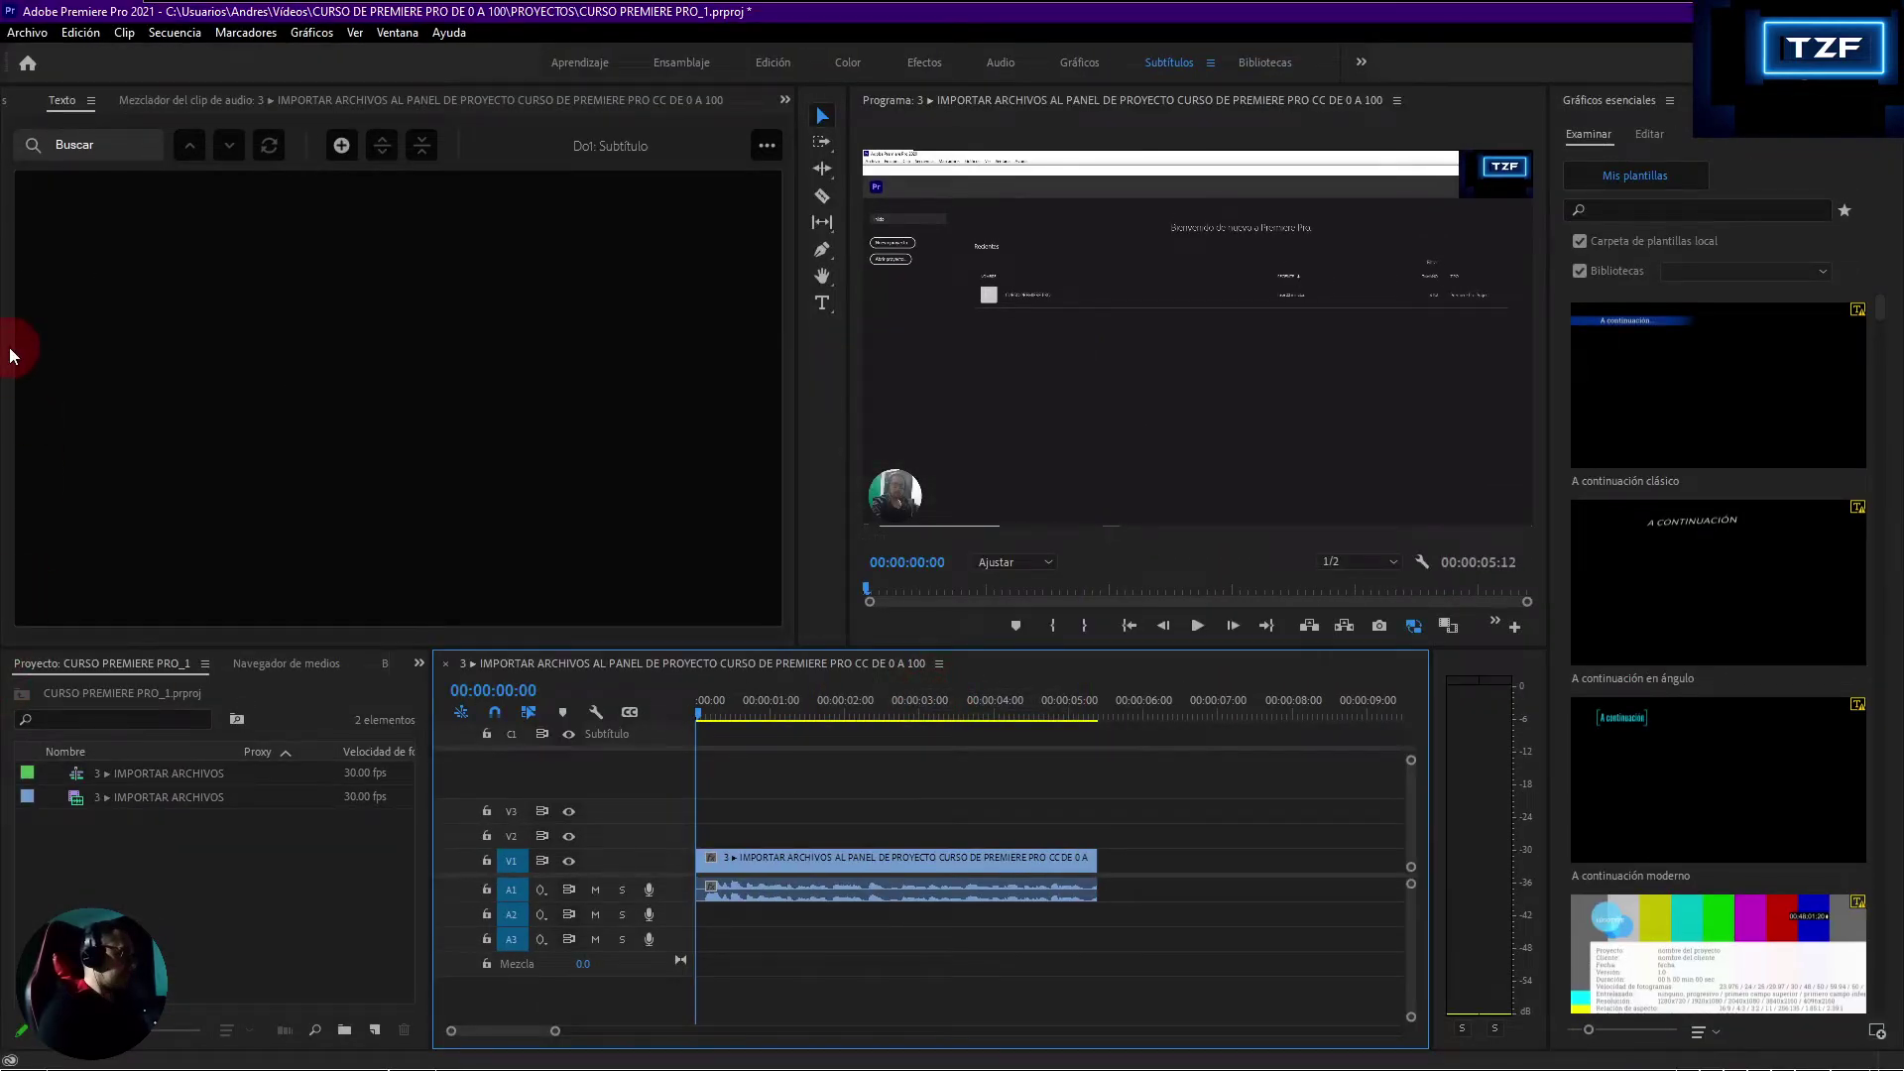
- Add a new subtitle segment at the start of the subtitle track
click(361, 281)
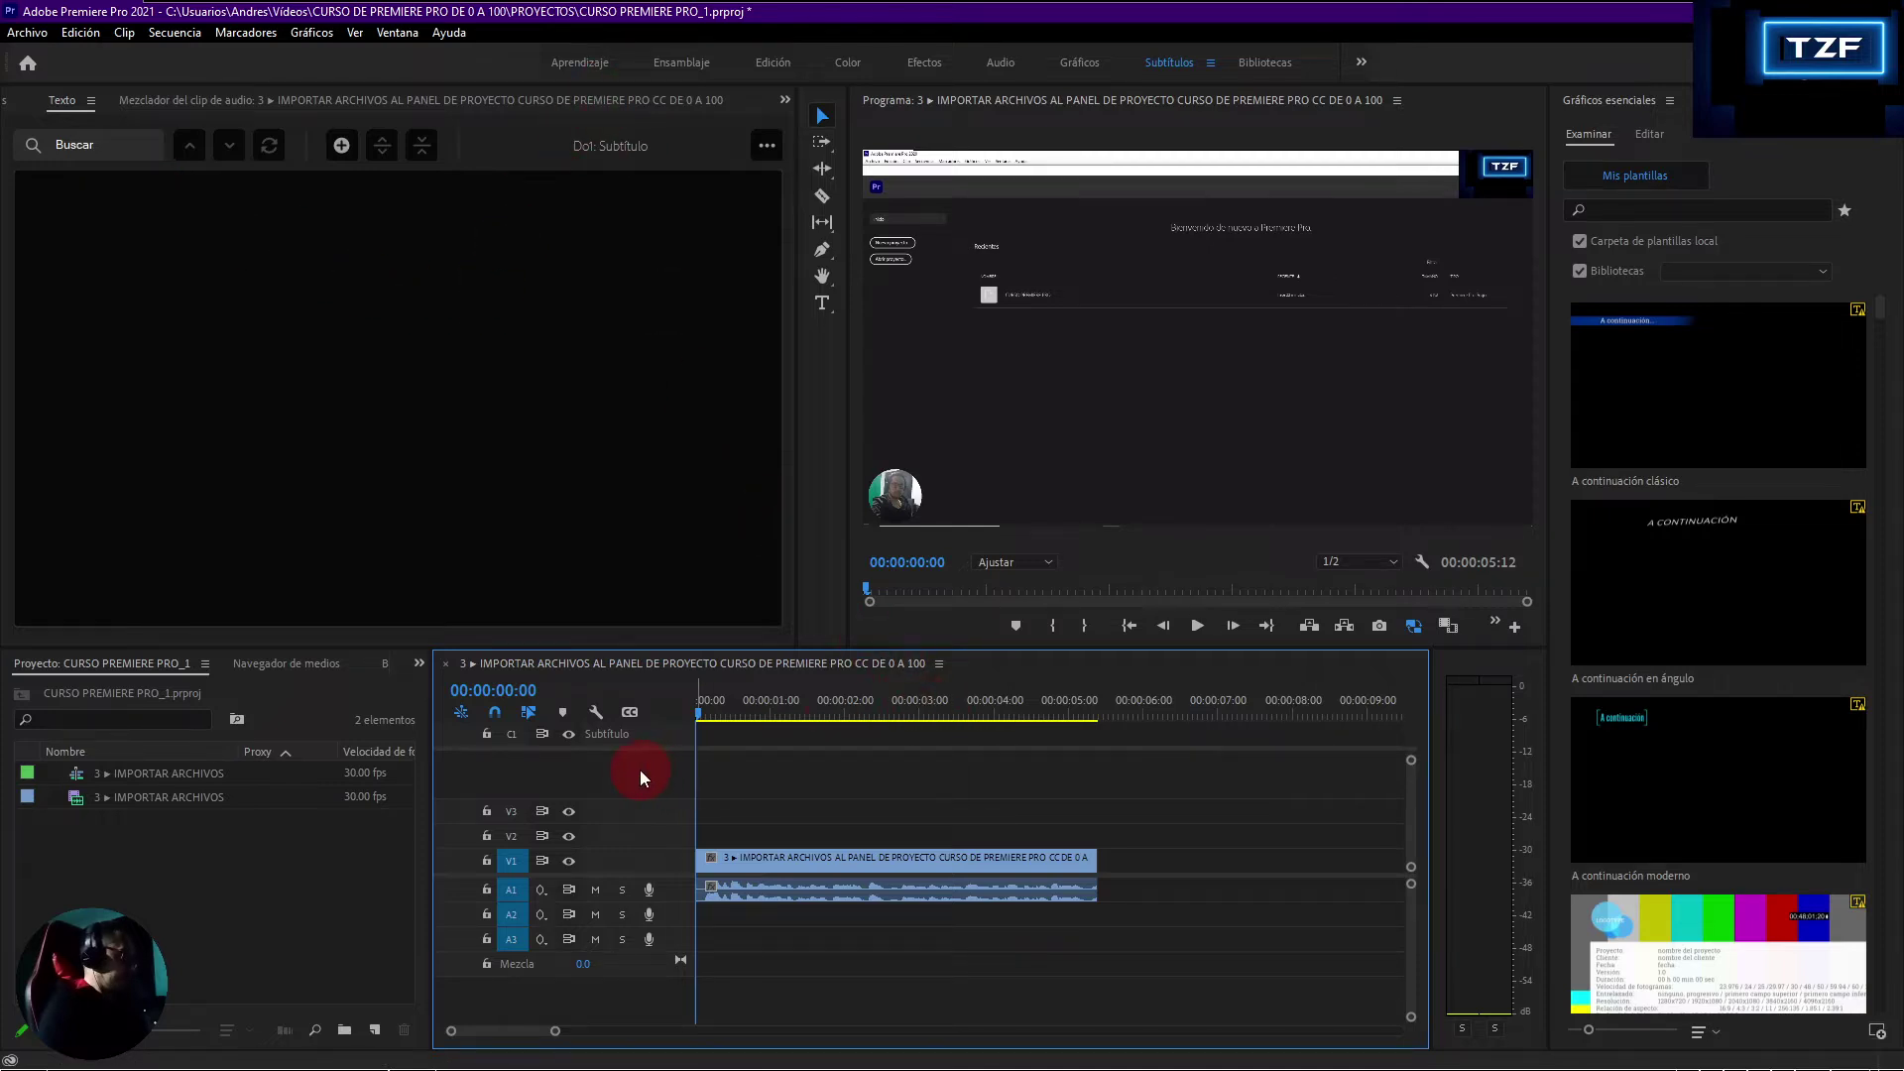
click(342, 147)
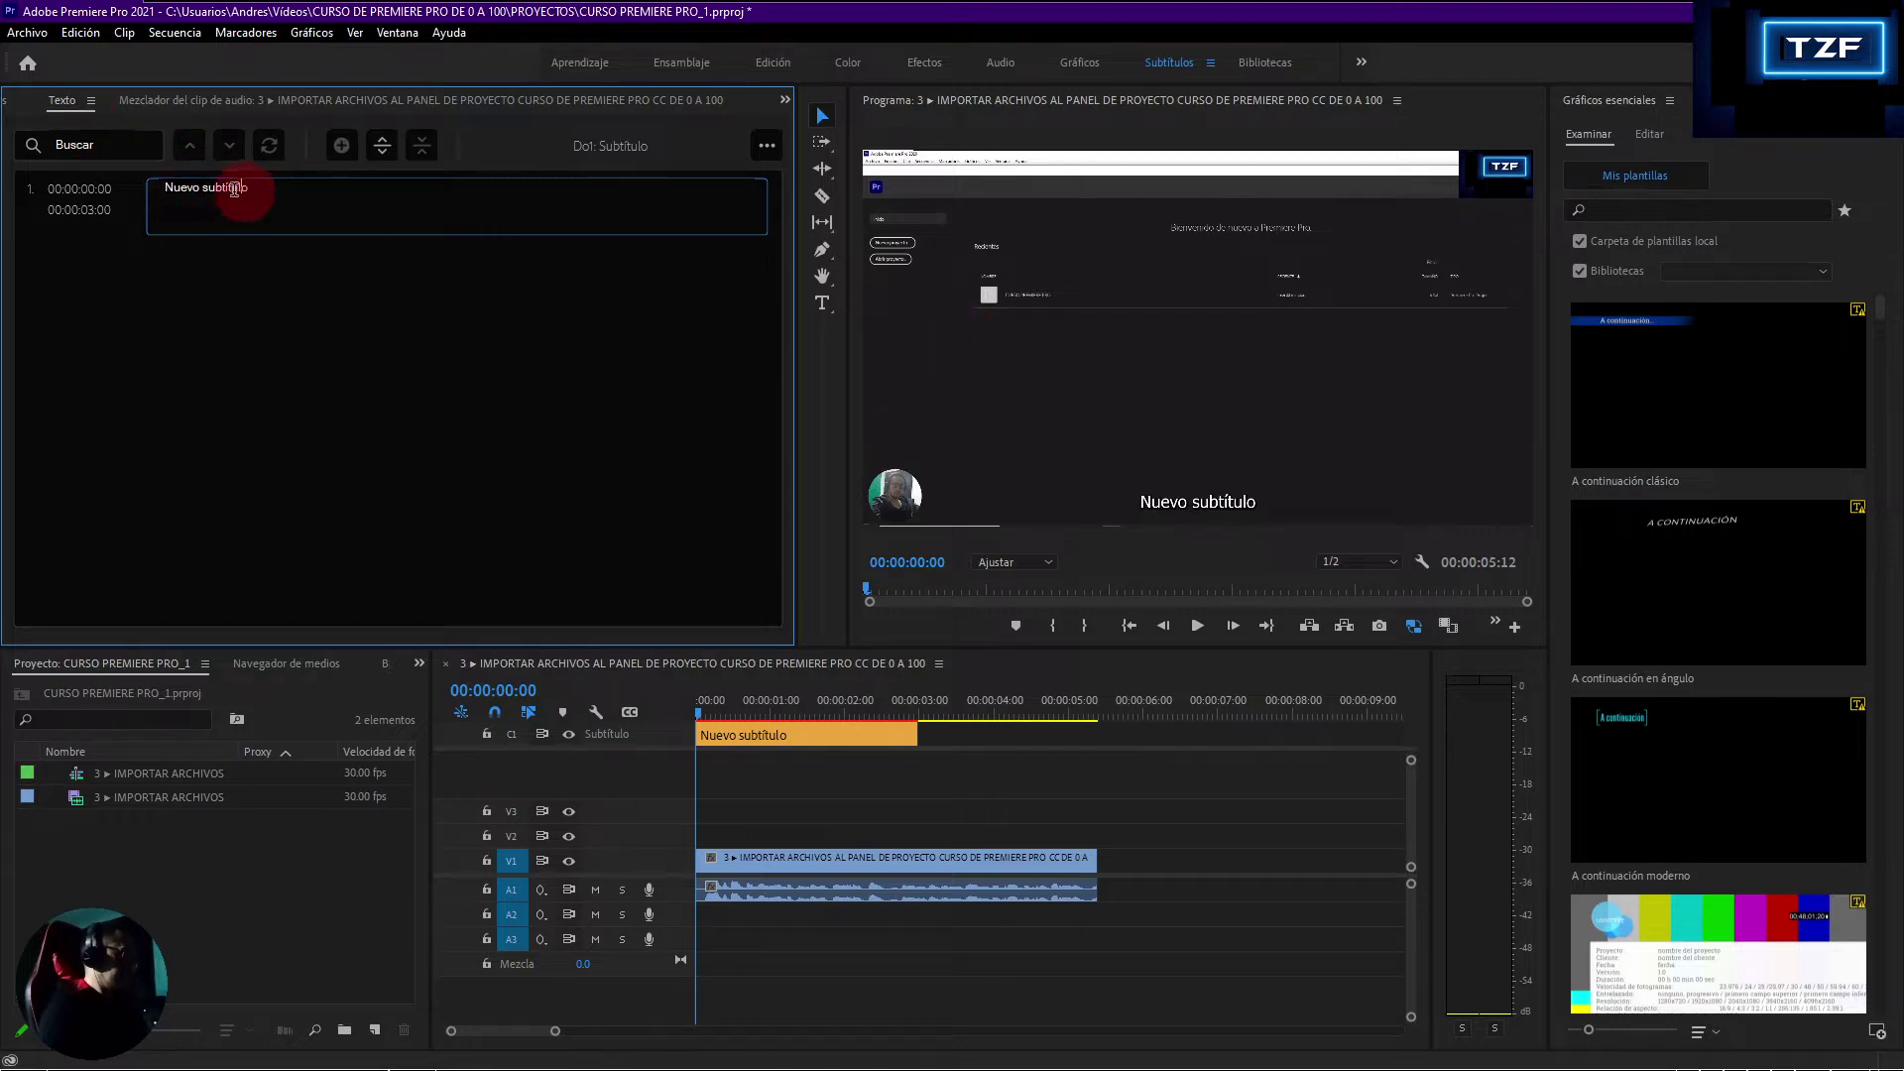
click(166, 189)
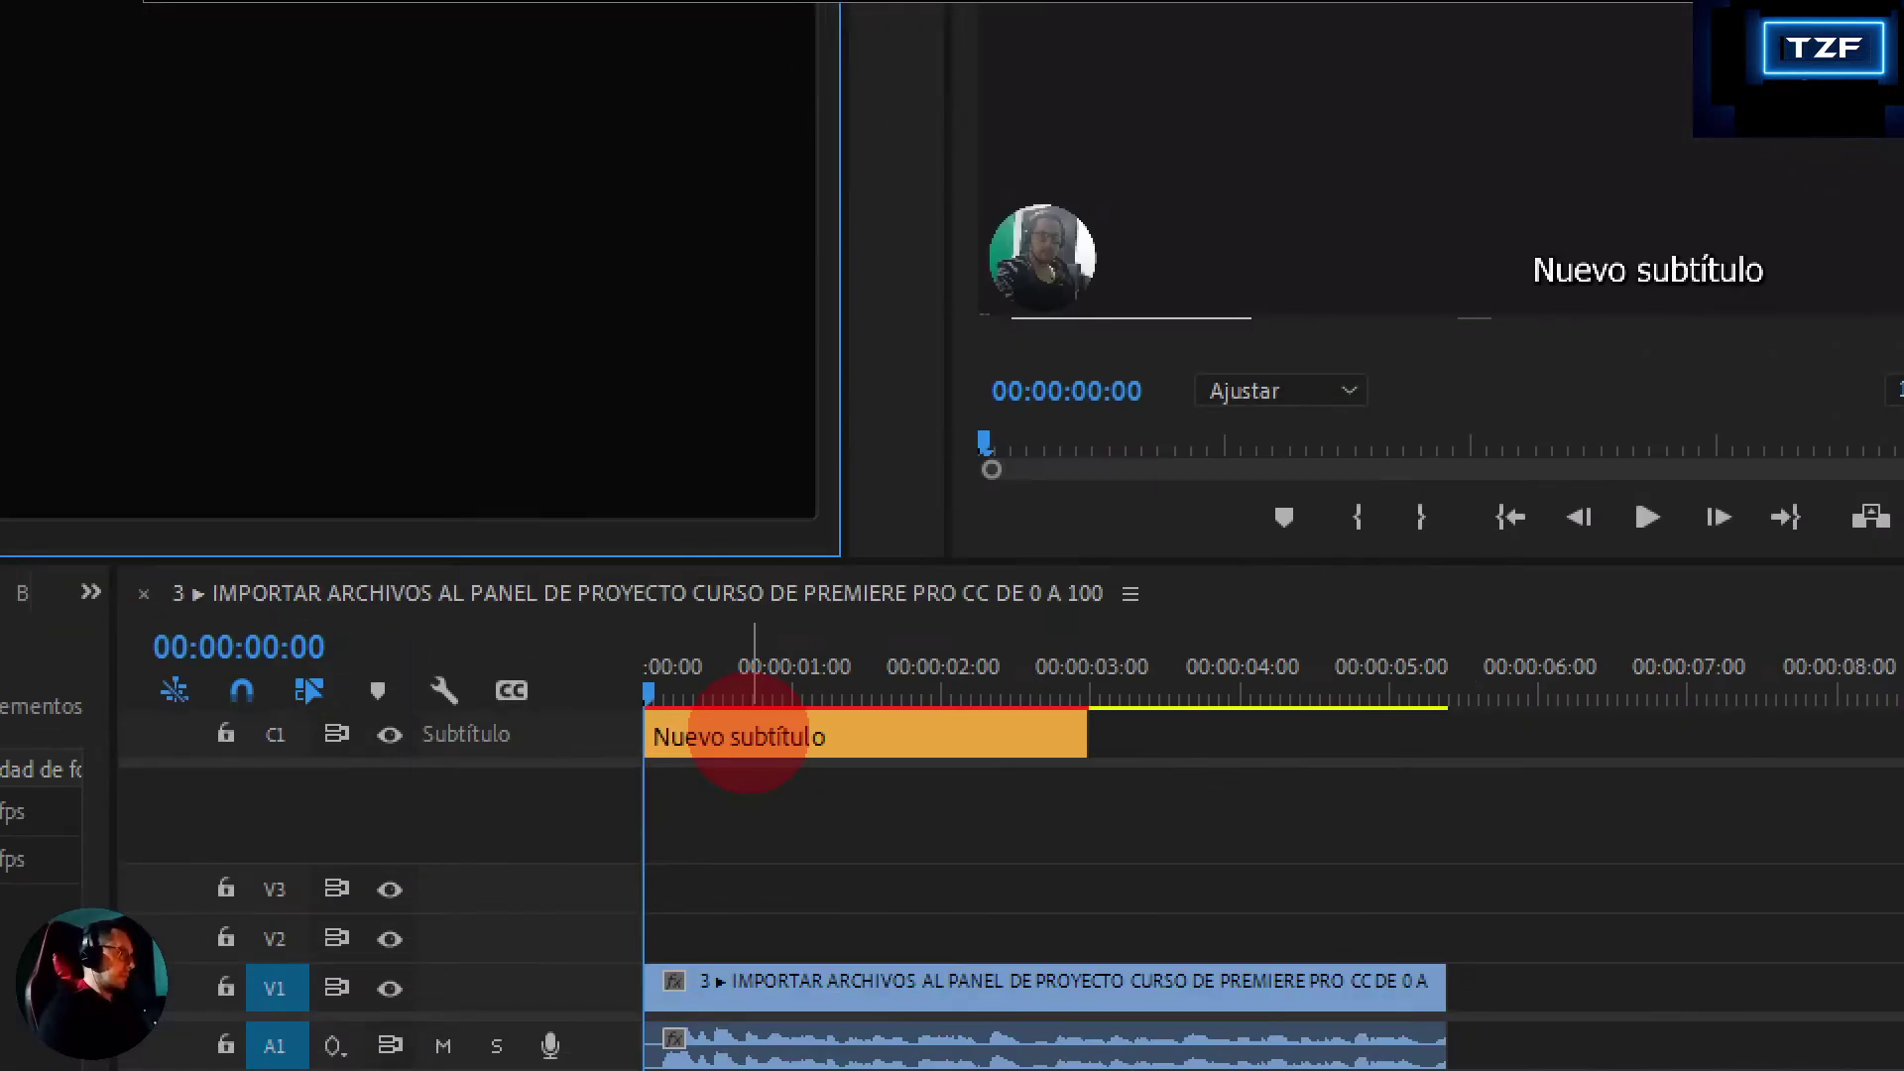
- Set the font of the subtitle block on the timeline to Arial Black
click(749, 736)
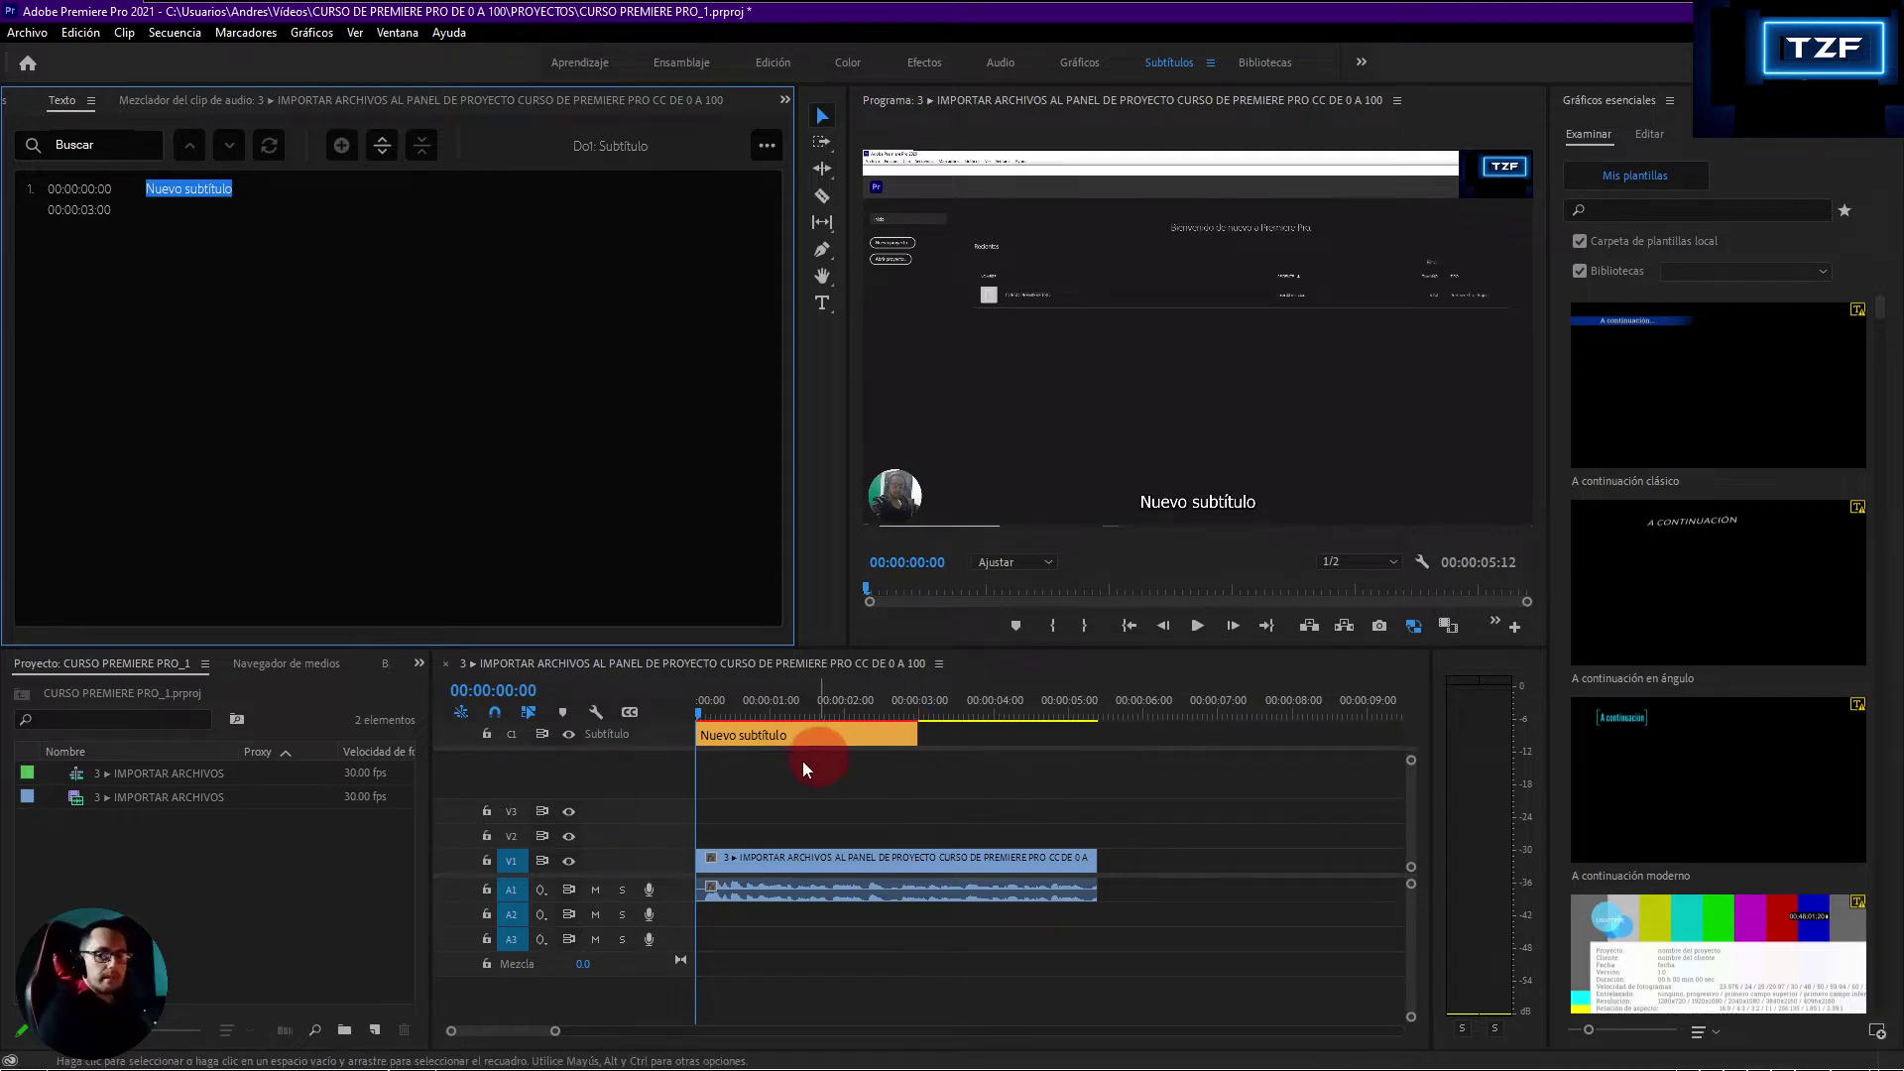
click(746, 730)
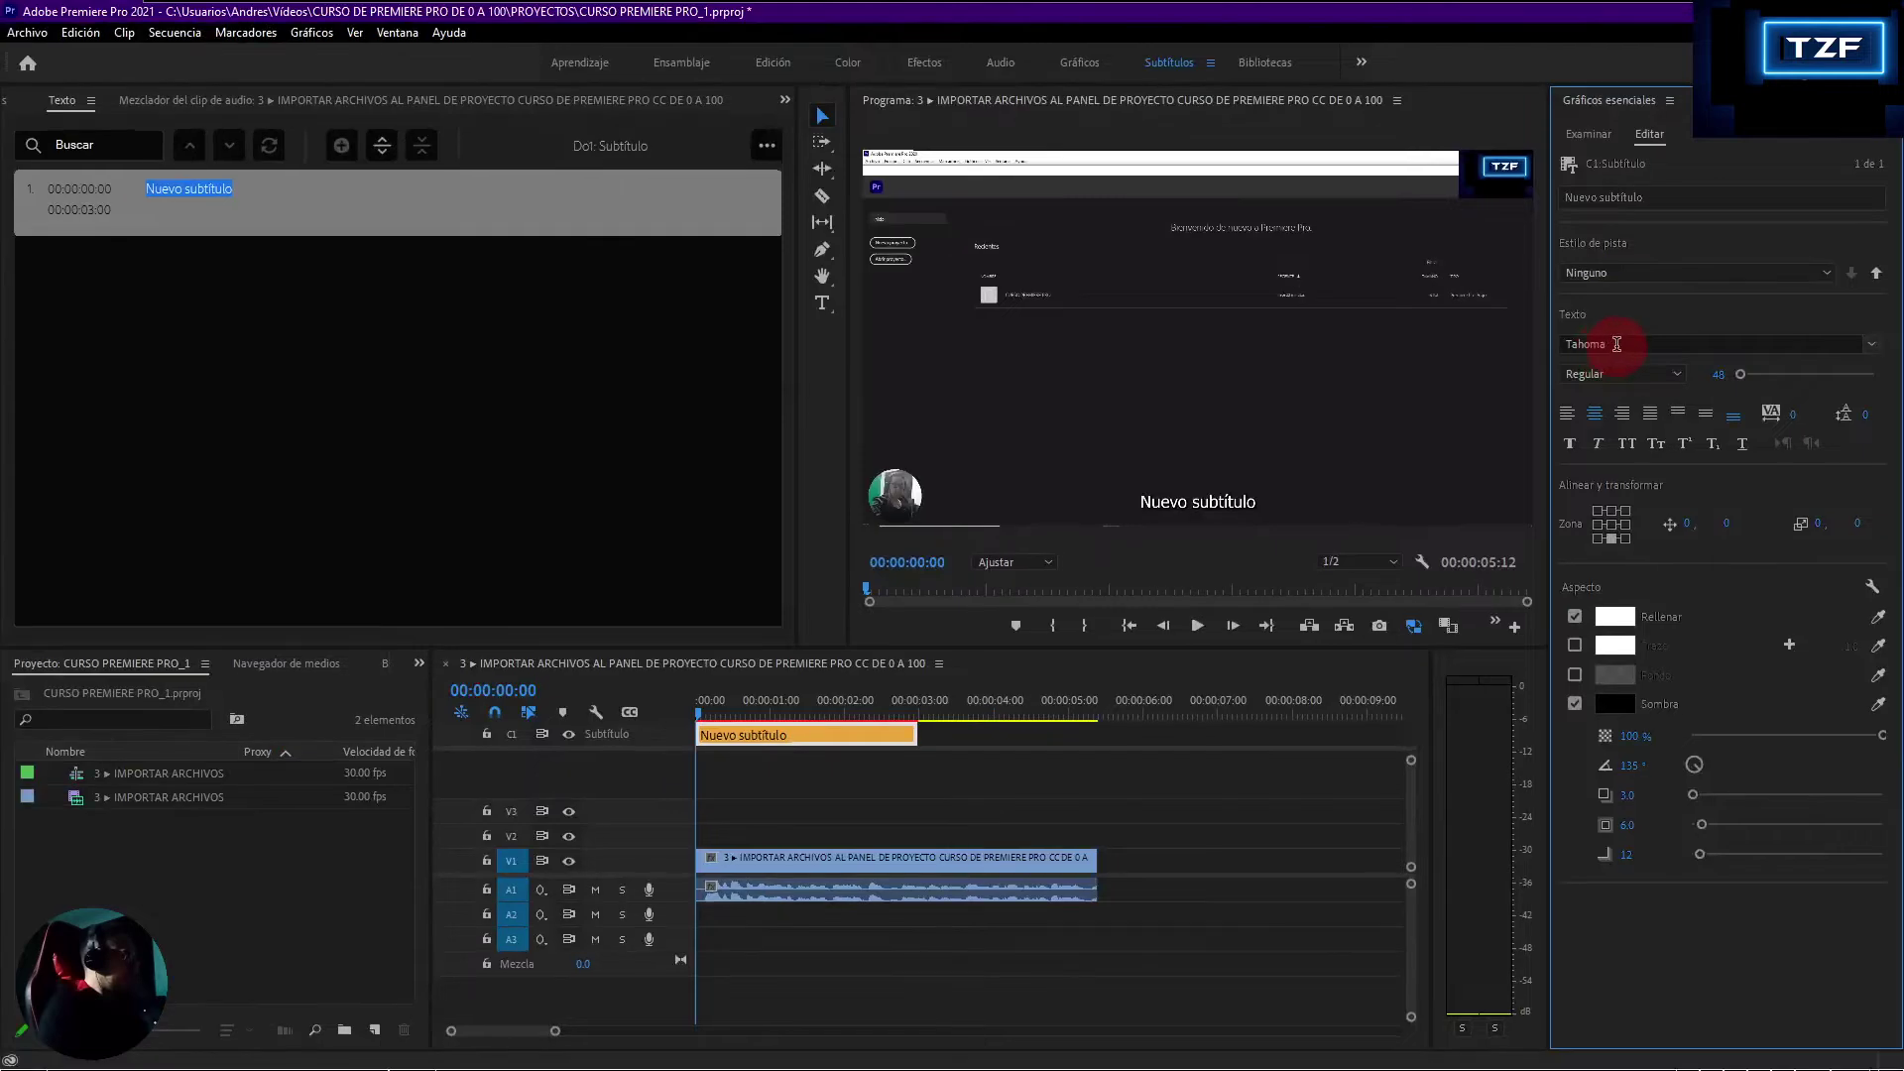
click(1616, 344)
text(ARIAL B)
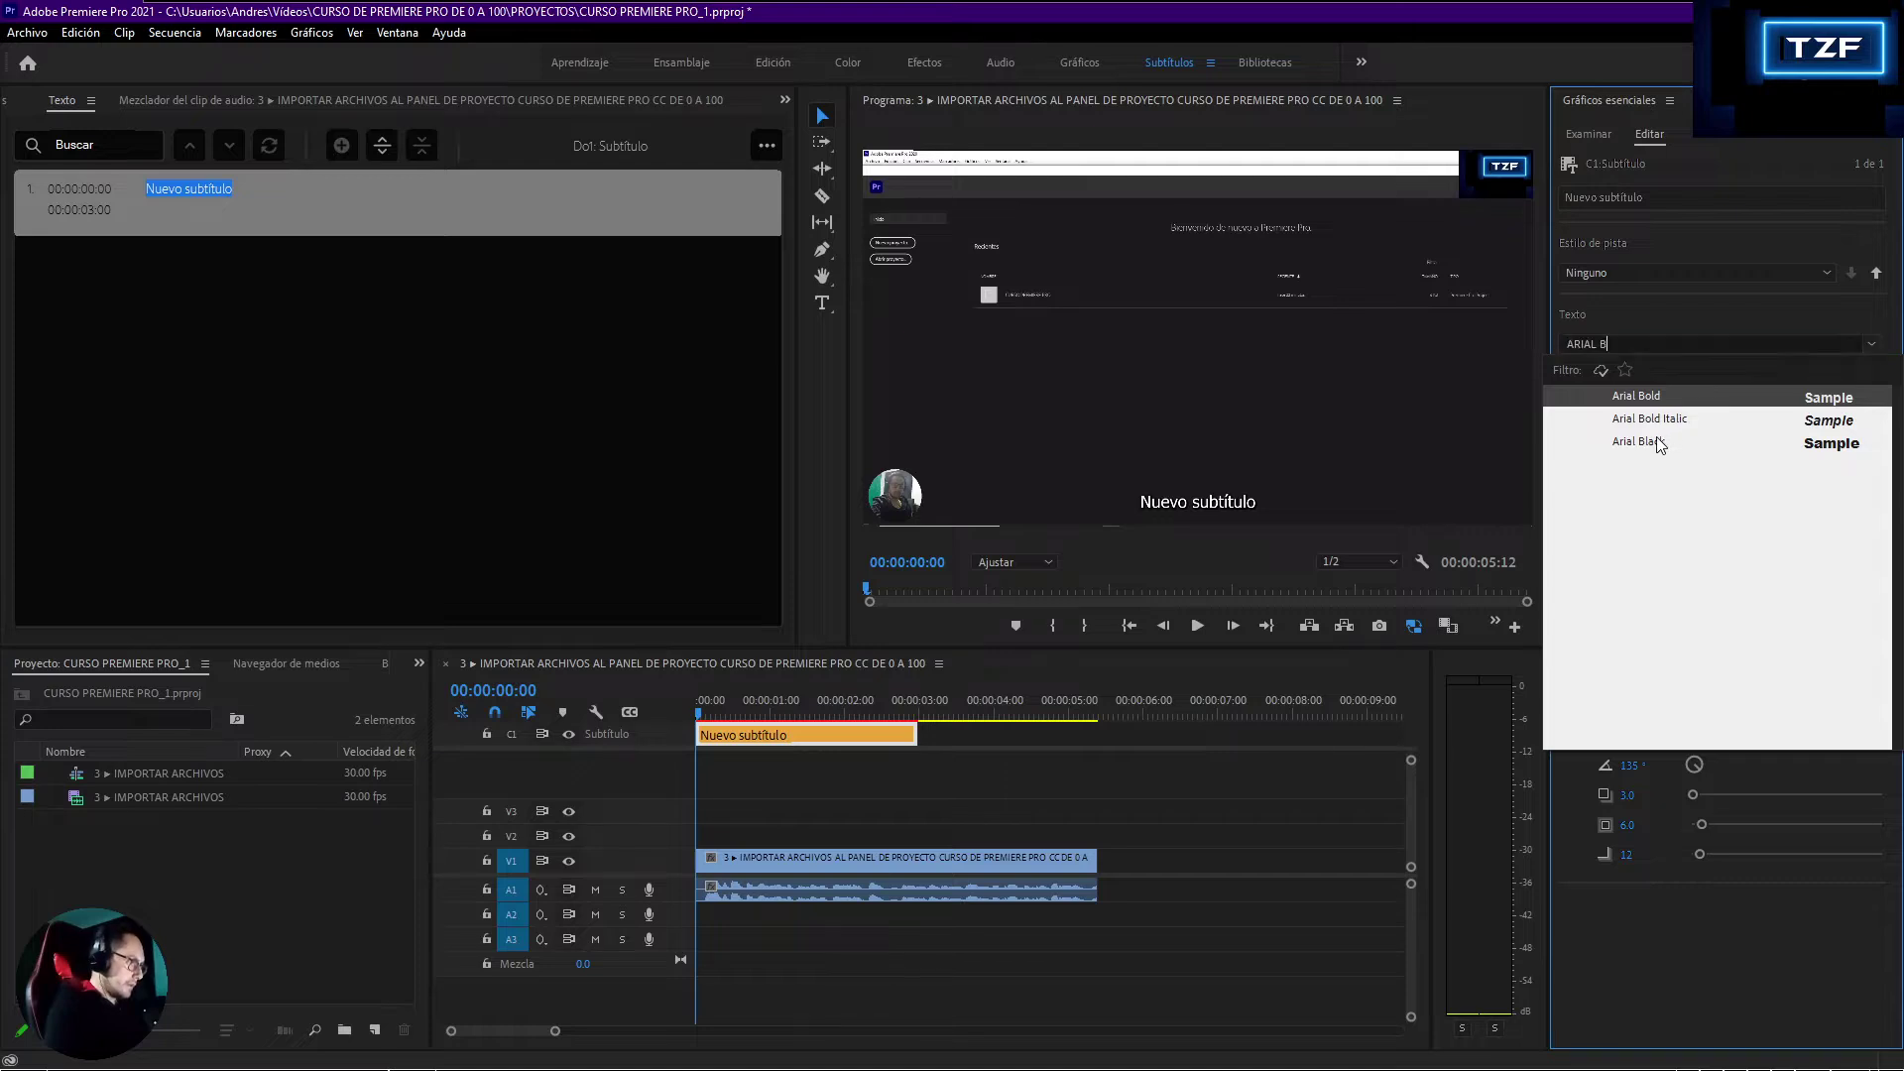
click(1659, 444)
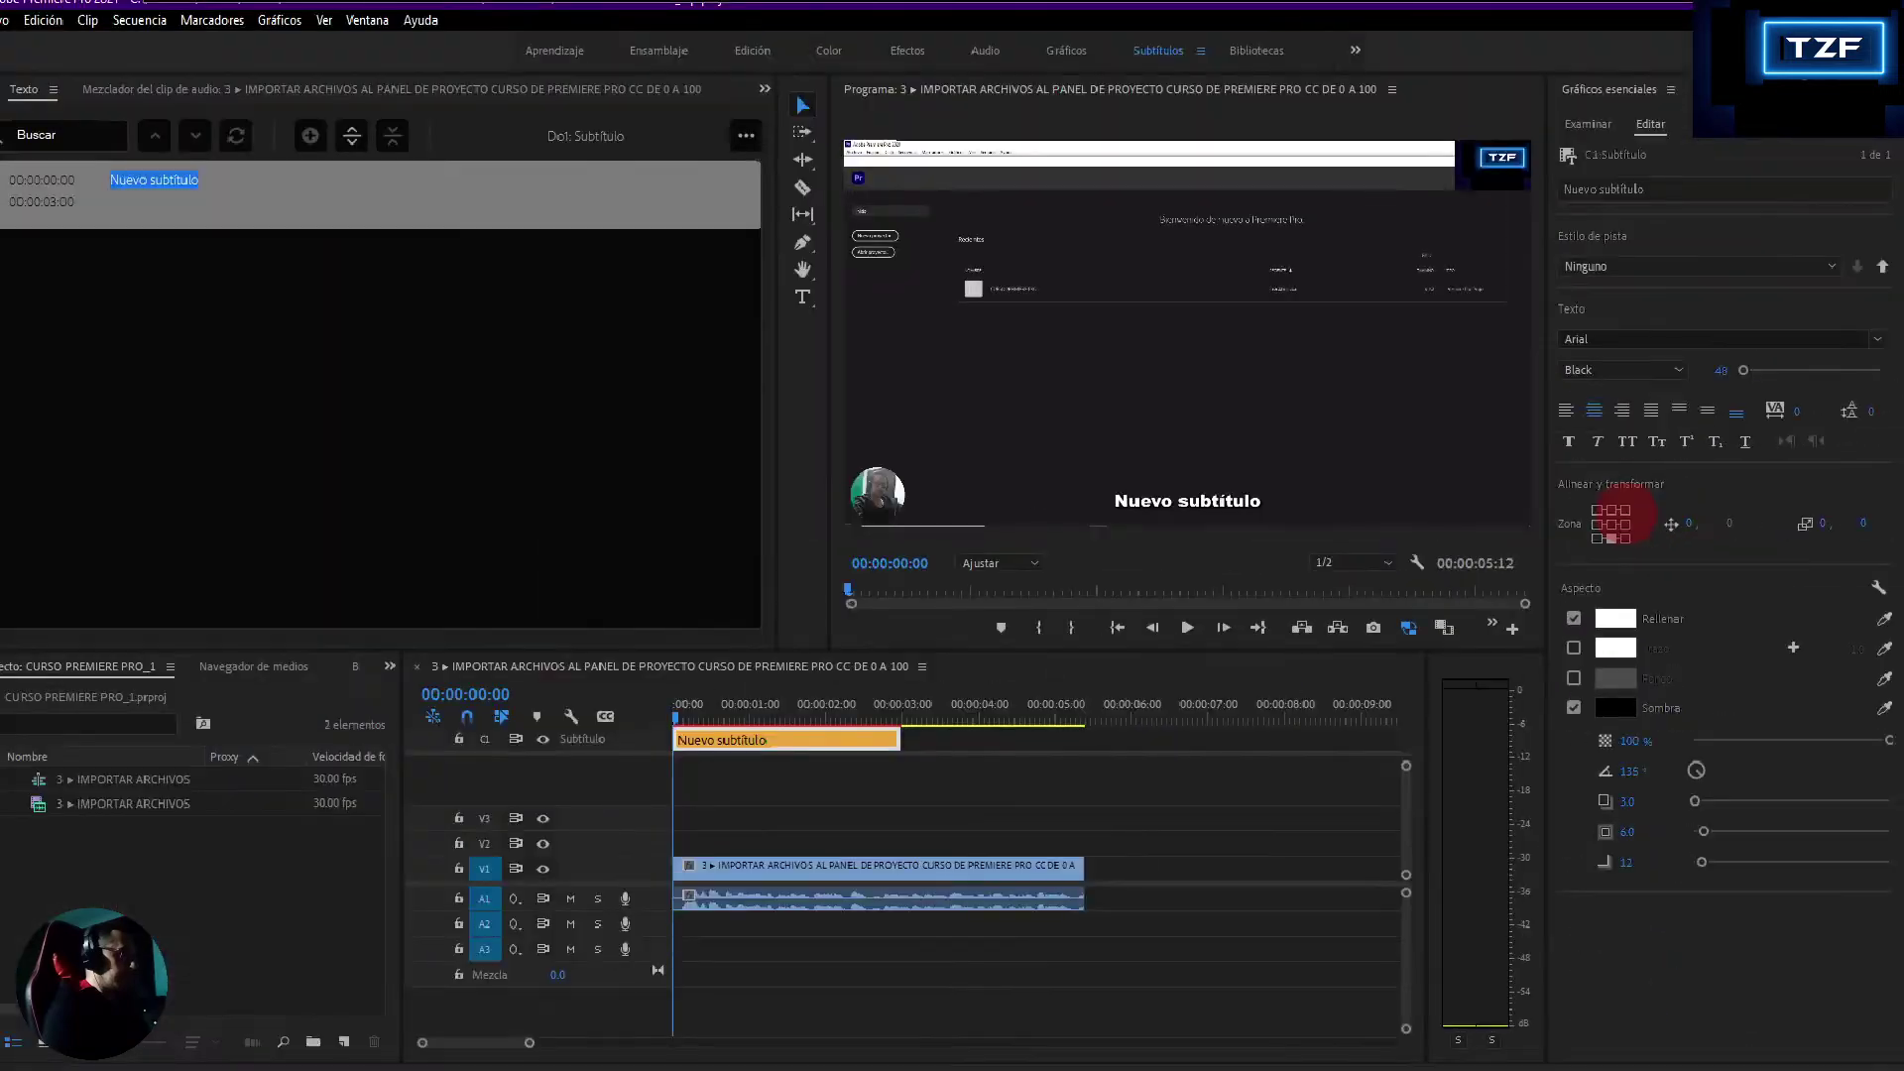
- Try the top-centre, middle-right, middle-left and centre zones for the subtitle, and return it to the bottom-centre zone
click(1611, 510)
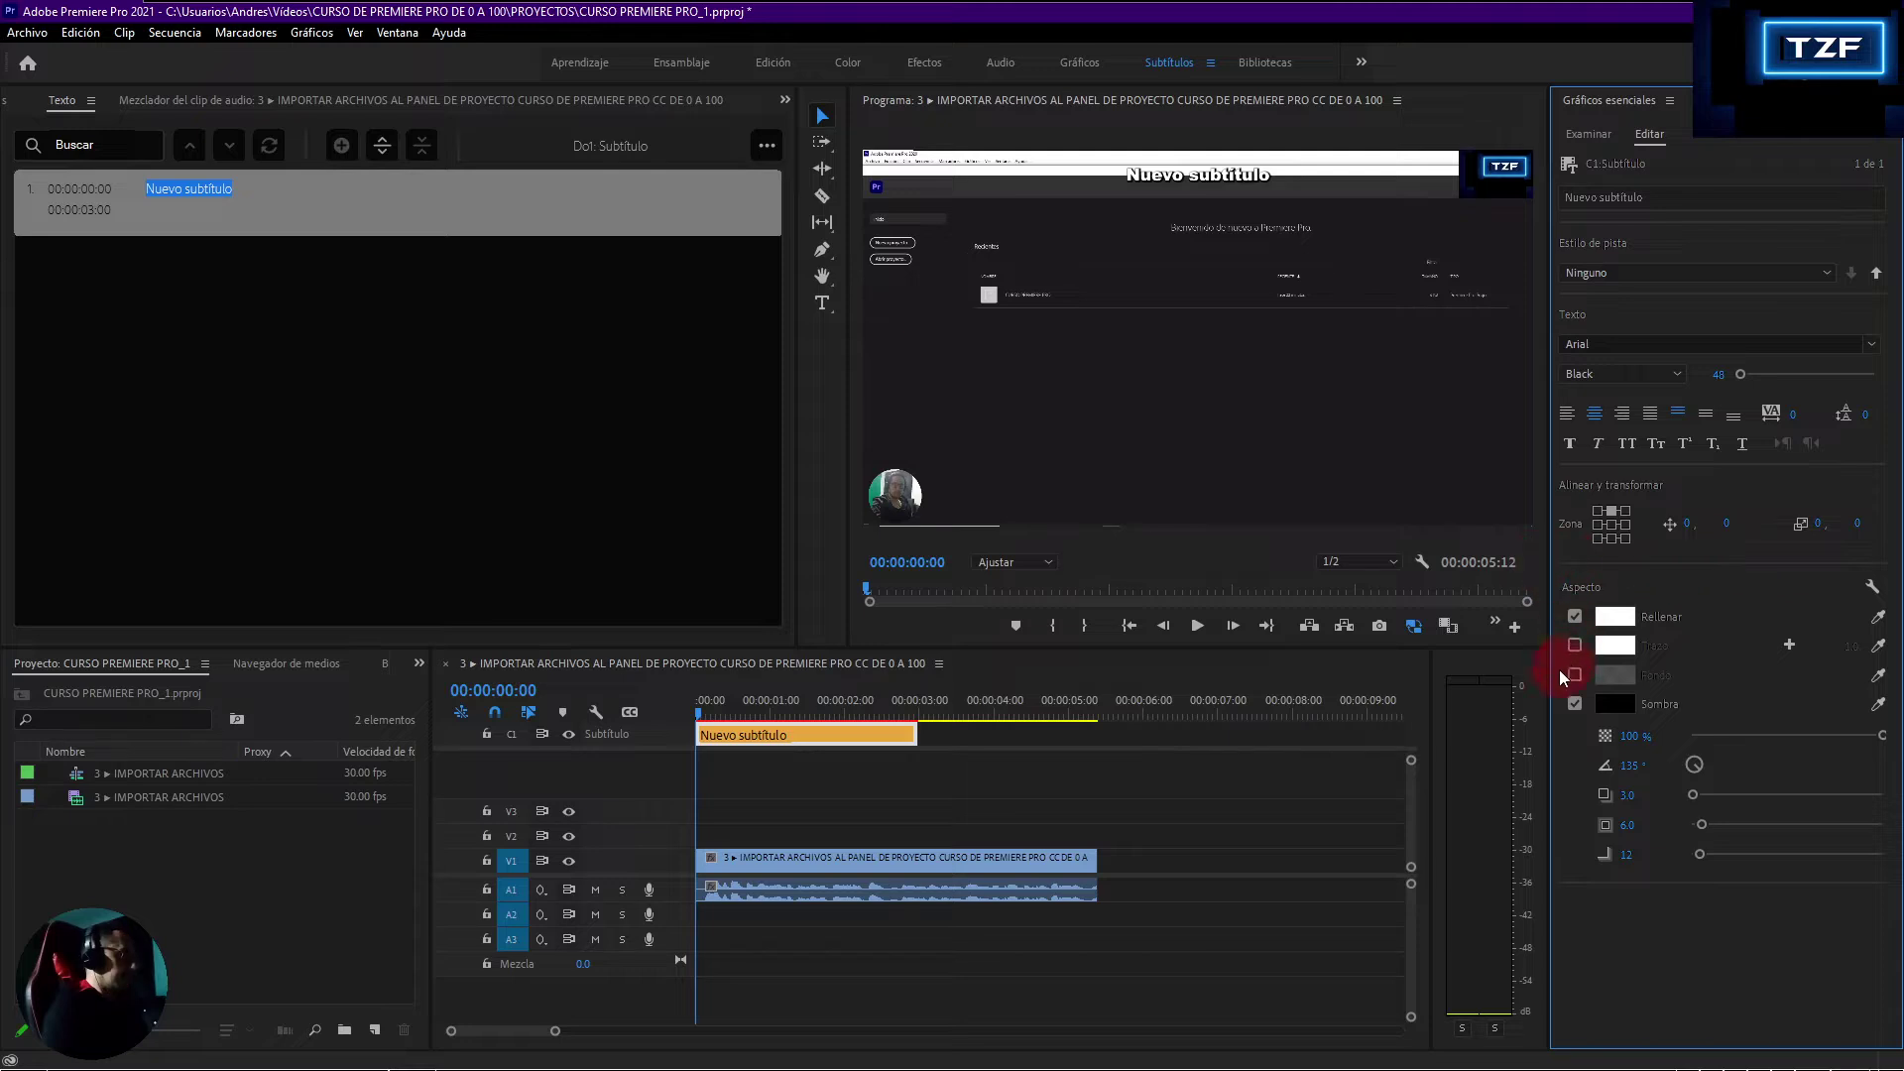
click(1626, 525)
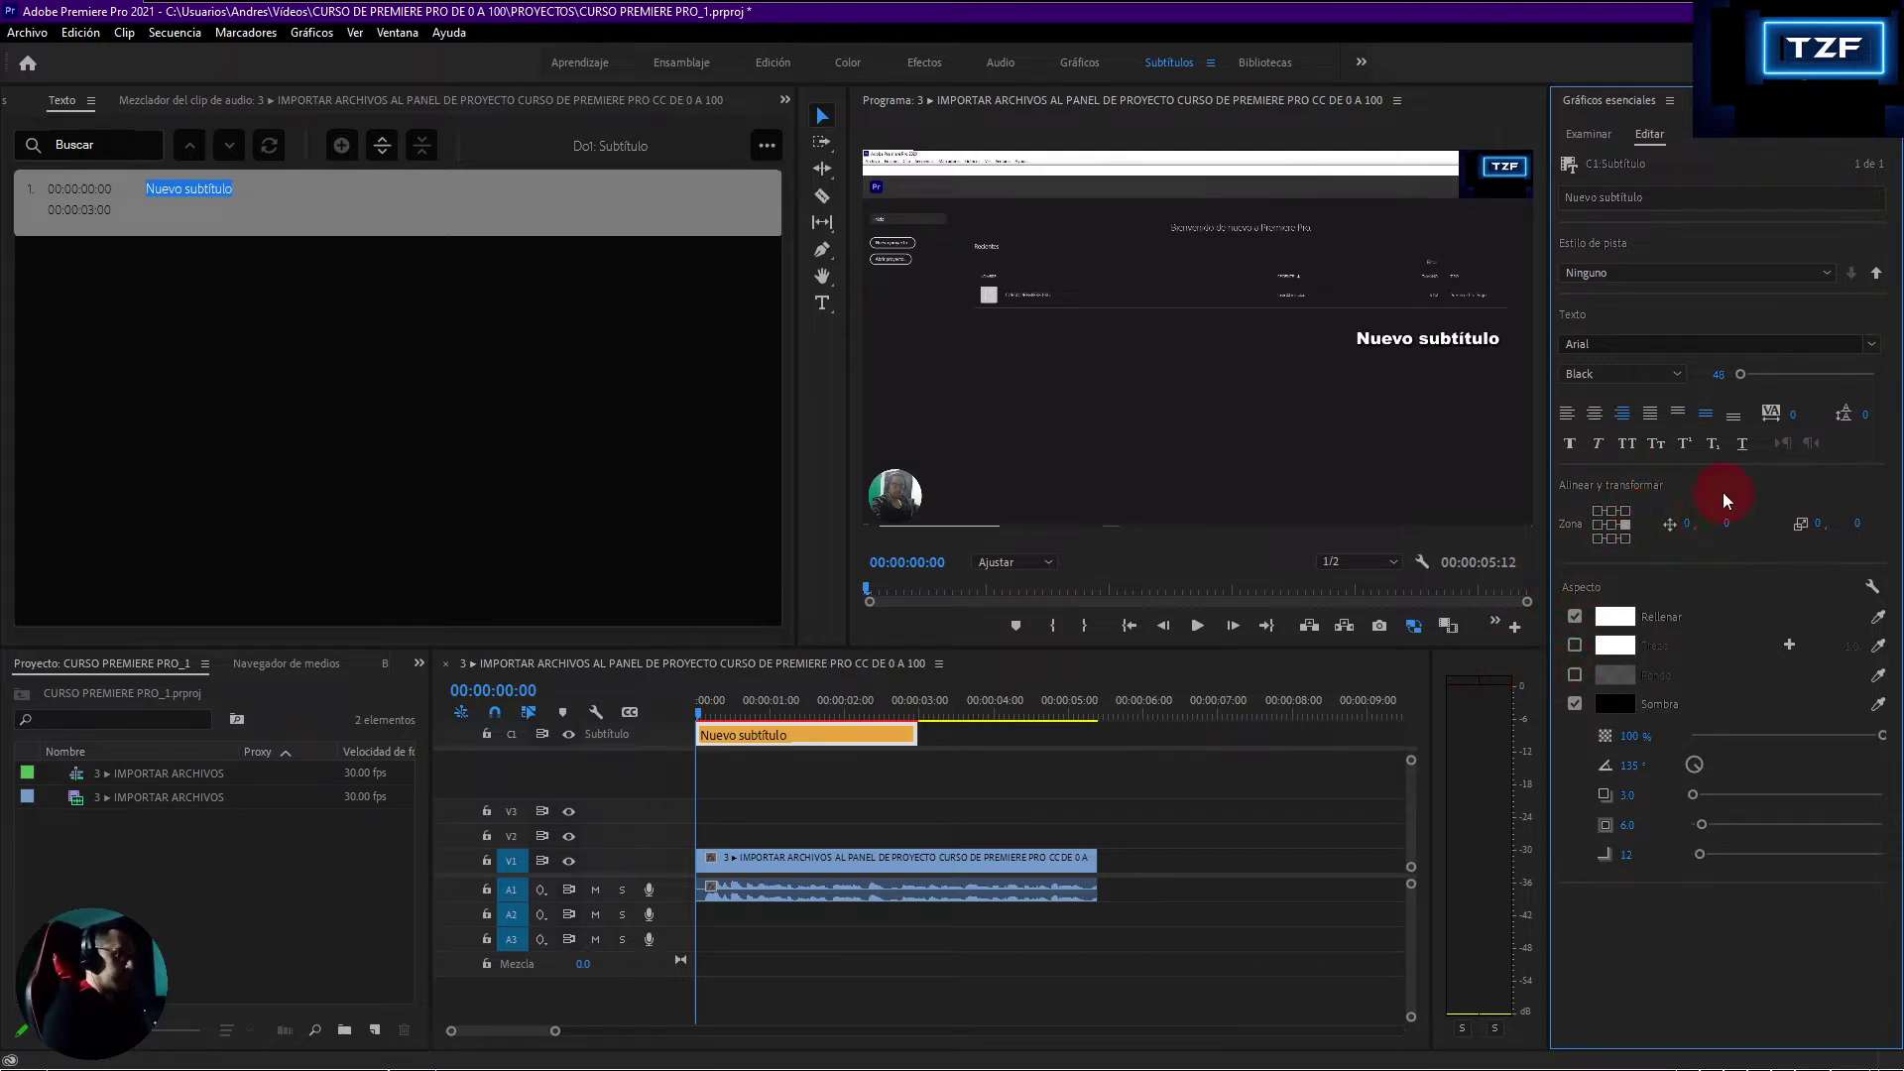
click(1598, 523)
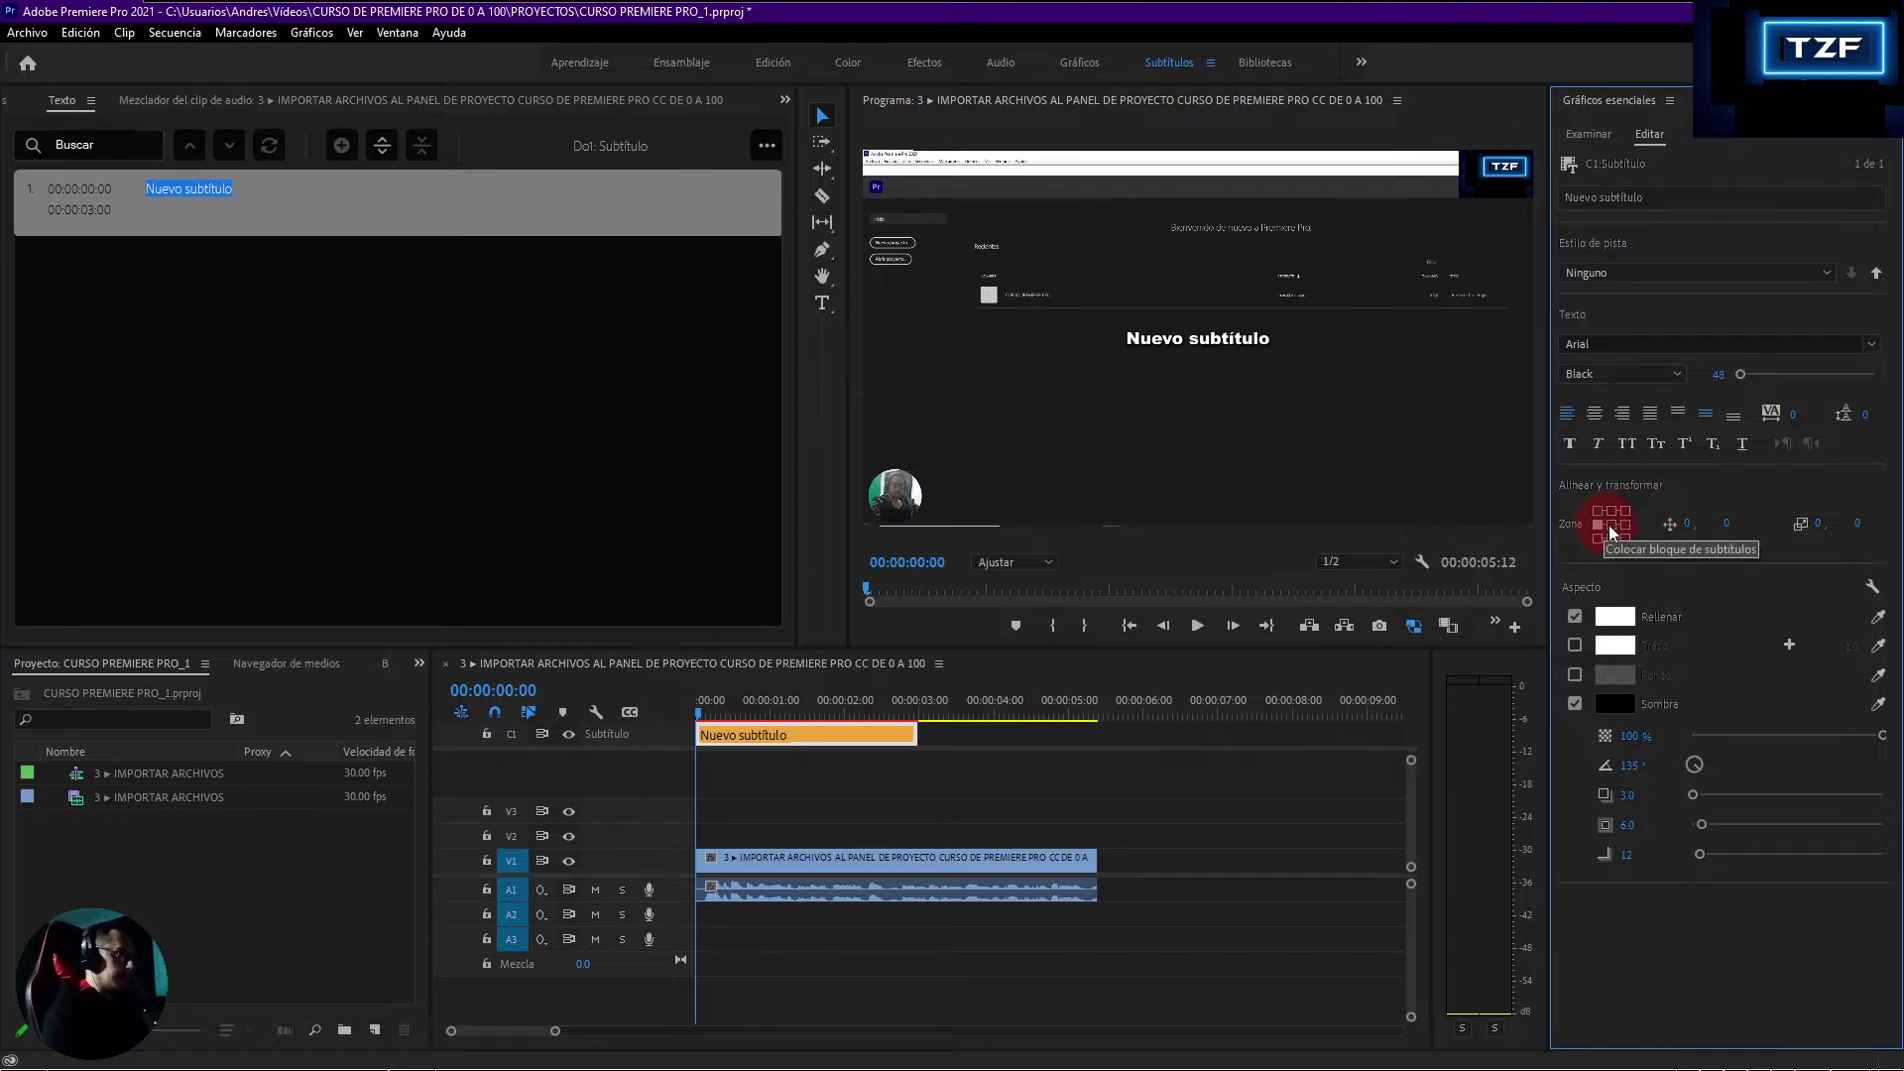
click(1611, 524)
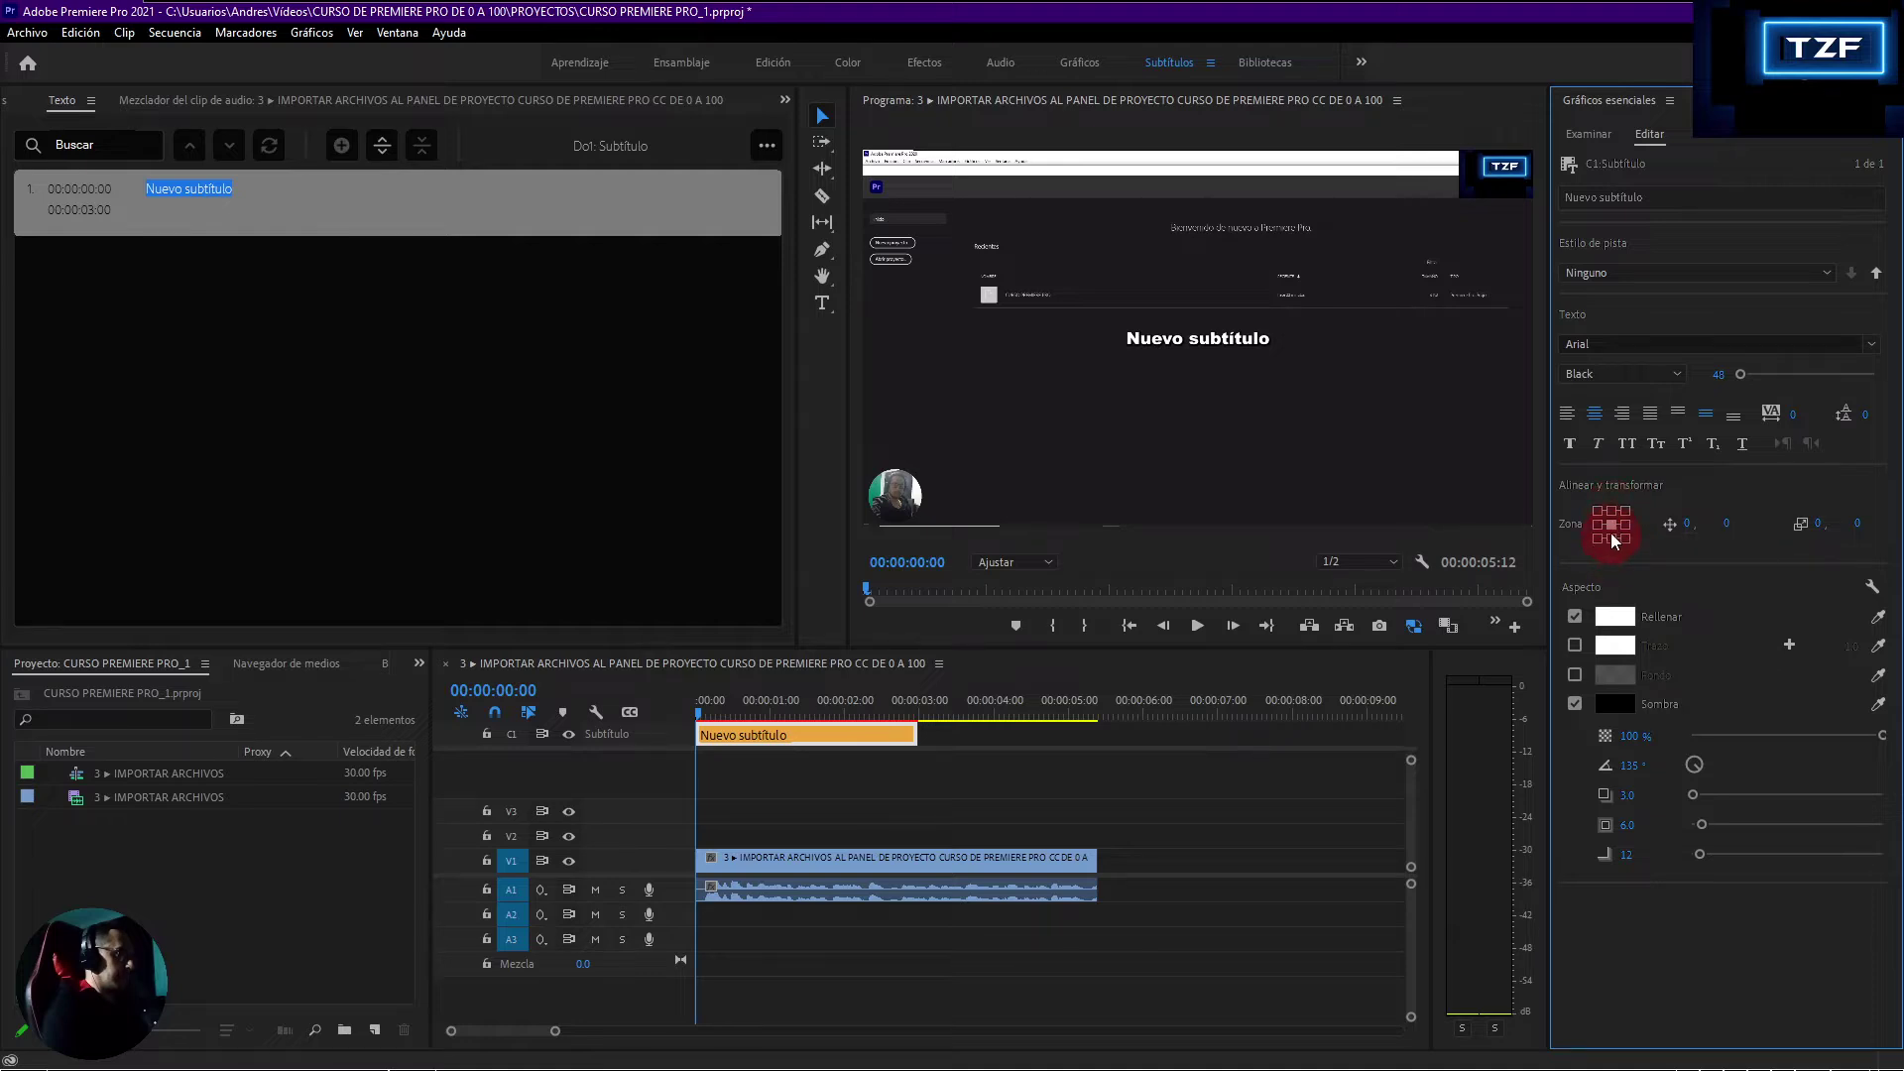
click(1610, 537)
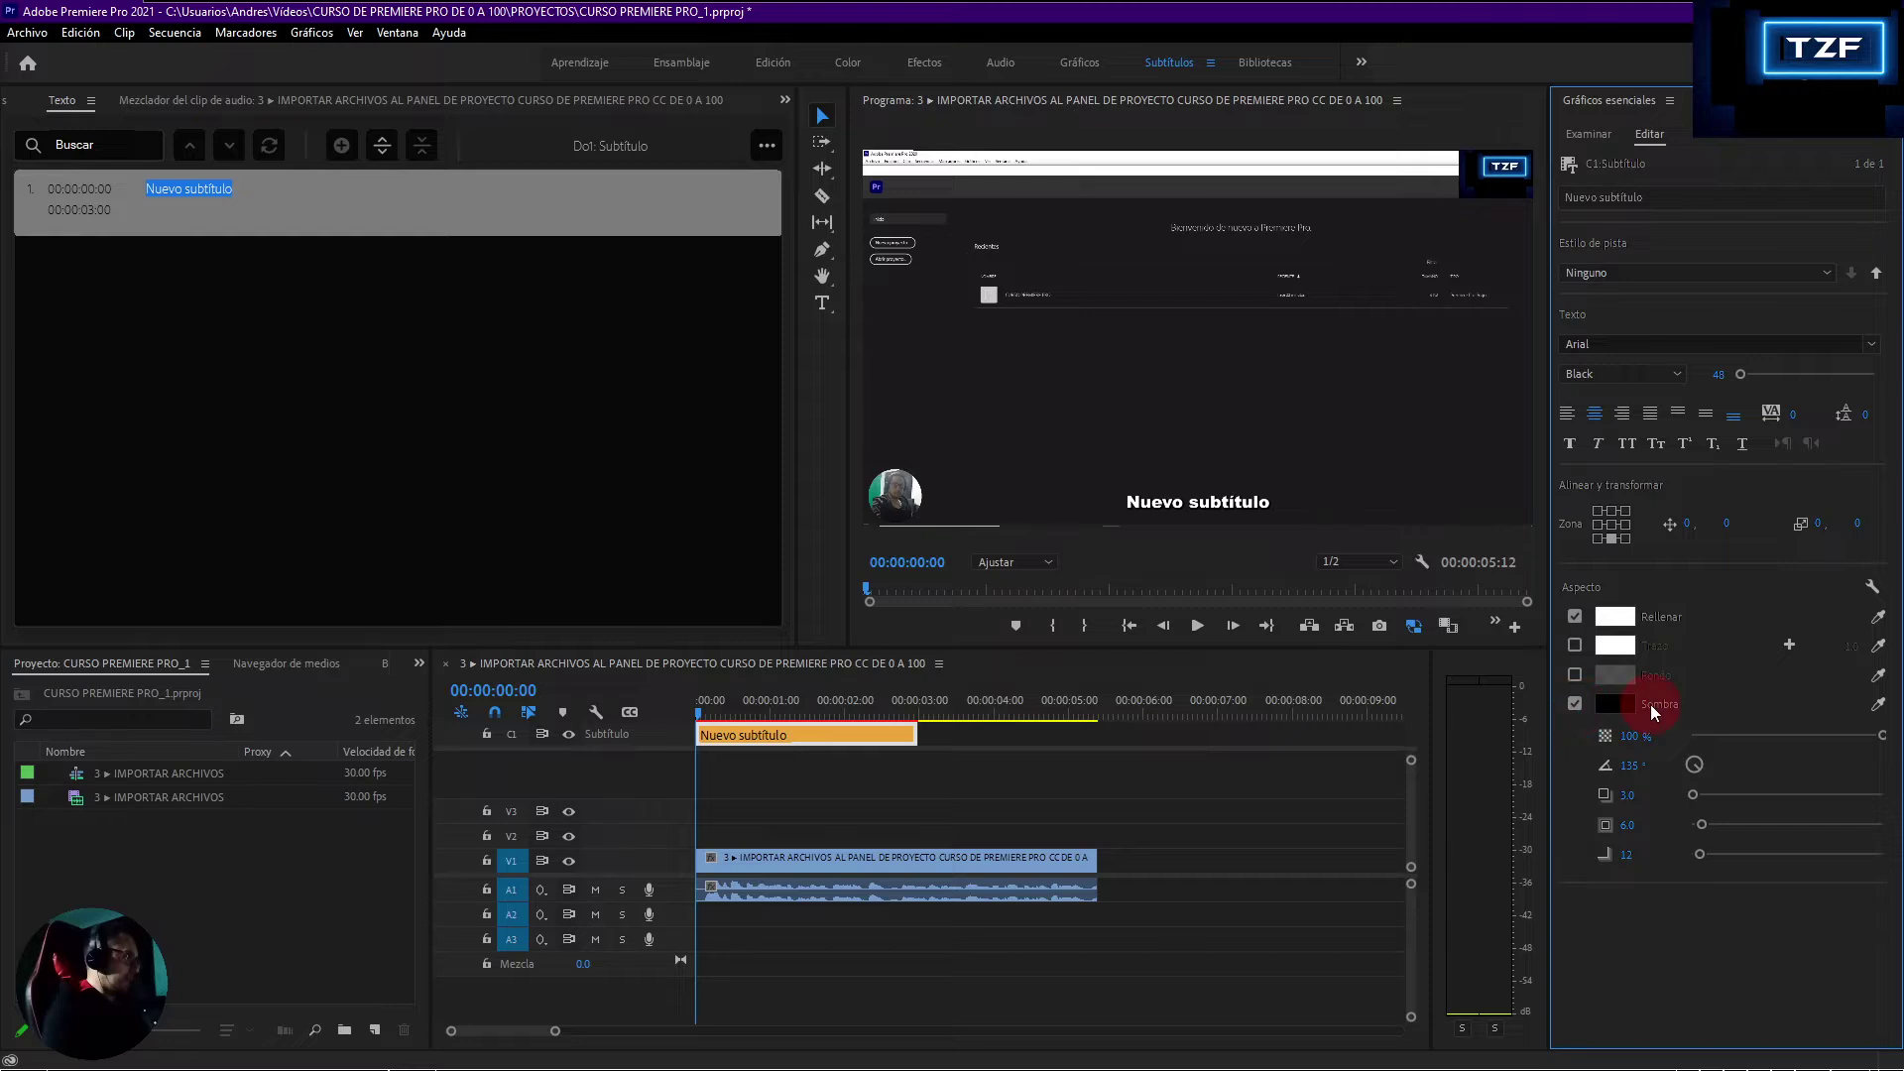
click(1572, 702)
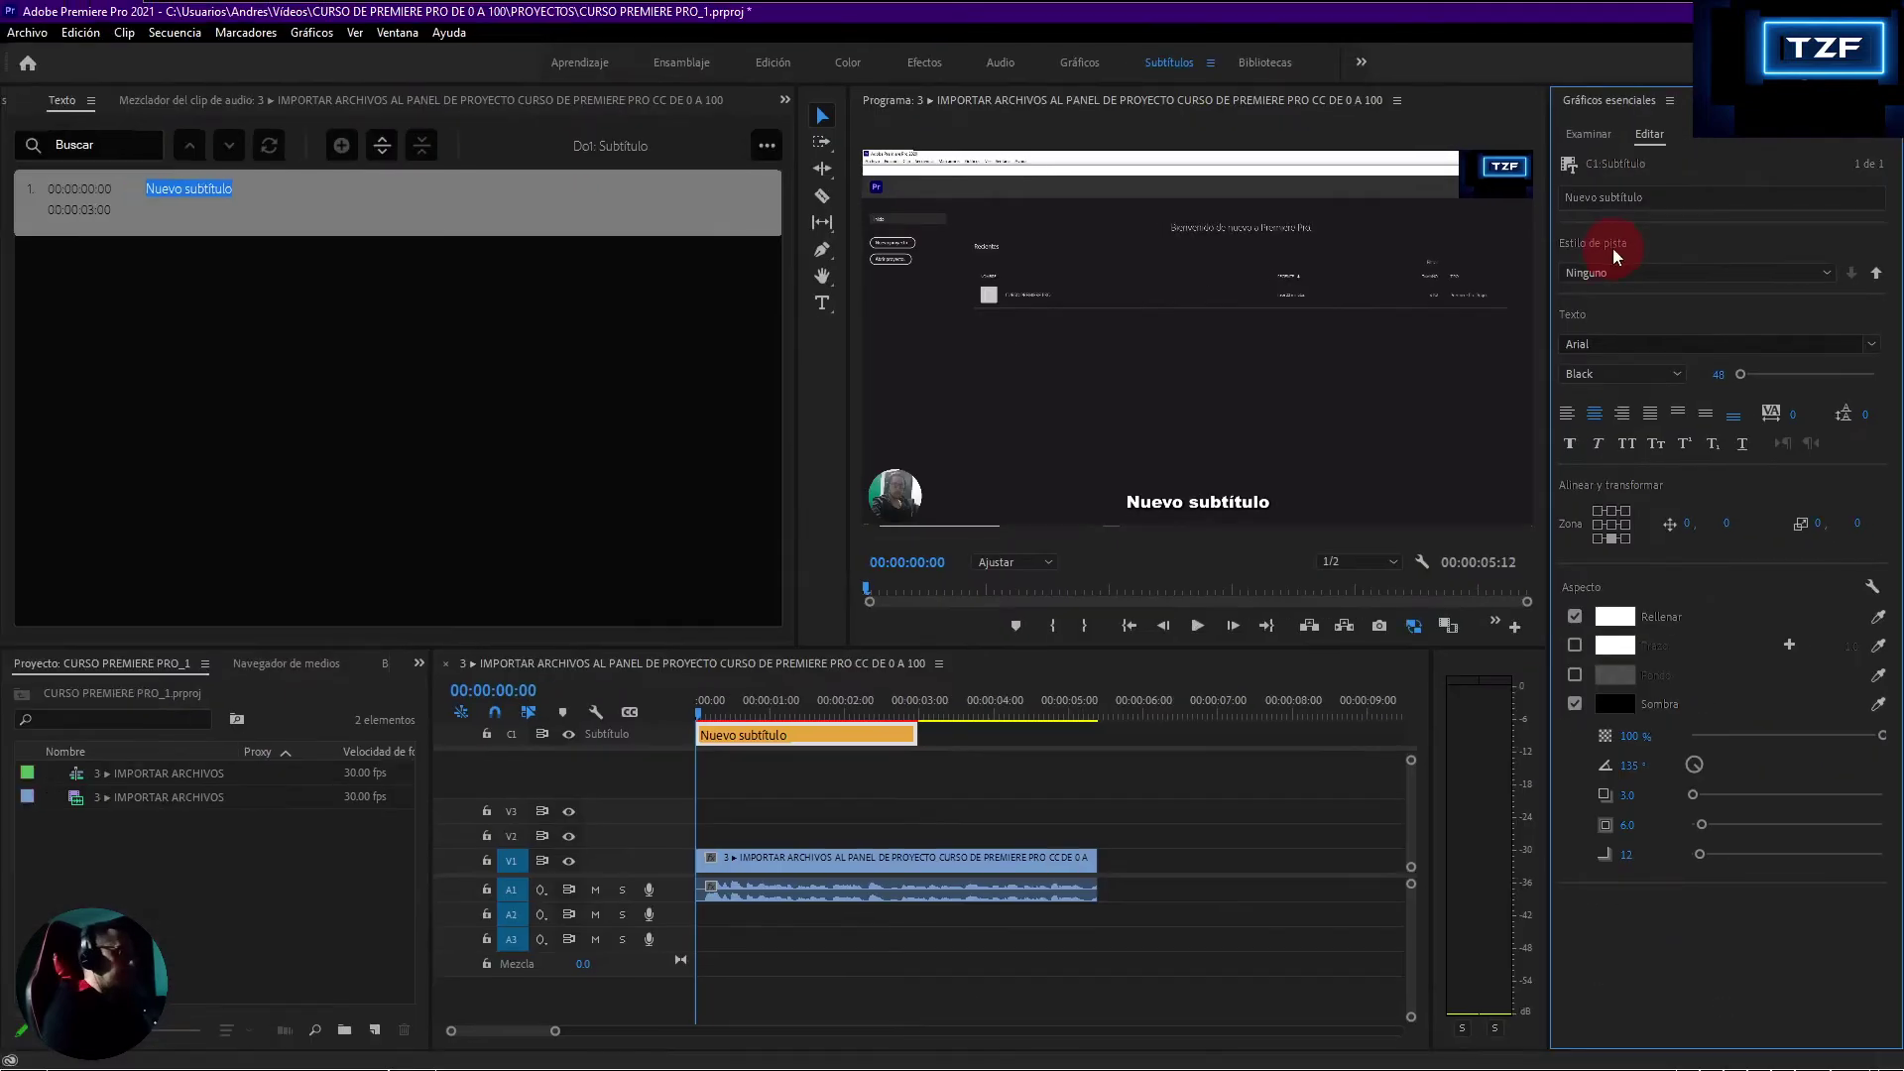
- Create a track style from the subtitle's formatting, named "Estilo de texto 1"
click(1599, 270)
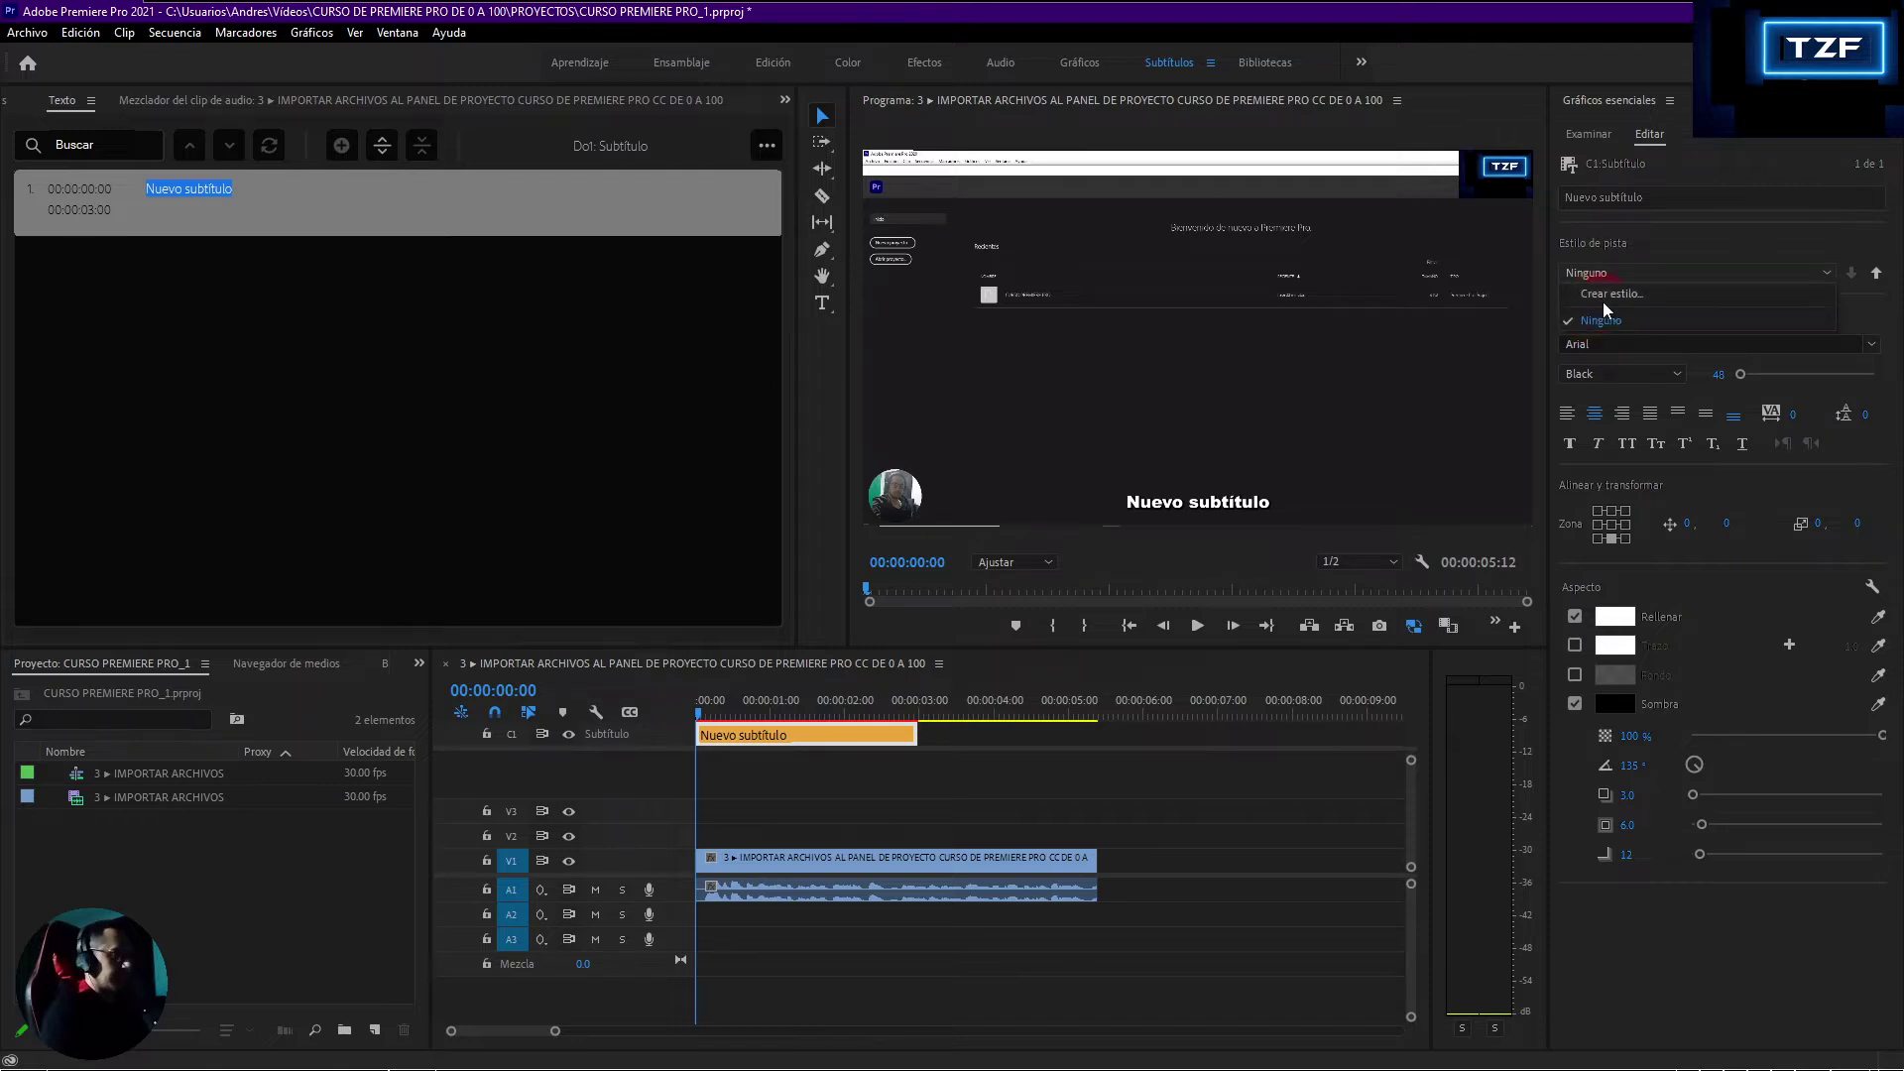
click(1607, 295)
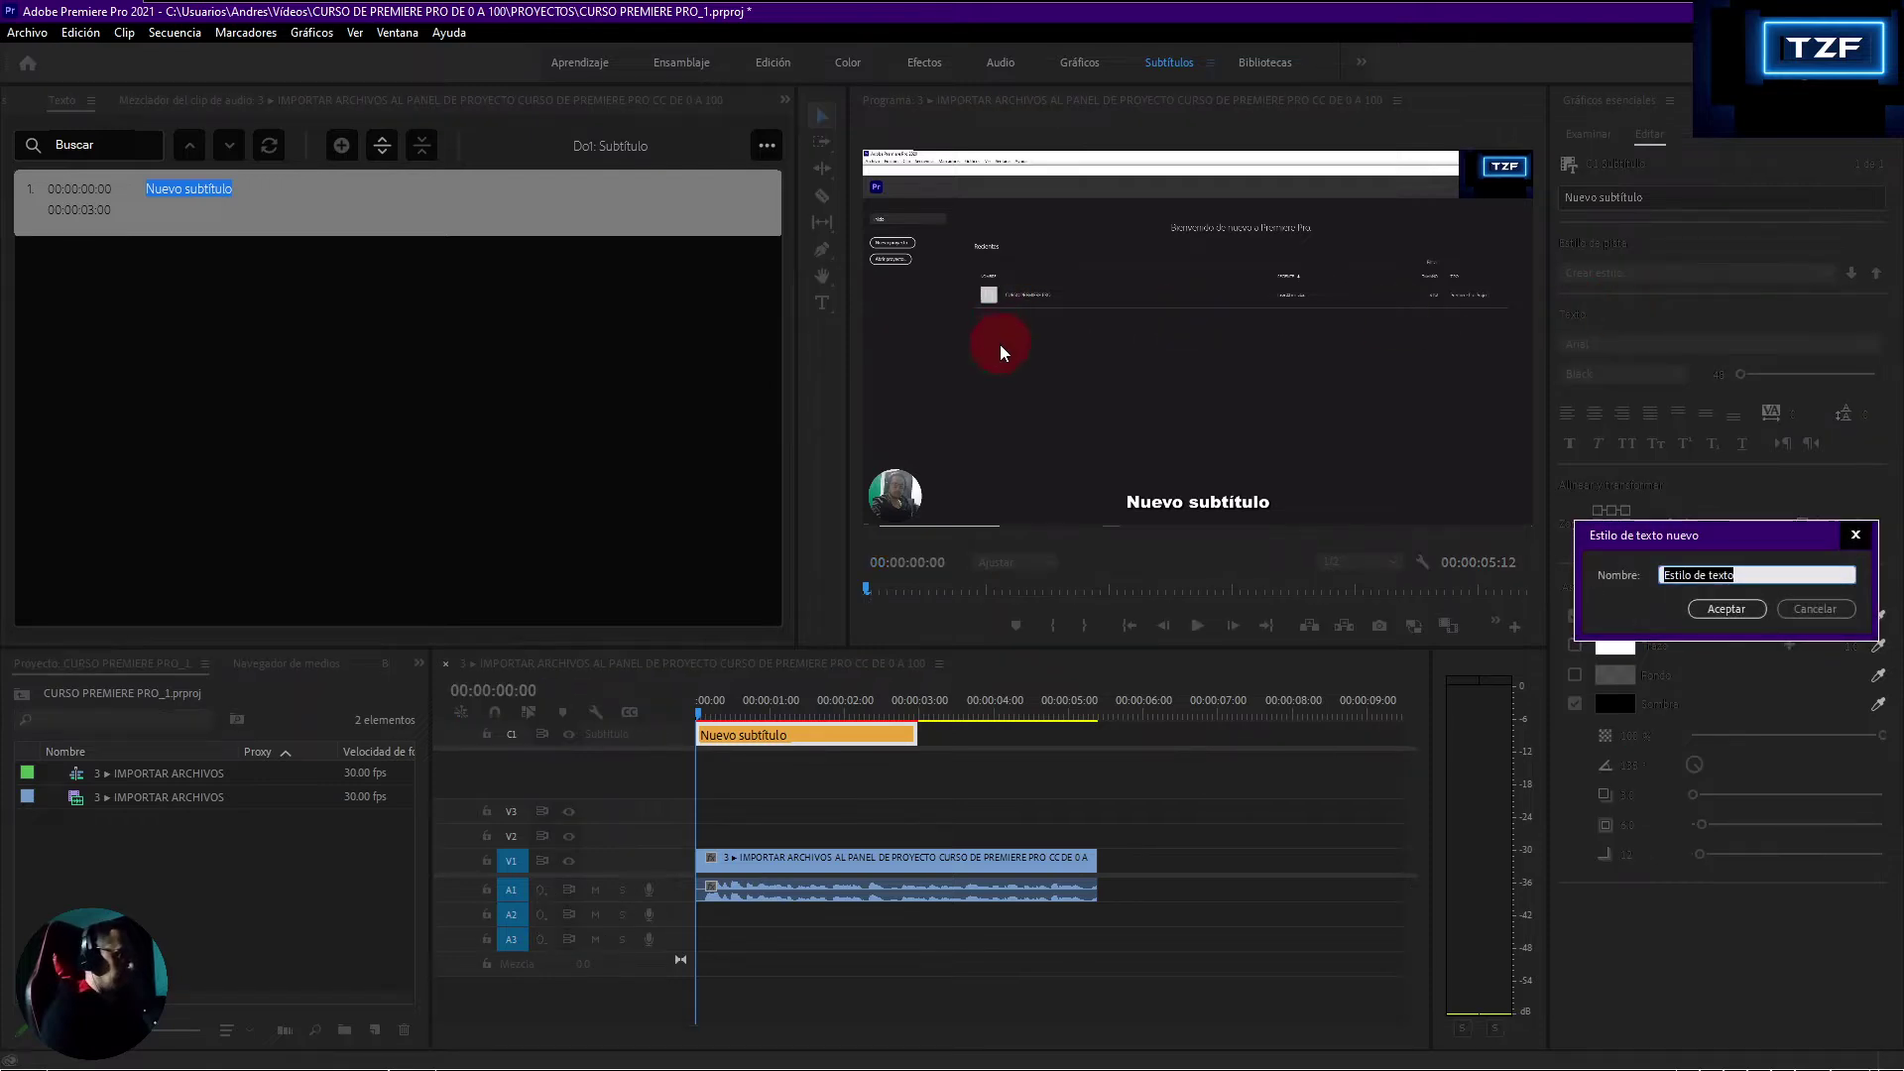
click(1742, 572)
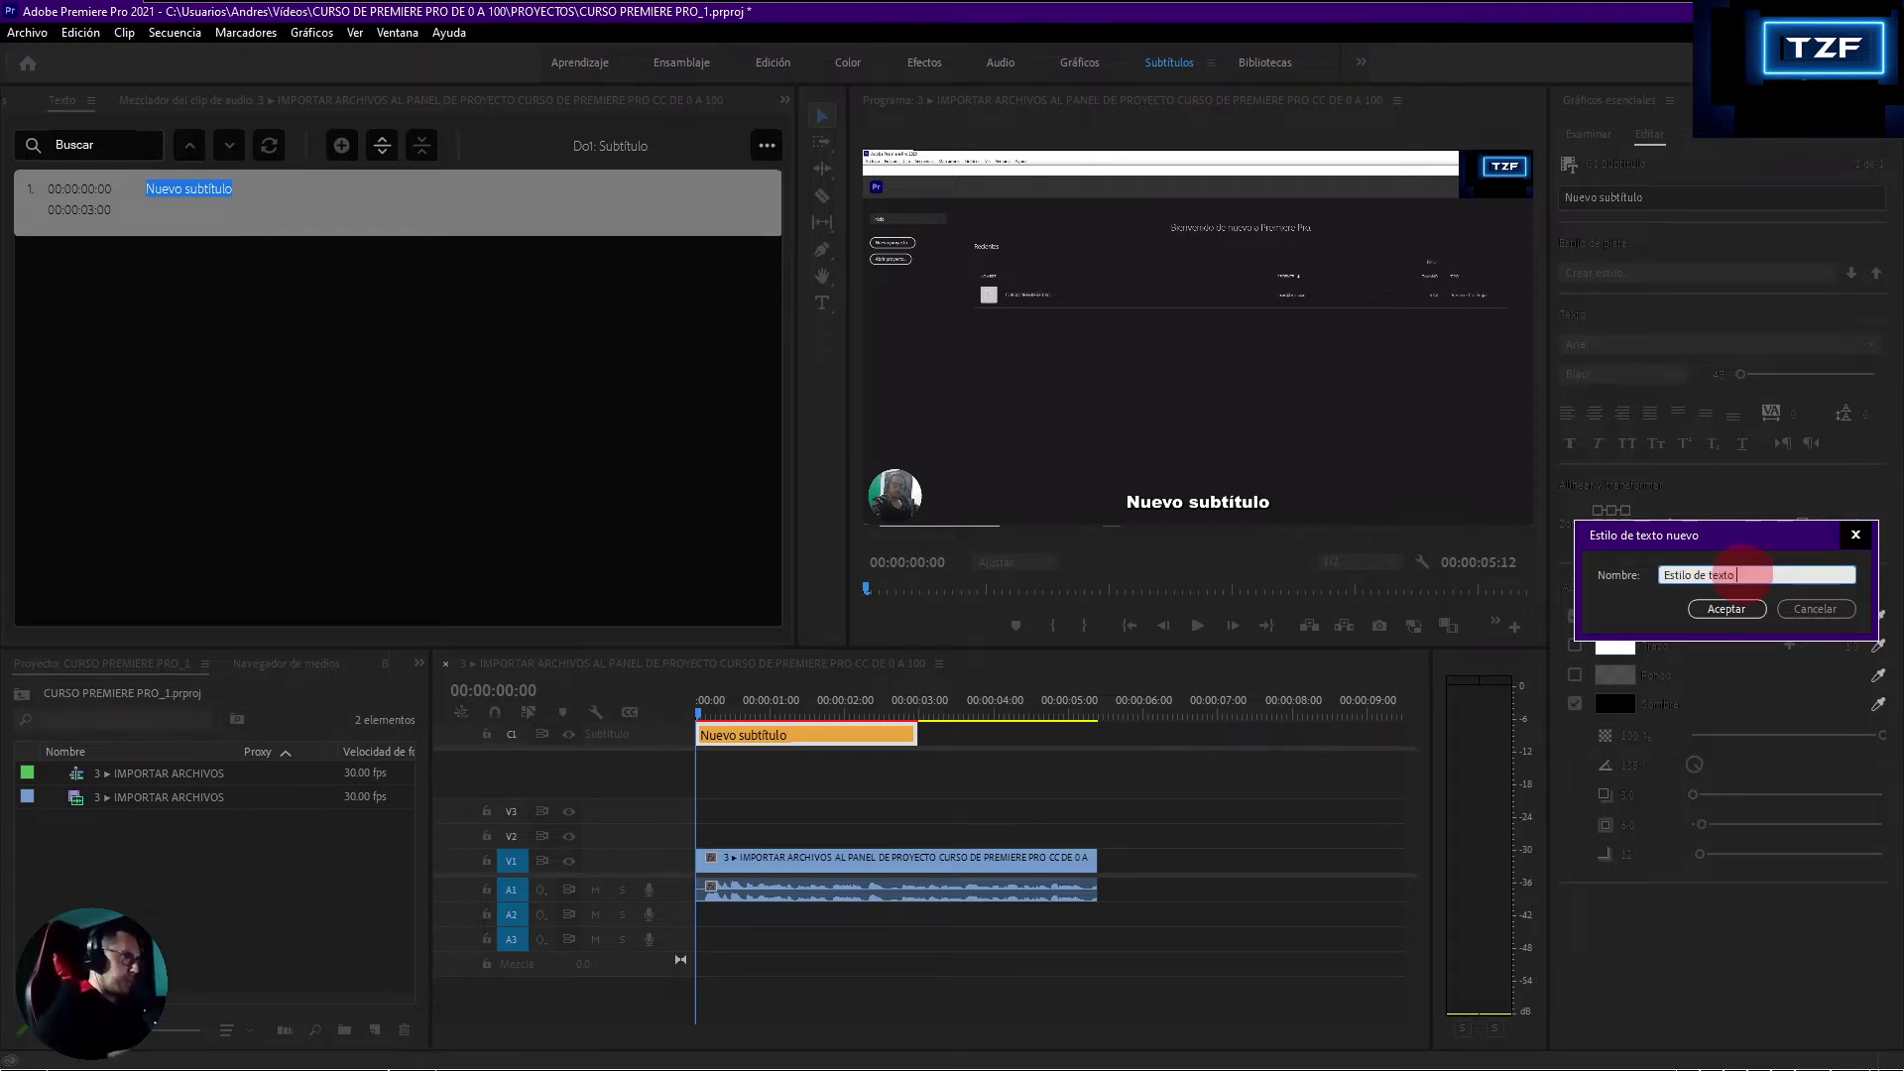
click(1726, 609)
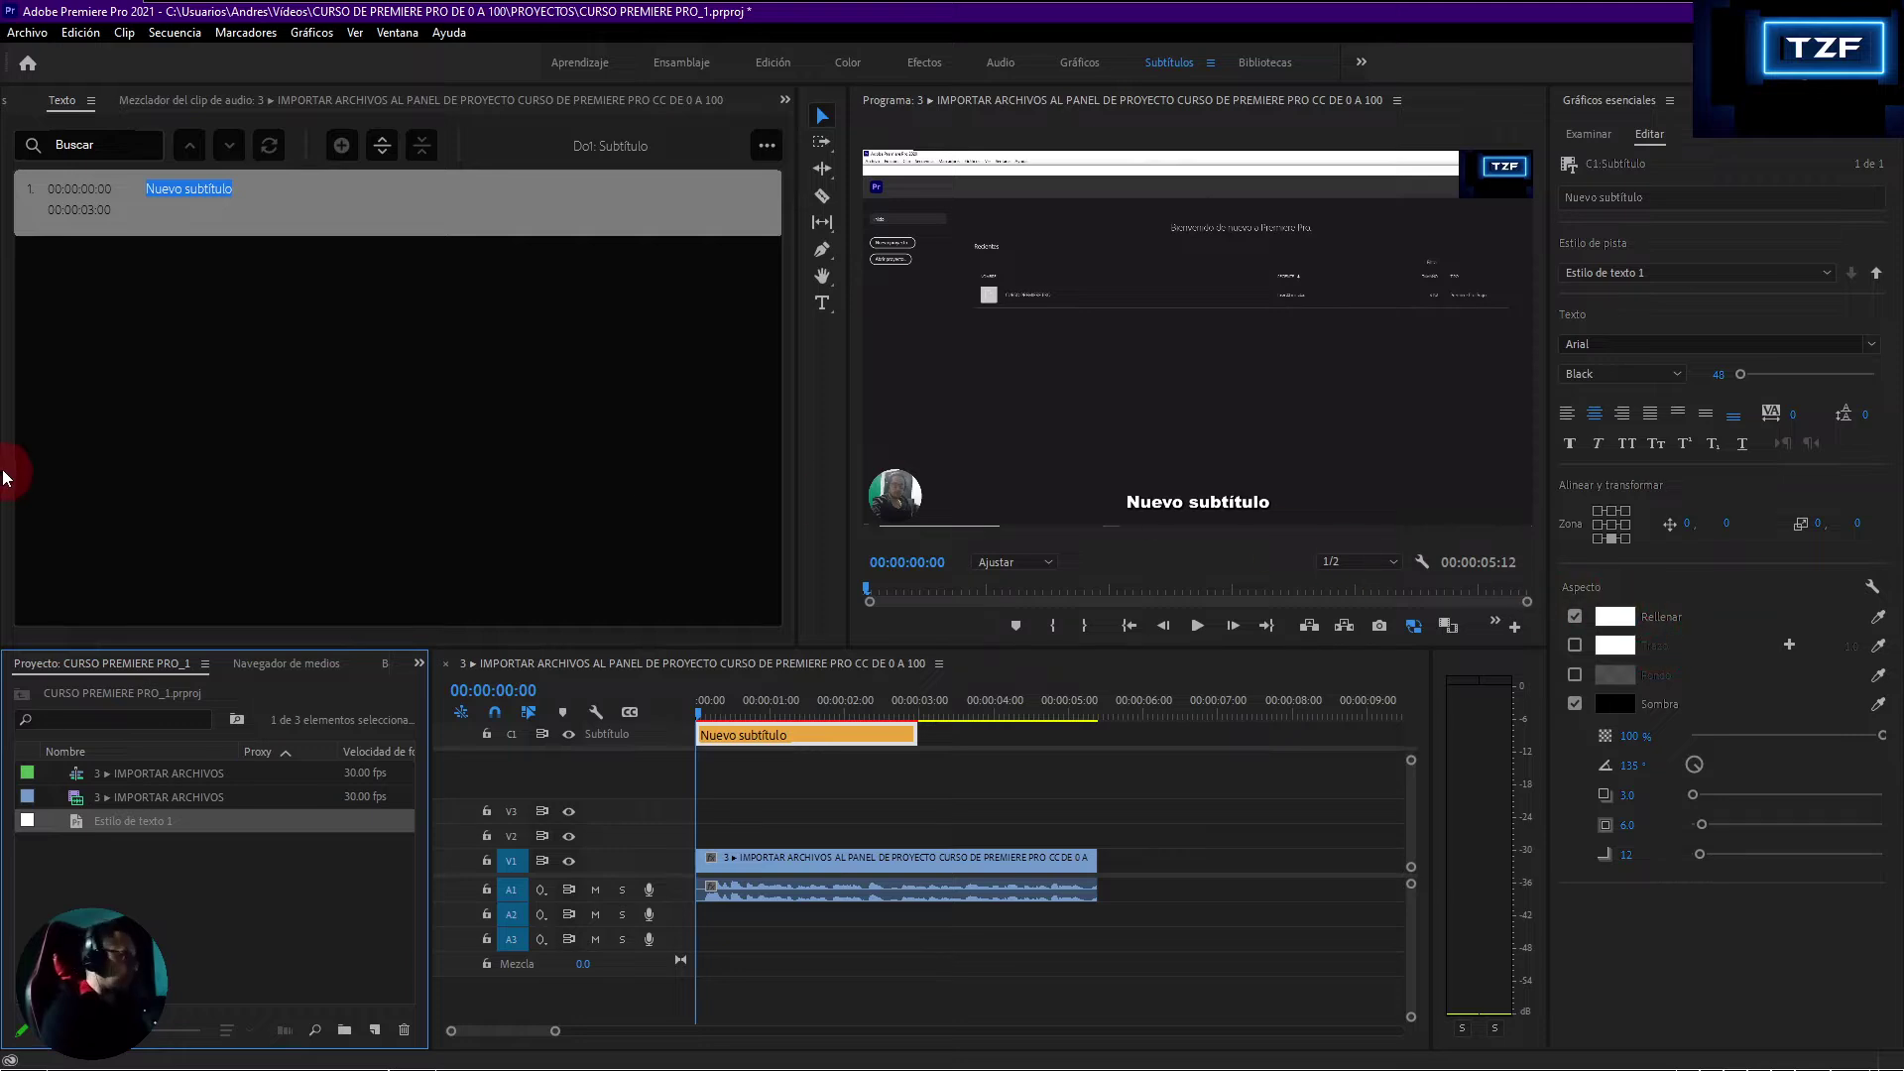
- Replace the first subtitle's text with "Hola que tal bienvenidos a tu zona favorita"
click(291, 240)
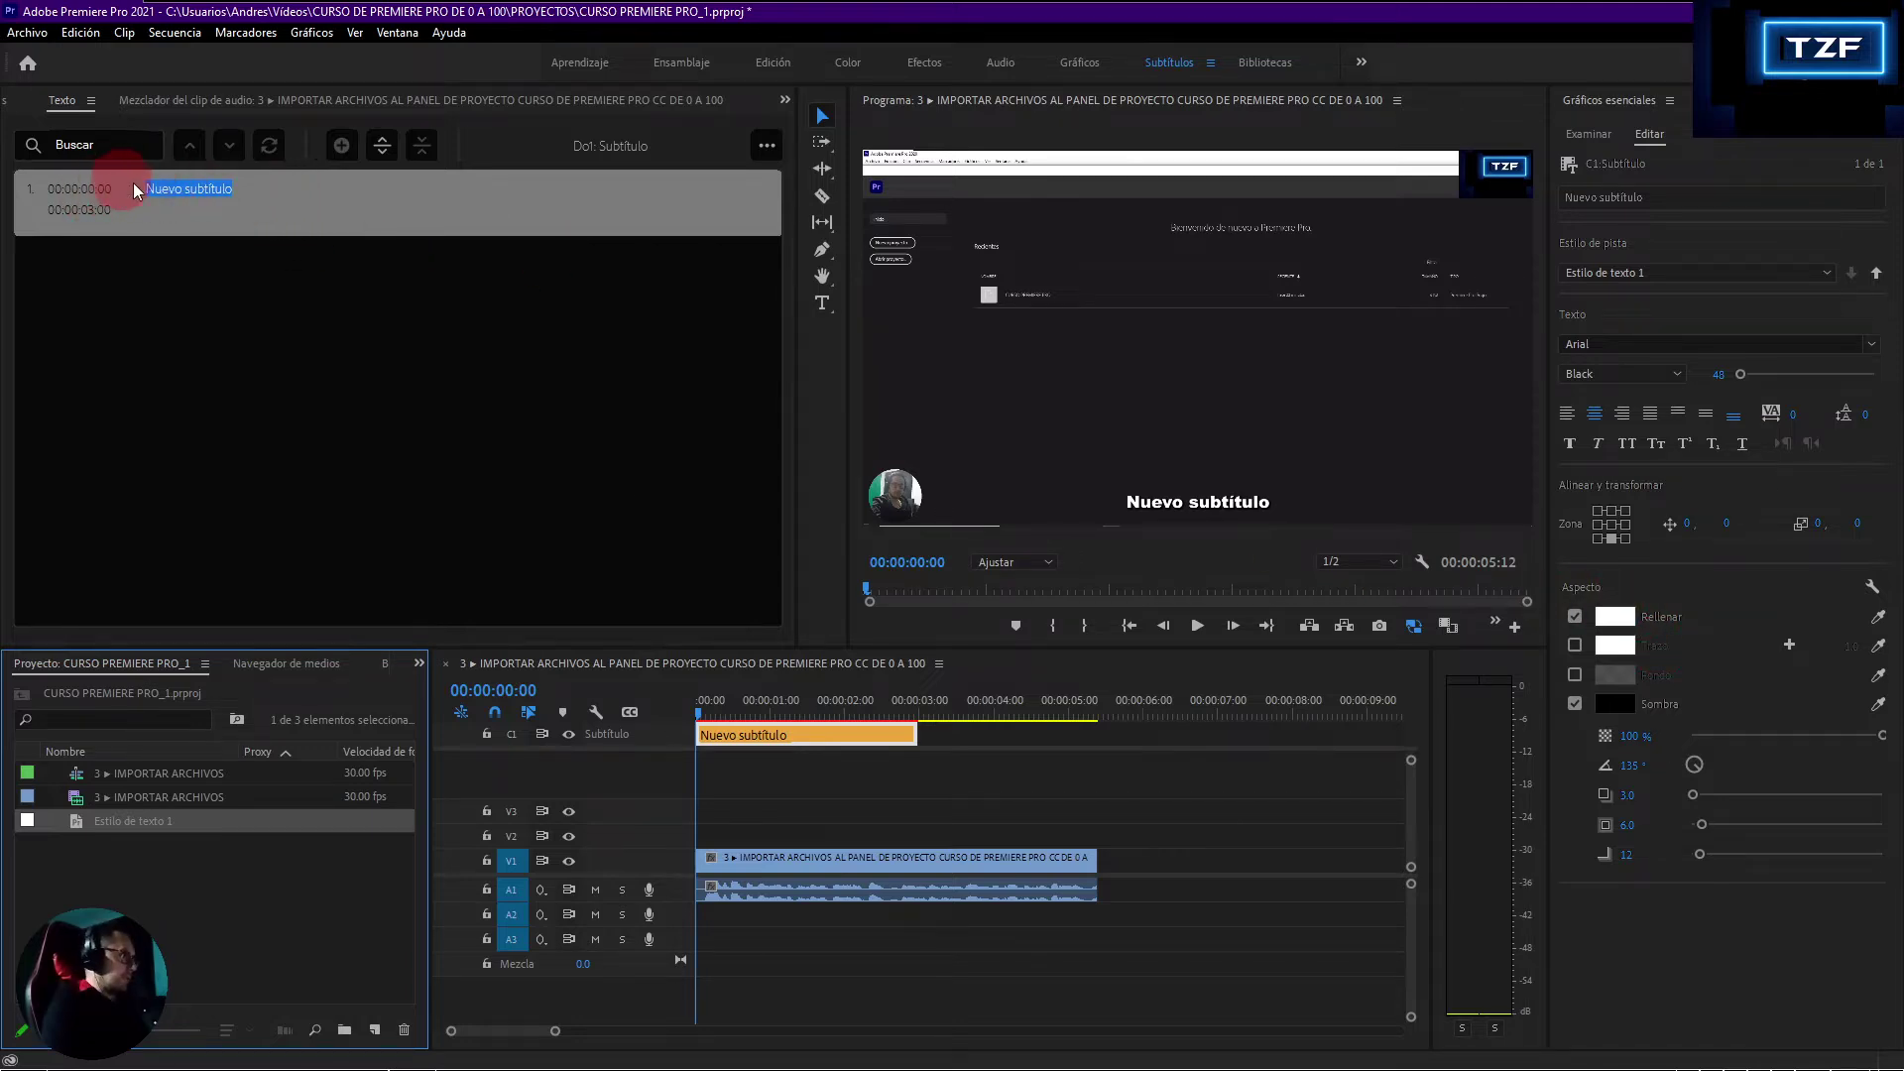
click(175, 186)
click(277, 191)
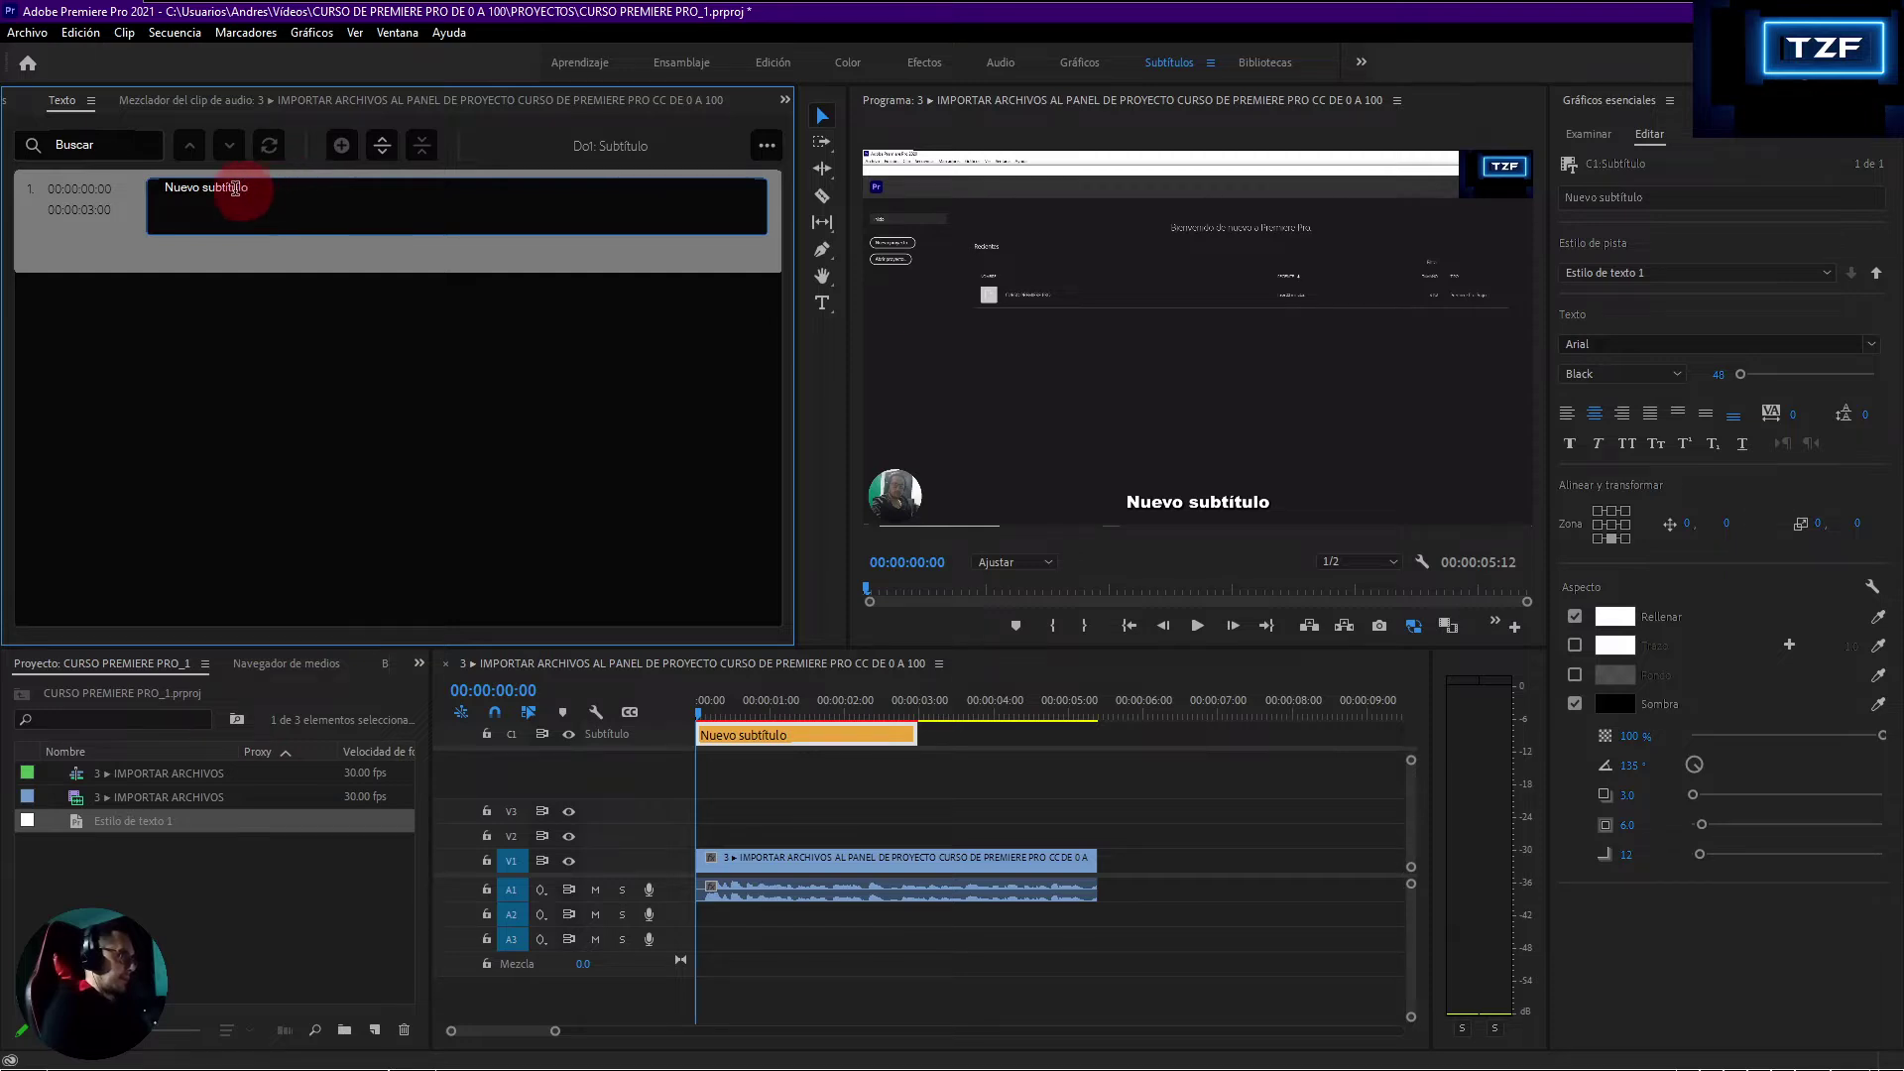
triple_click(196, 187)
key(BackSpace)
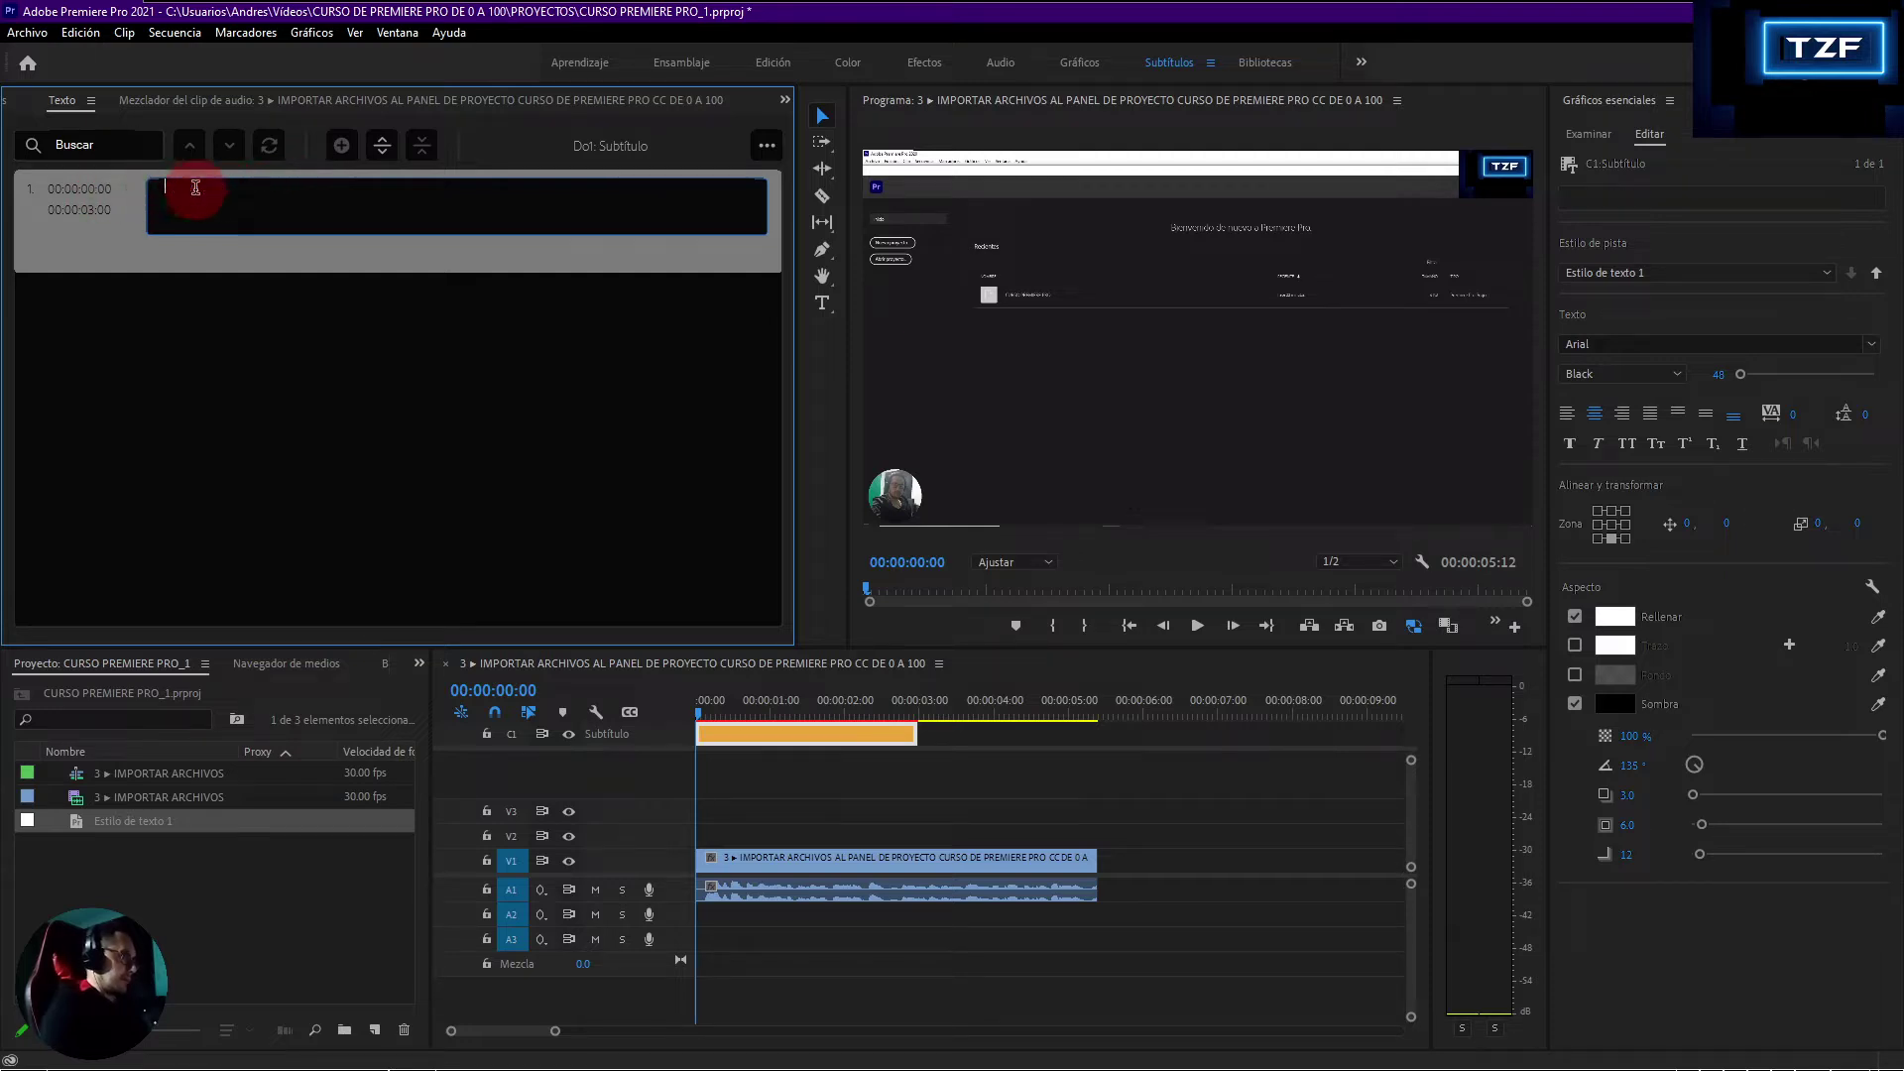
text(Hola que)
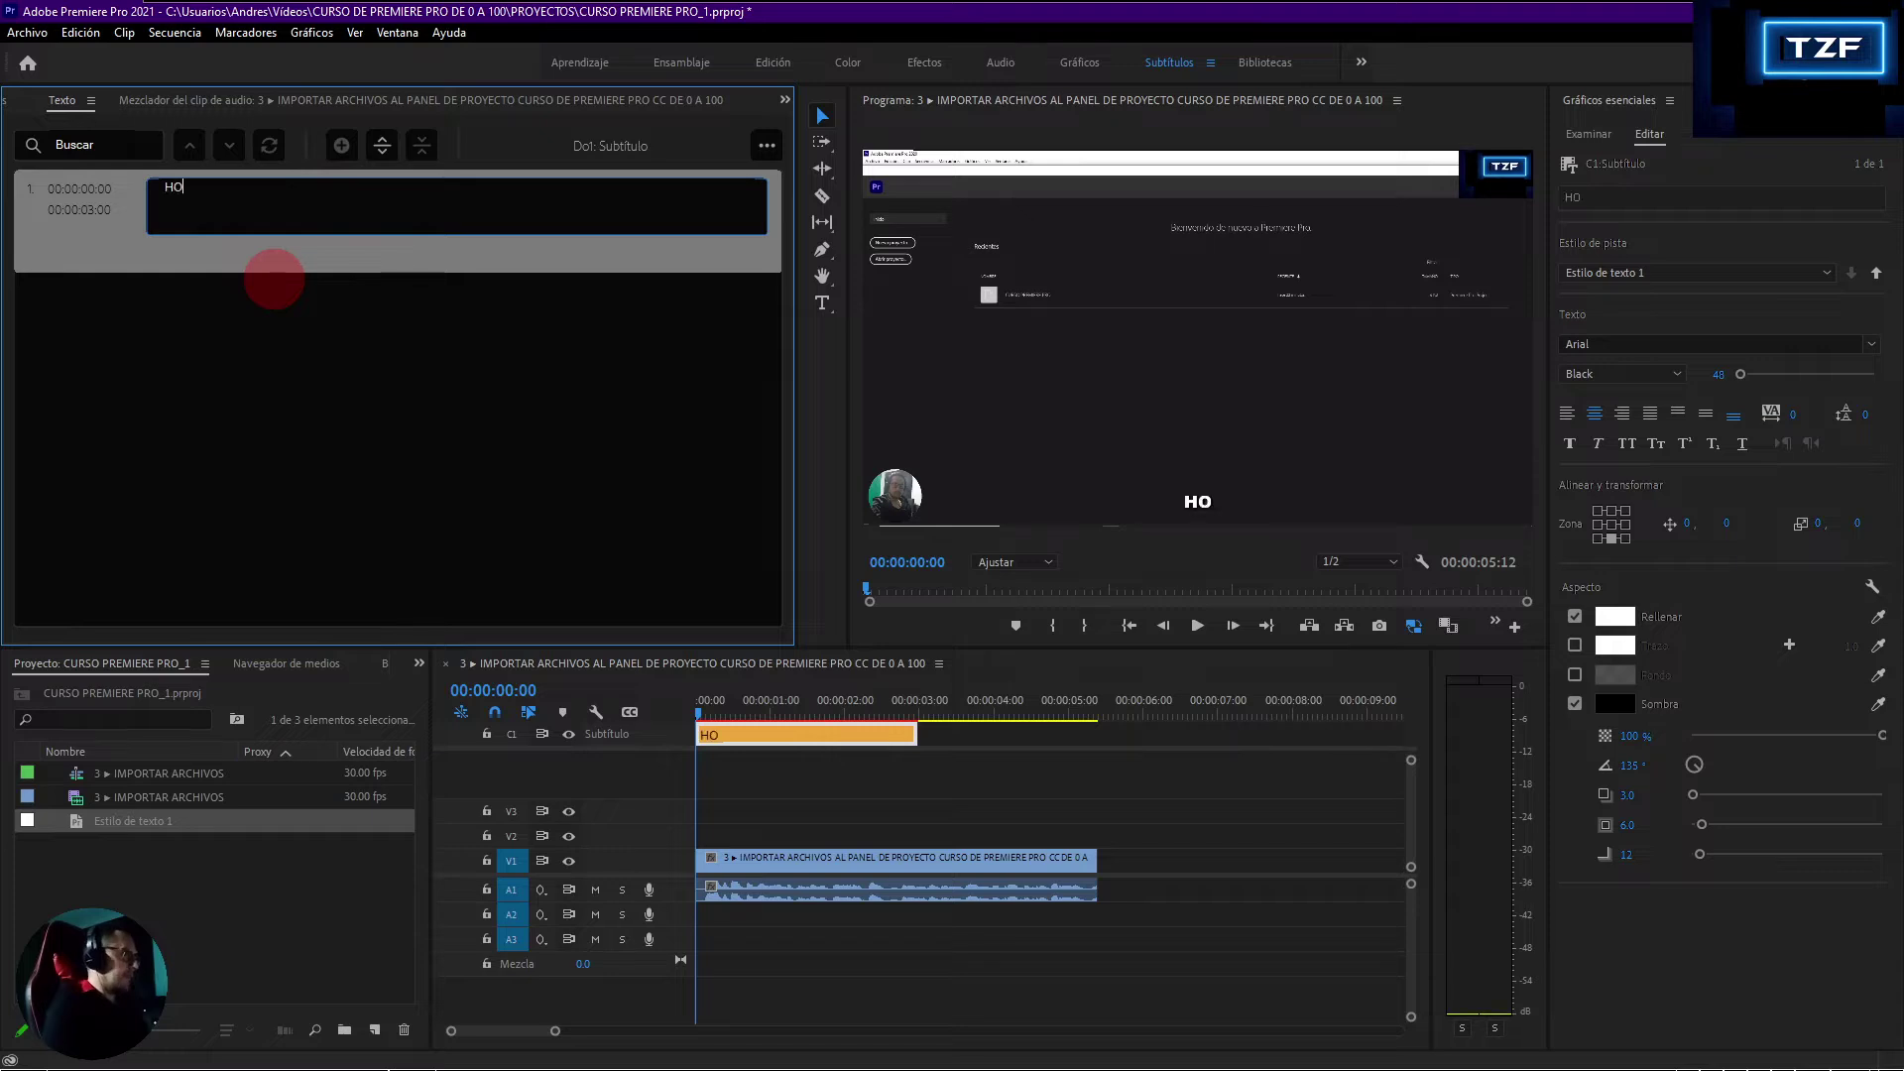
text( tal )
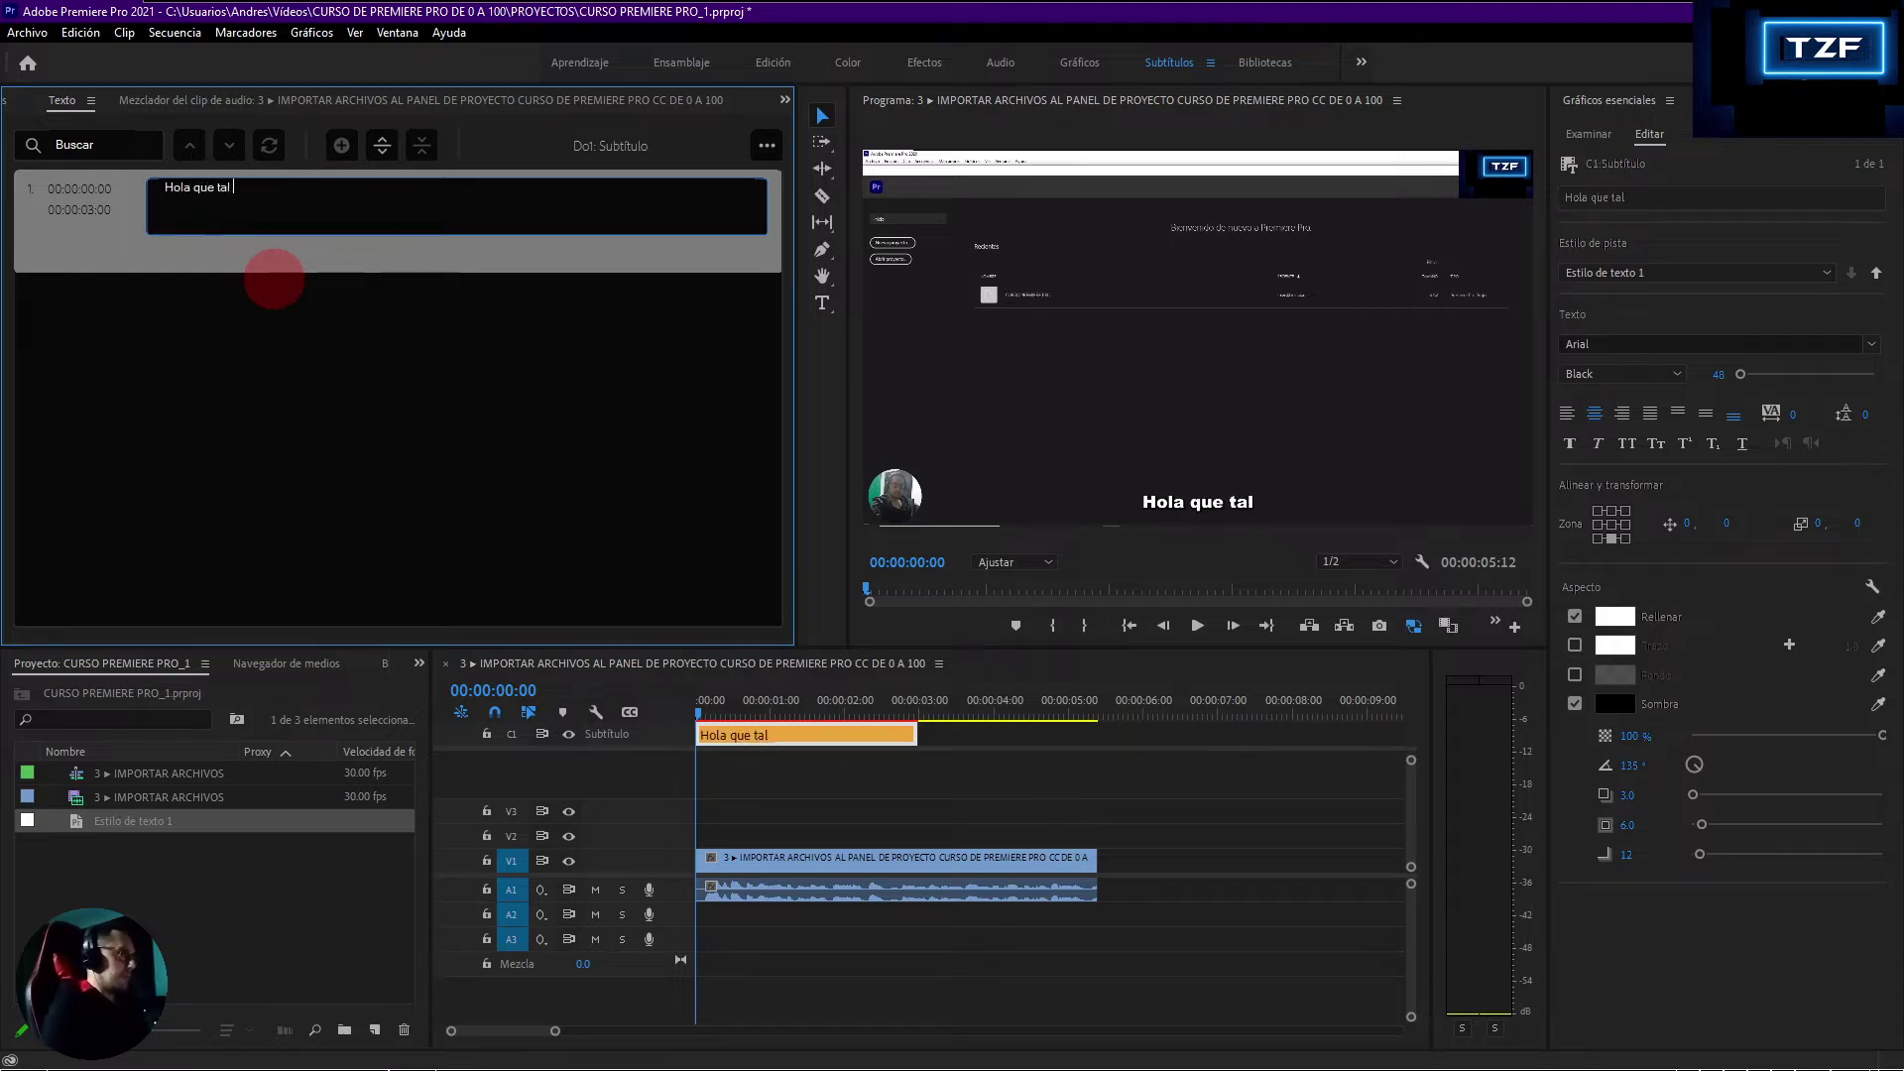
text(bienvenidos a tu zona f)
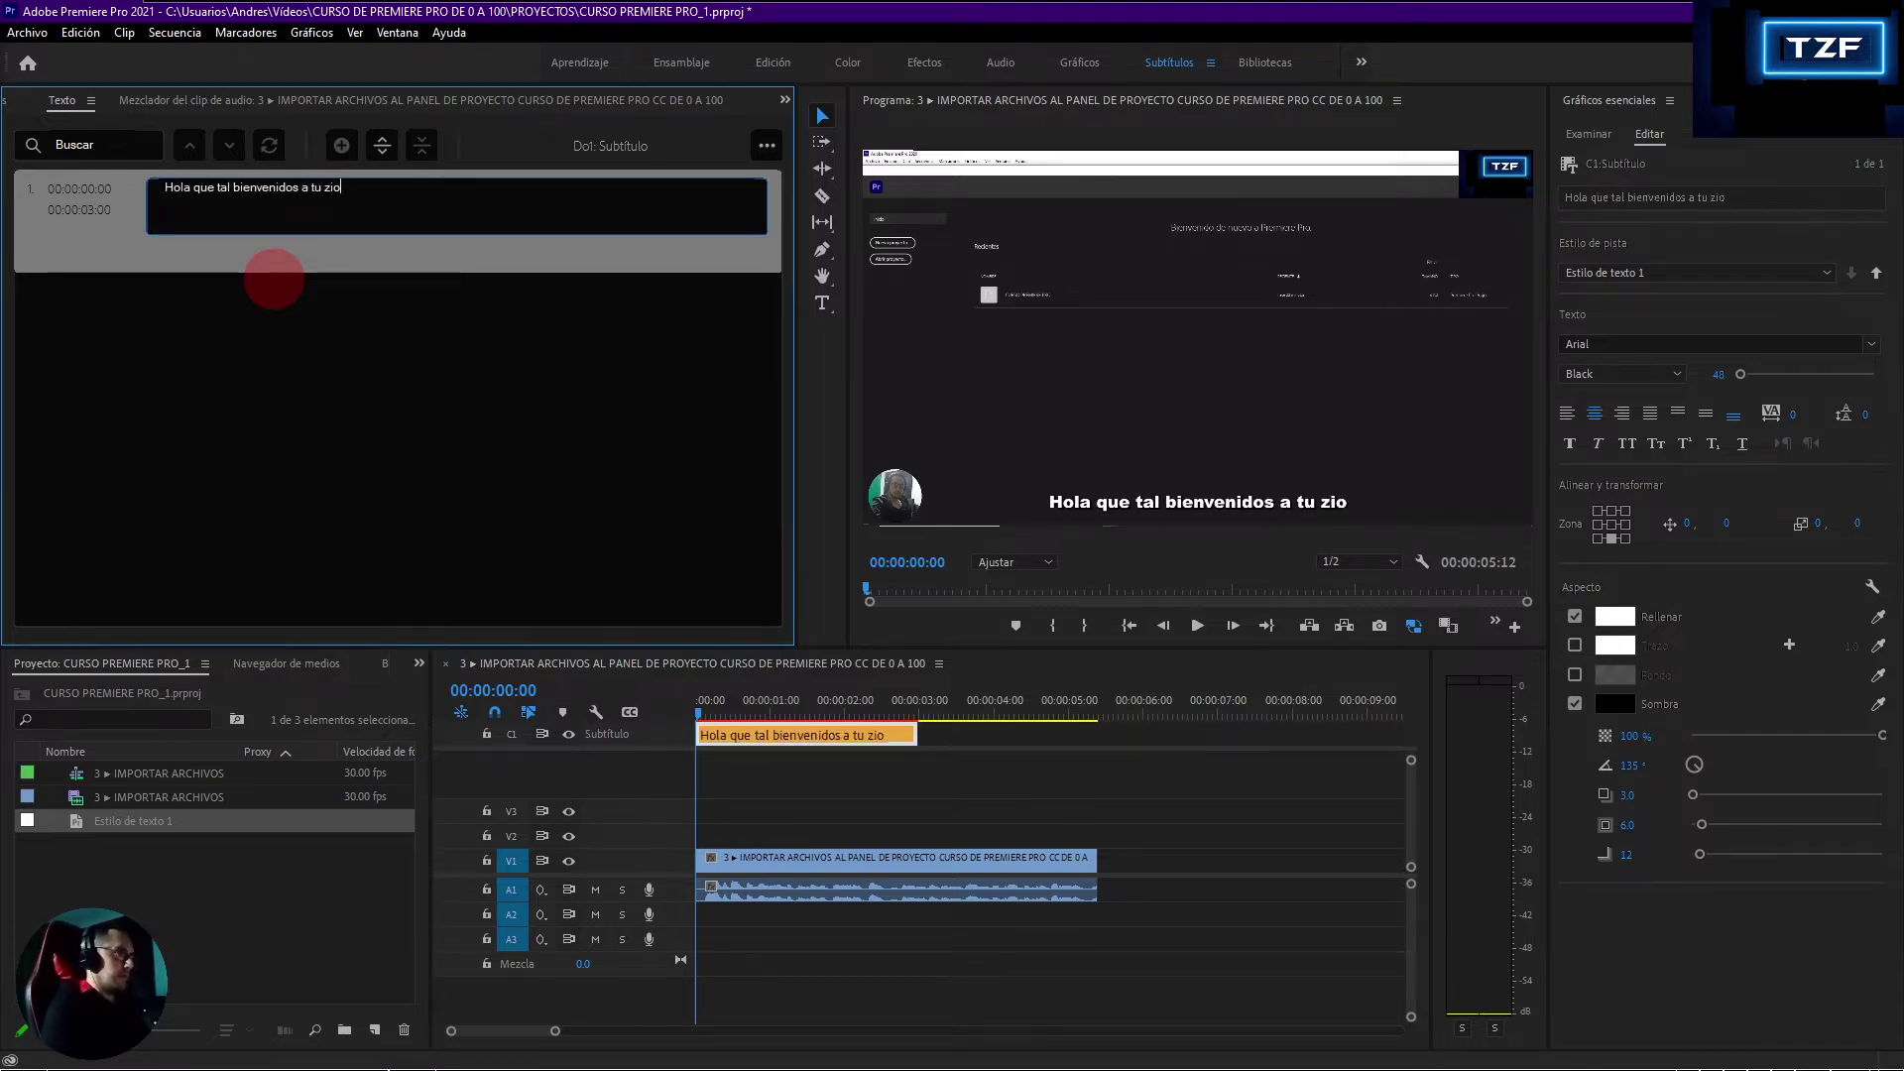
text(avorita)
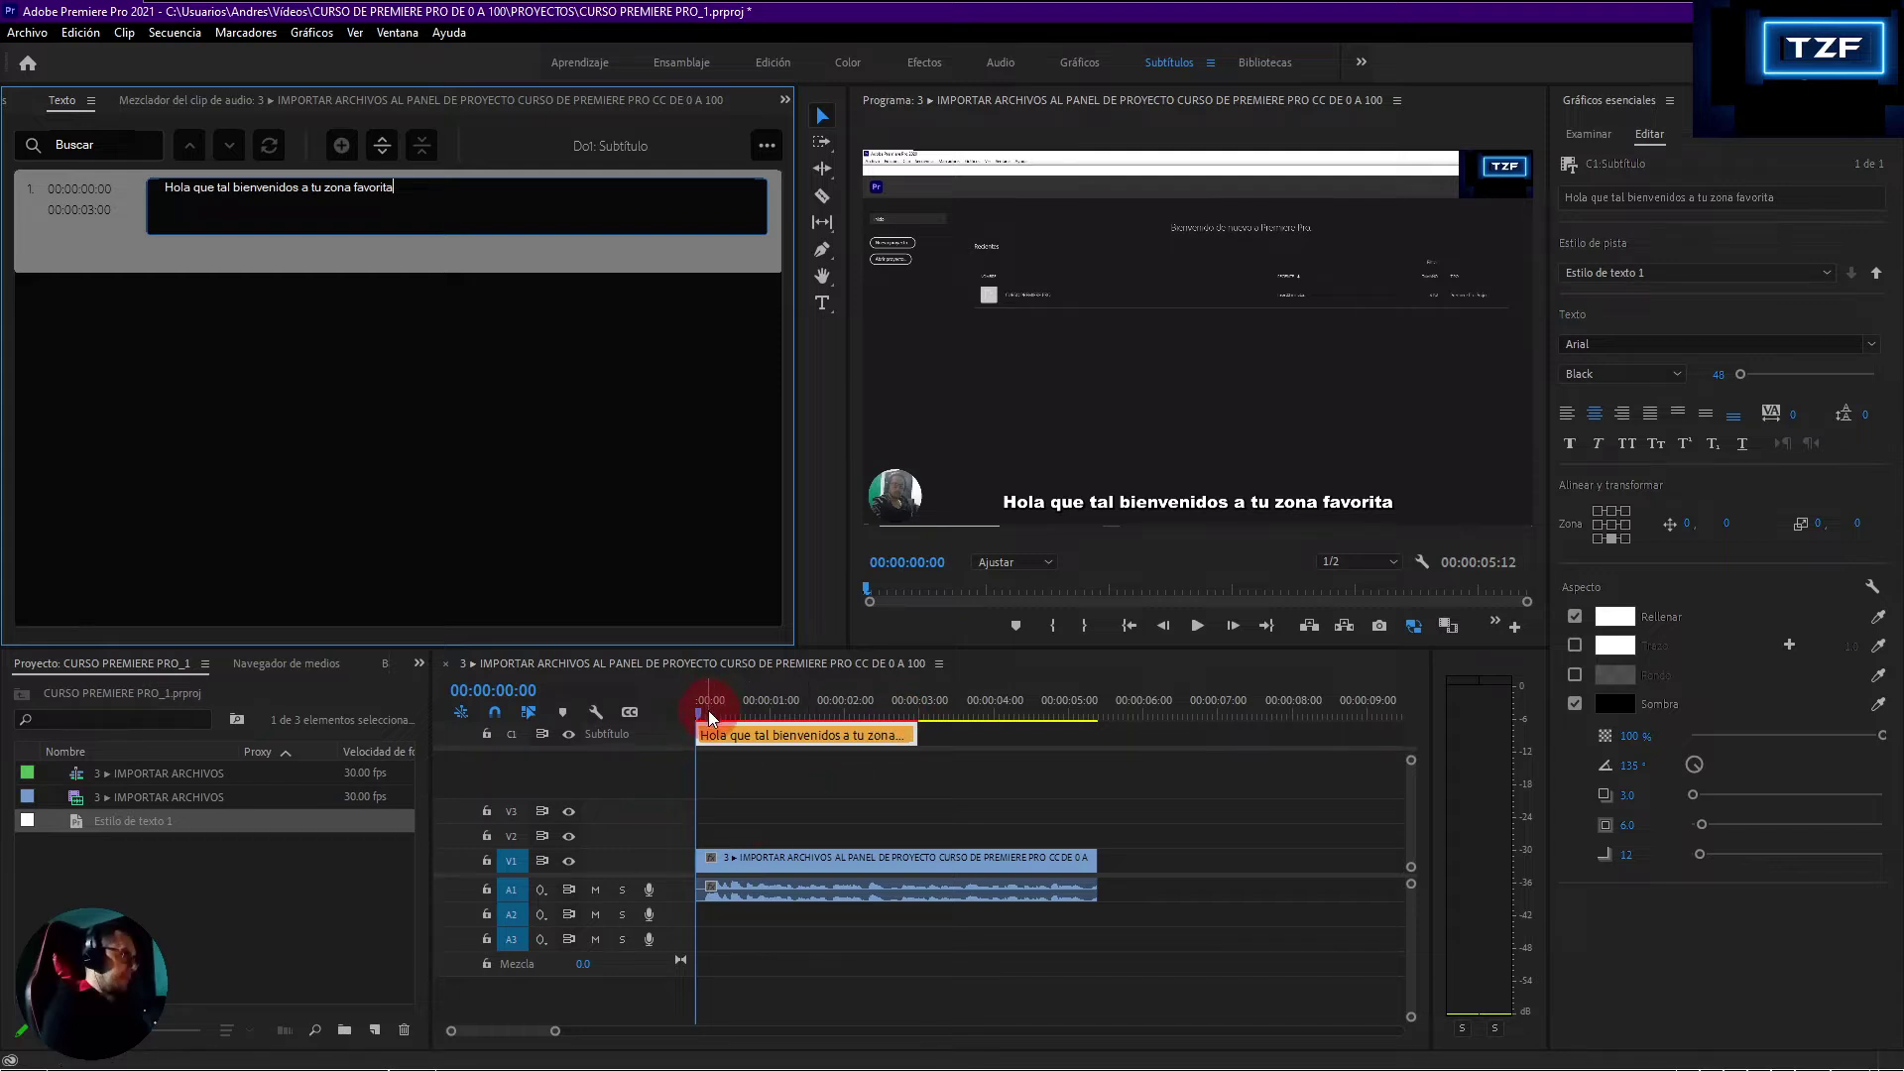
- Play the sequence from the start to check the subtitle's timing against the spoken audio
click(670, 718)
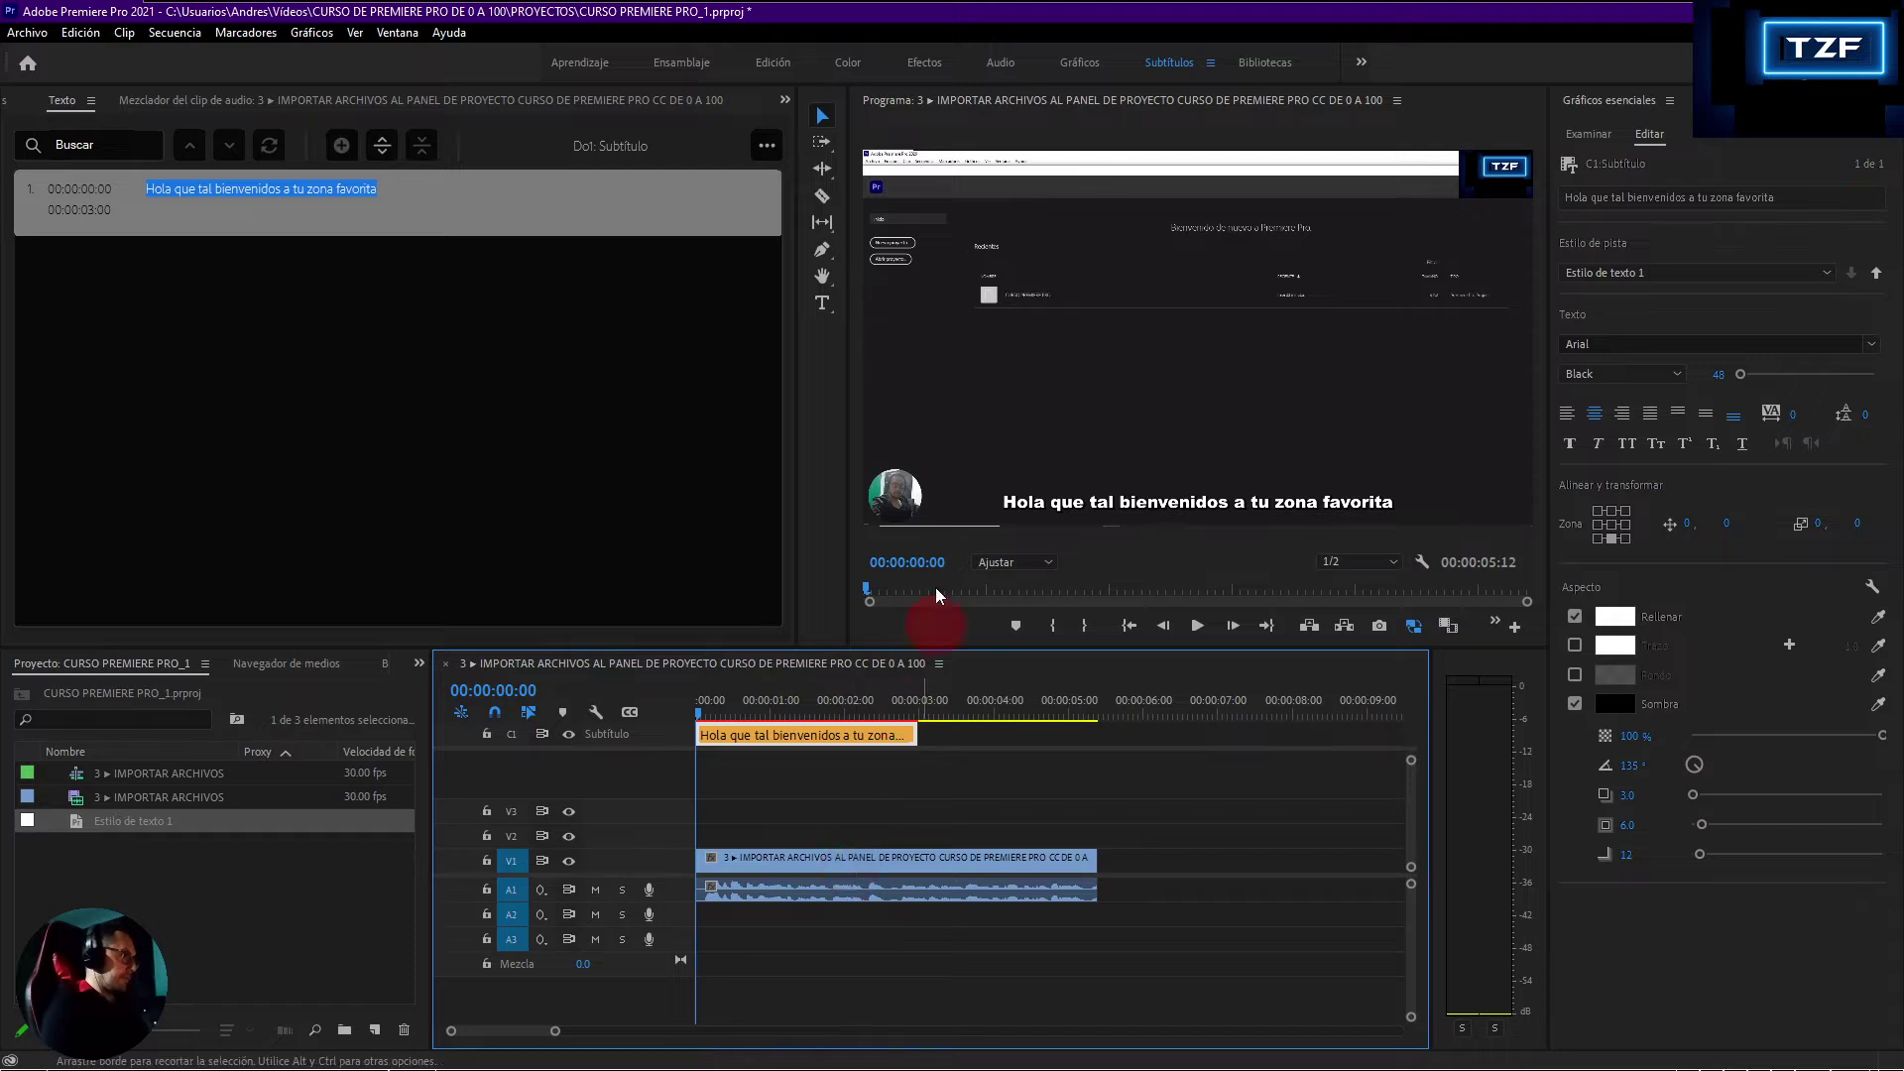
key(space)
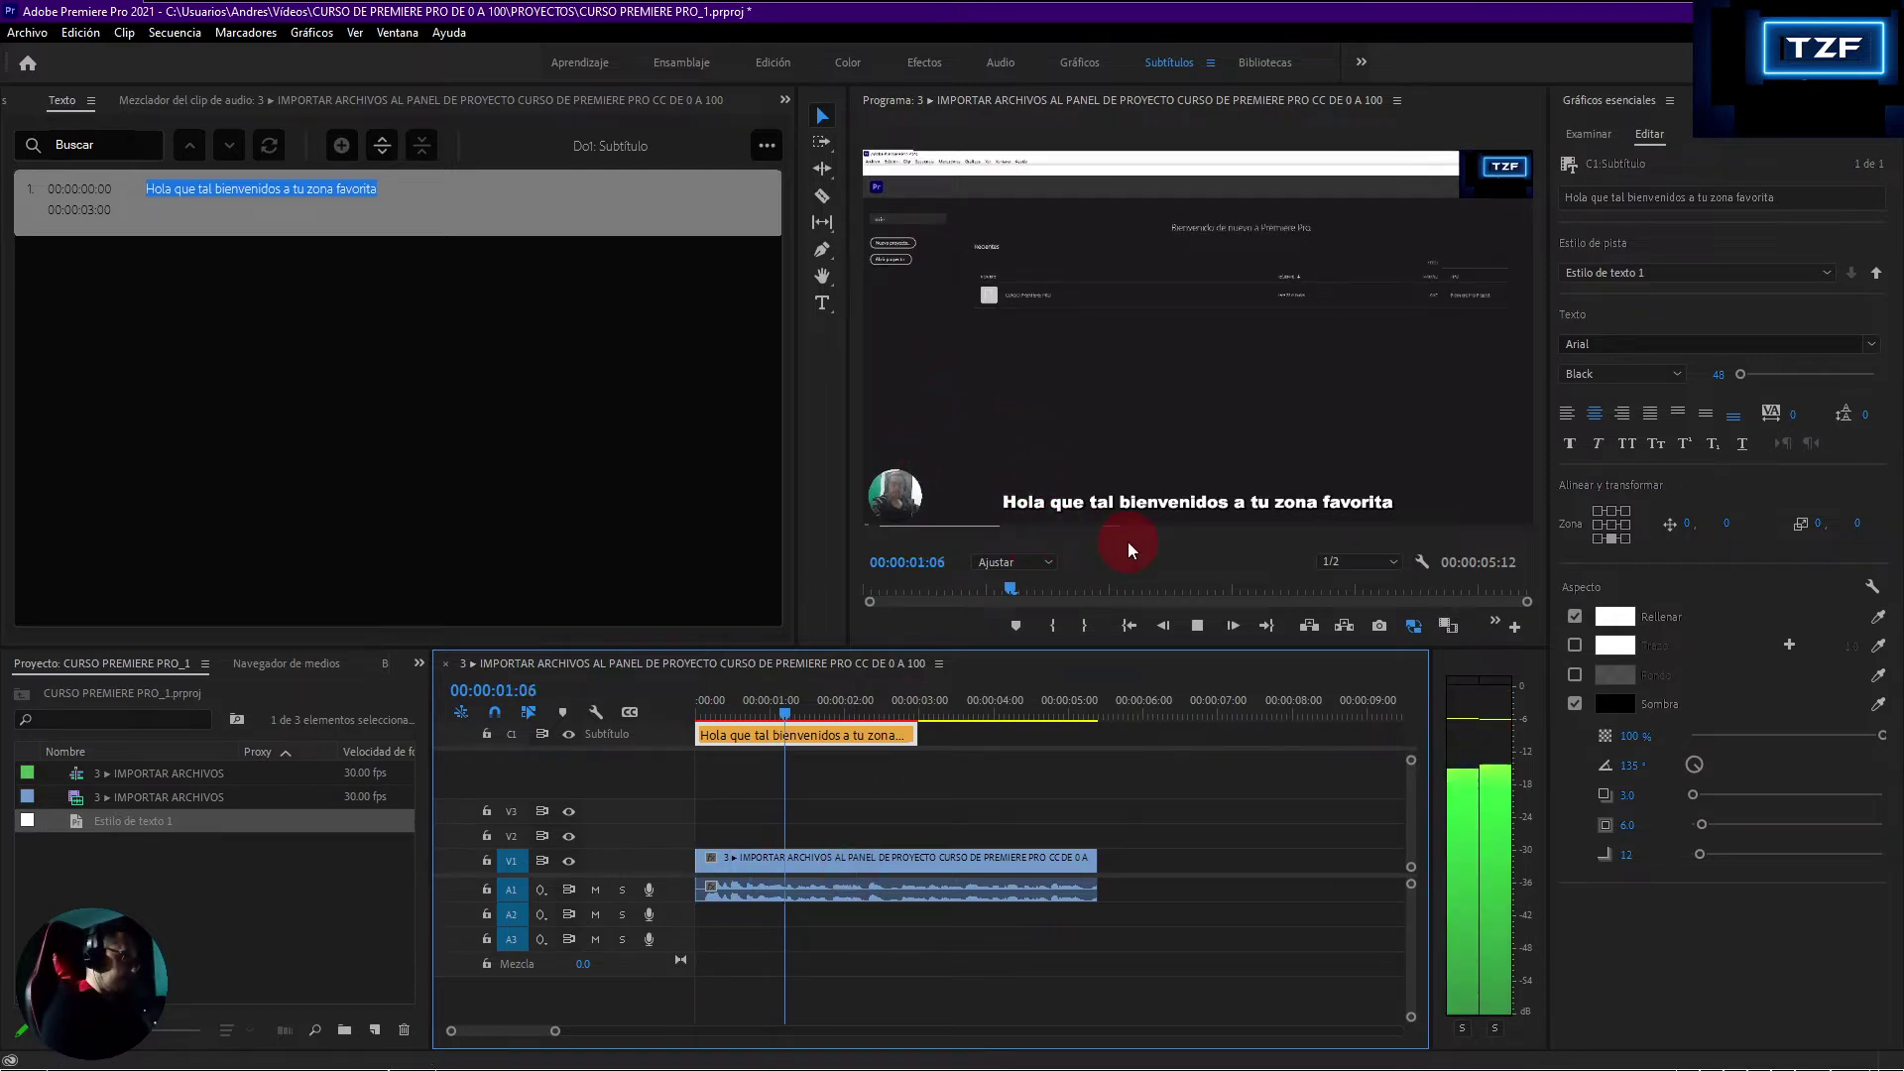
key(space)
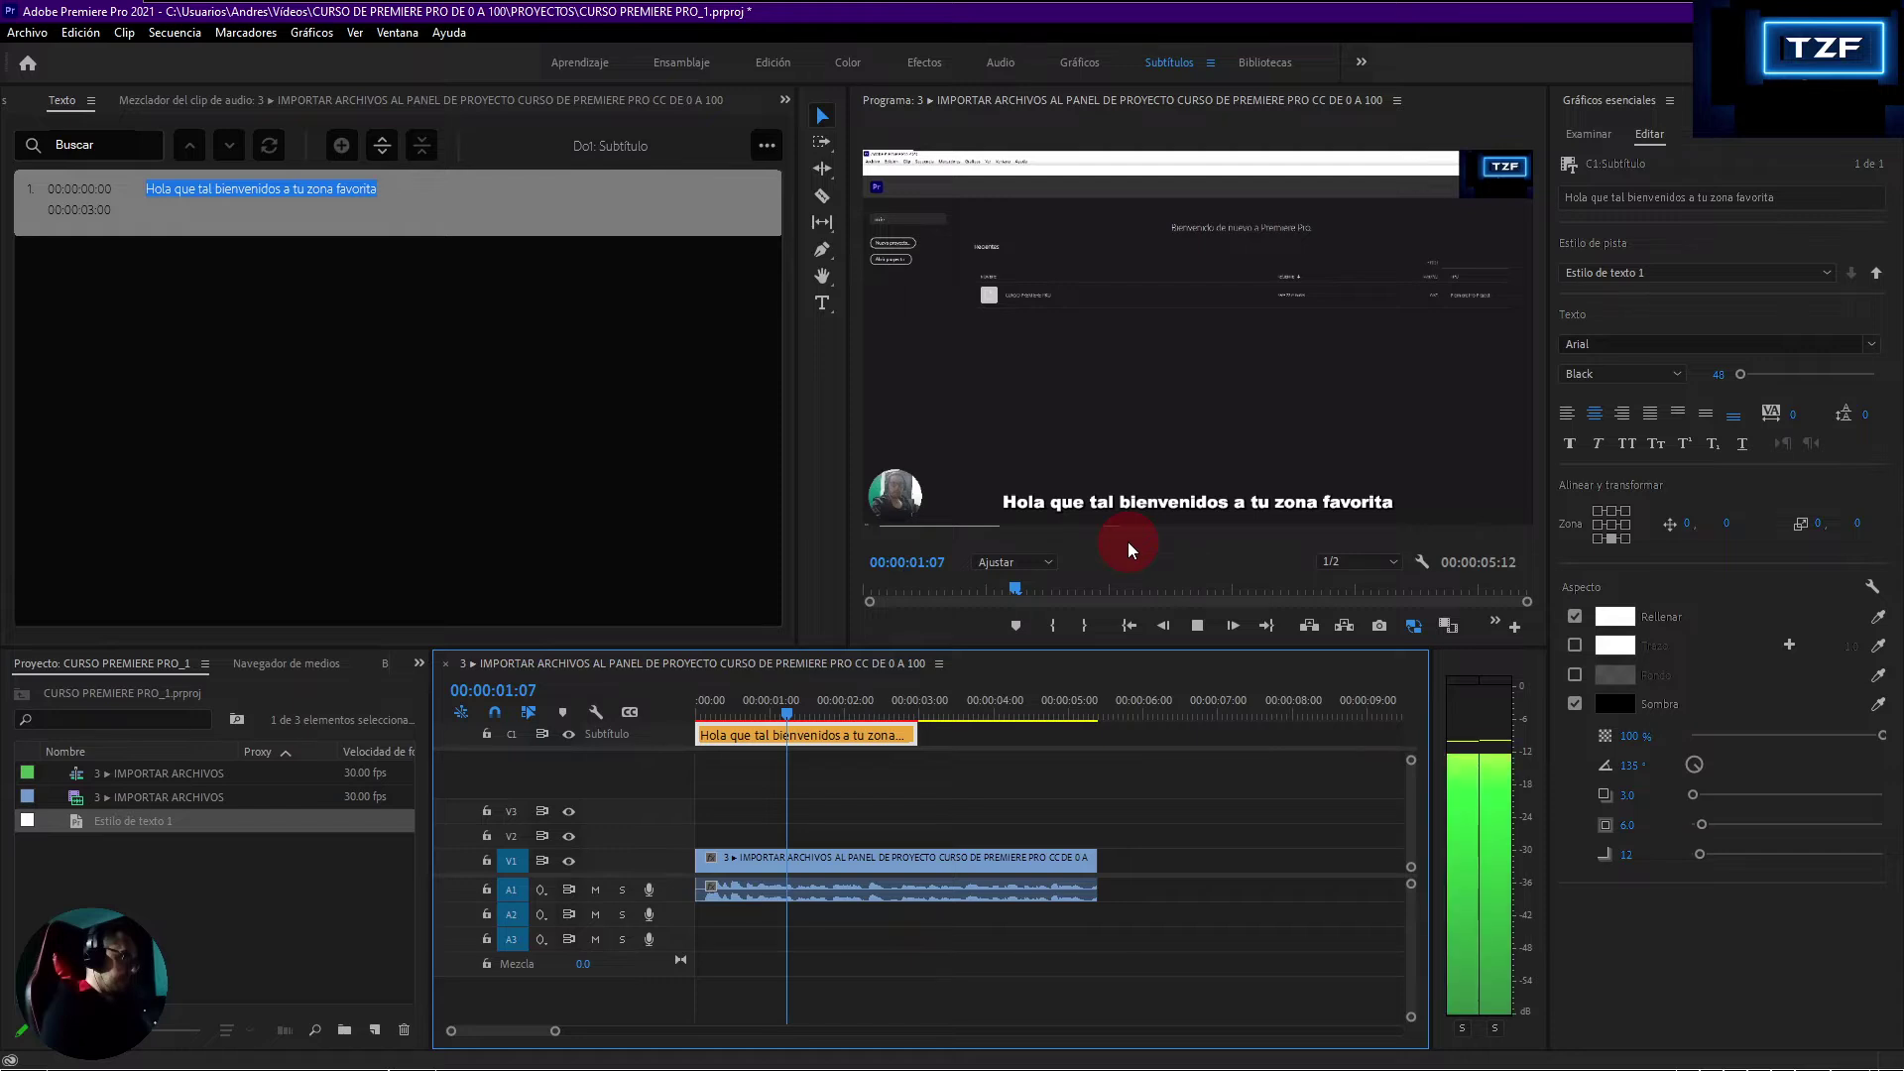
key(space)
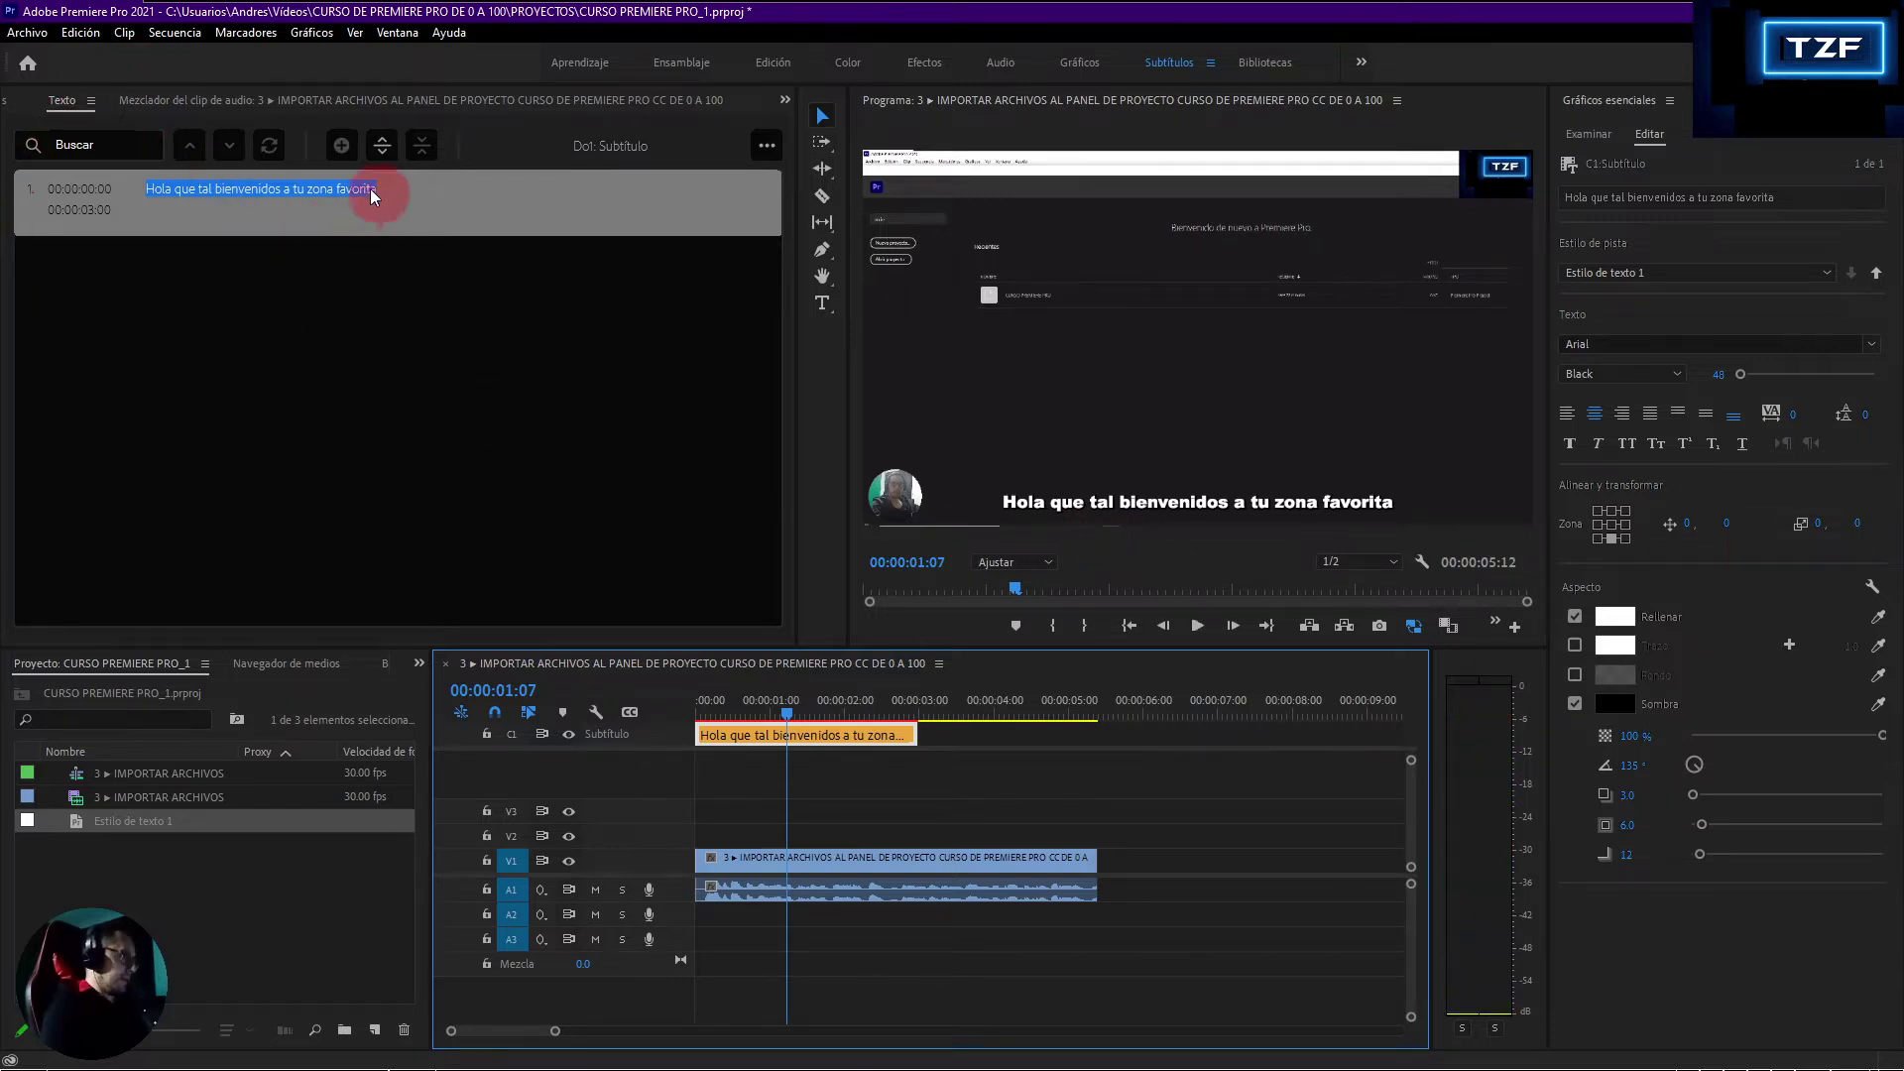
- Reopen the first subtitle's text for editing, and shorten that subtitle on the timeline to end at 00:00:01:07
click(303, 190)
drag(308, 194, 349, 188)
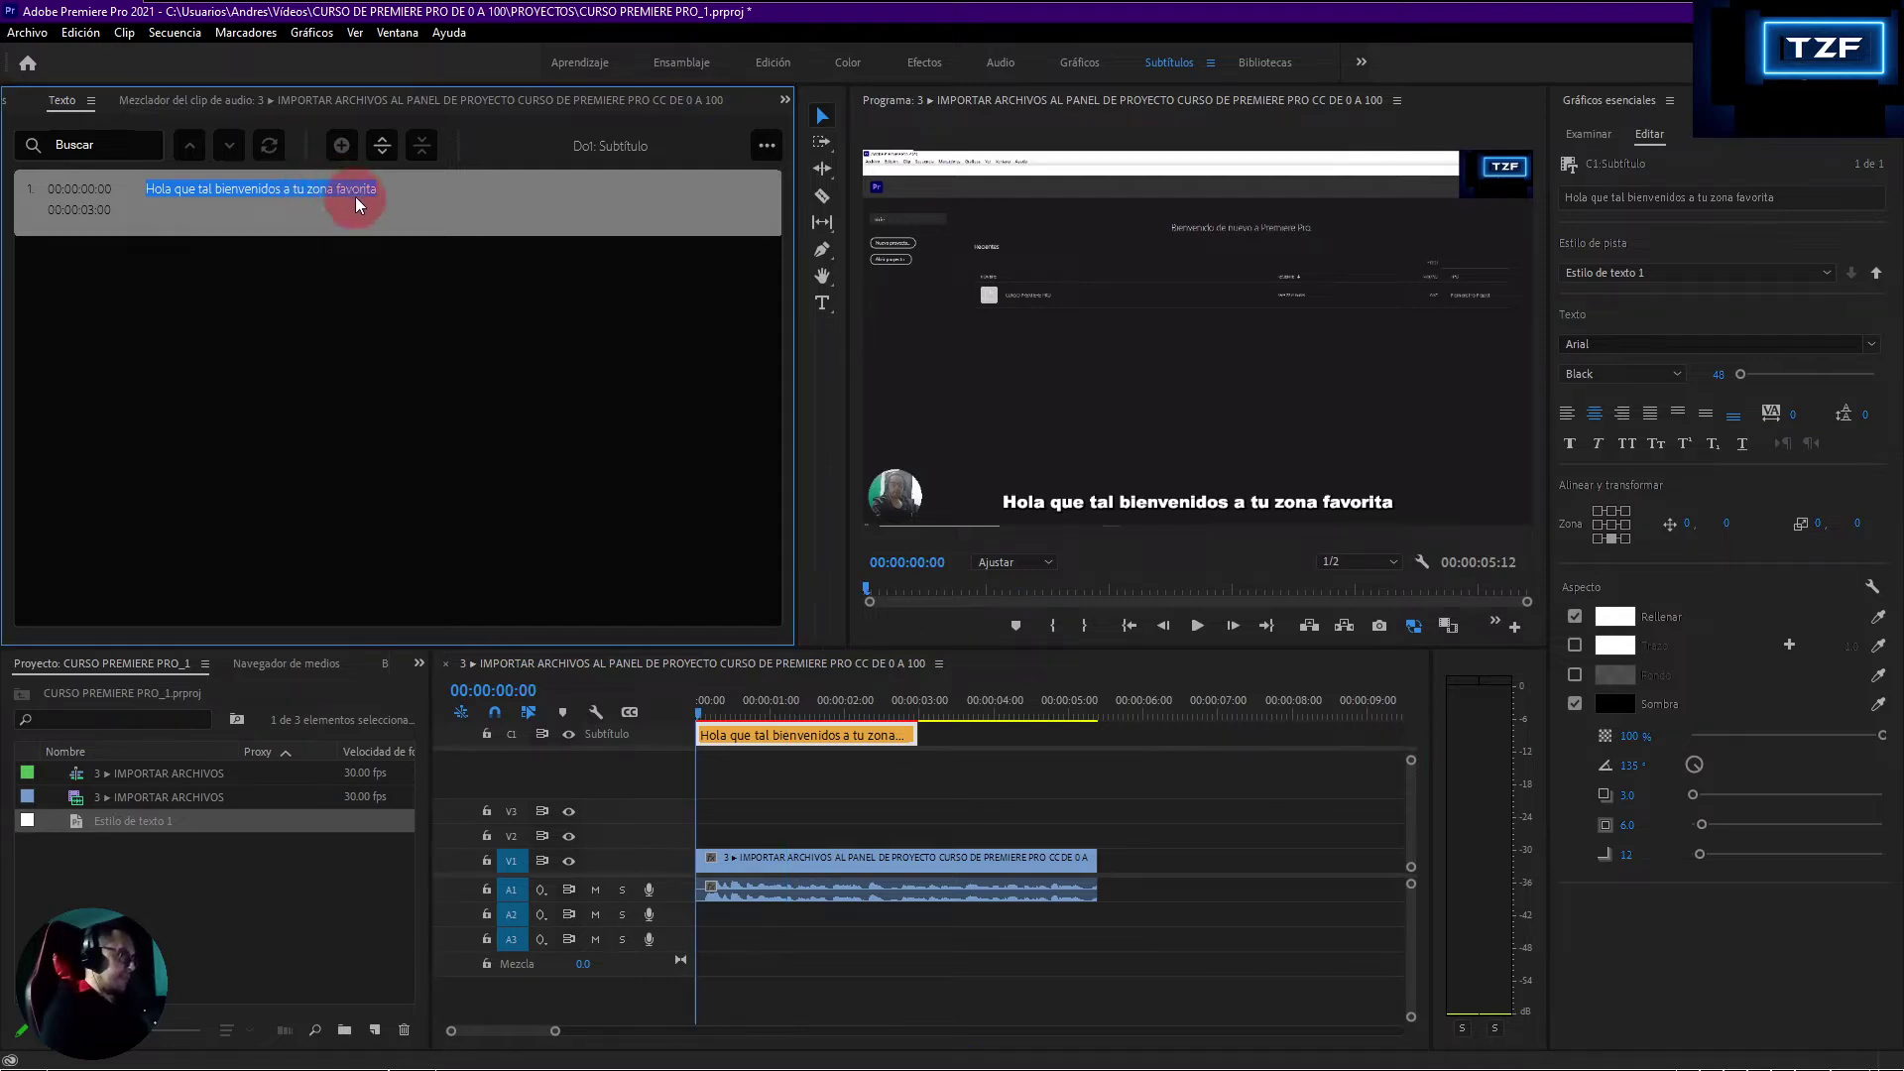
click(365, 188)
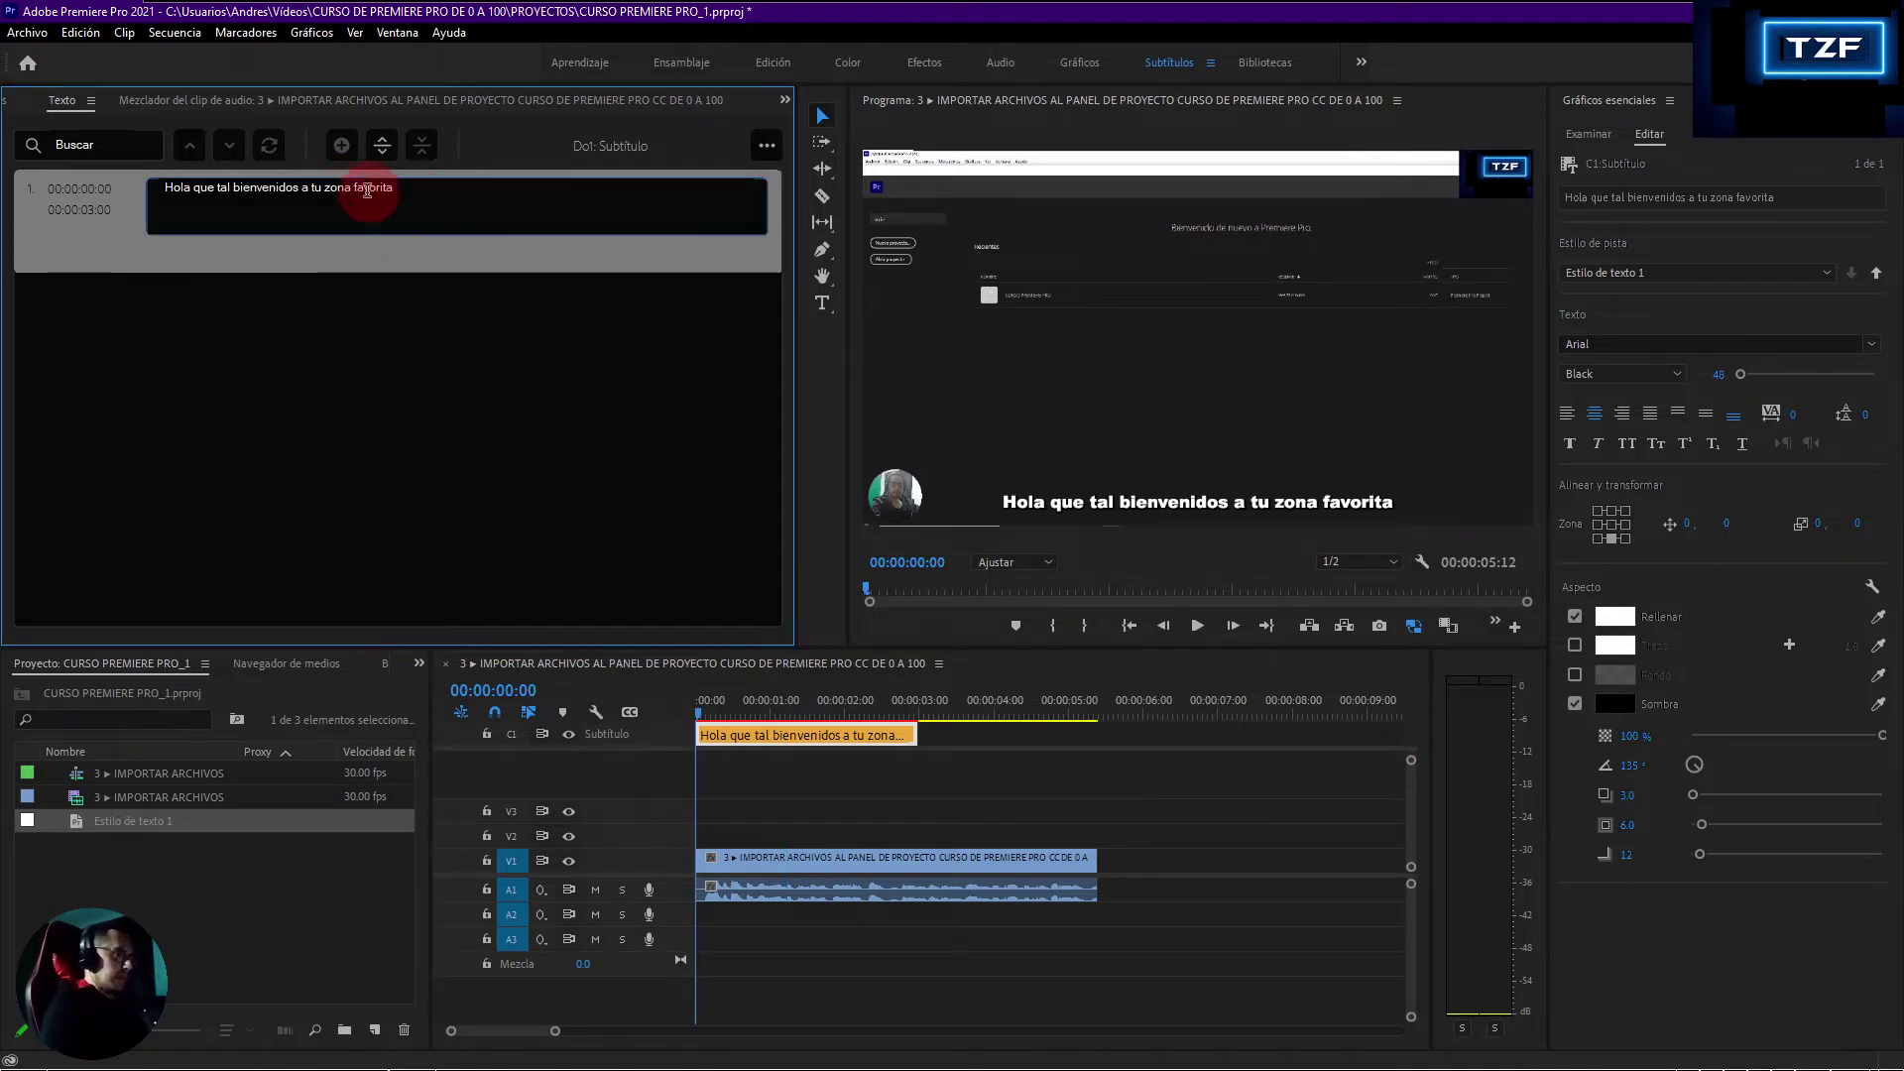
click(342, 149)
click(403, 188)
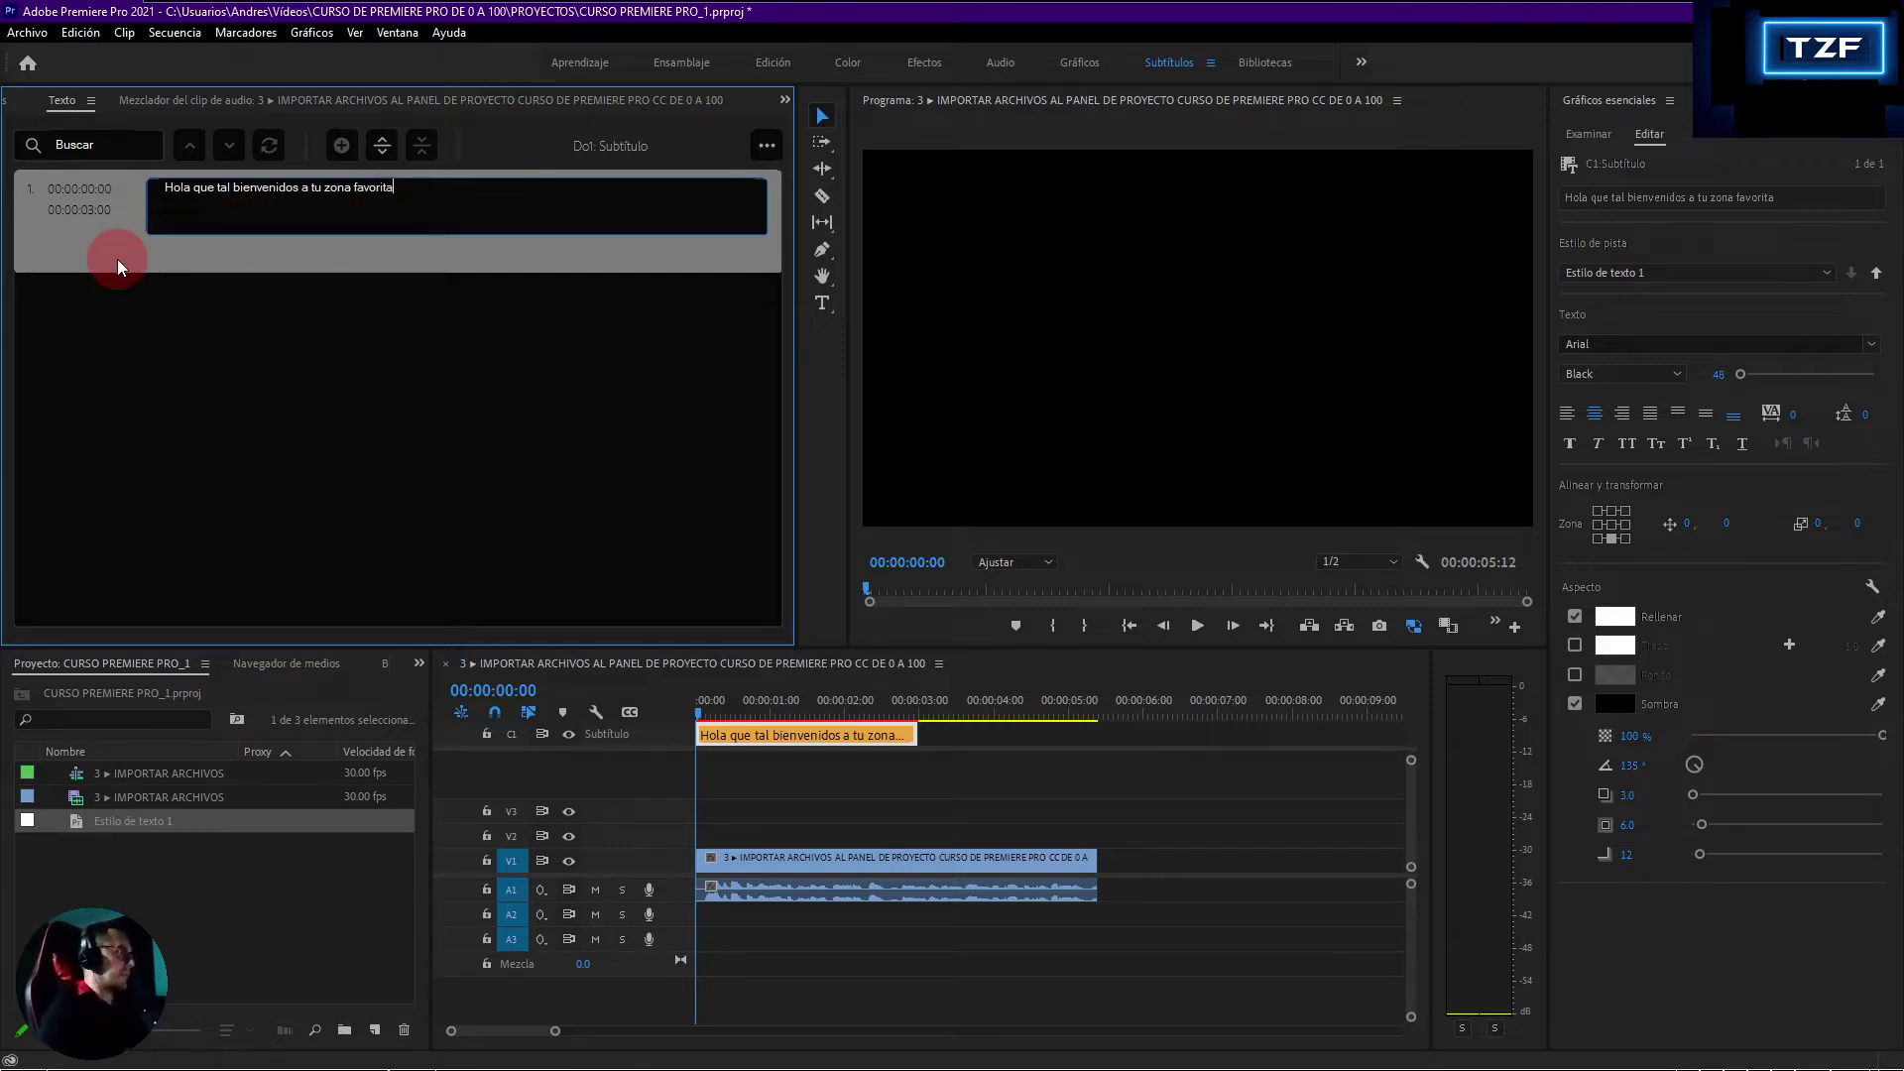
key(Return)
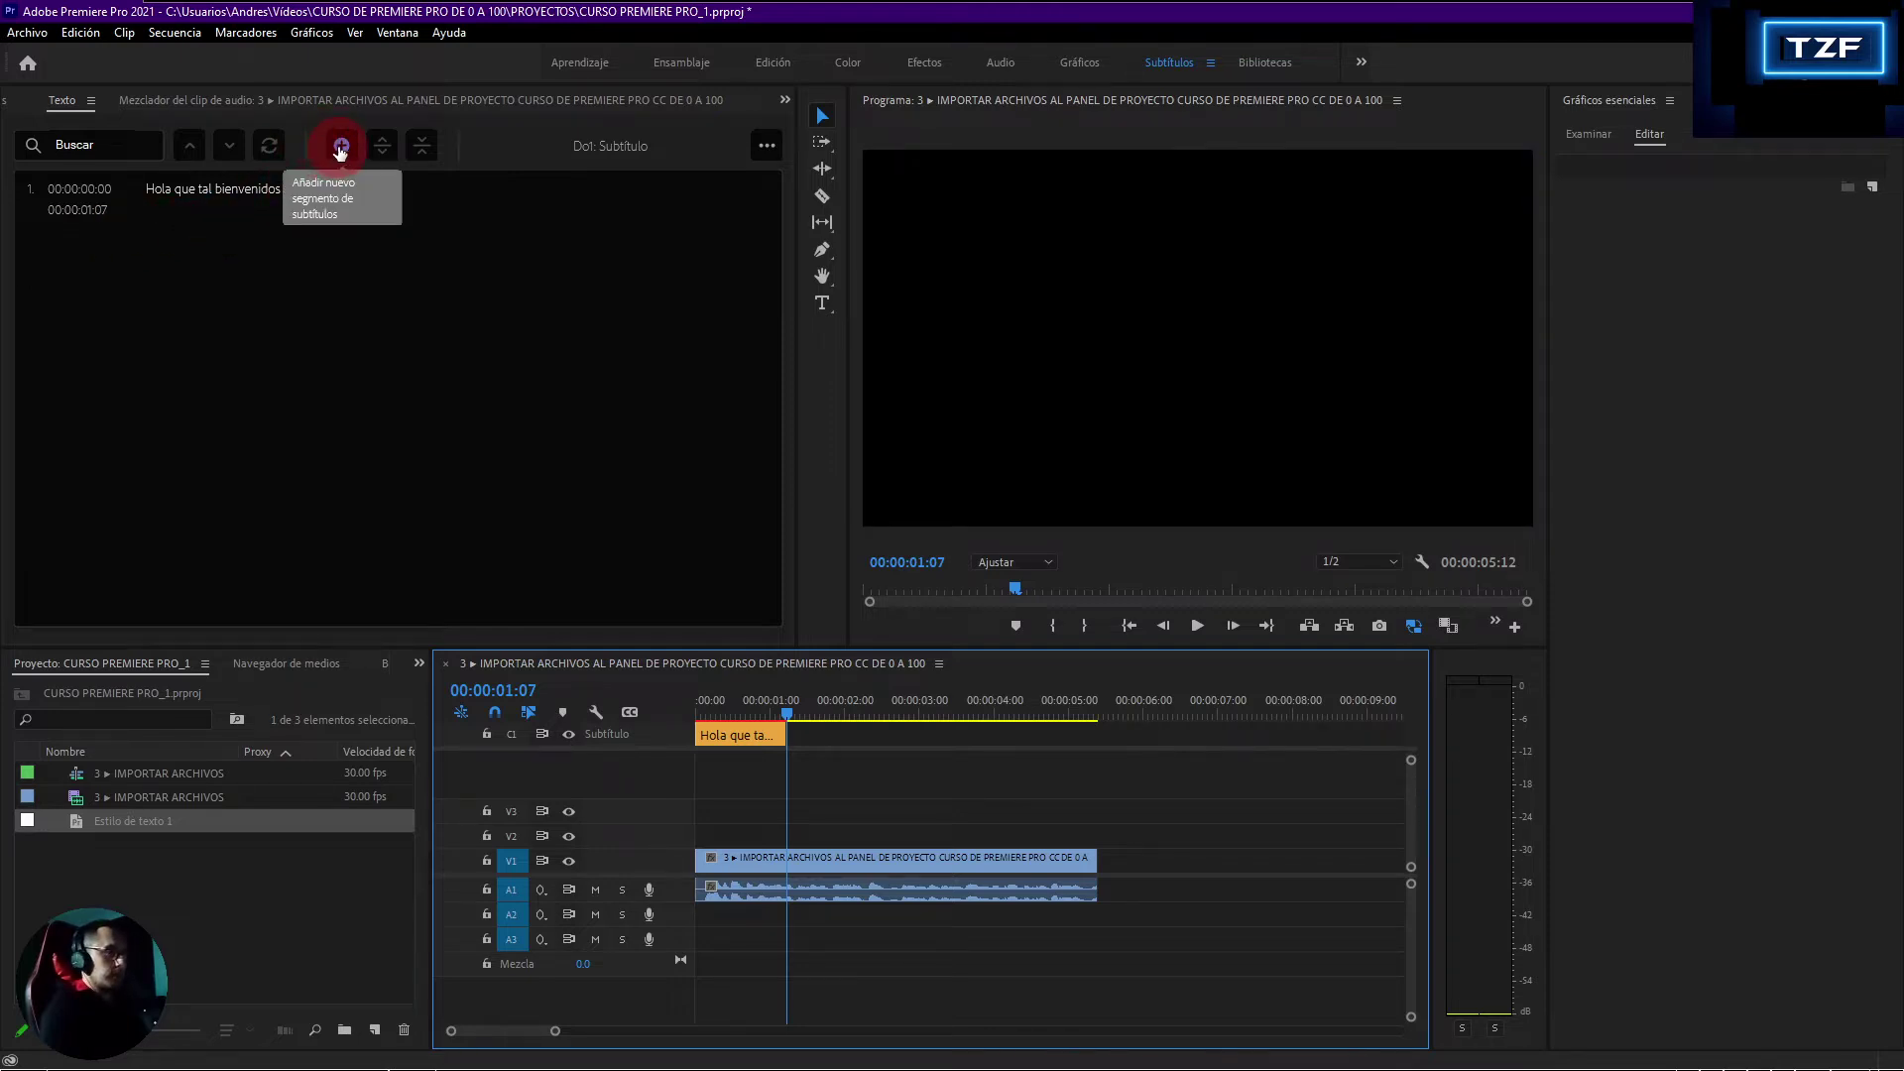
- Add a second subtitle segment at 00:00:01:07 reading "espero se encuentre bien", and play that part of the sequence
click(340, 149)
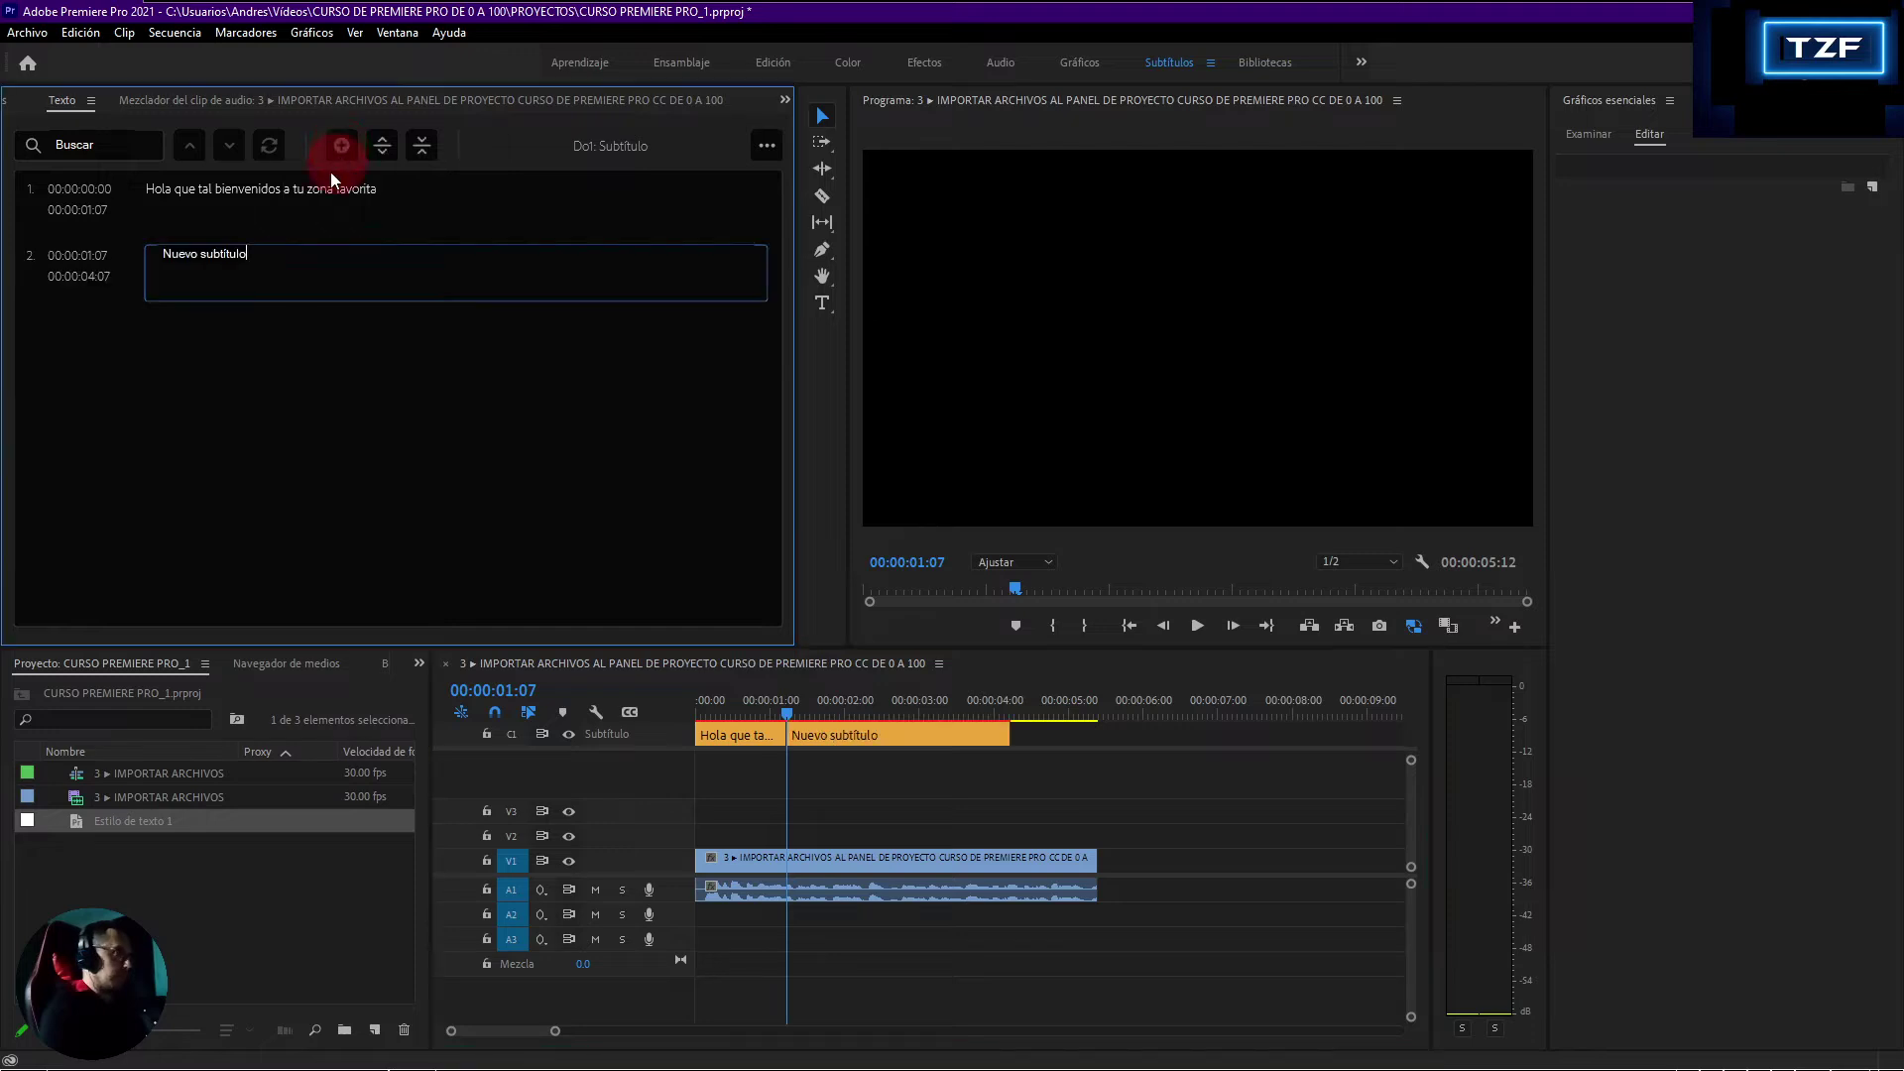
text(espero se encuentre bien)
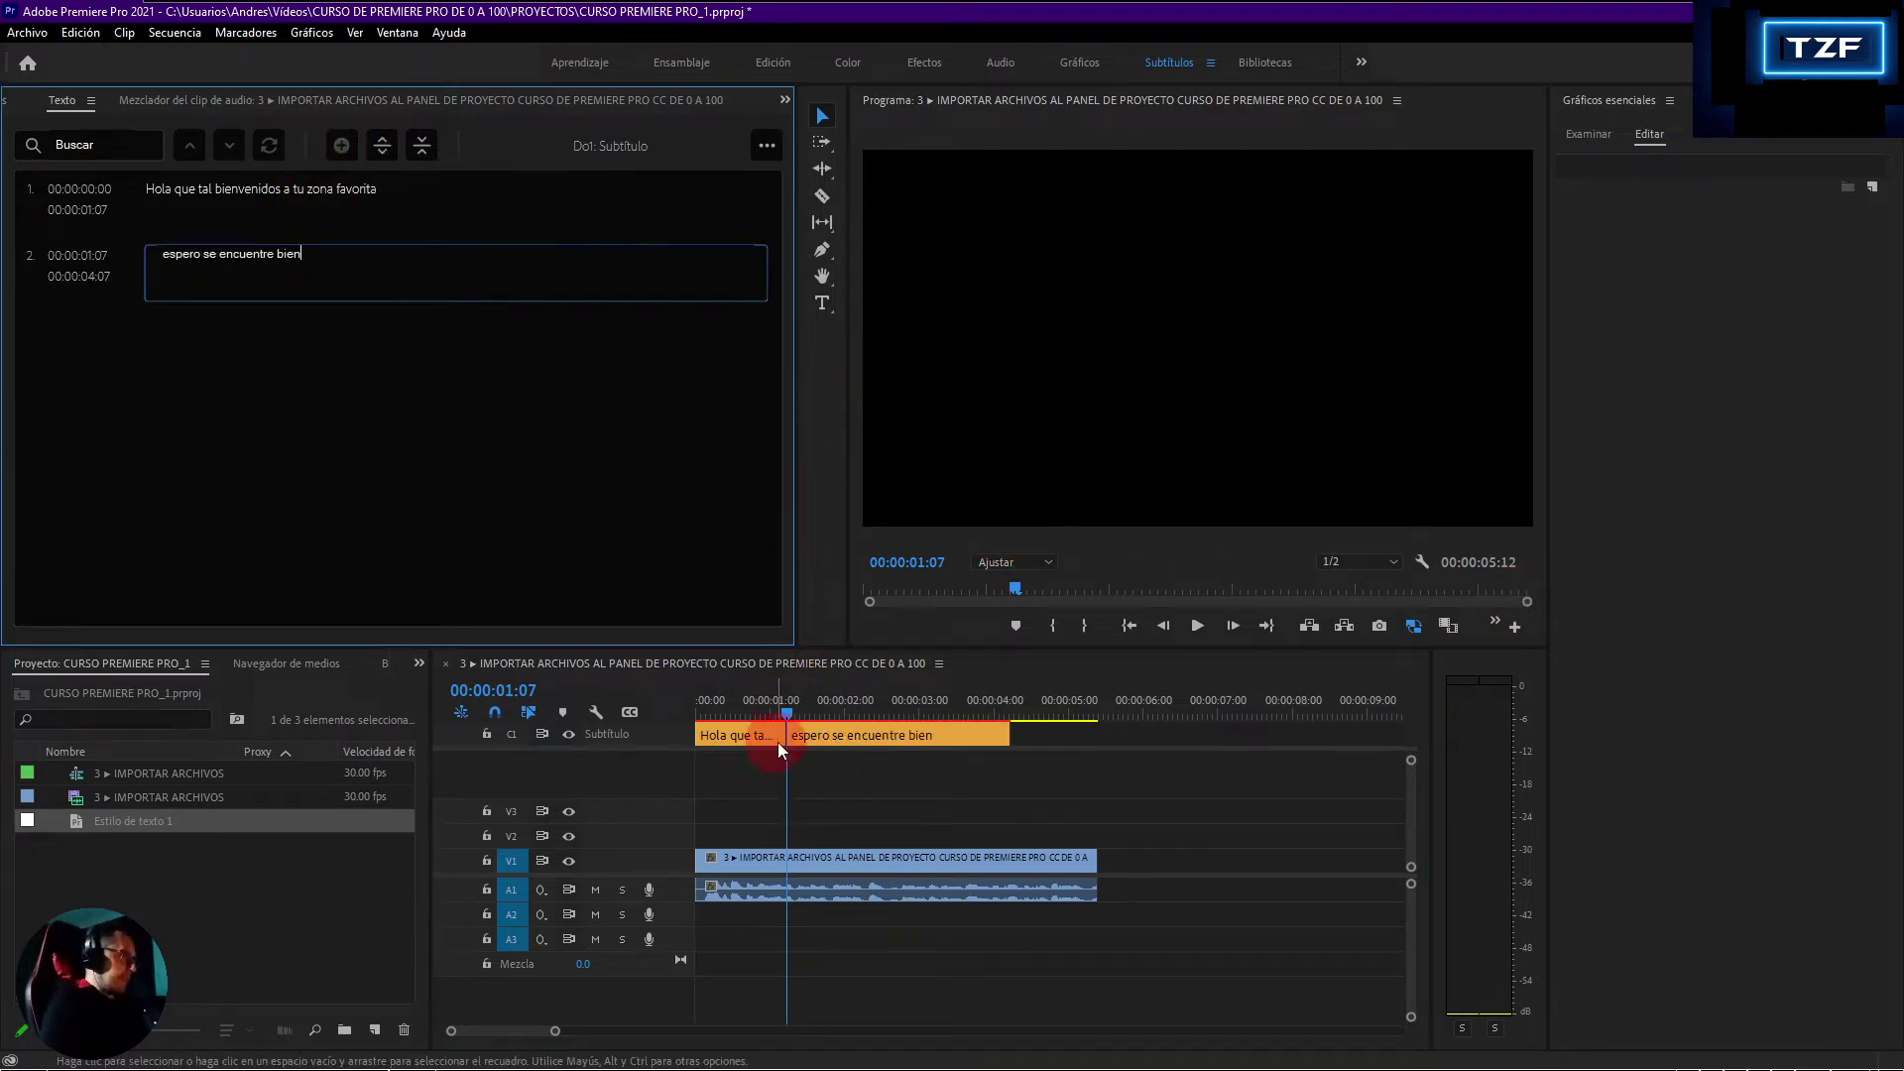
drag(789, 712, 803, 712)
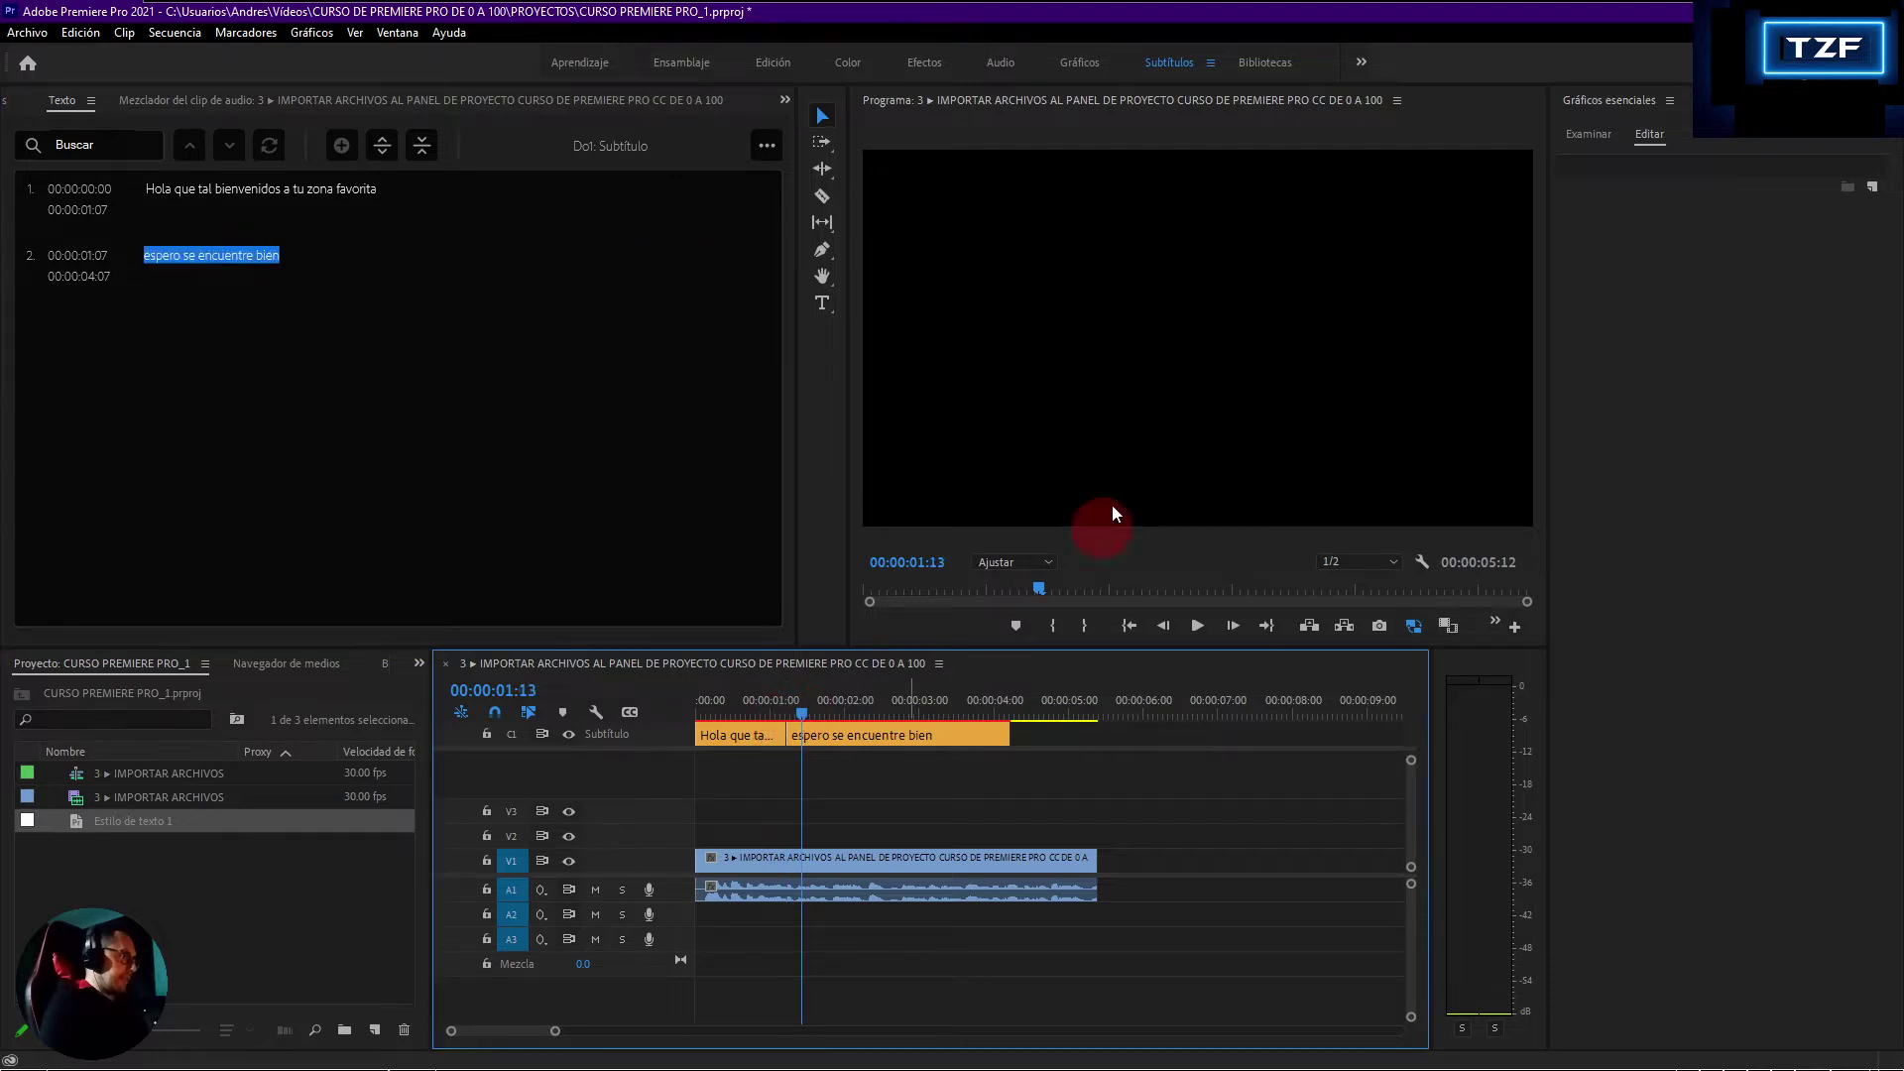
key(space)
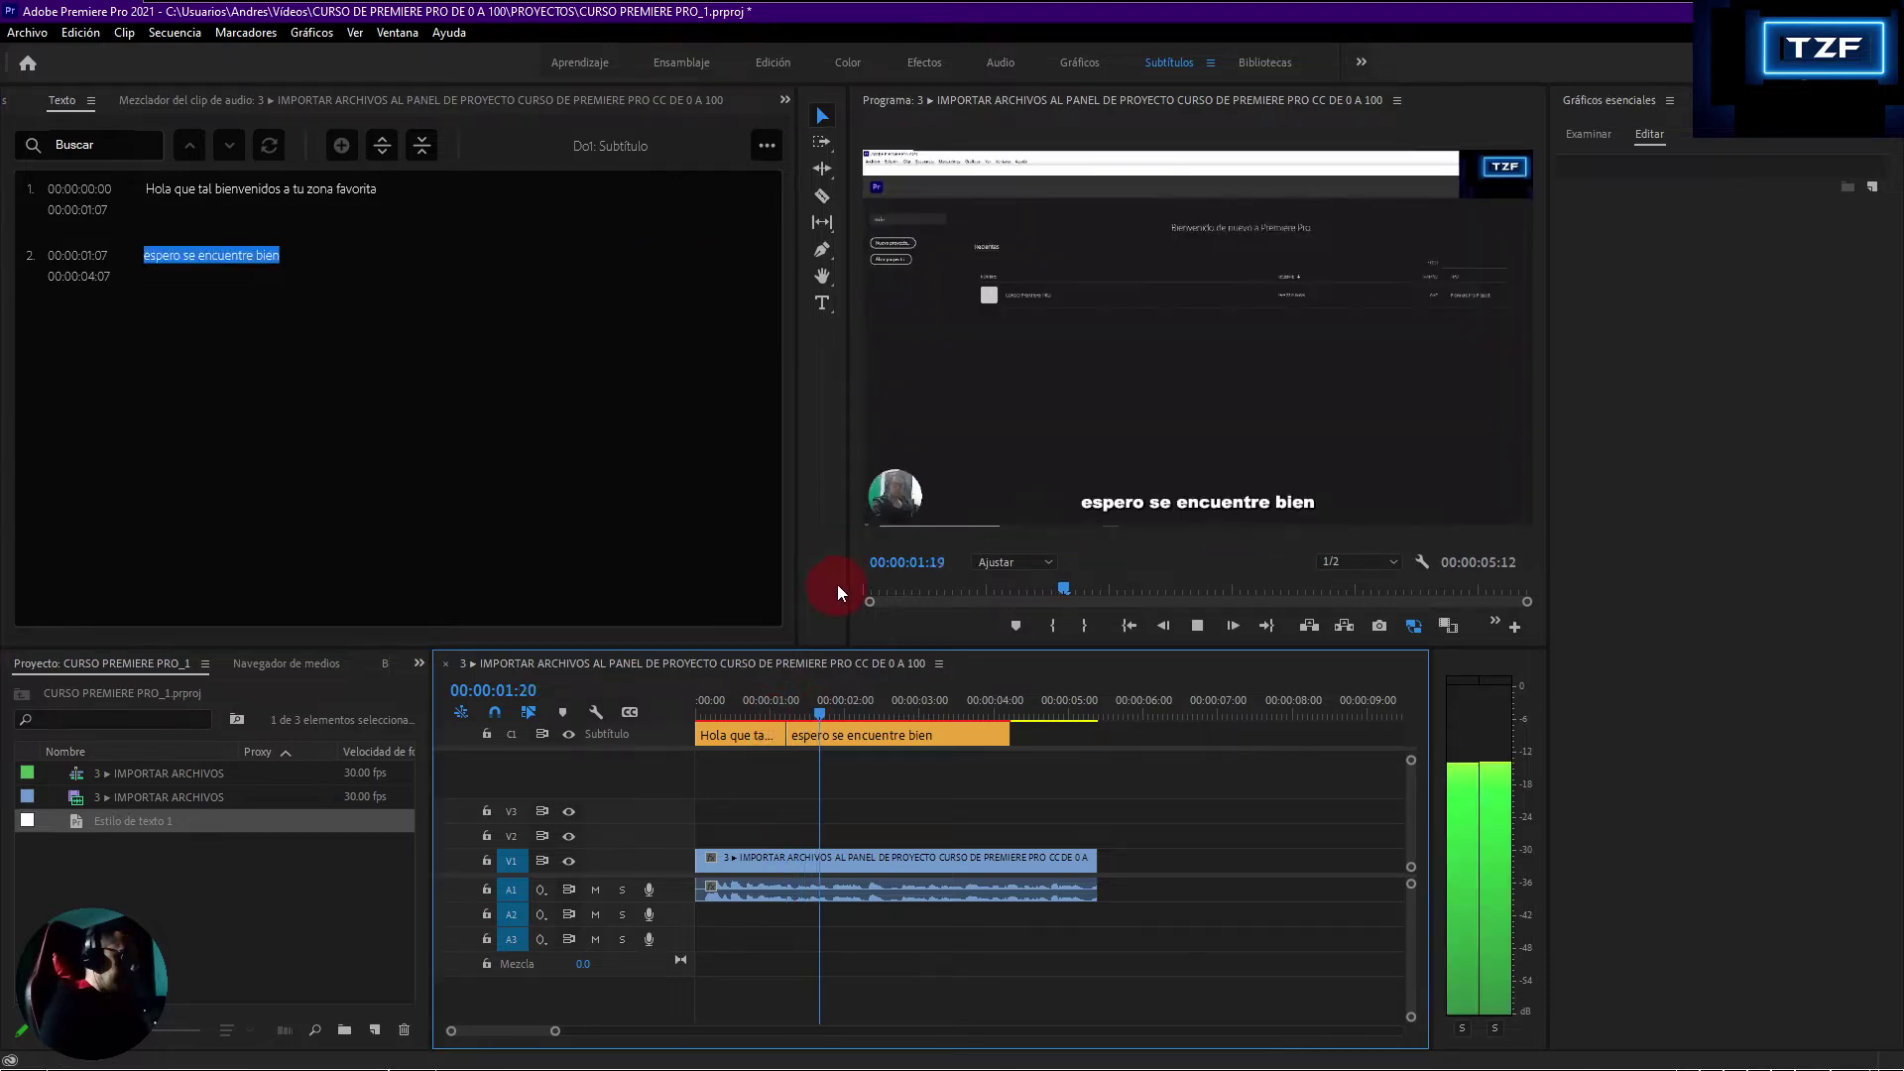
key(space)
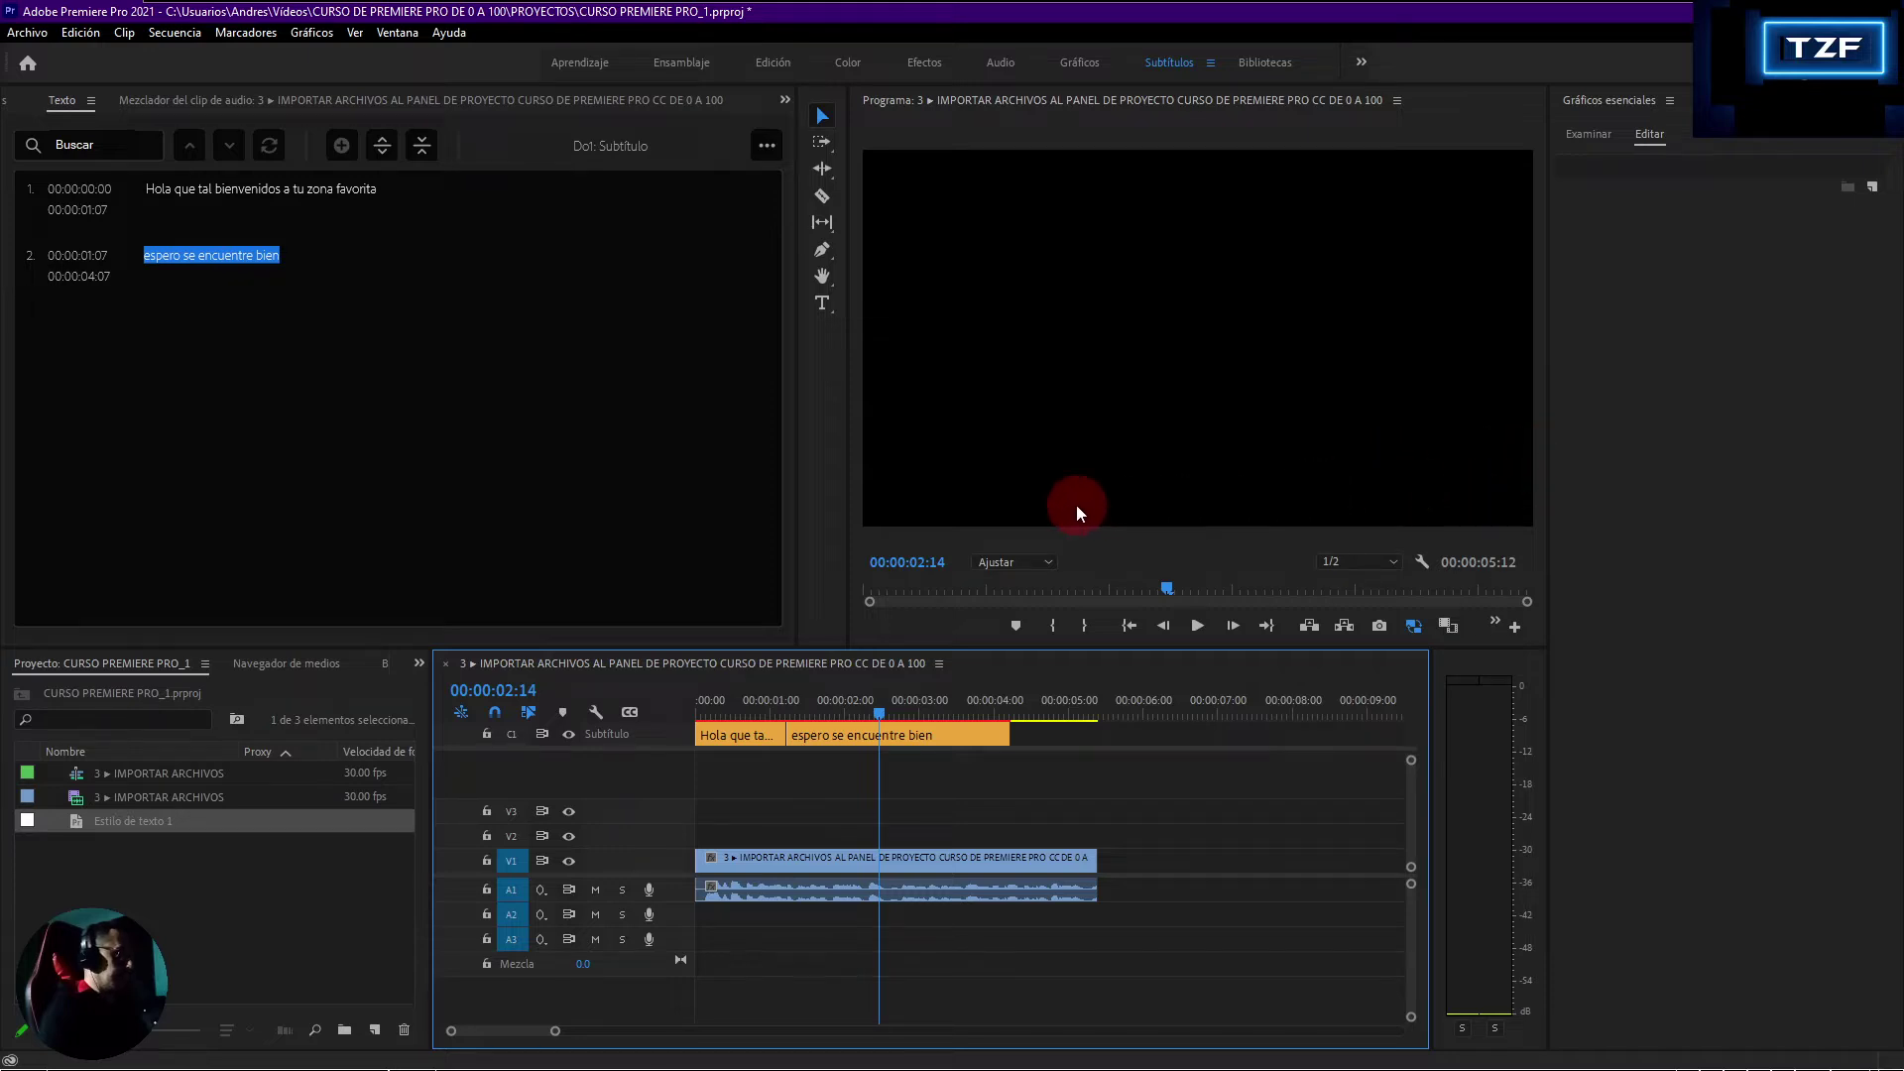
- Extend the first subtitle to end at 00:00:02:26, with the second subtitle starting there, and play the sequence from the start
click(857, 736)
click(861, 751)
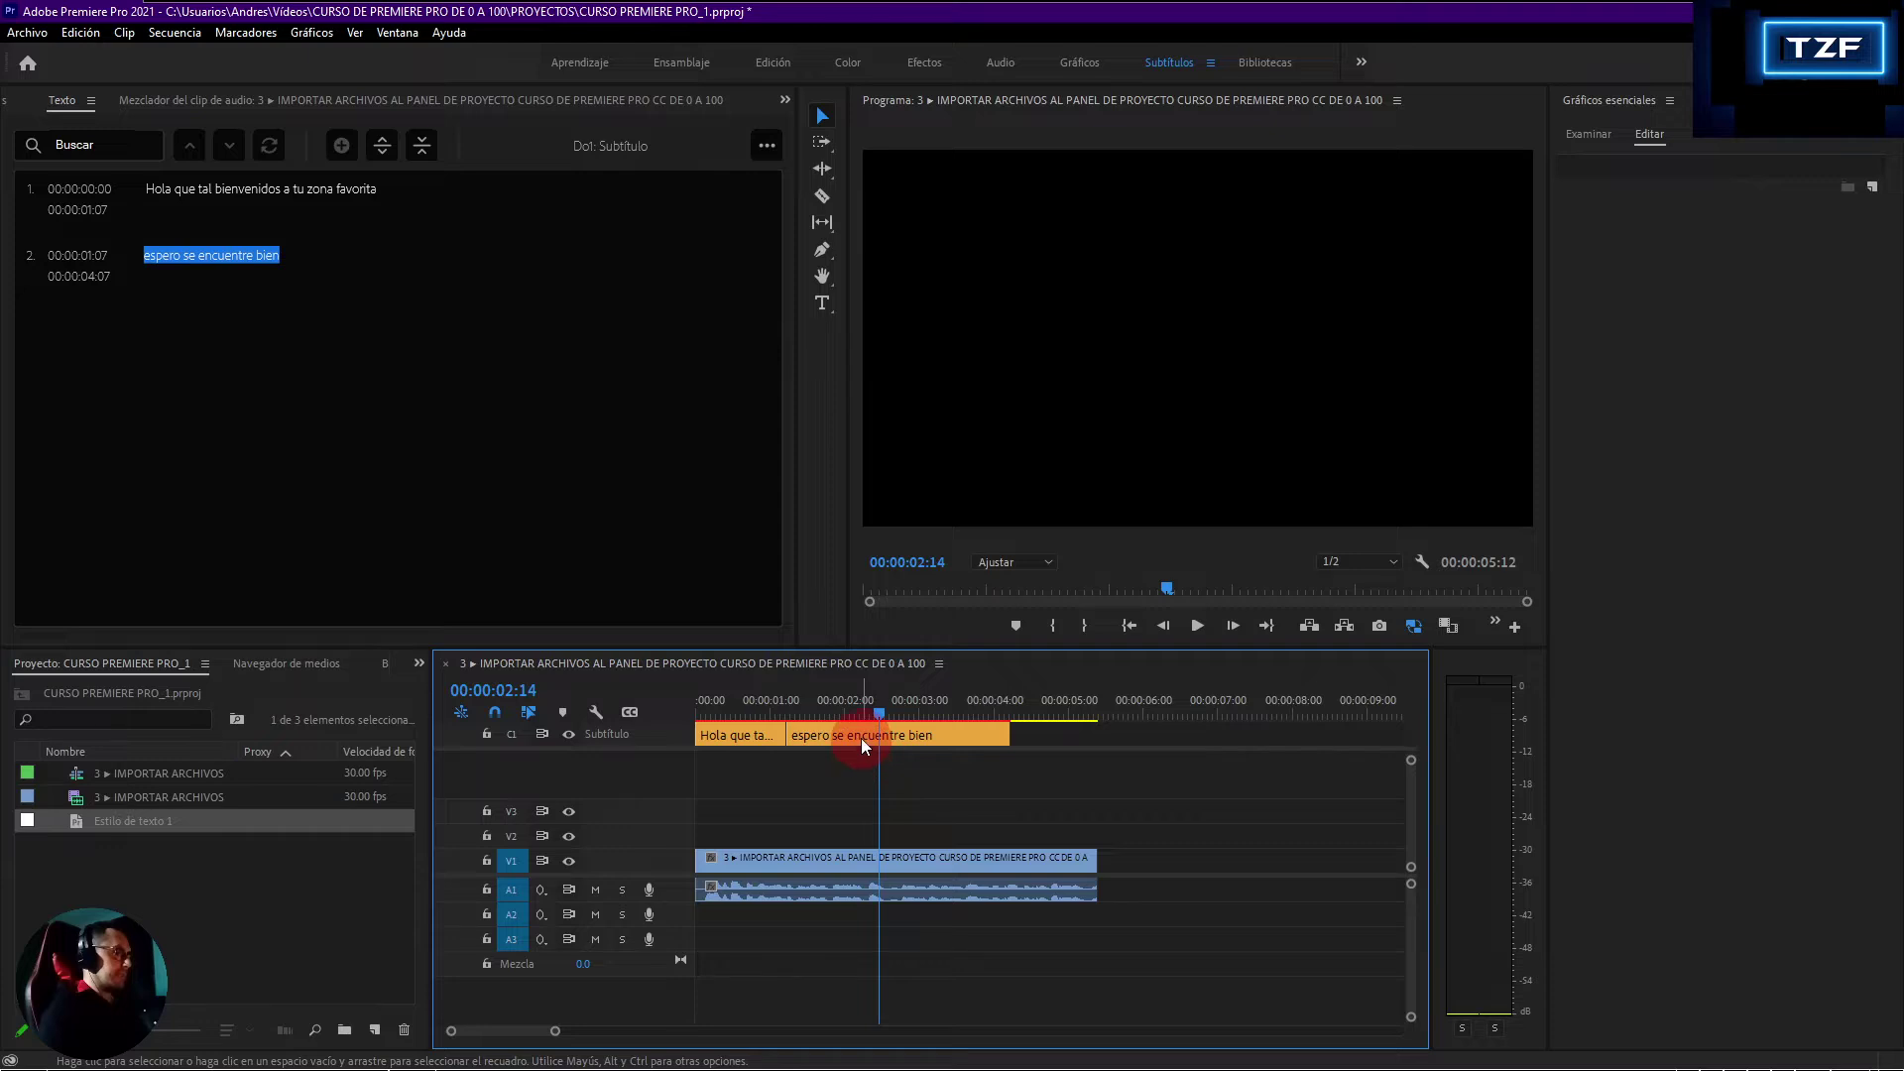
click(861, 746)
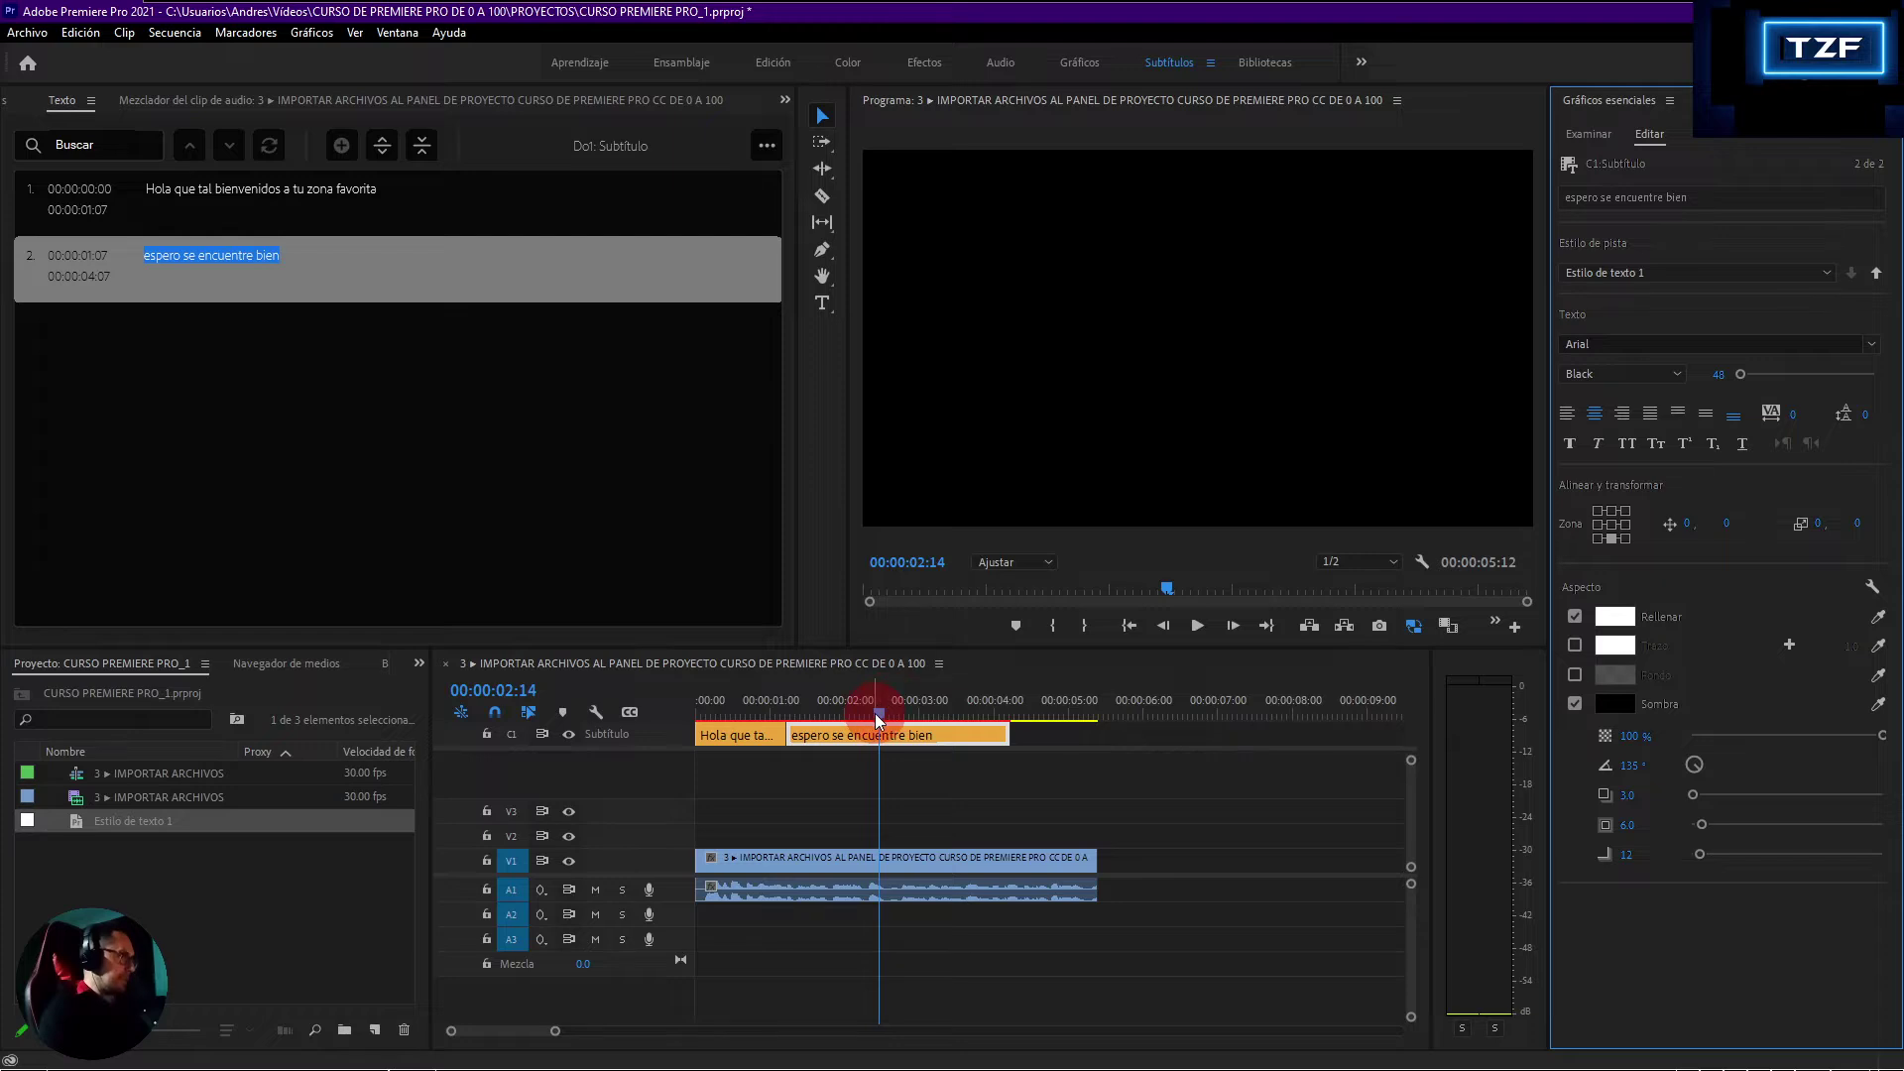
drag(879, 712, 604, 740)
click(816, 896)
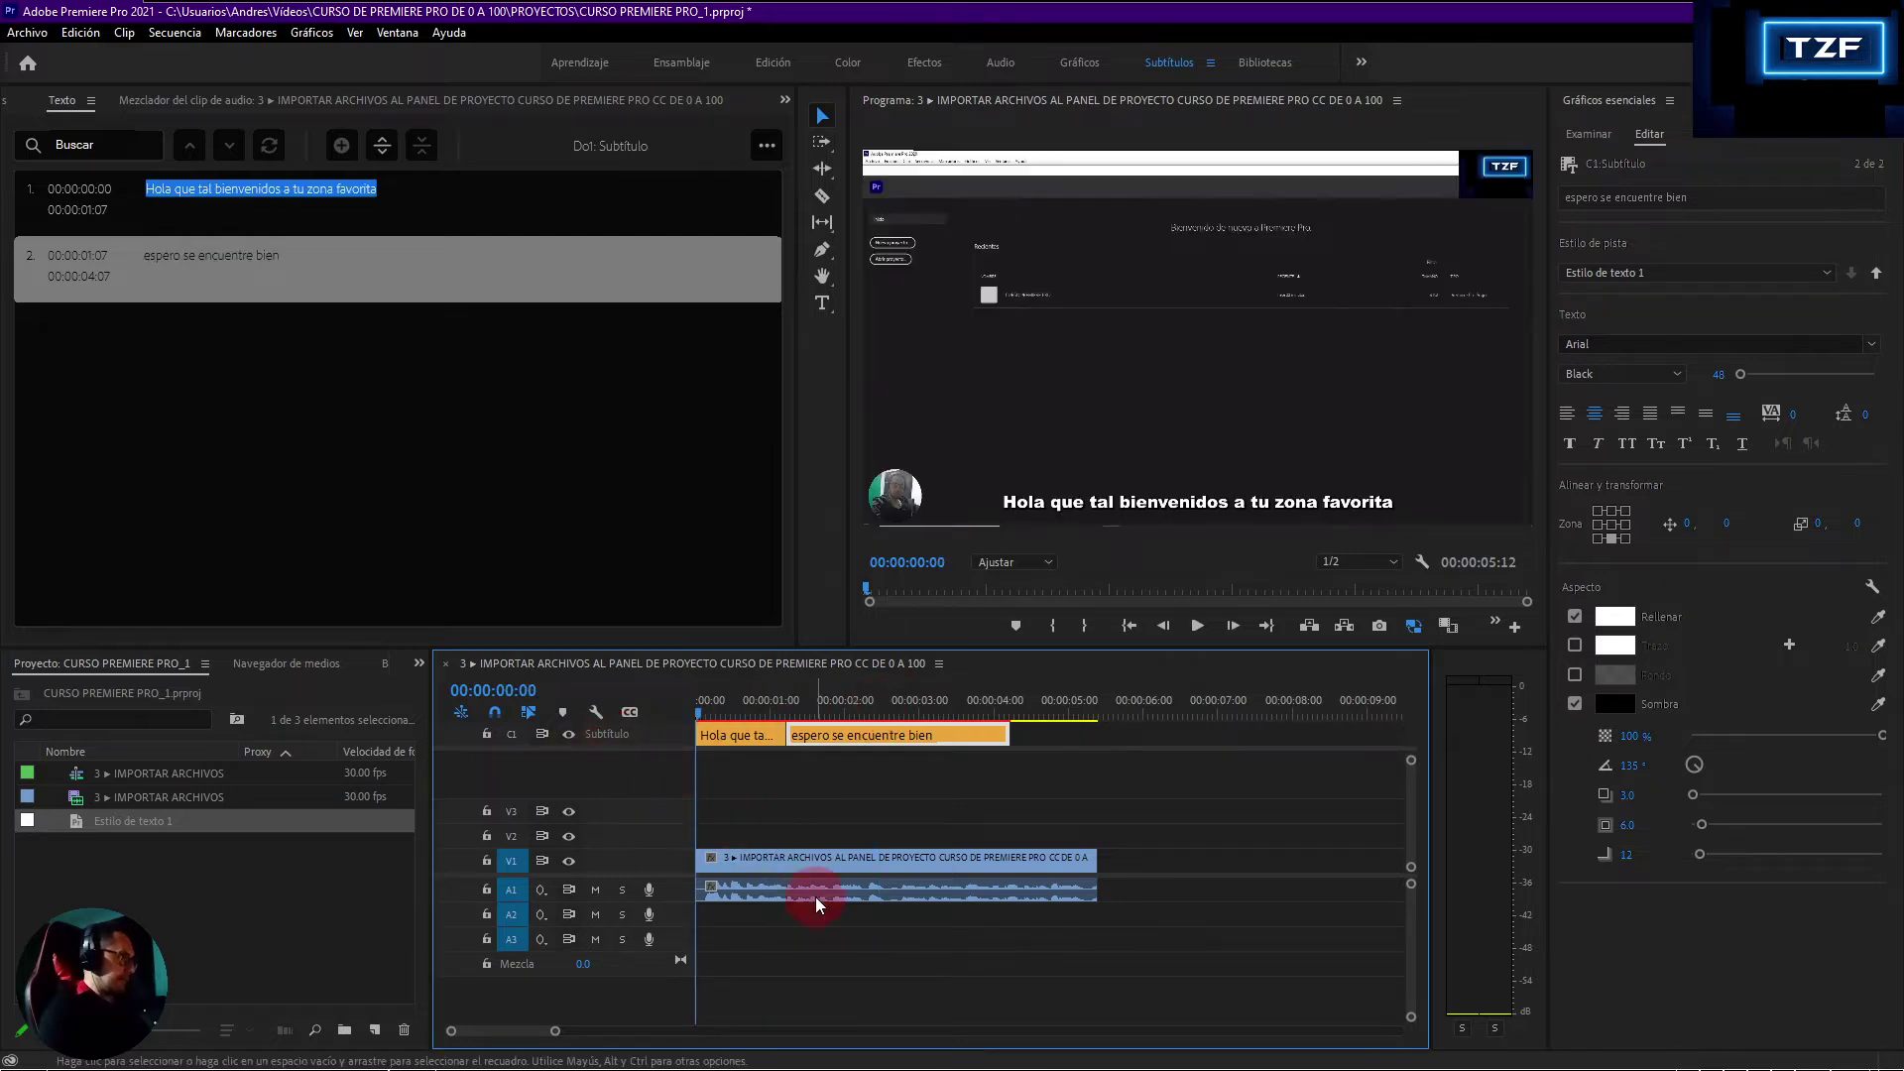
drag(788, 734, 909, 735)
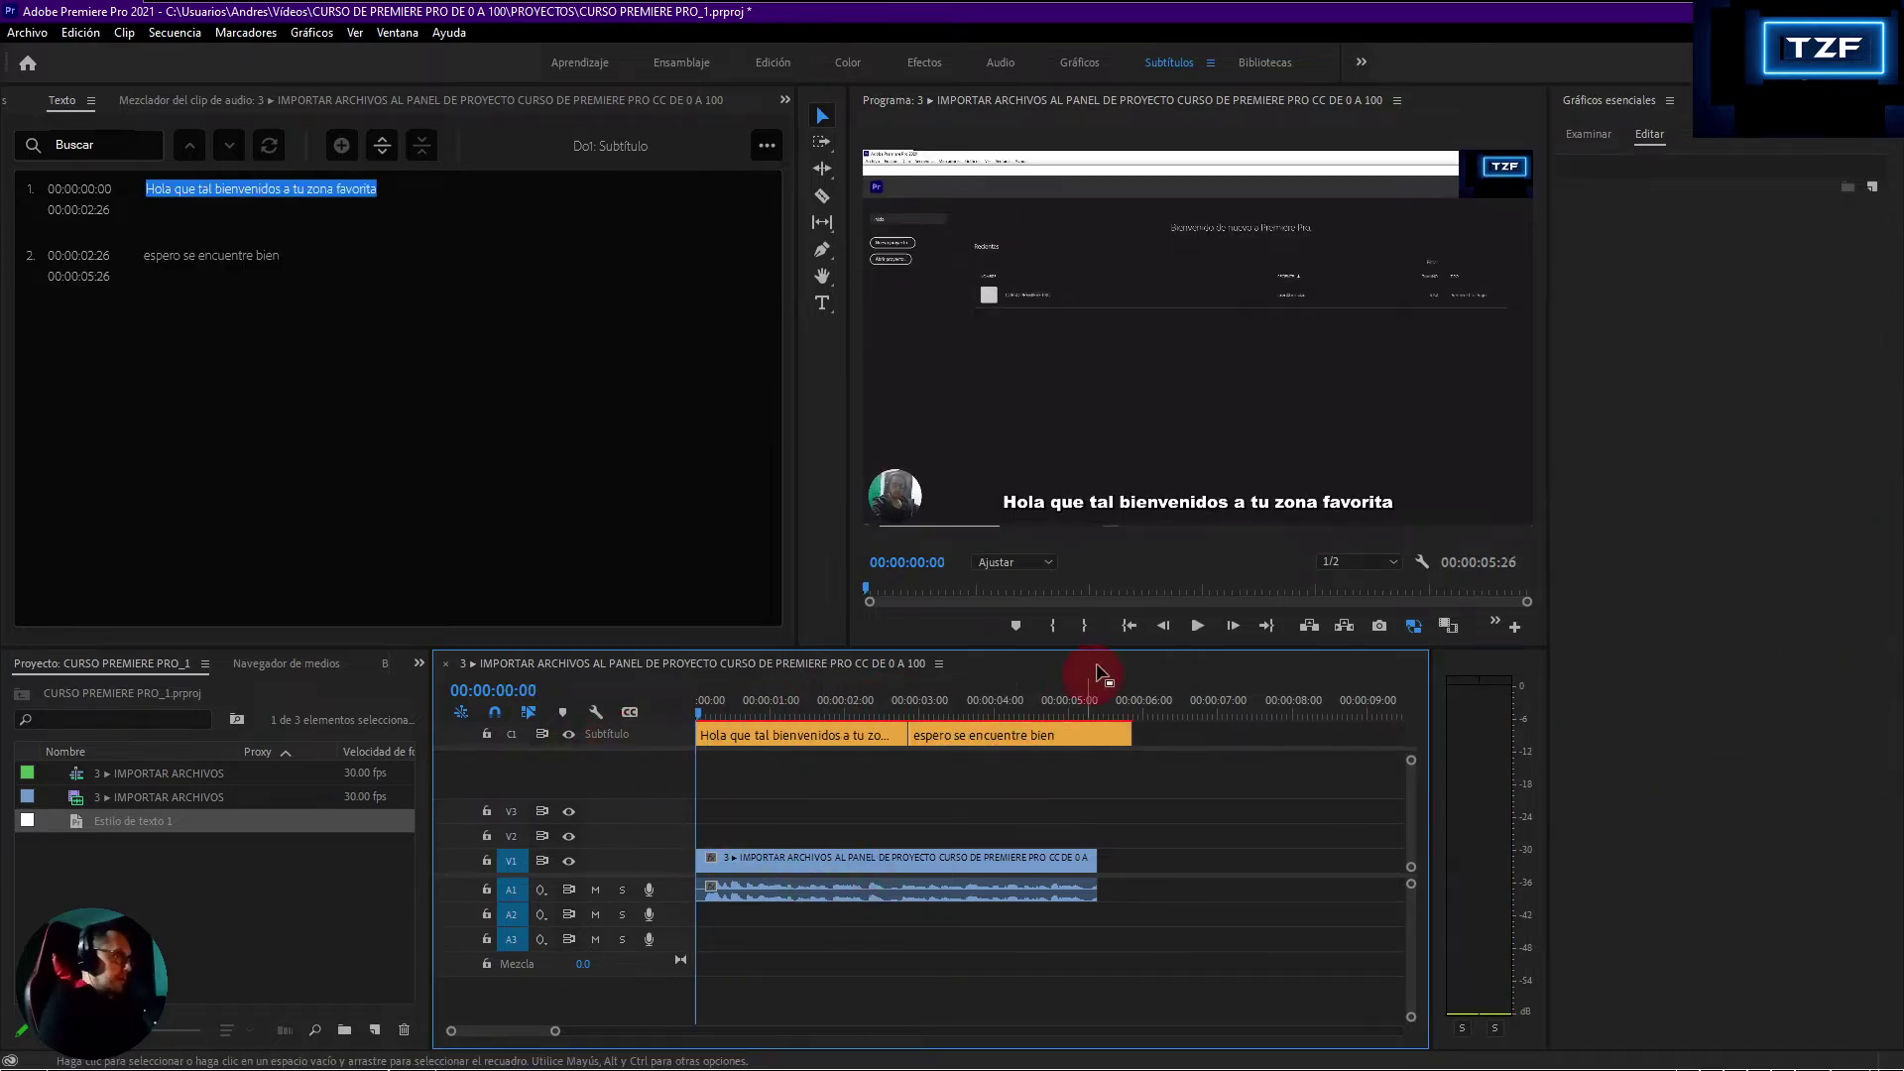
key(space)
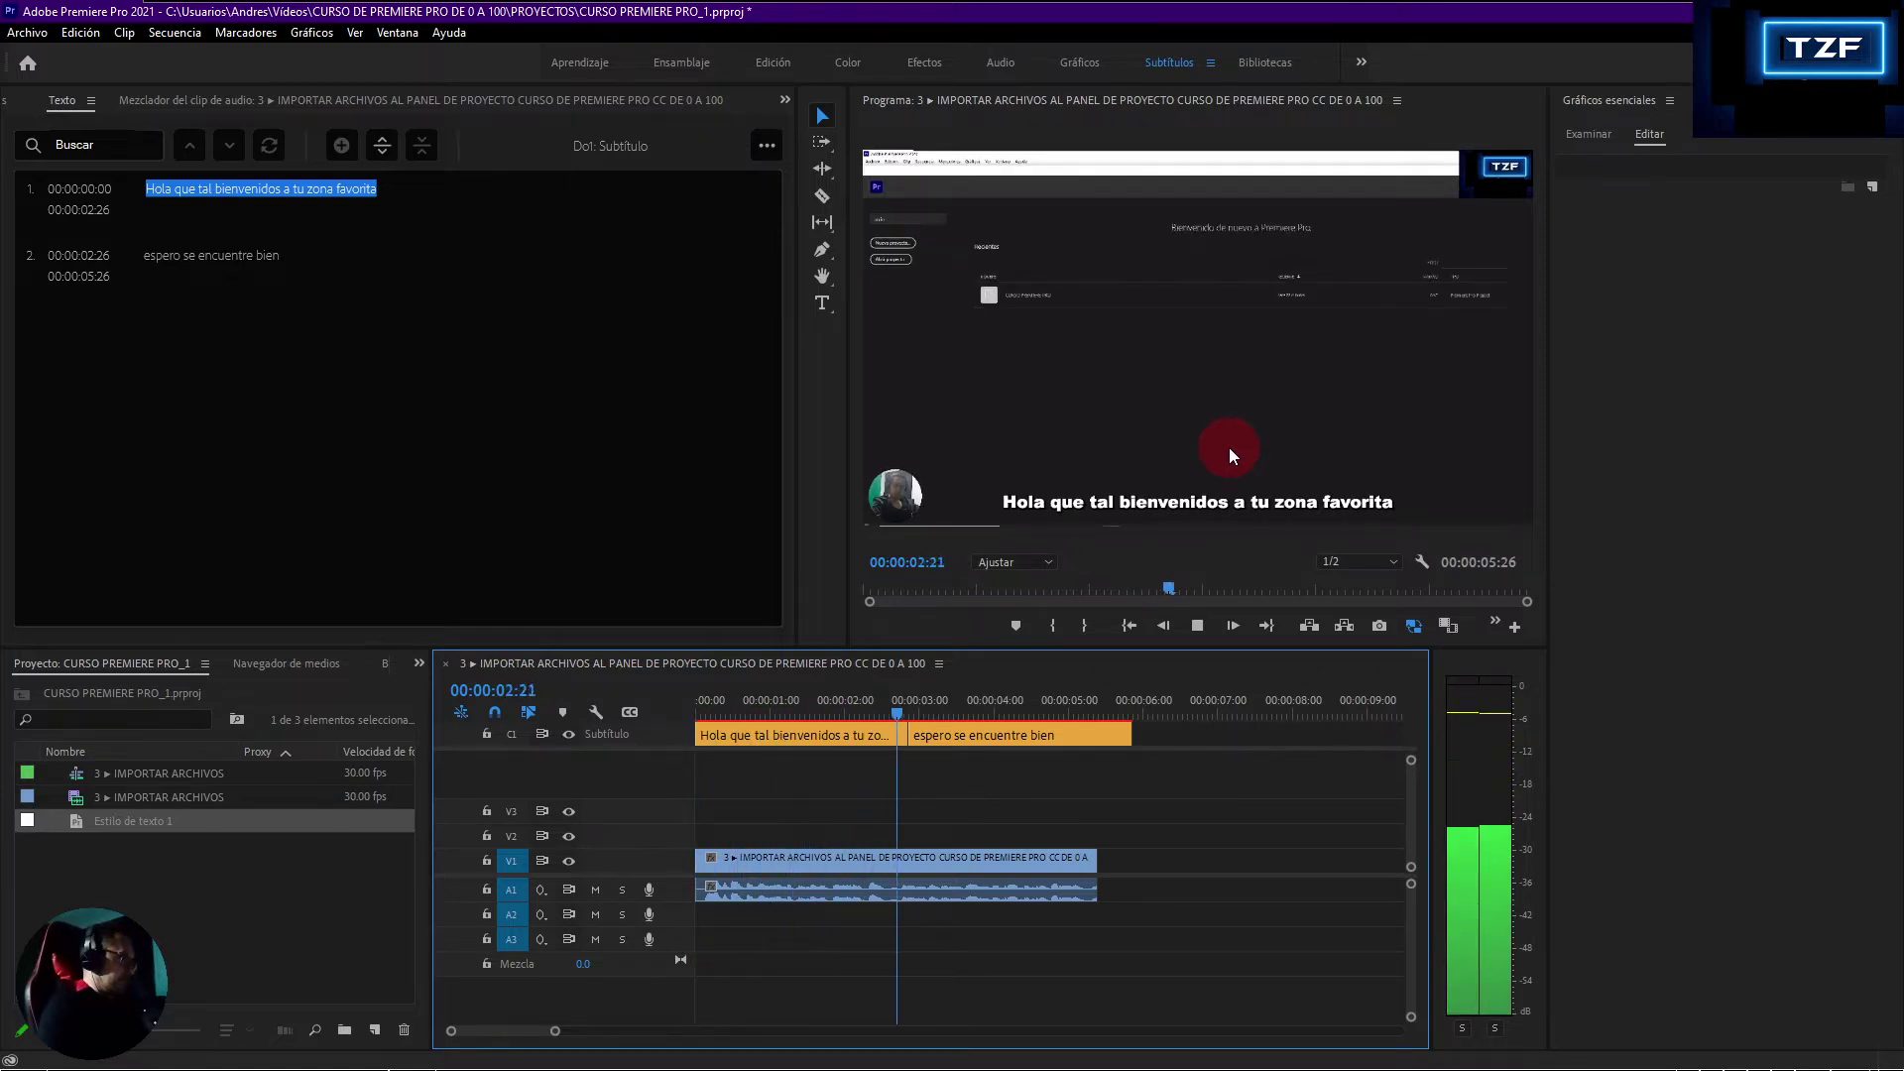
key(space)
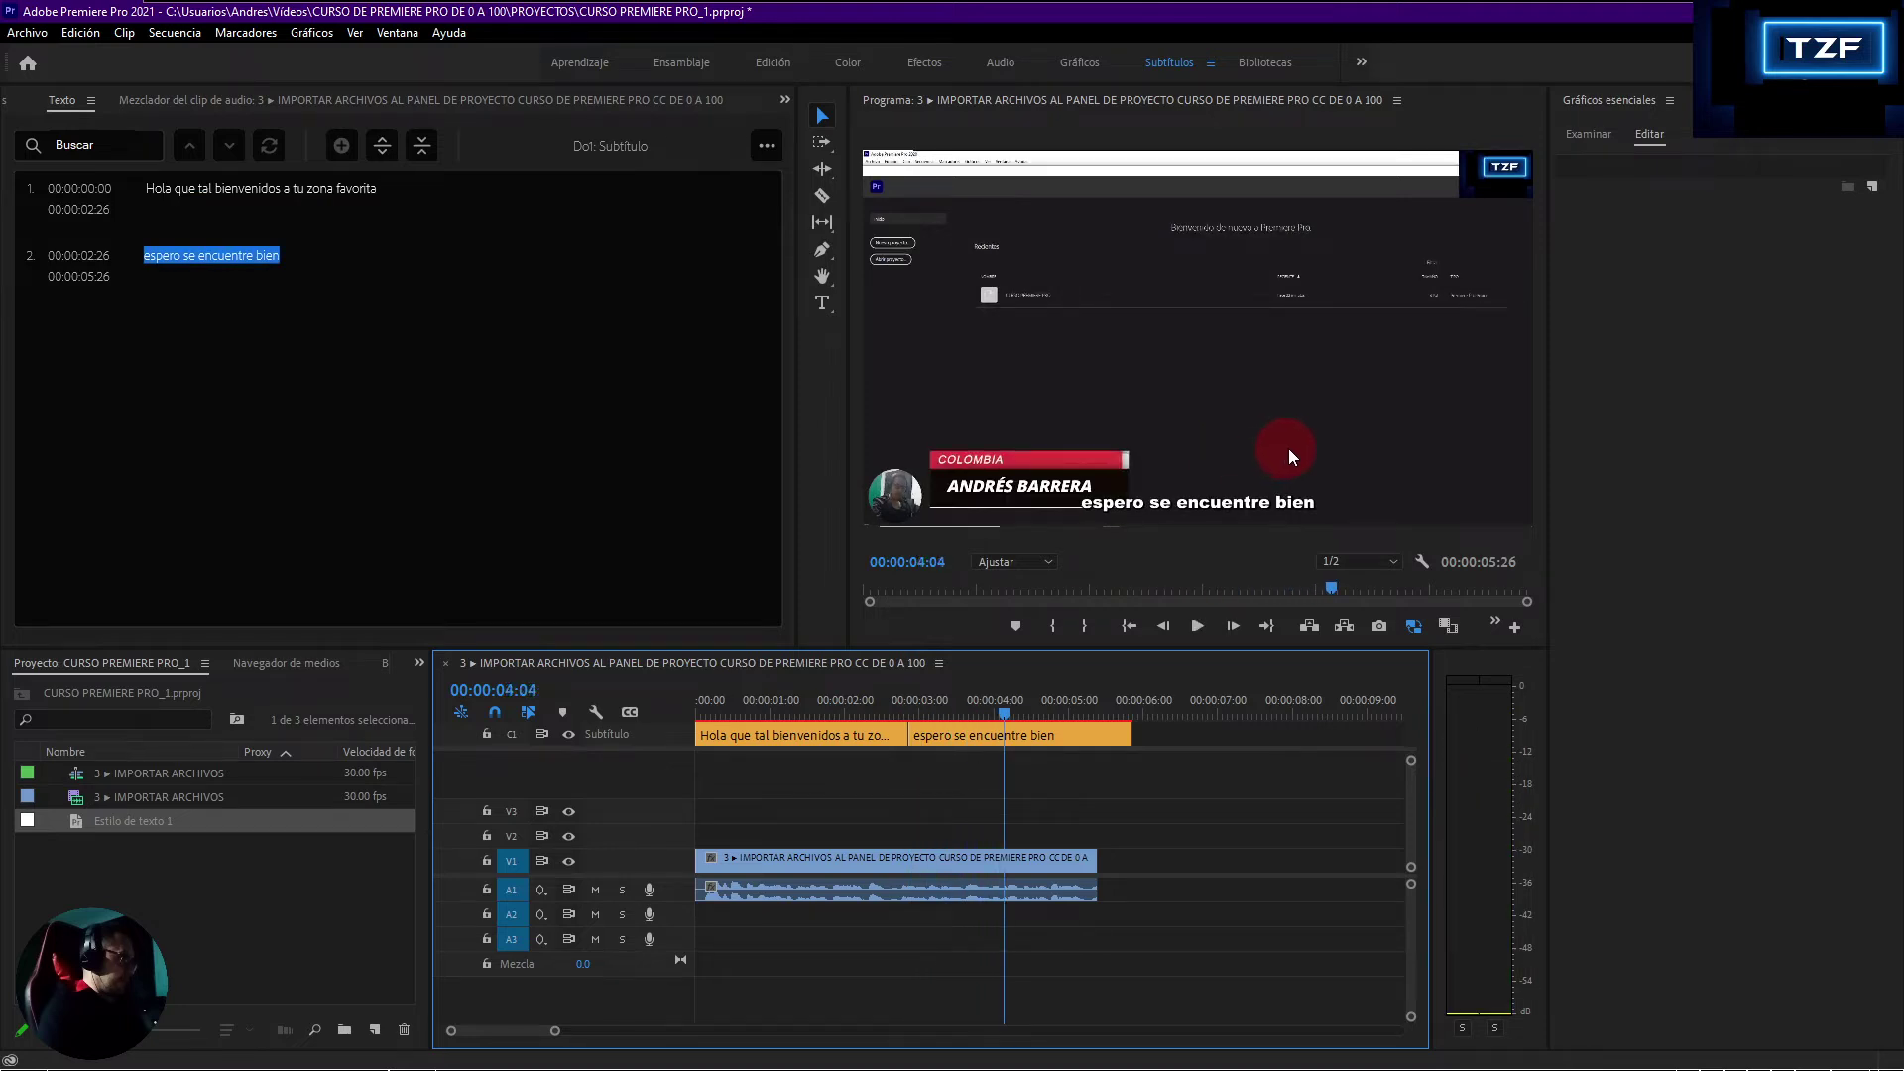
- Append ", mi nombre es" to the second subtitle's text
click(975, 735)
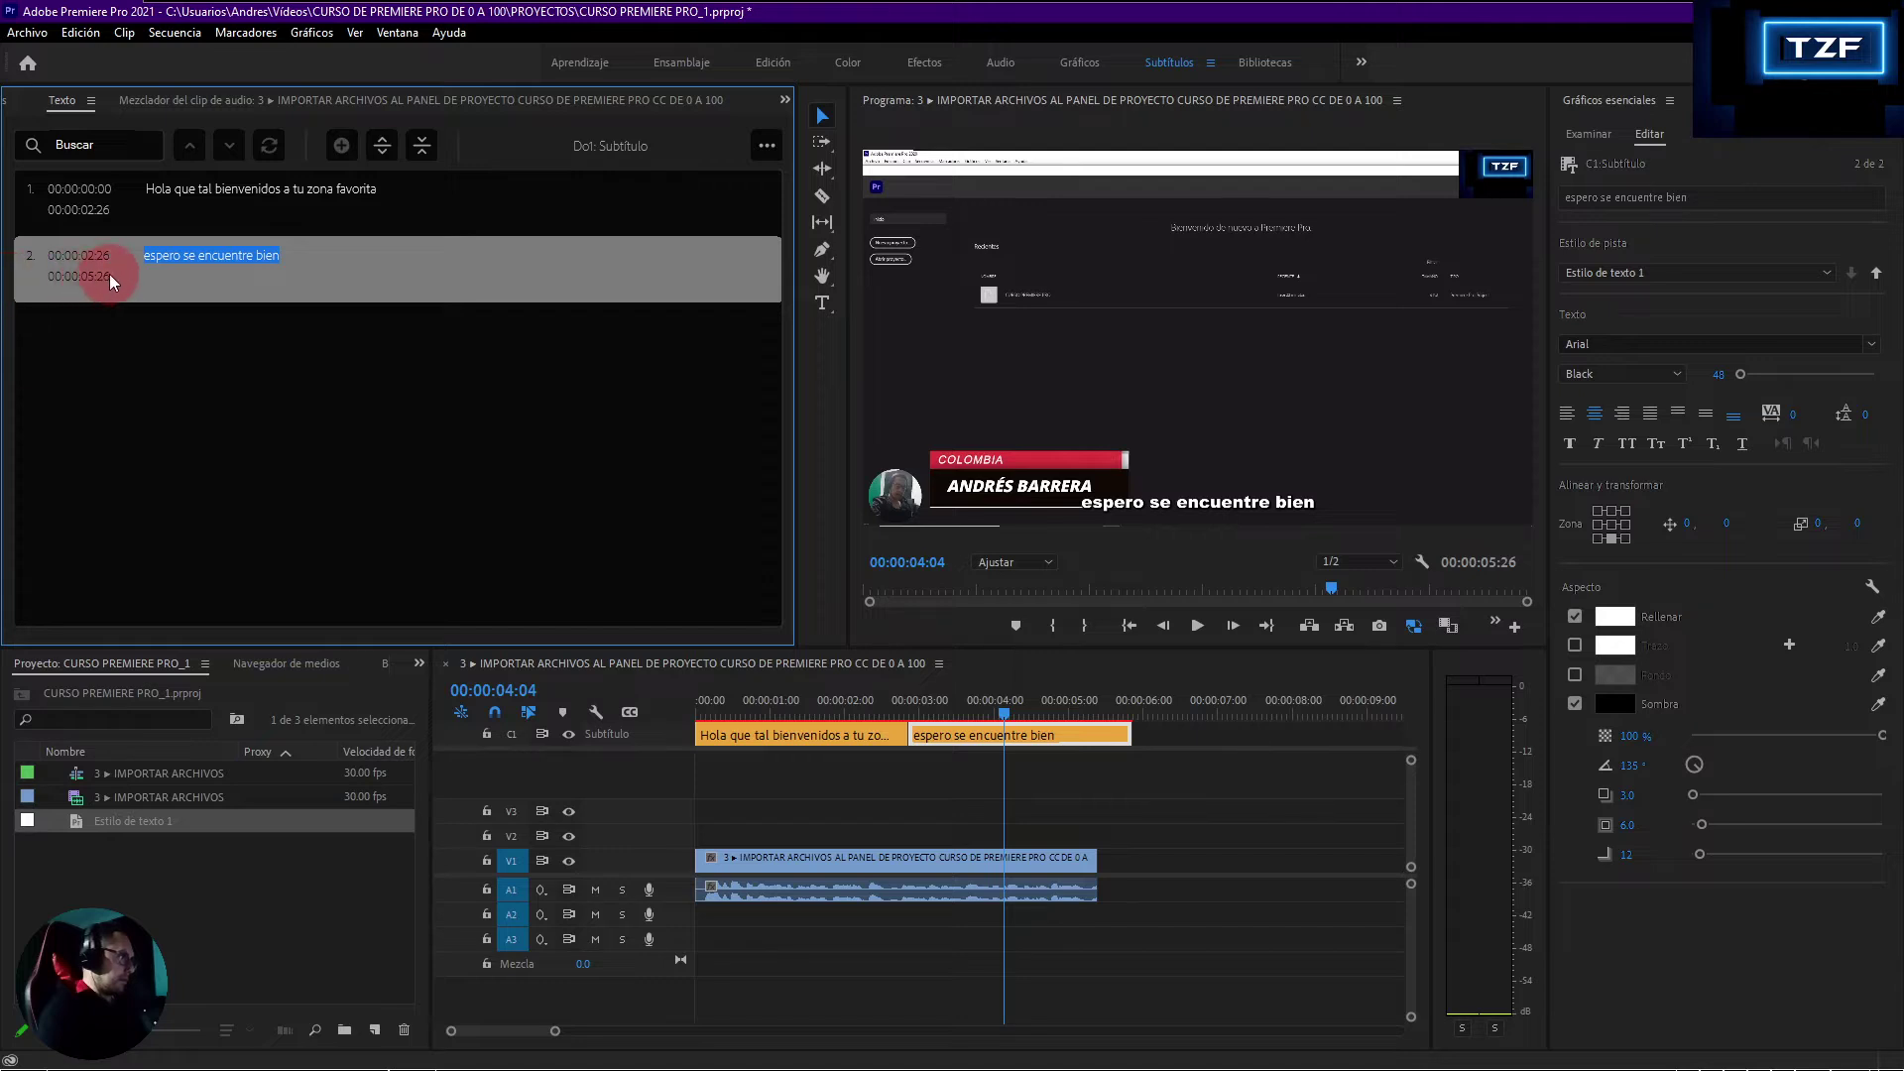
double_click(253, 258)
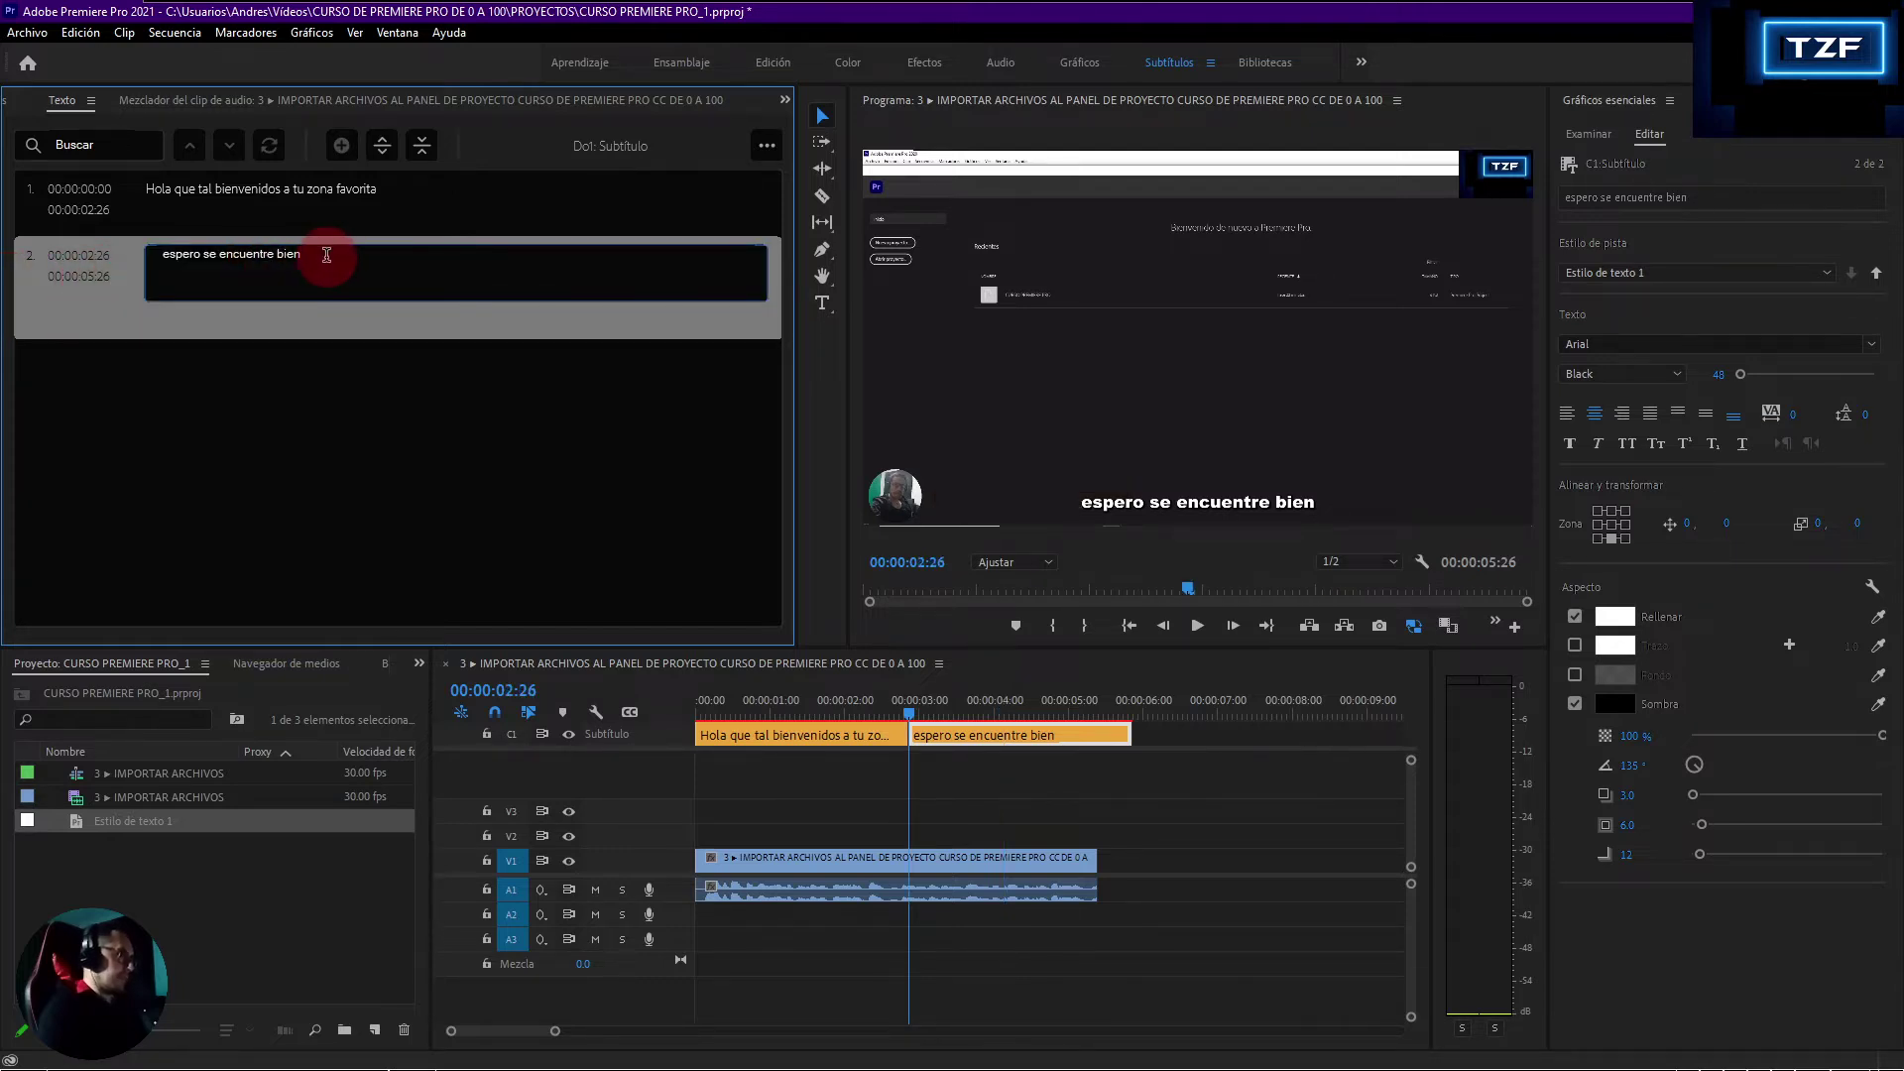
text(,)
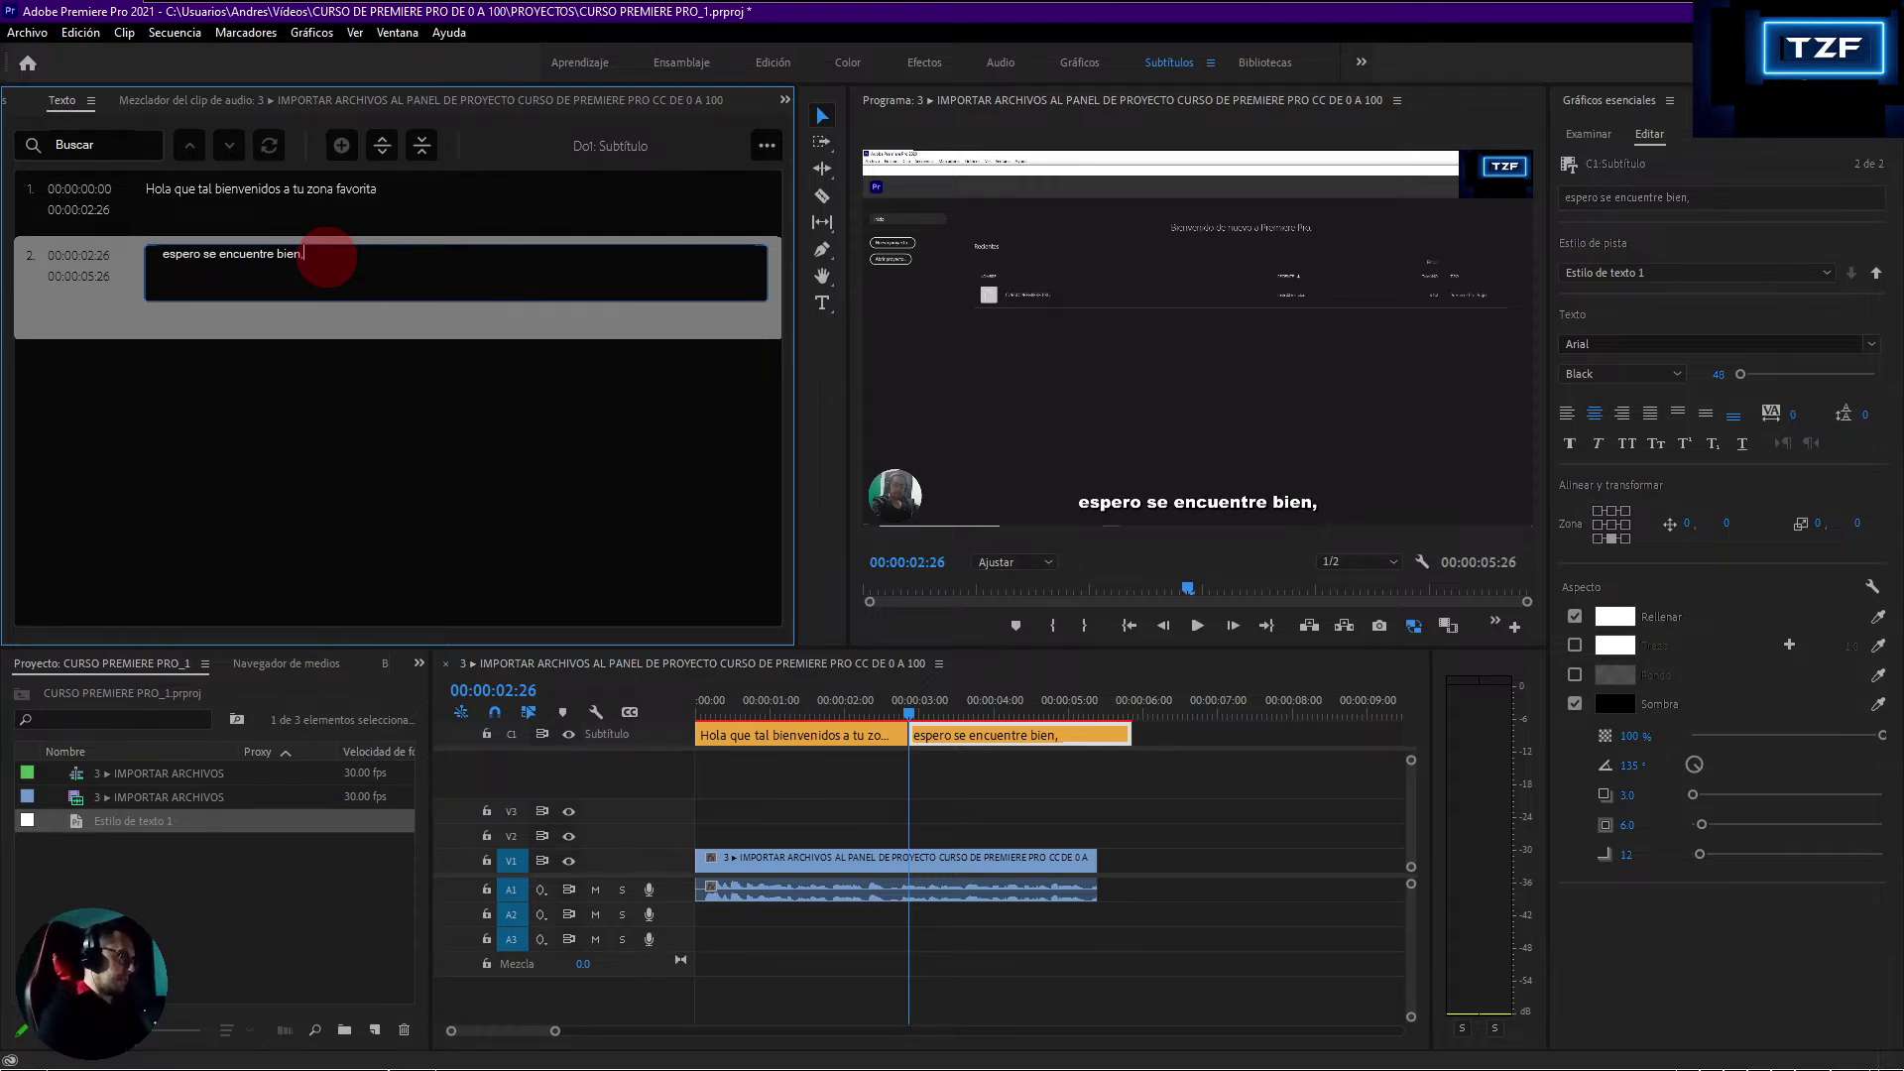
text( mi)
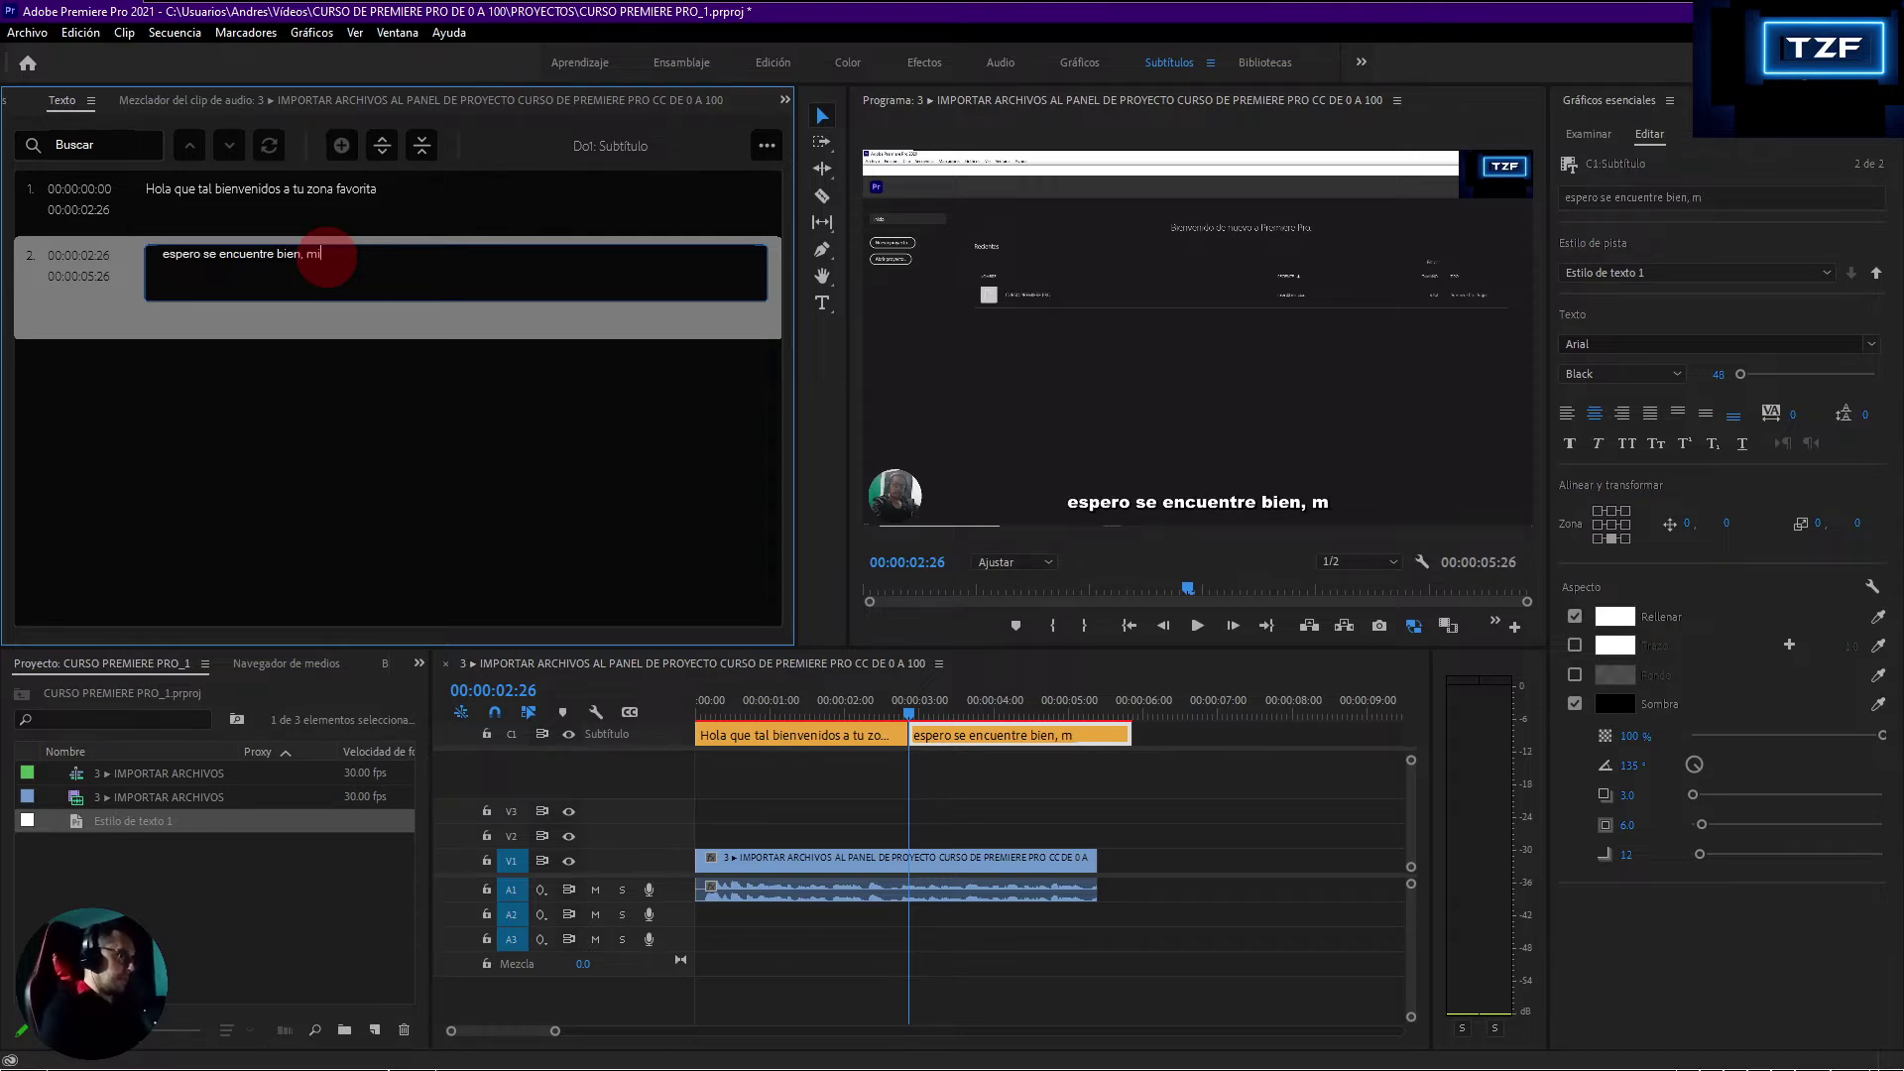
text( nombre es)
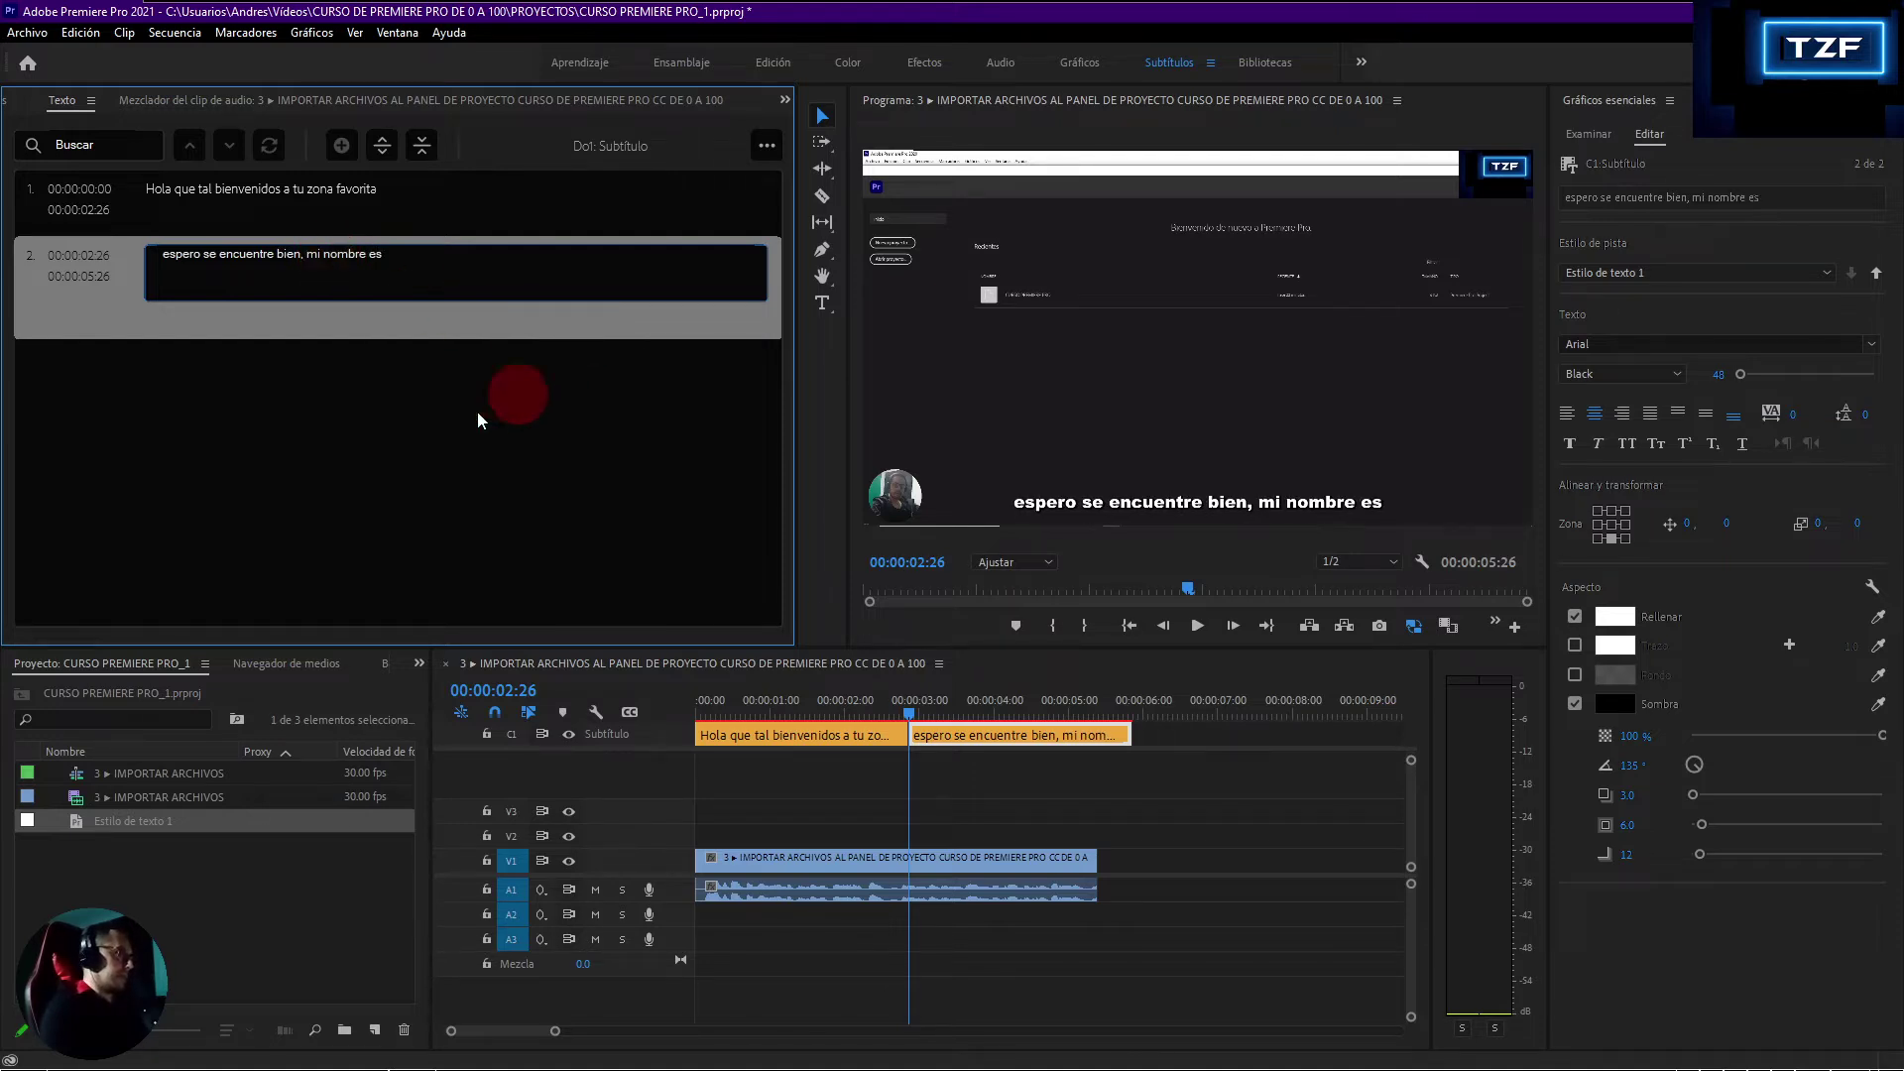
click(366, 392)
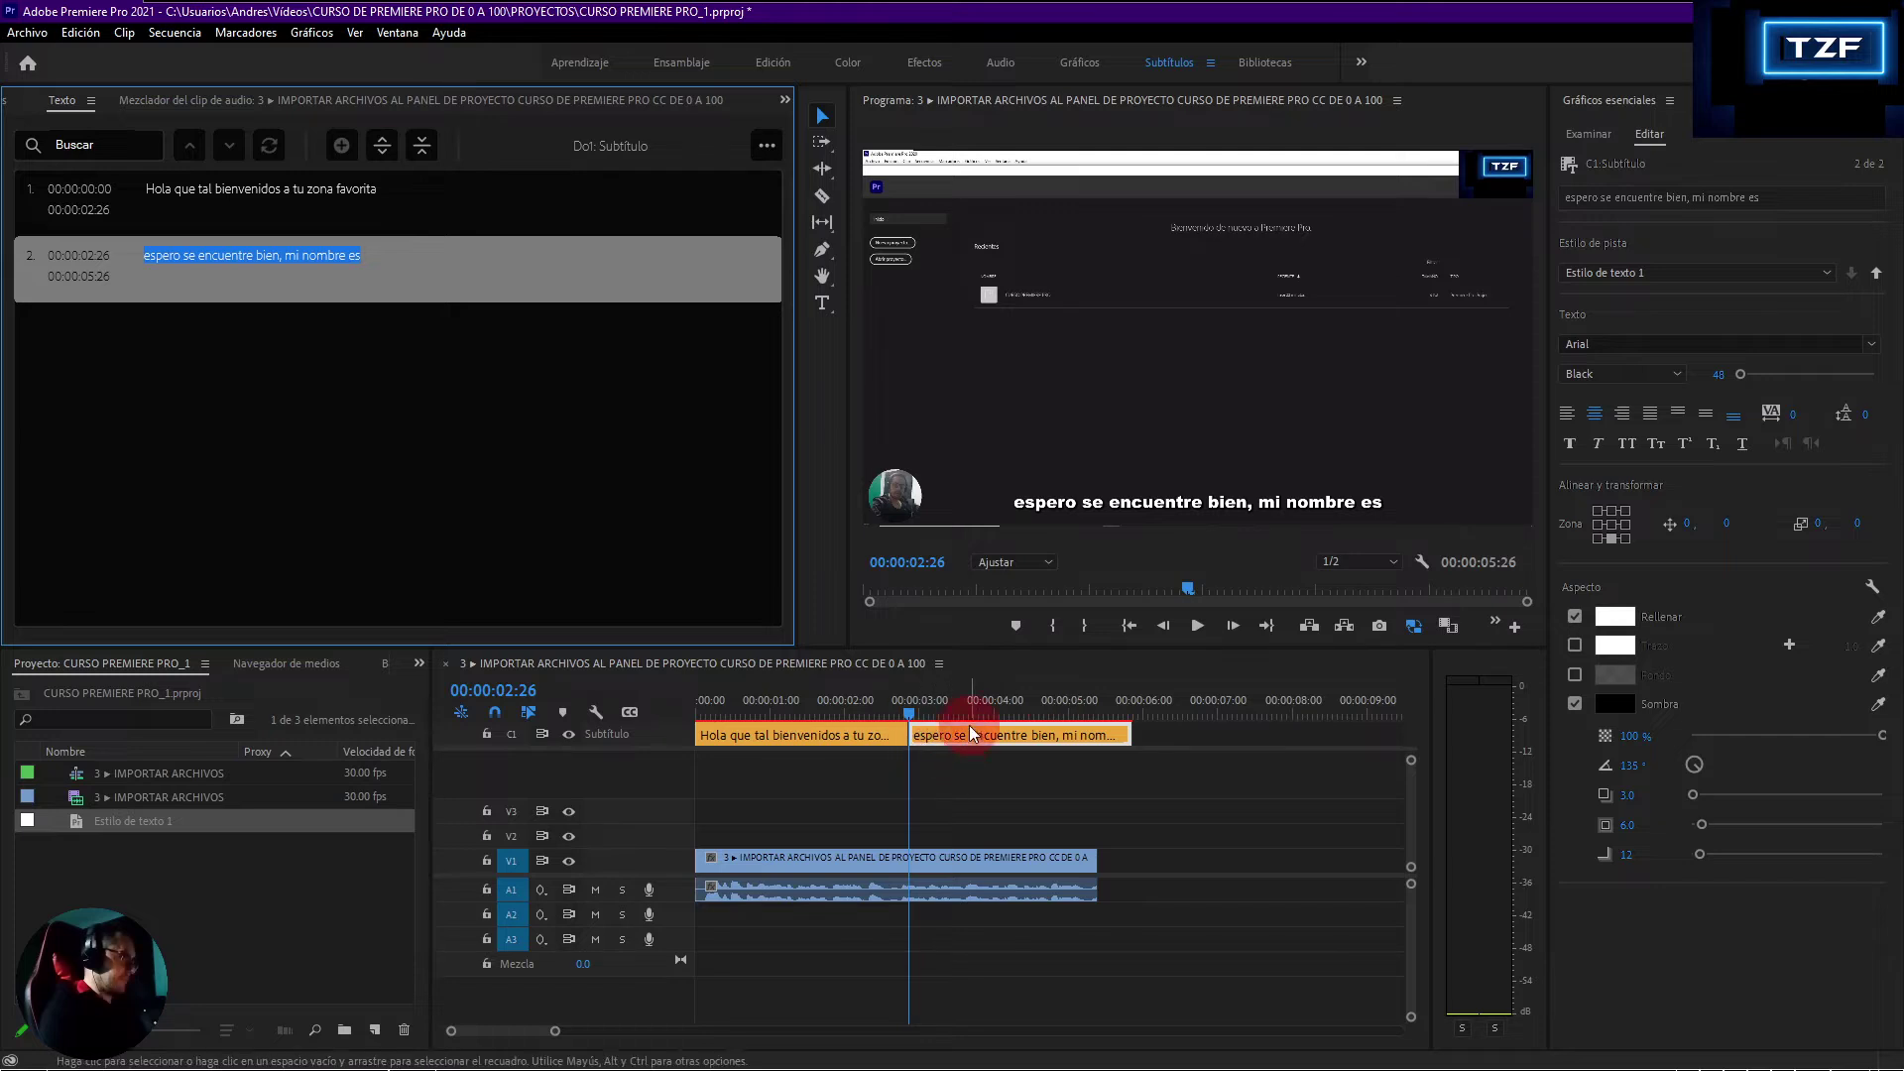
- Play the sequence from the start to review both subtitles against the audio
drag(914, 711, 694, 717)
click(556, 744)
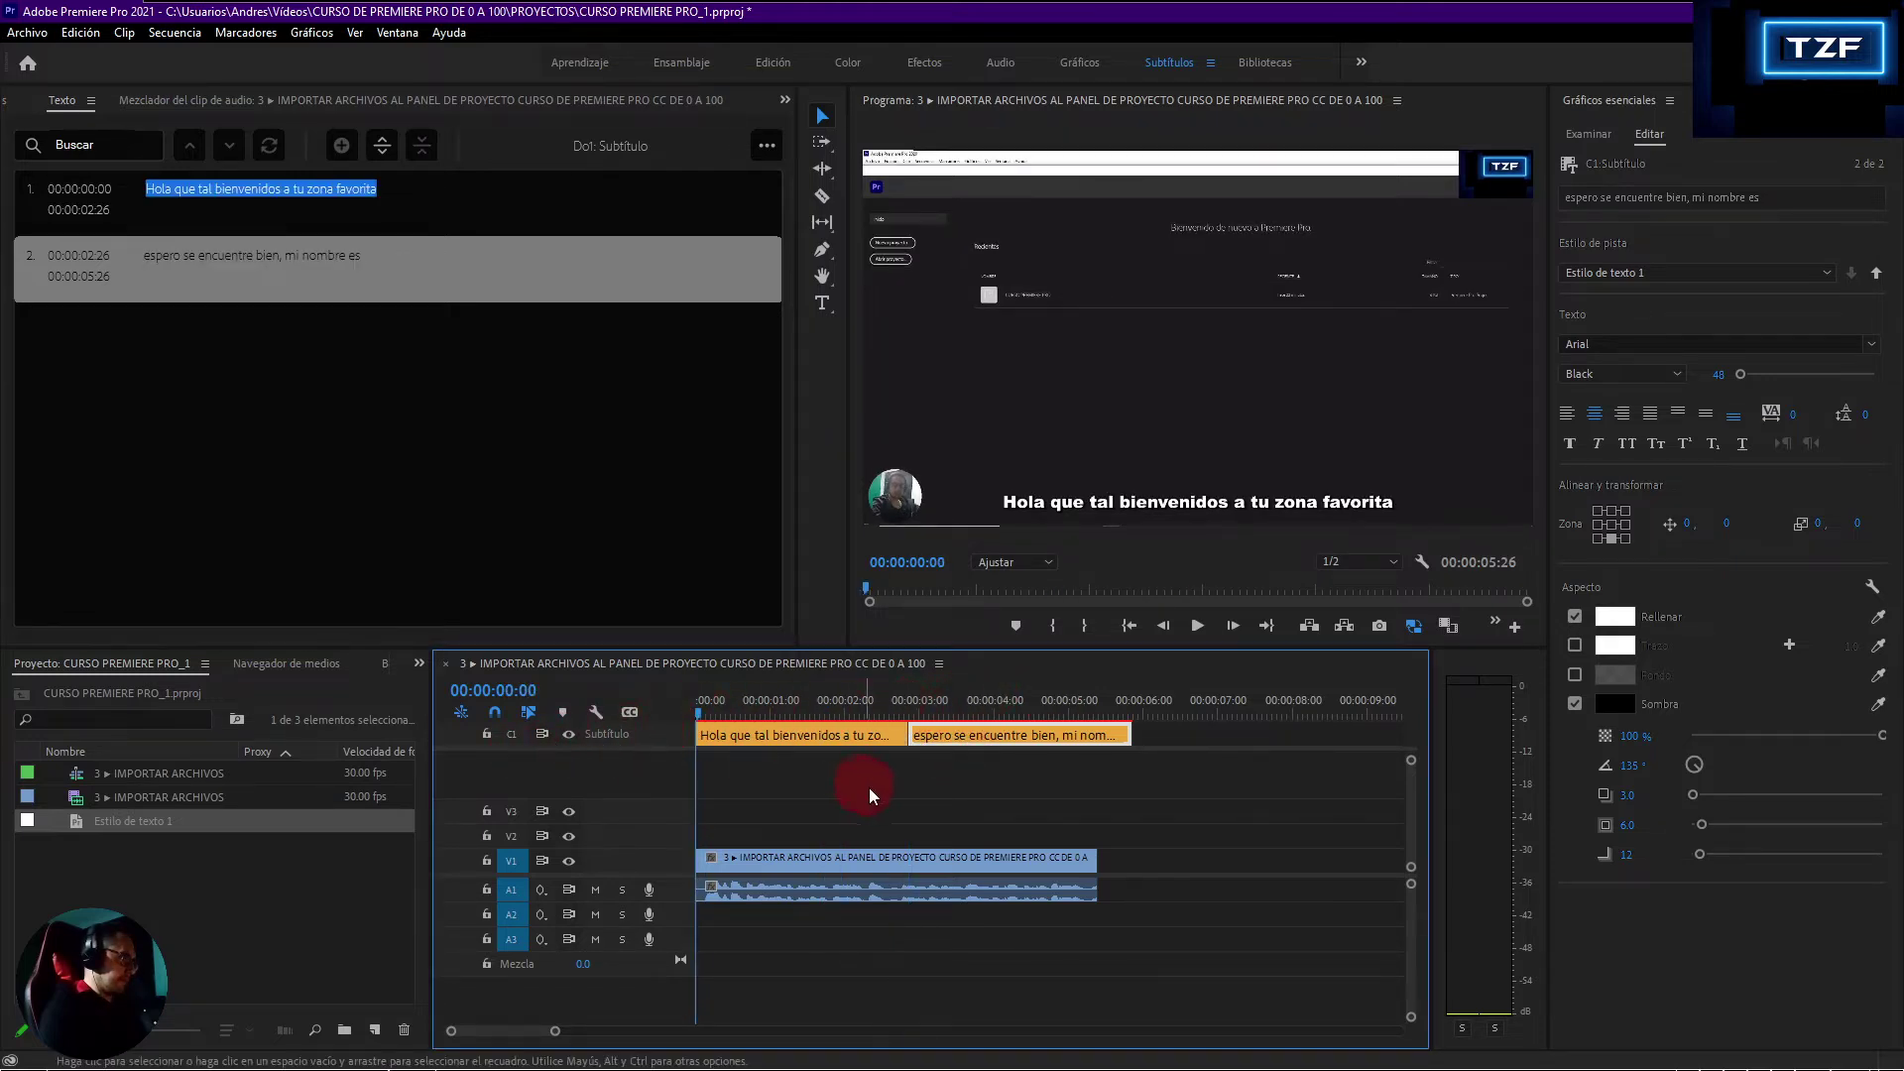
key(space)
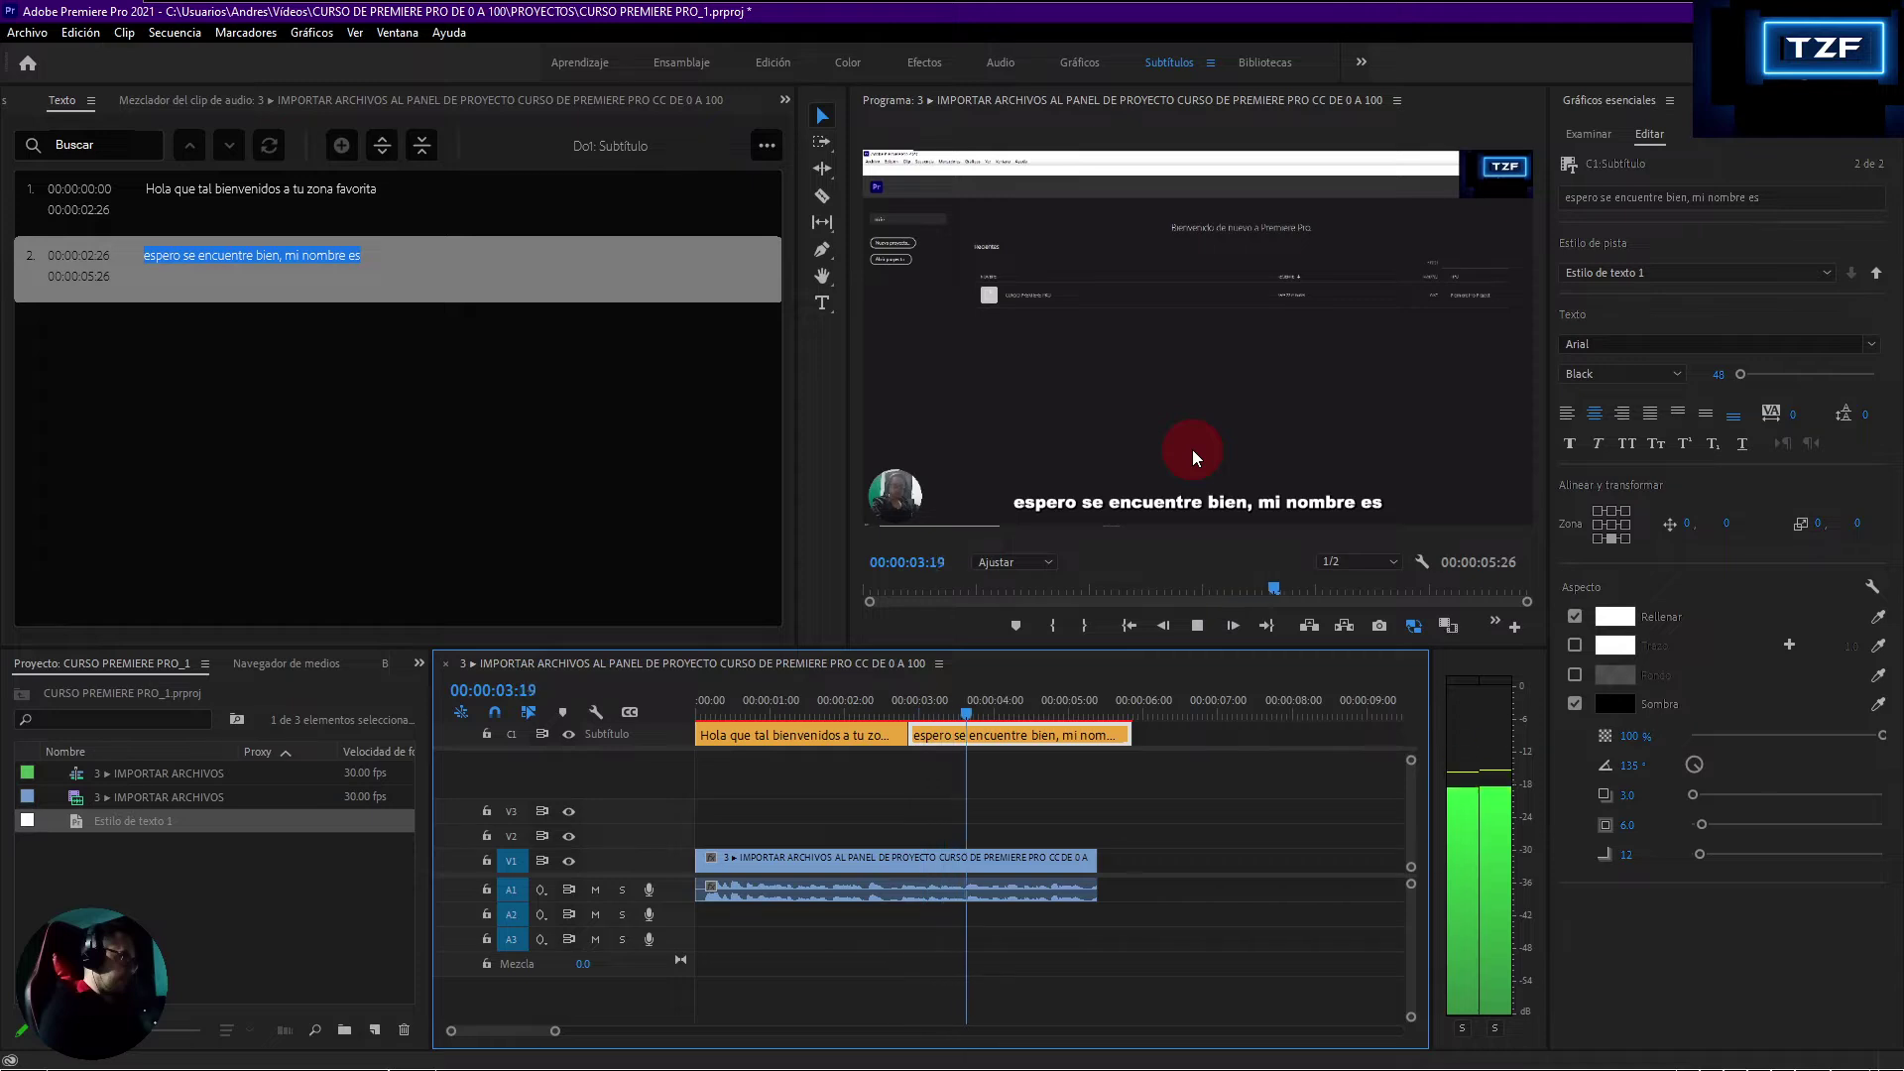
key(space)
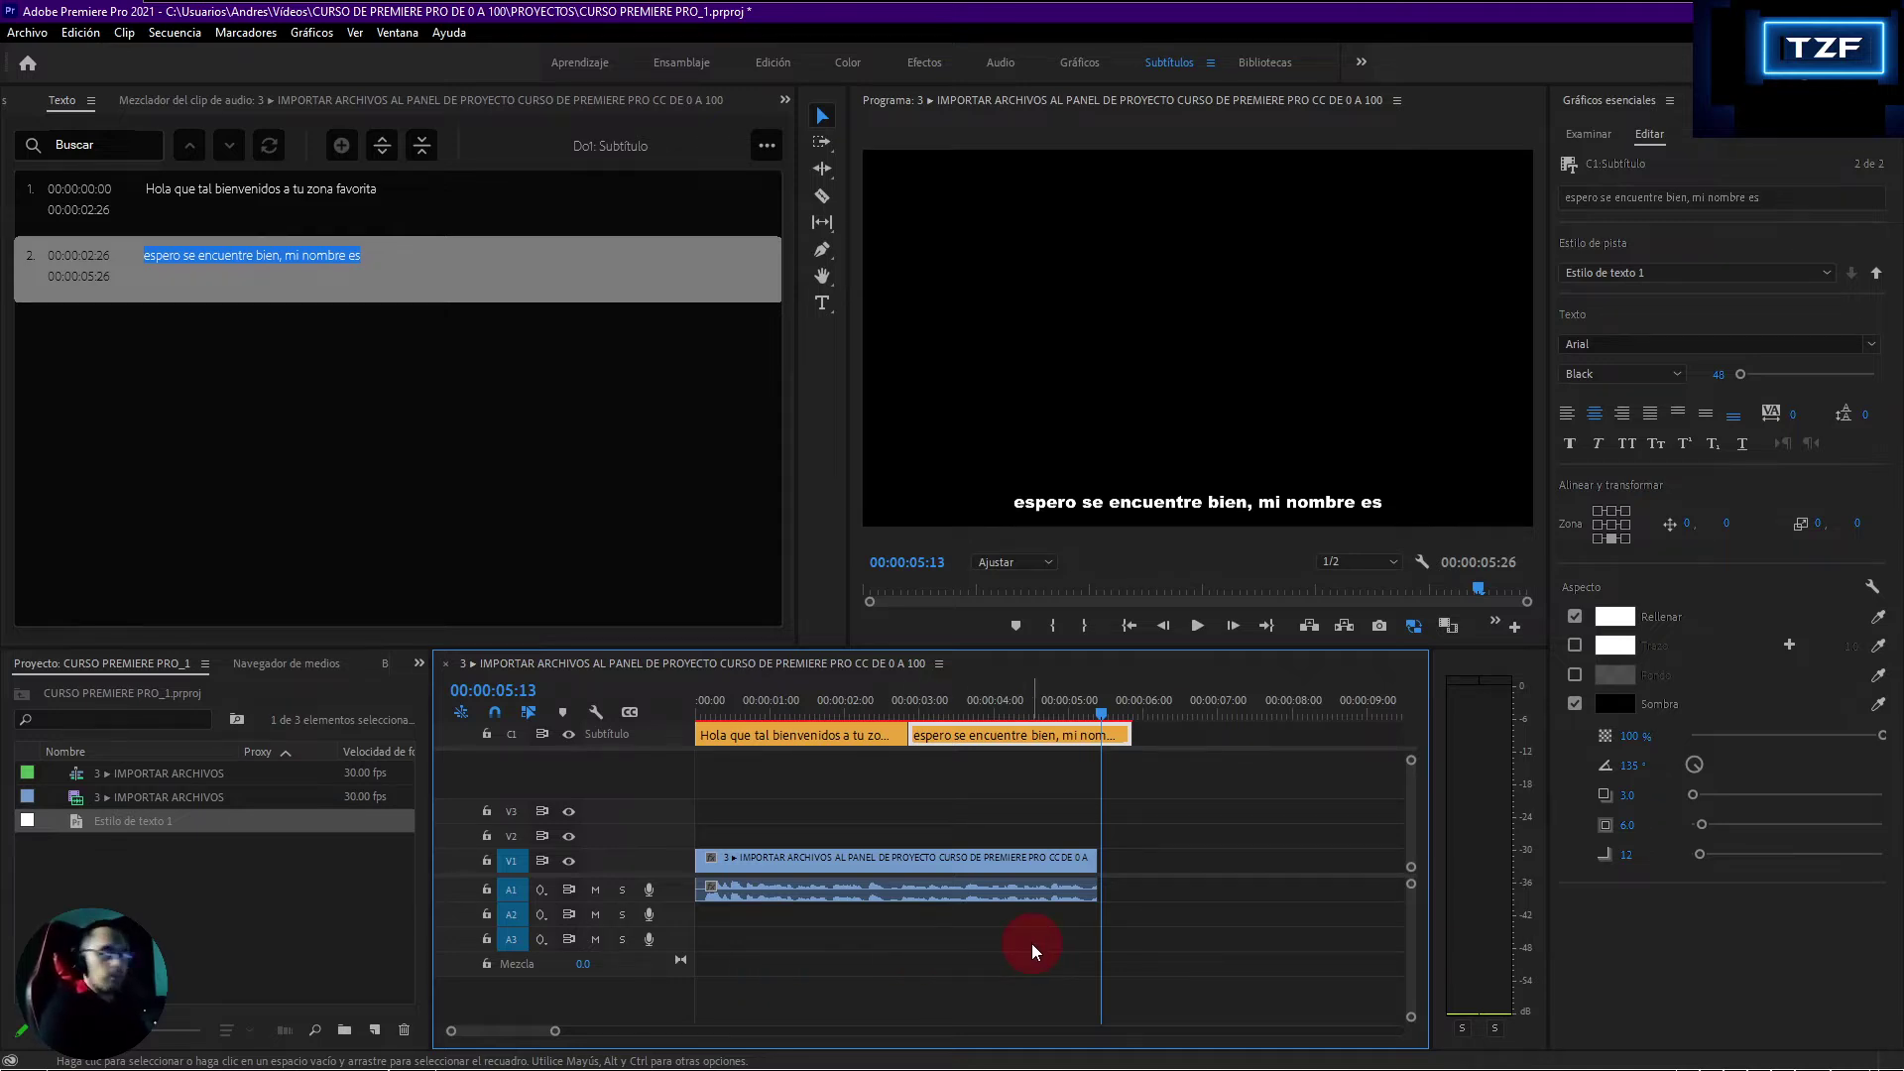
drag(1031, 943, 841, 916)
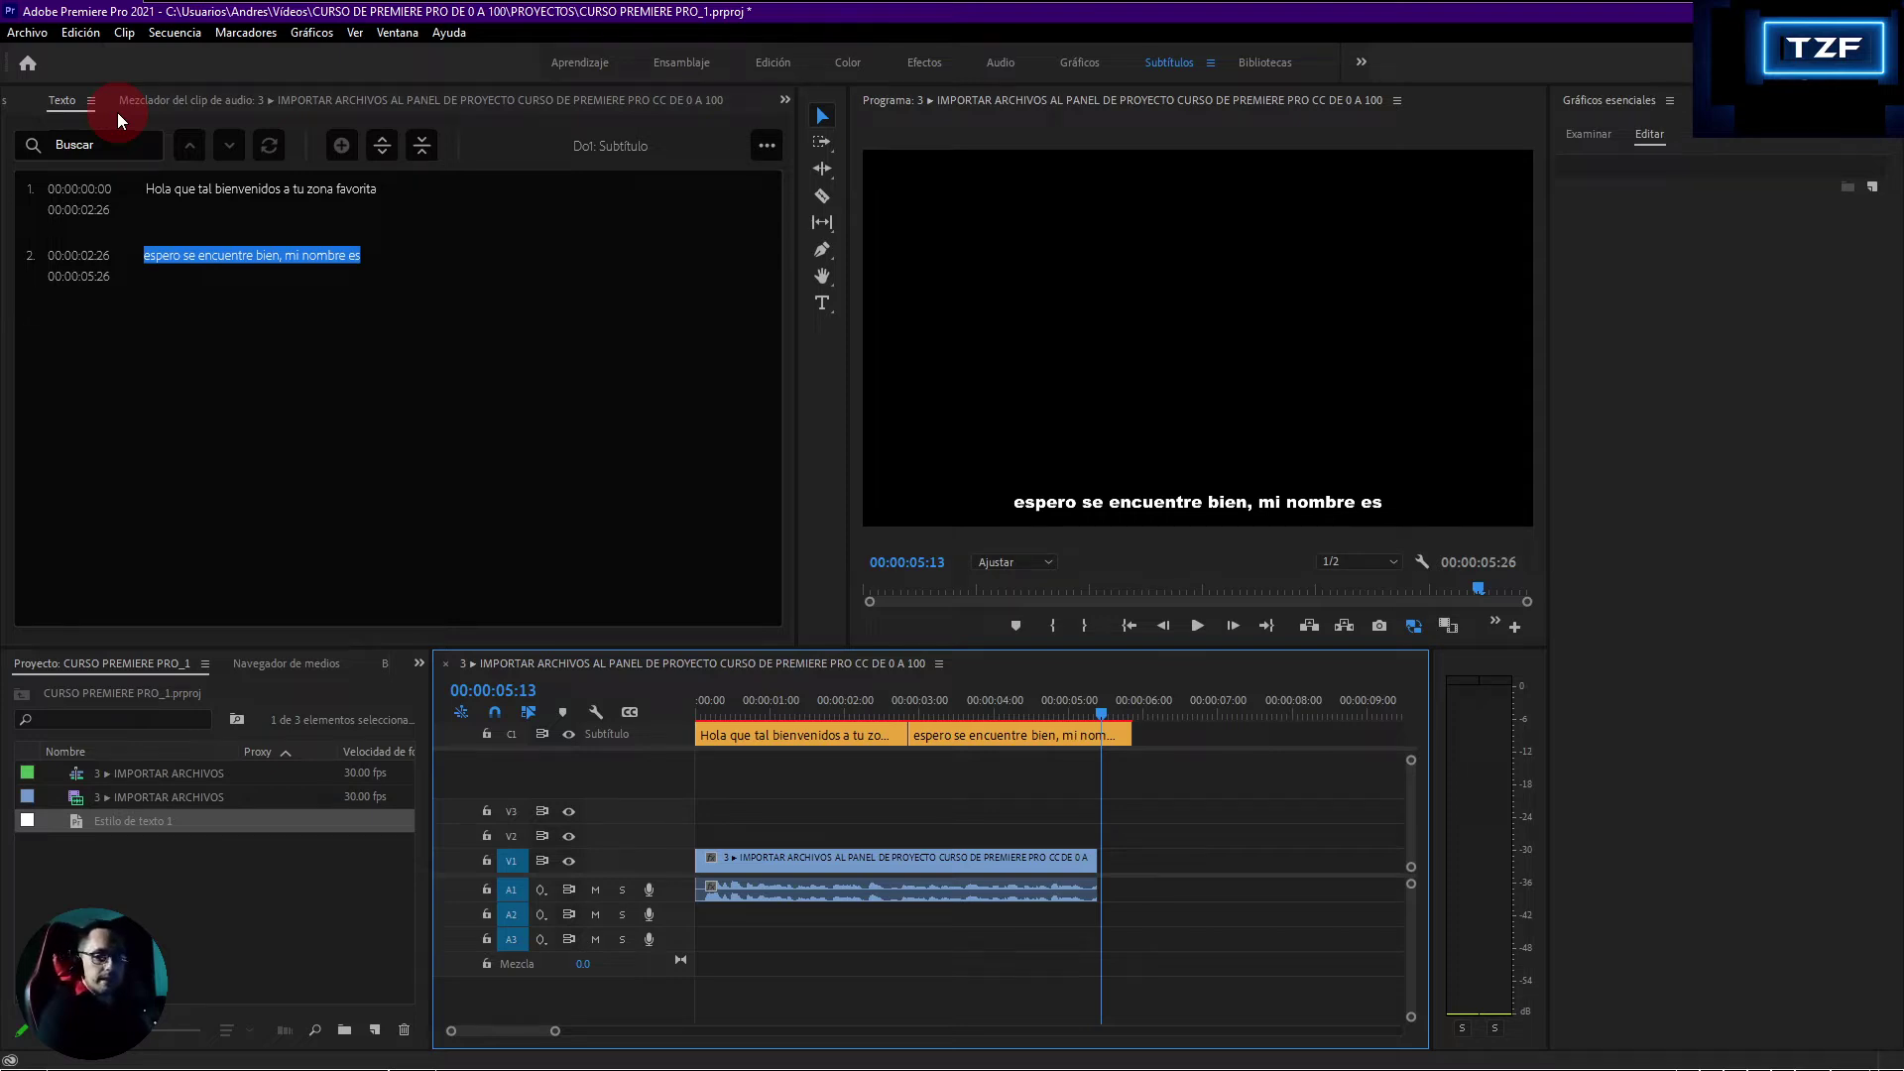
mouse_move(26, 1059)
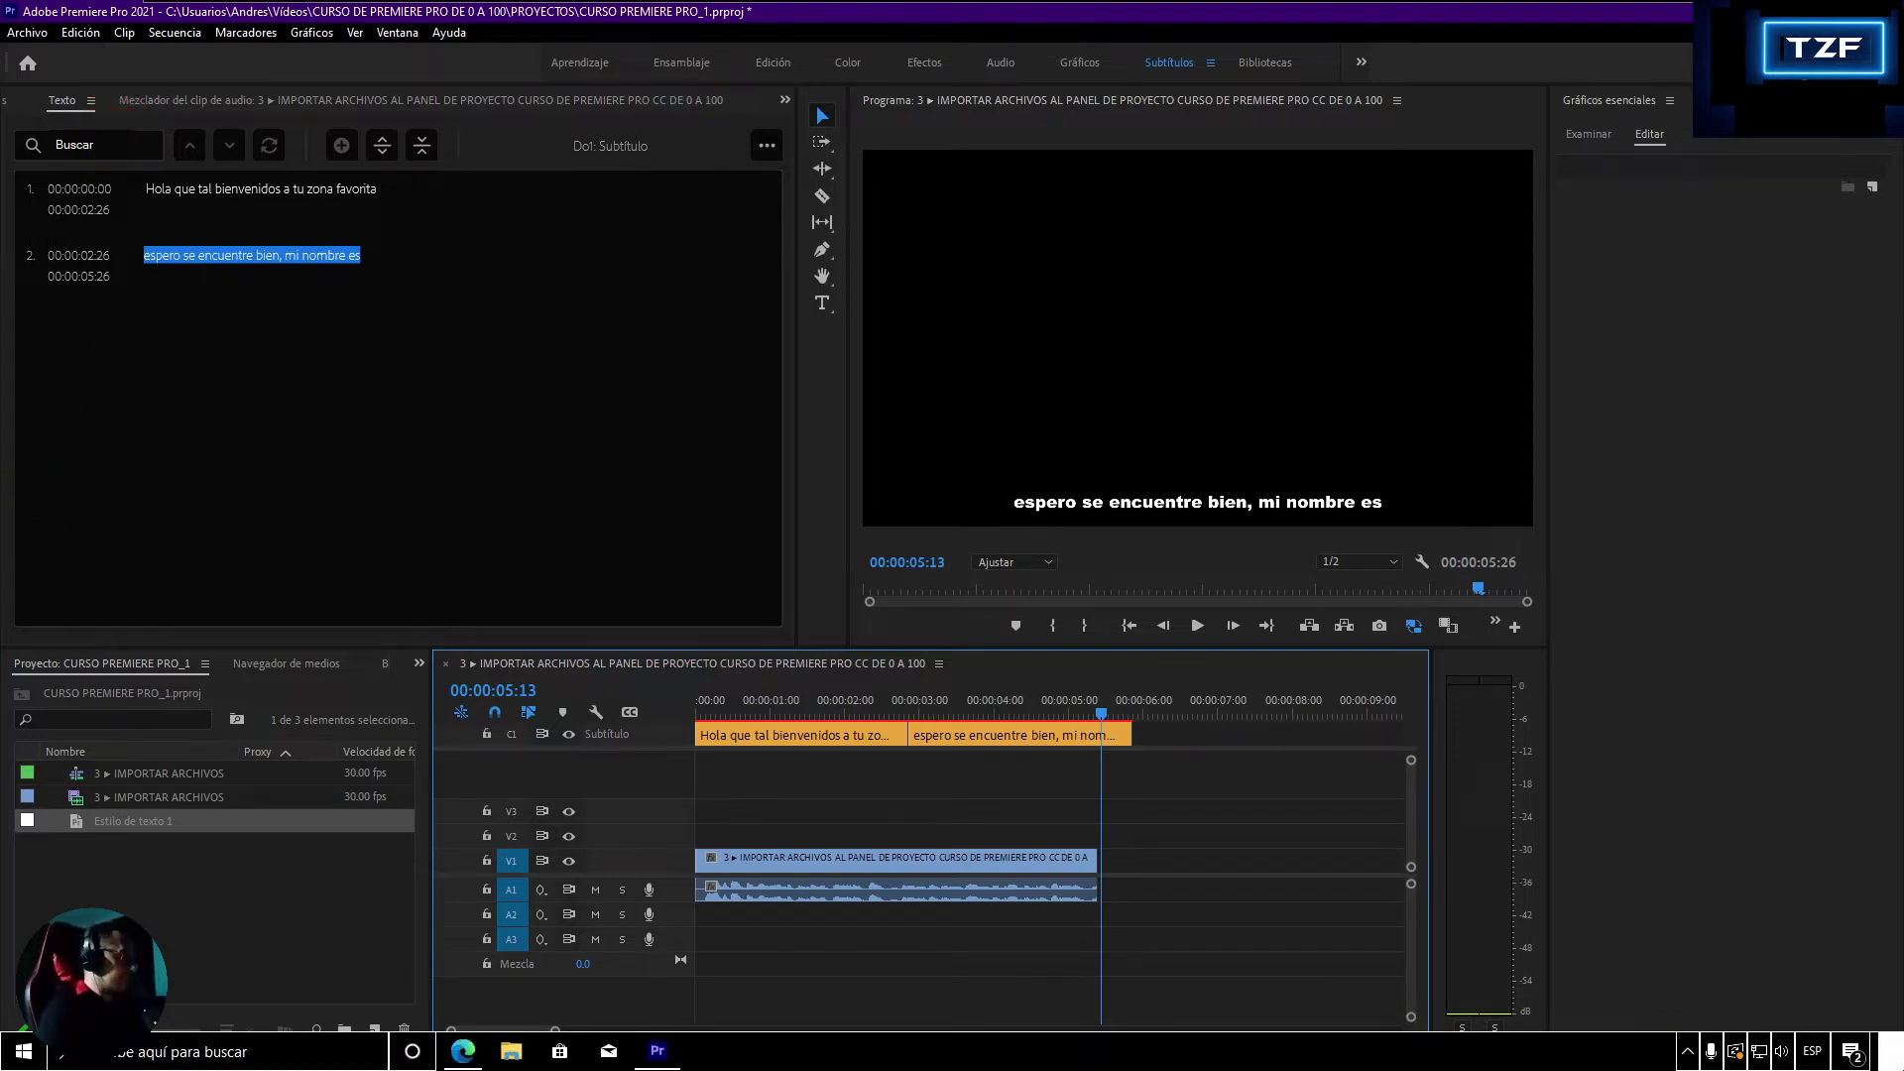
click(598, 1034)
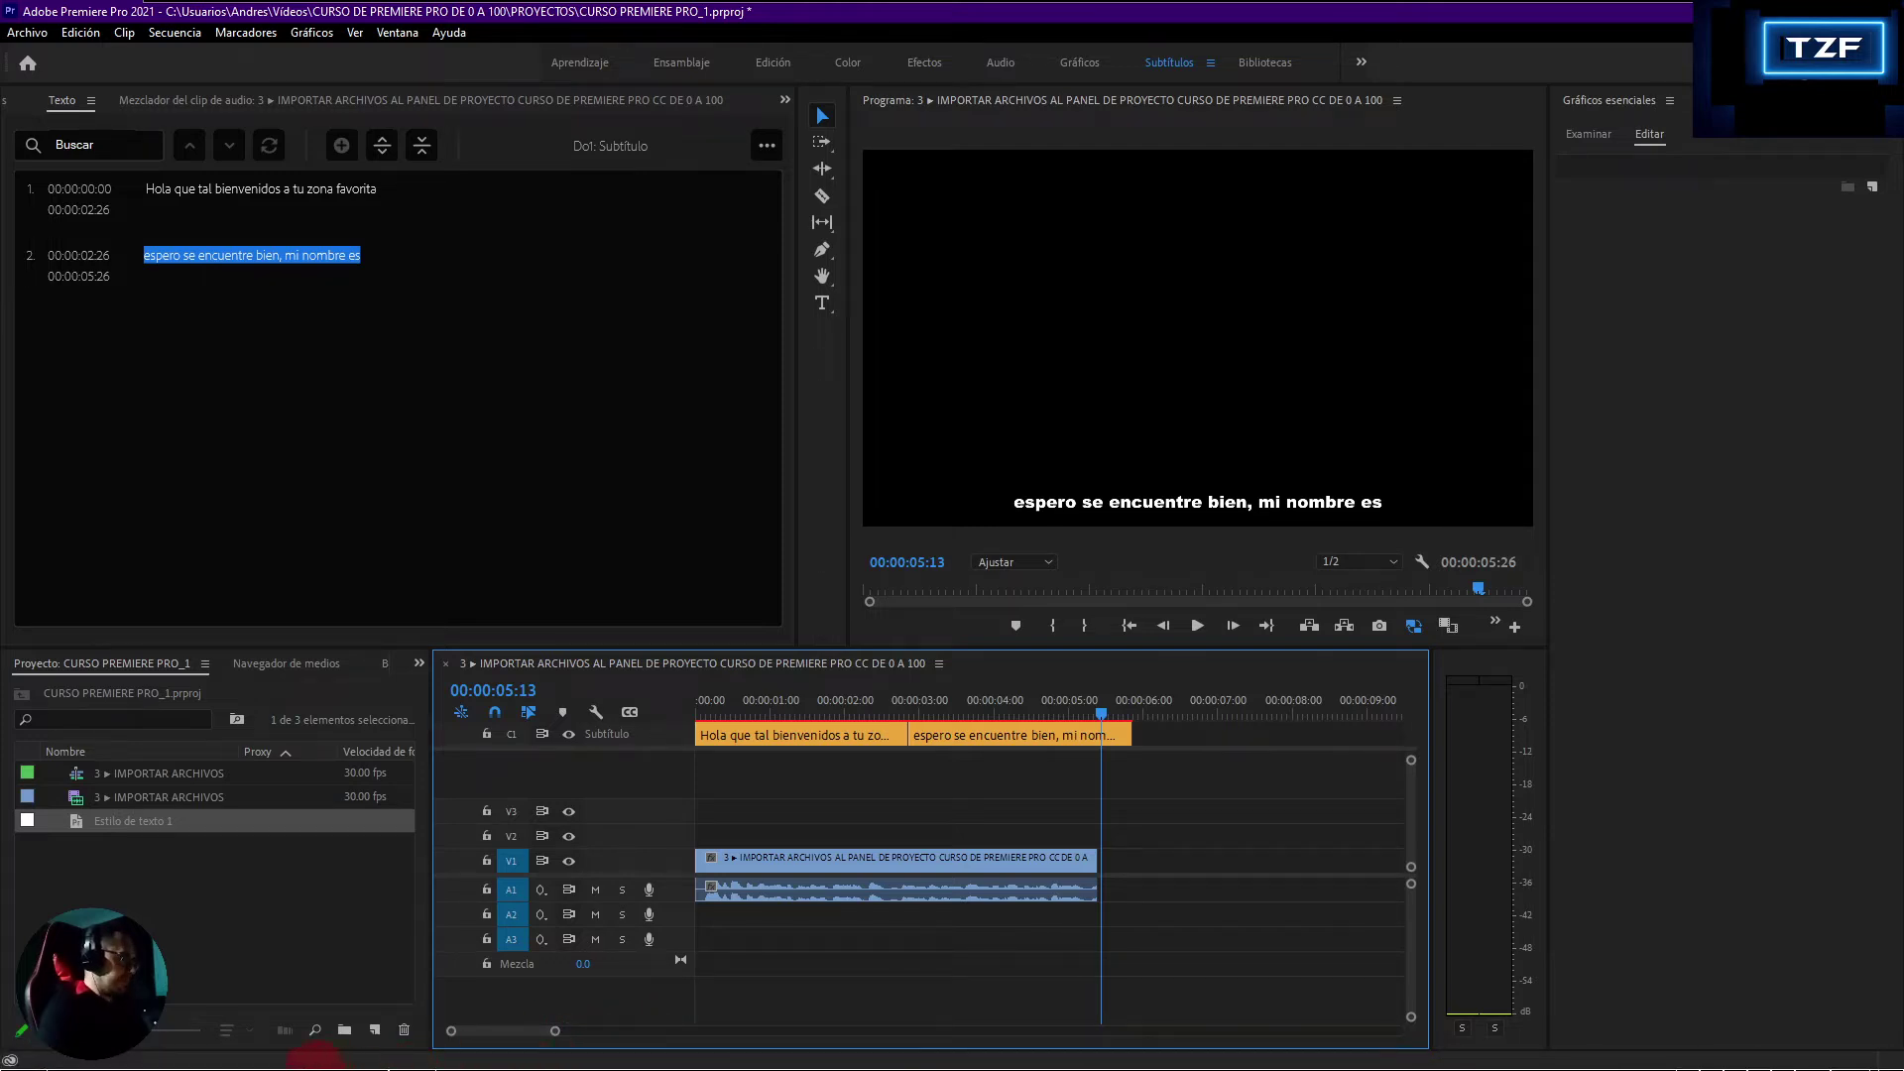
- Switch to the browser and open the Subtítulos page of the class 3 video in YouTube Studio
mouse_move(610, 1059)
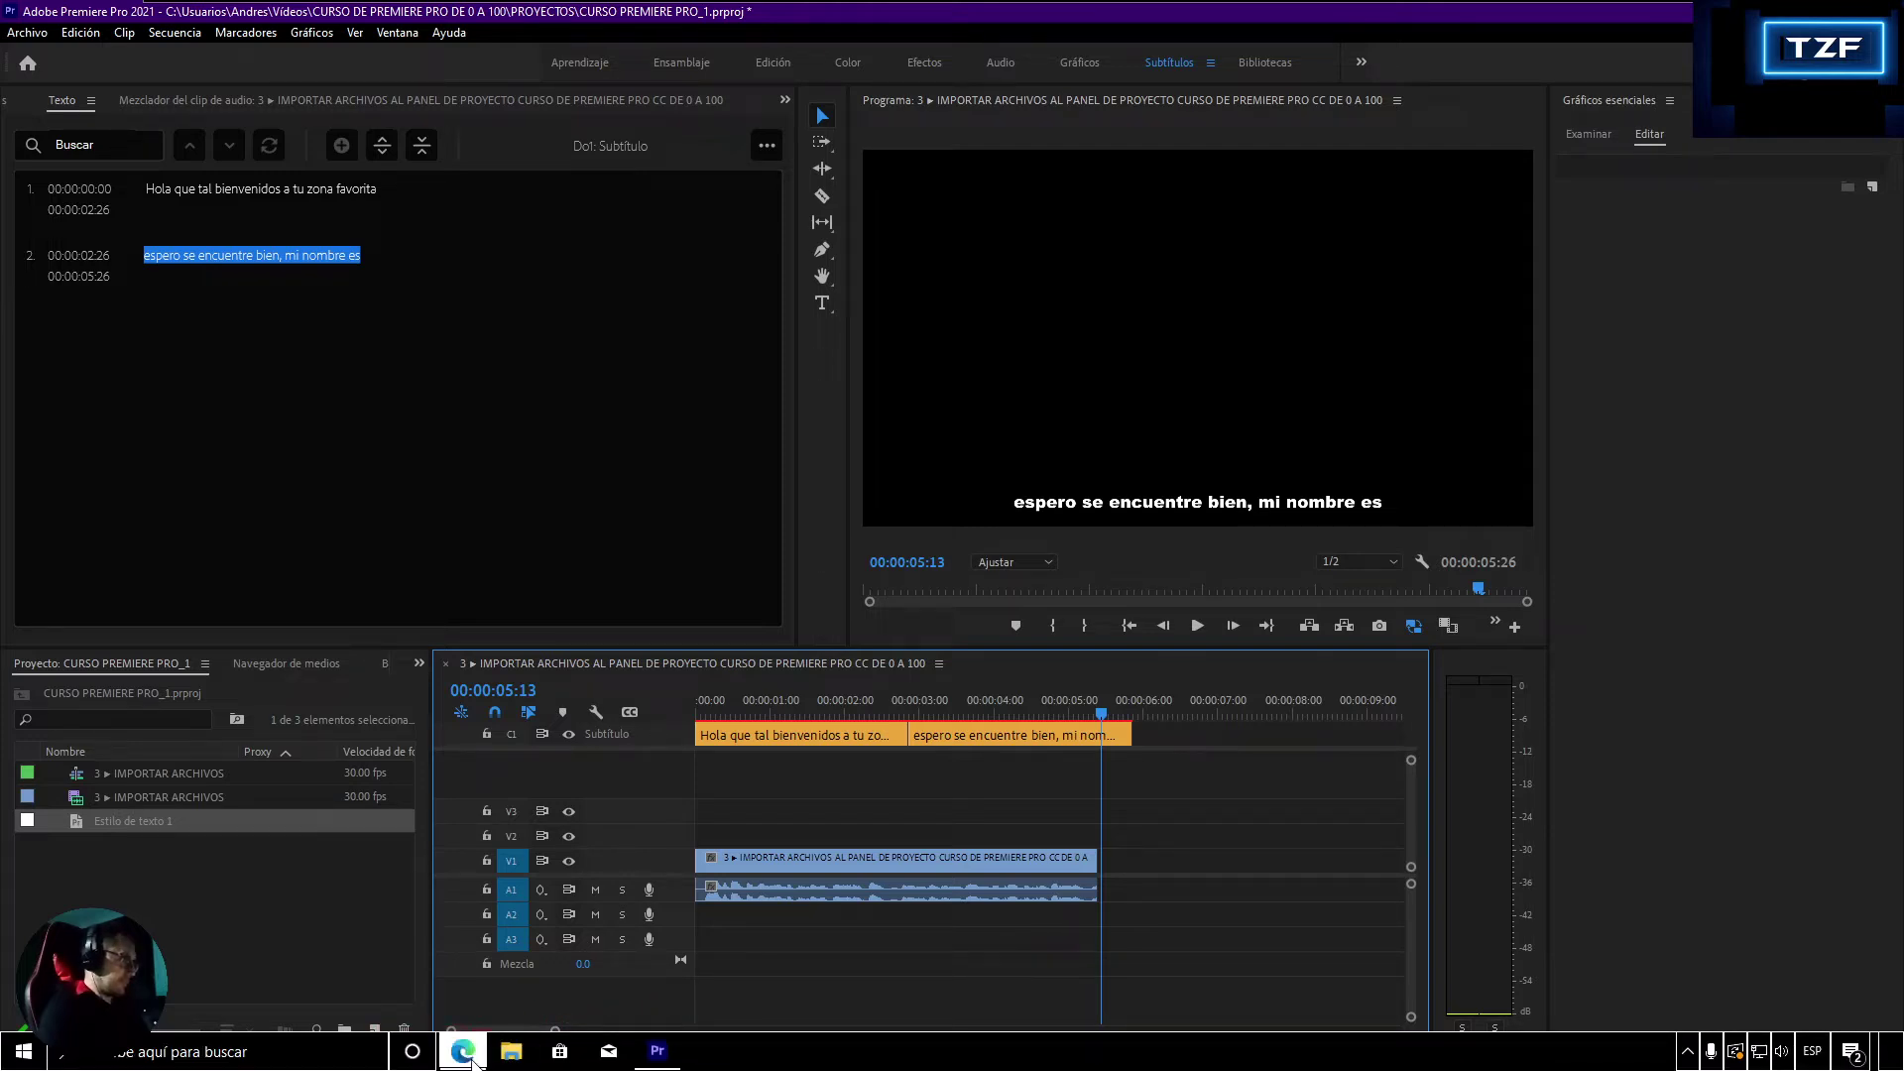
click(468, 1056)
click(204, 759)
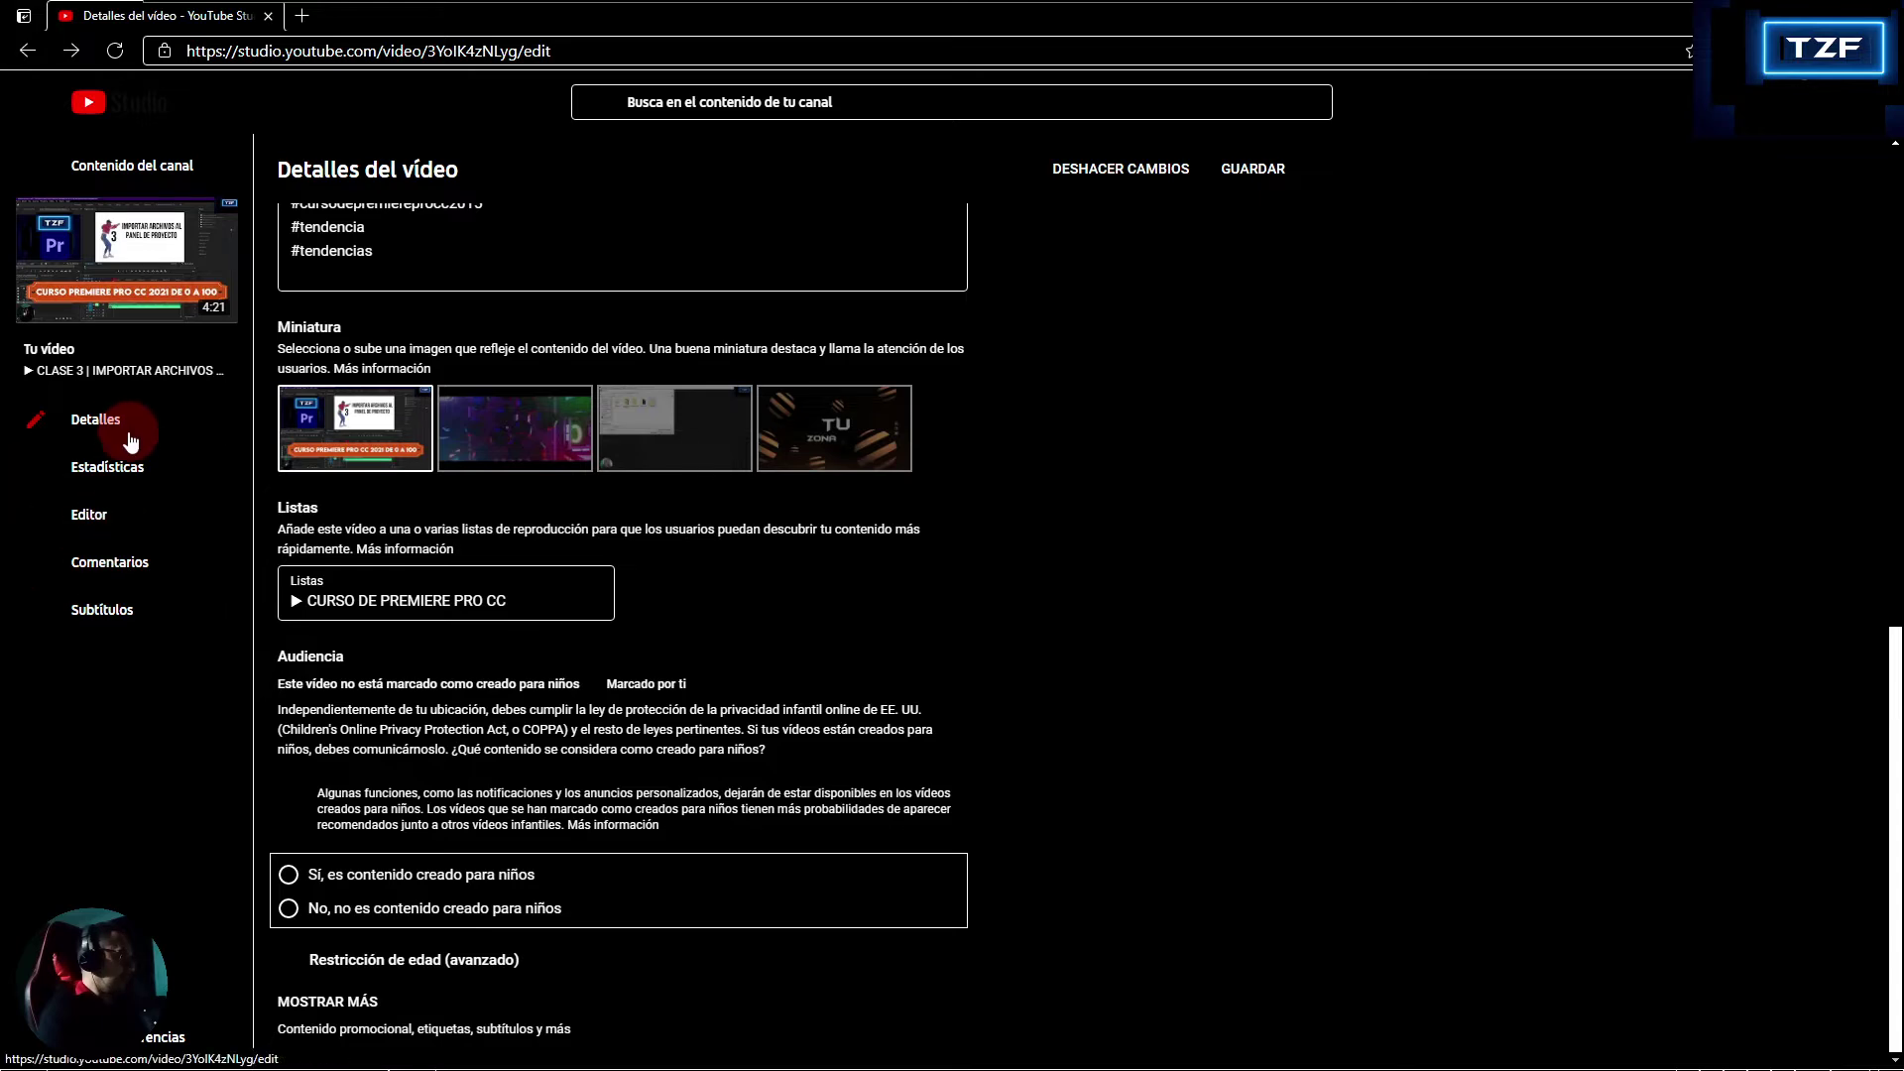
click(111, 611)
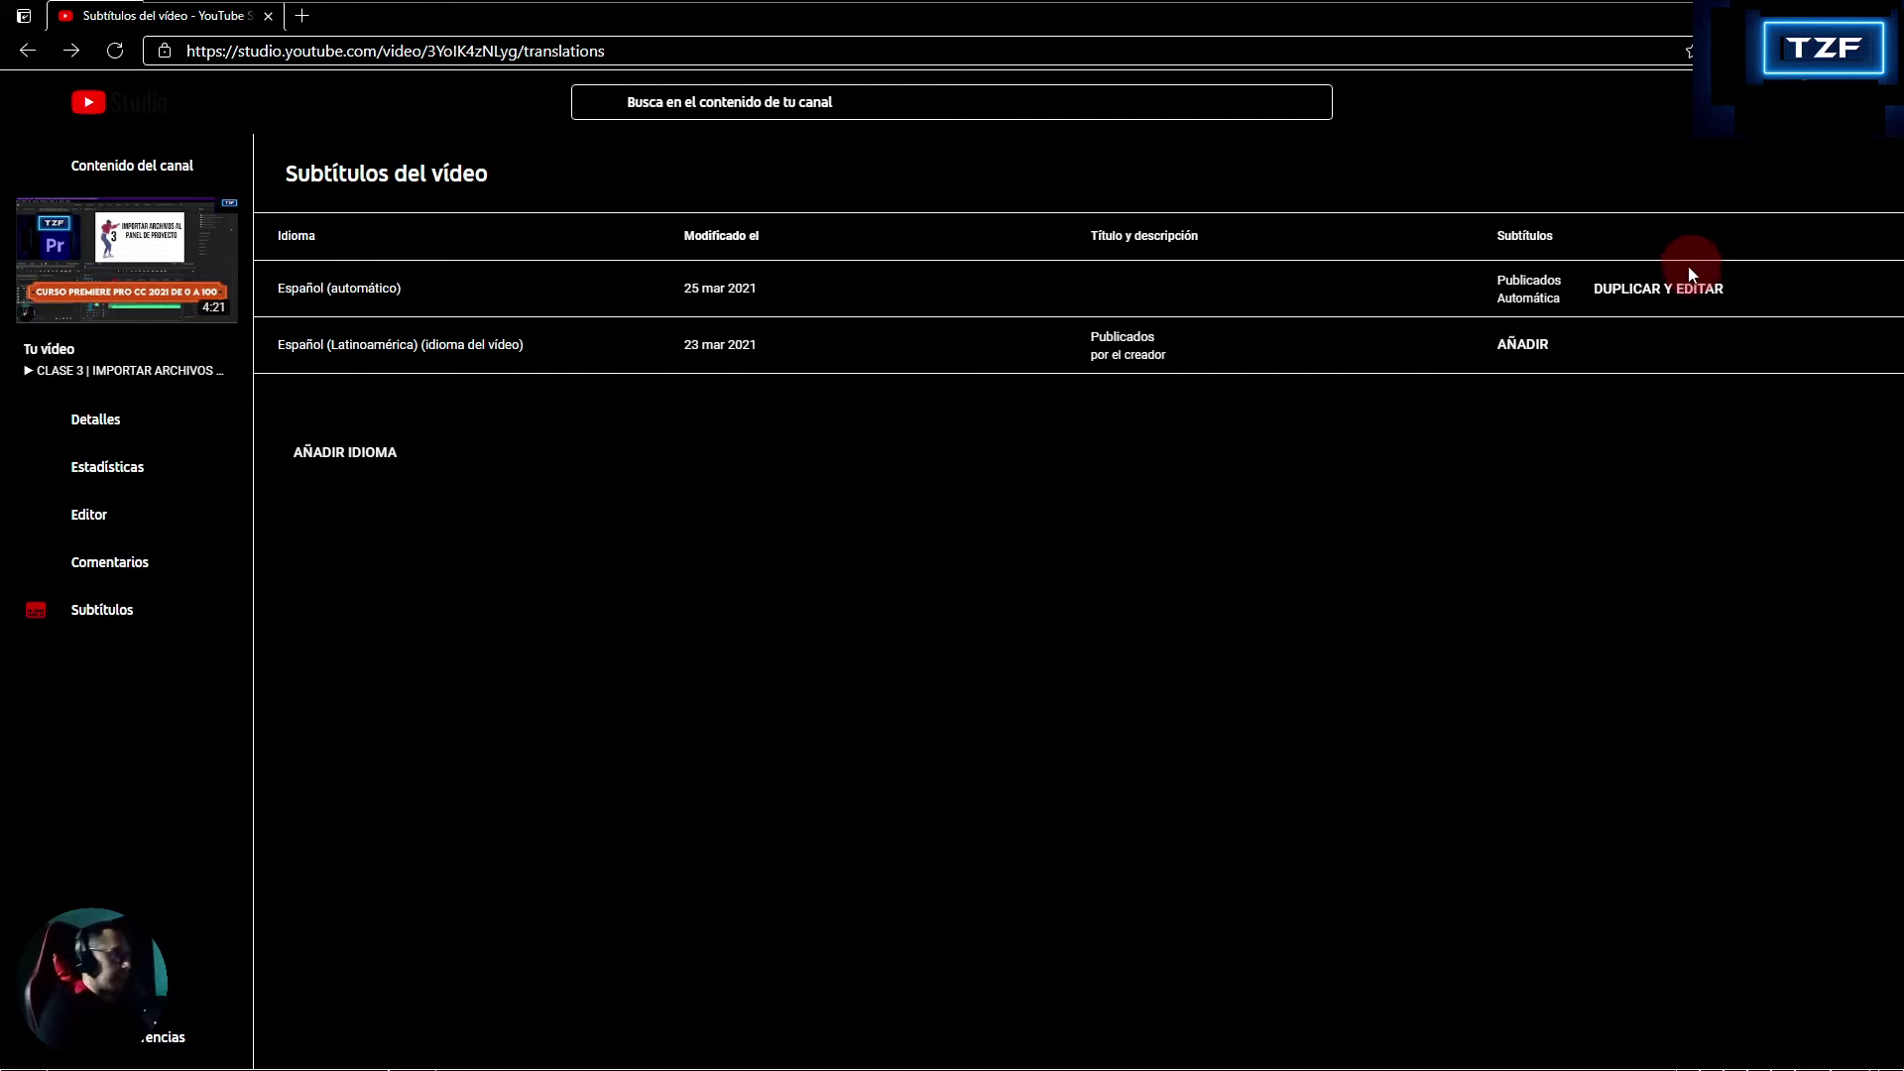
- Open the automatic Spanish subtitles with Duplicar y editar and look through the transcript from its beginning
click(1624, 289)
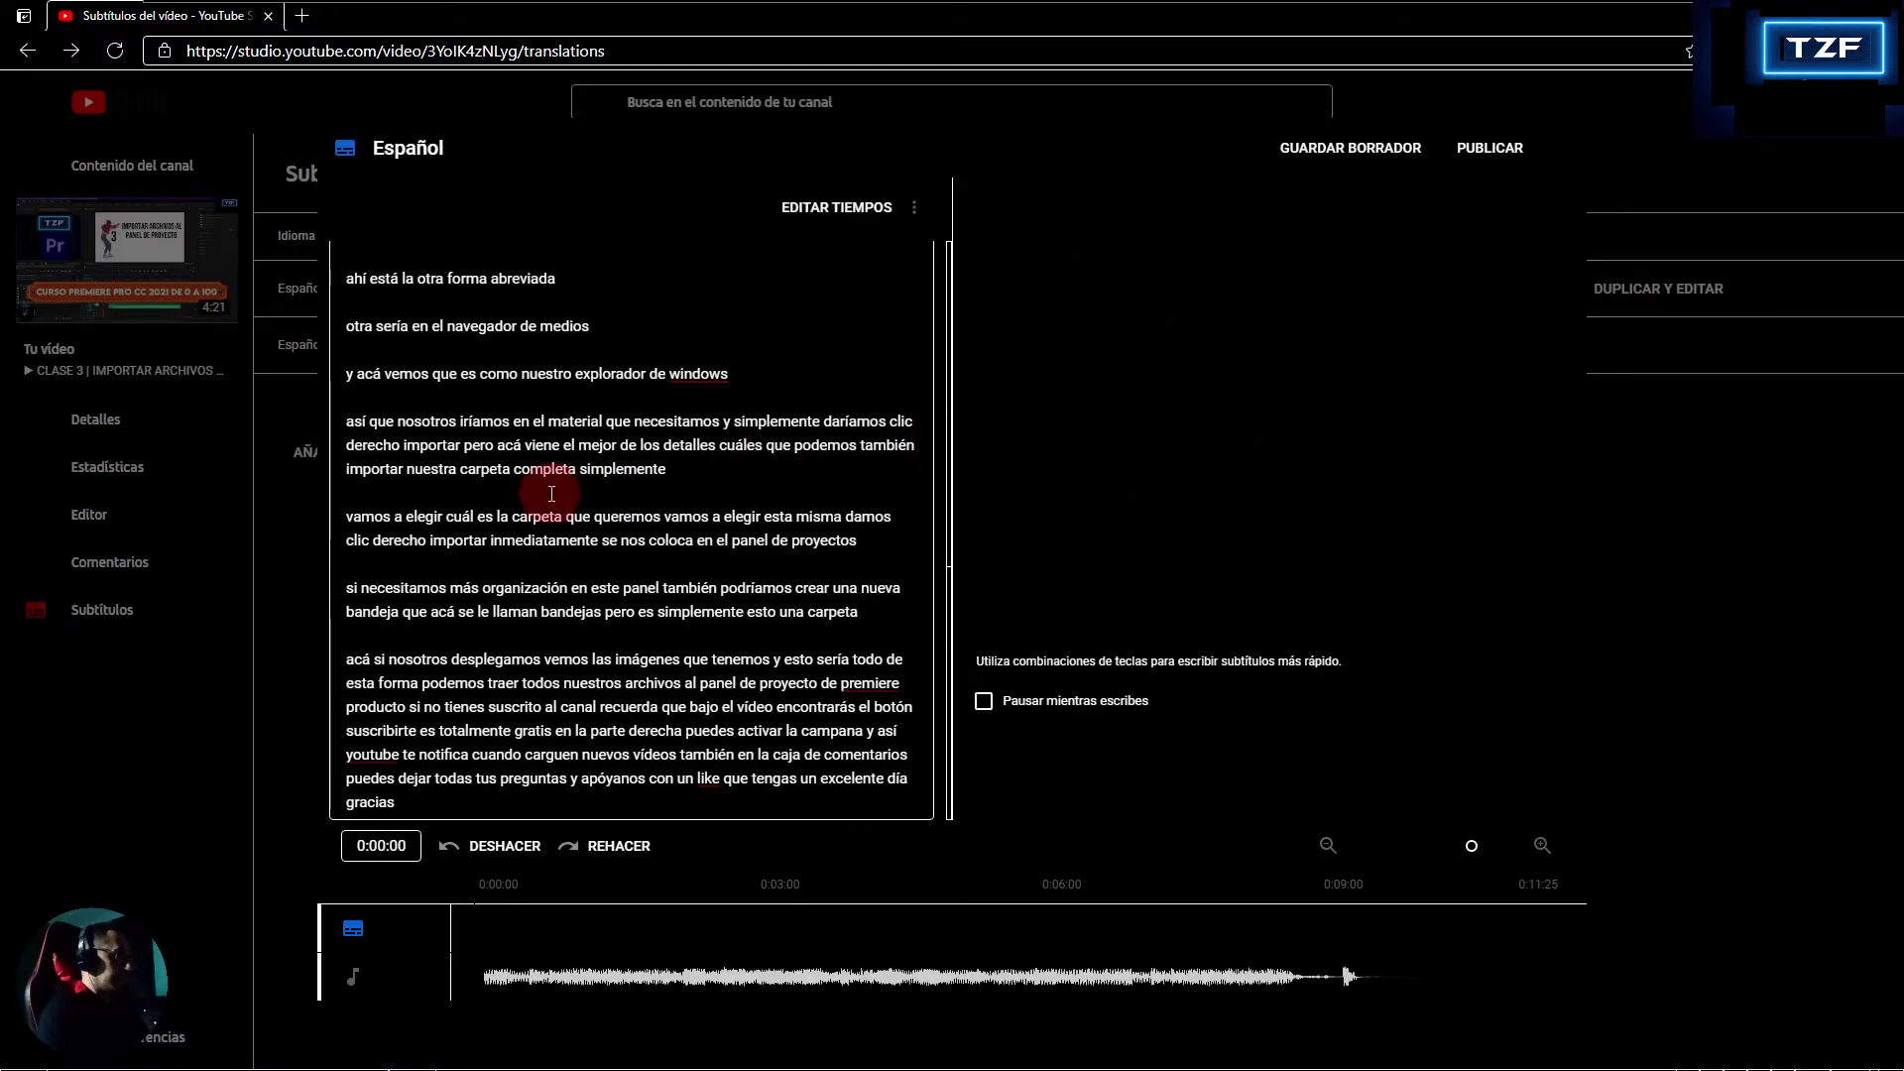
click(393, 372)
scroll(443, 426, up, 15)
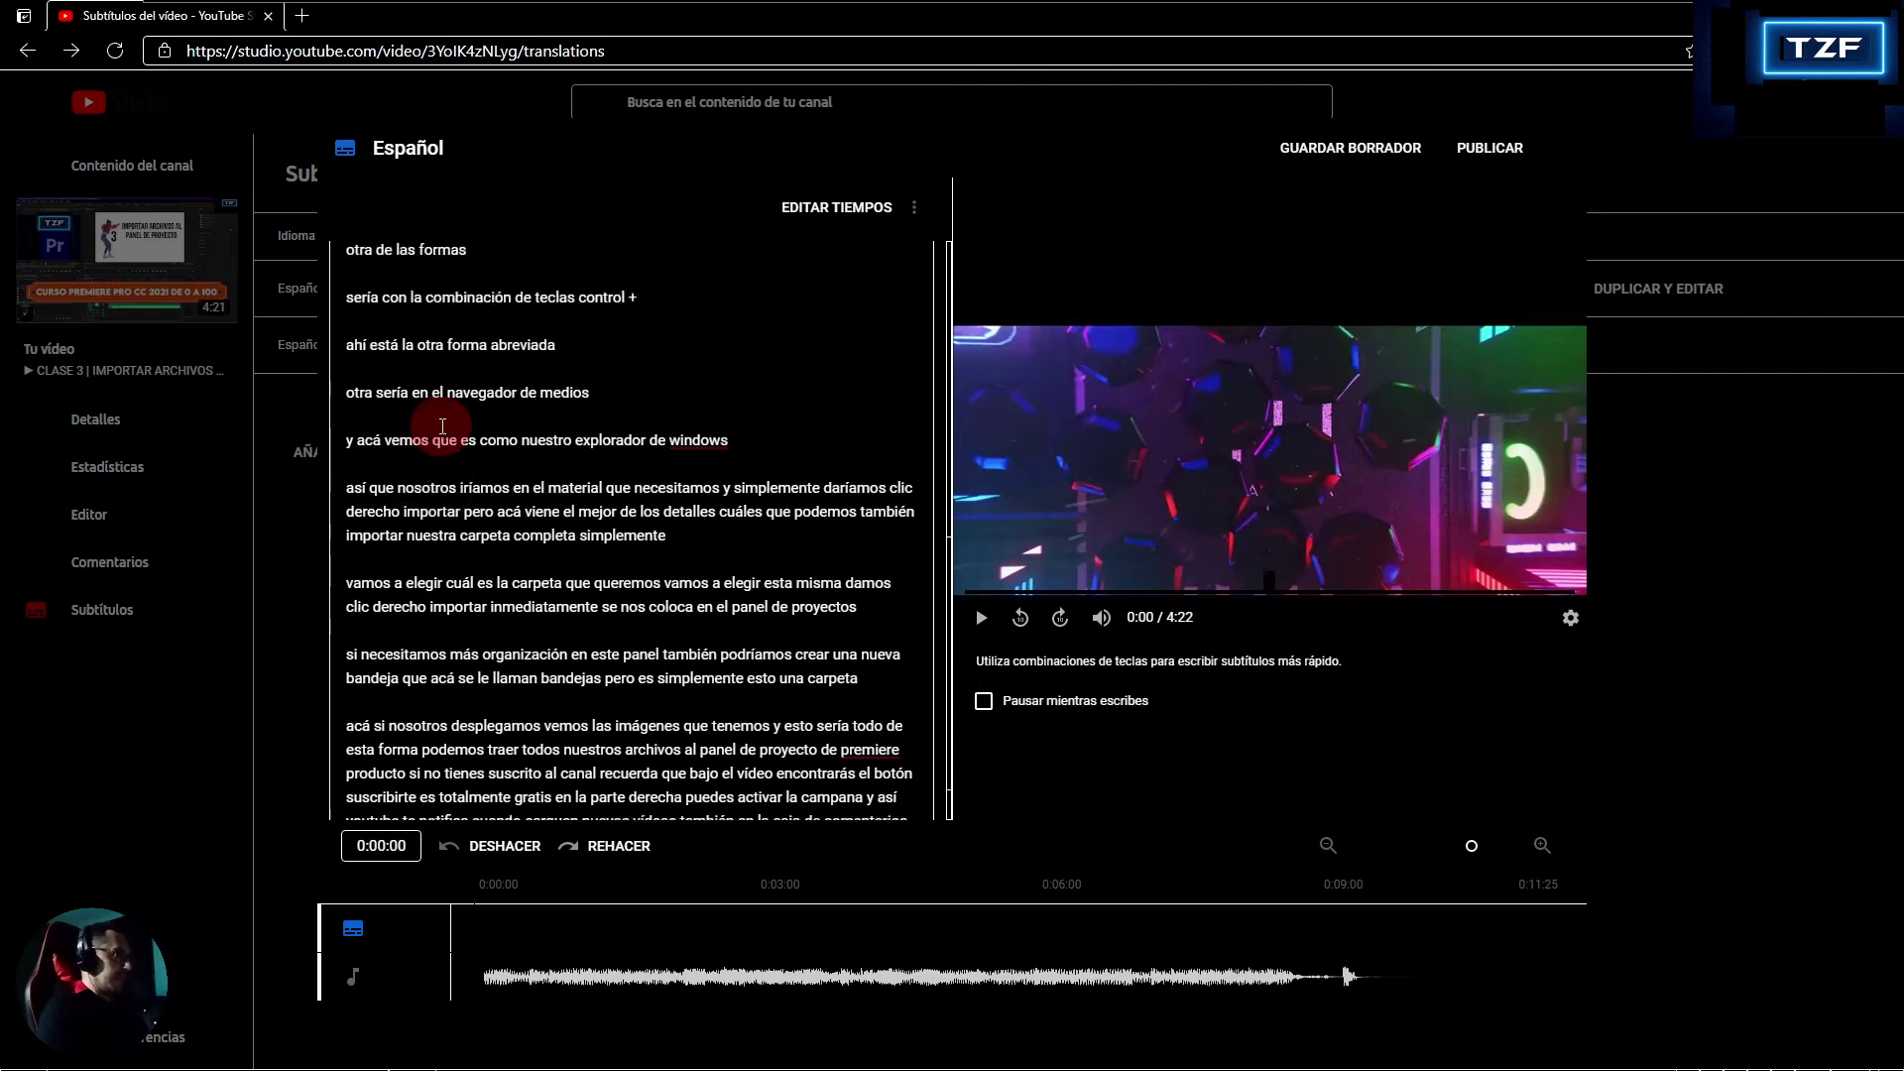
scroll(443, 426, up, 1)
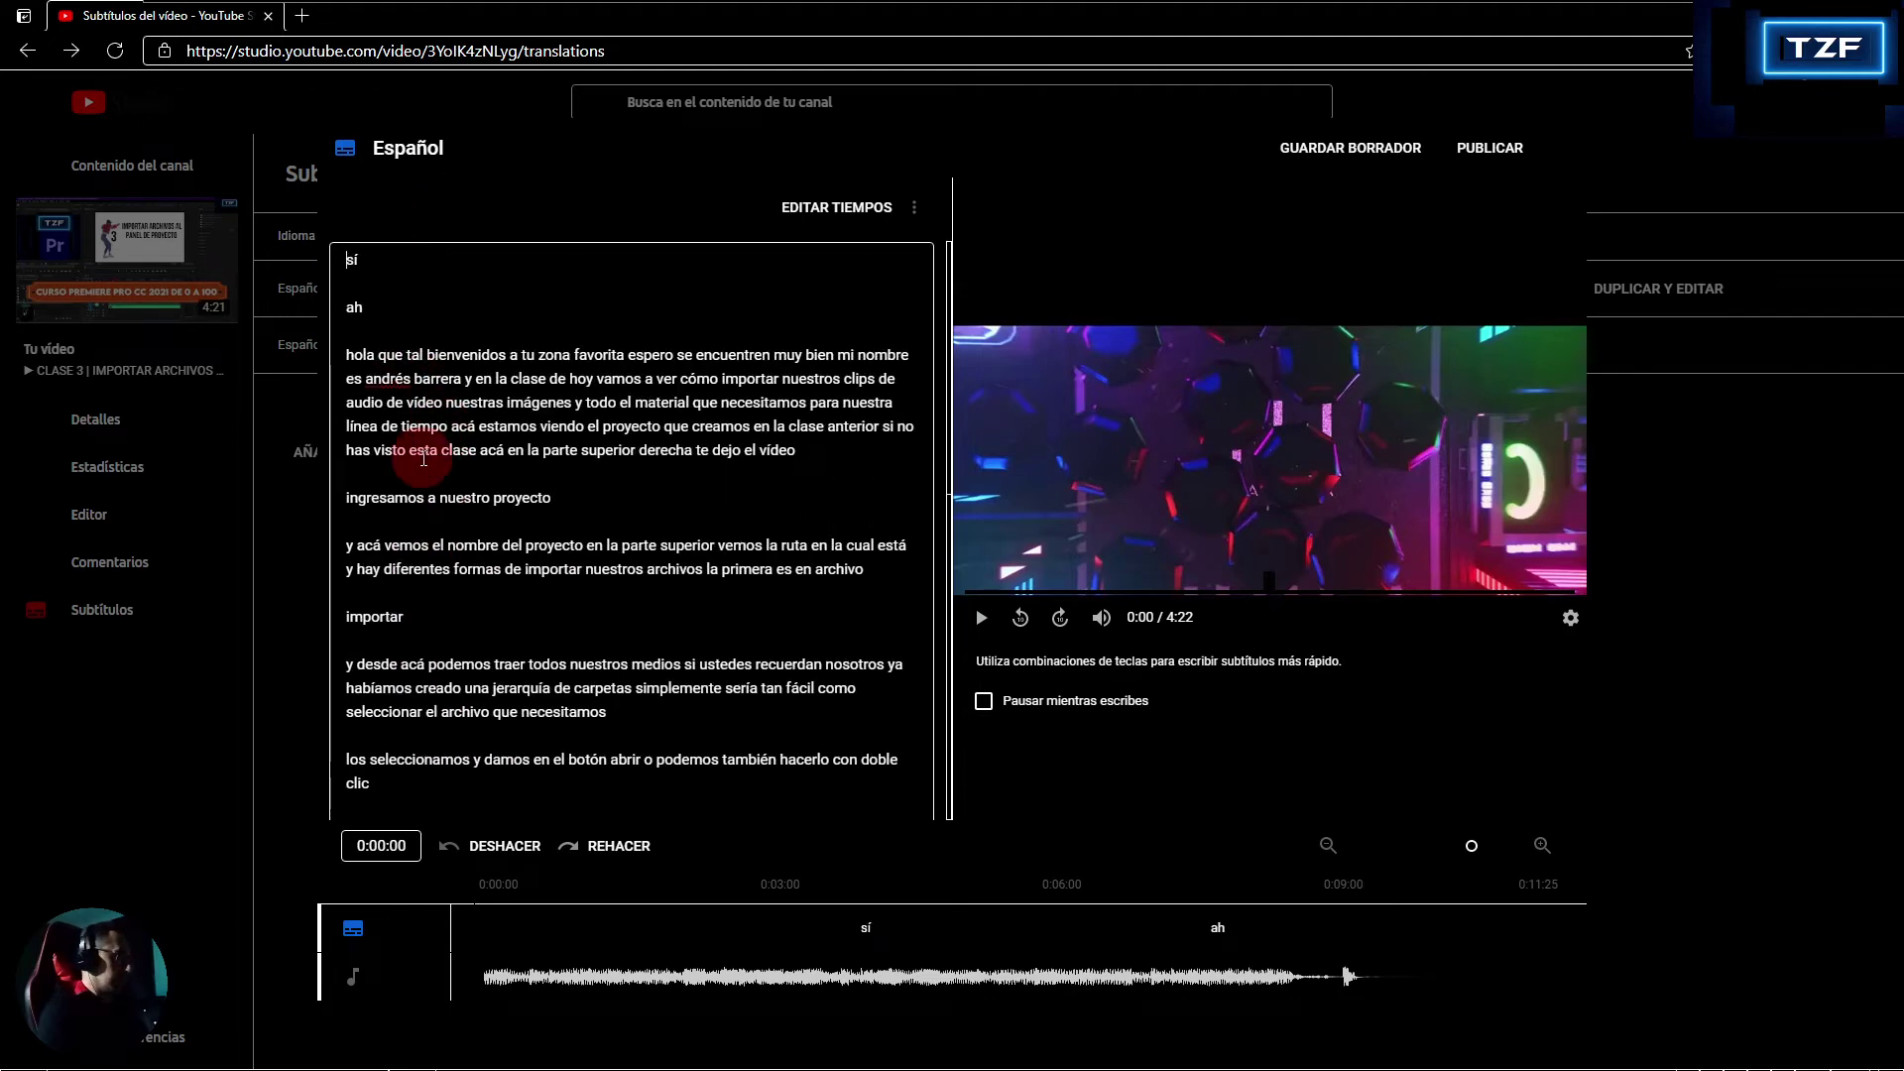
scroll(413, 309, down, 2)
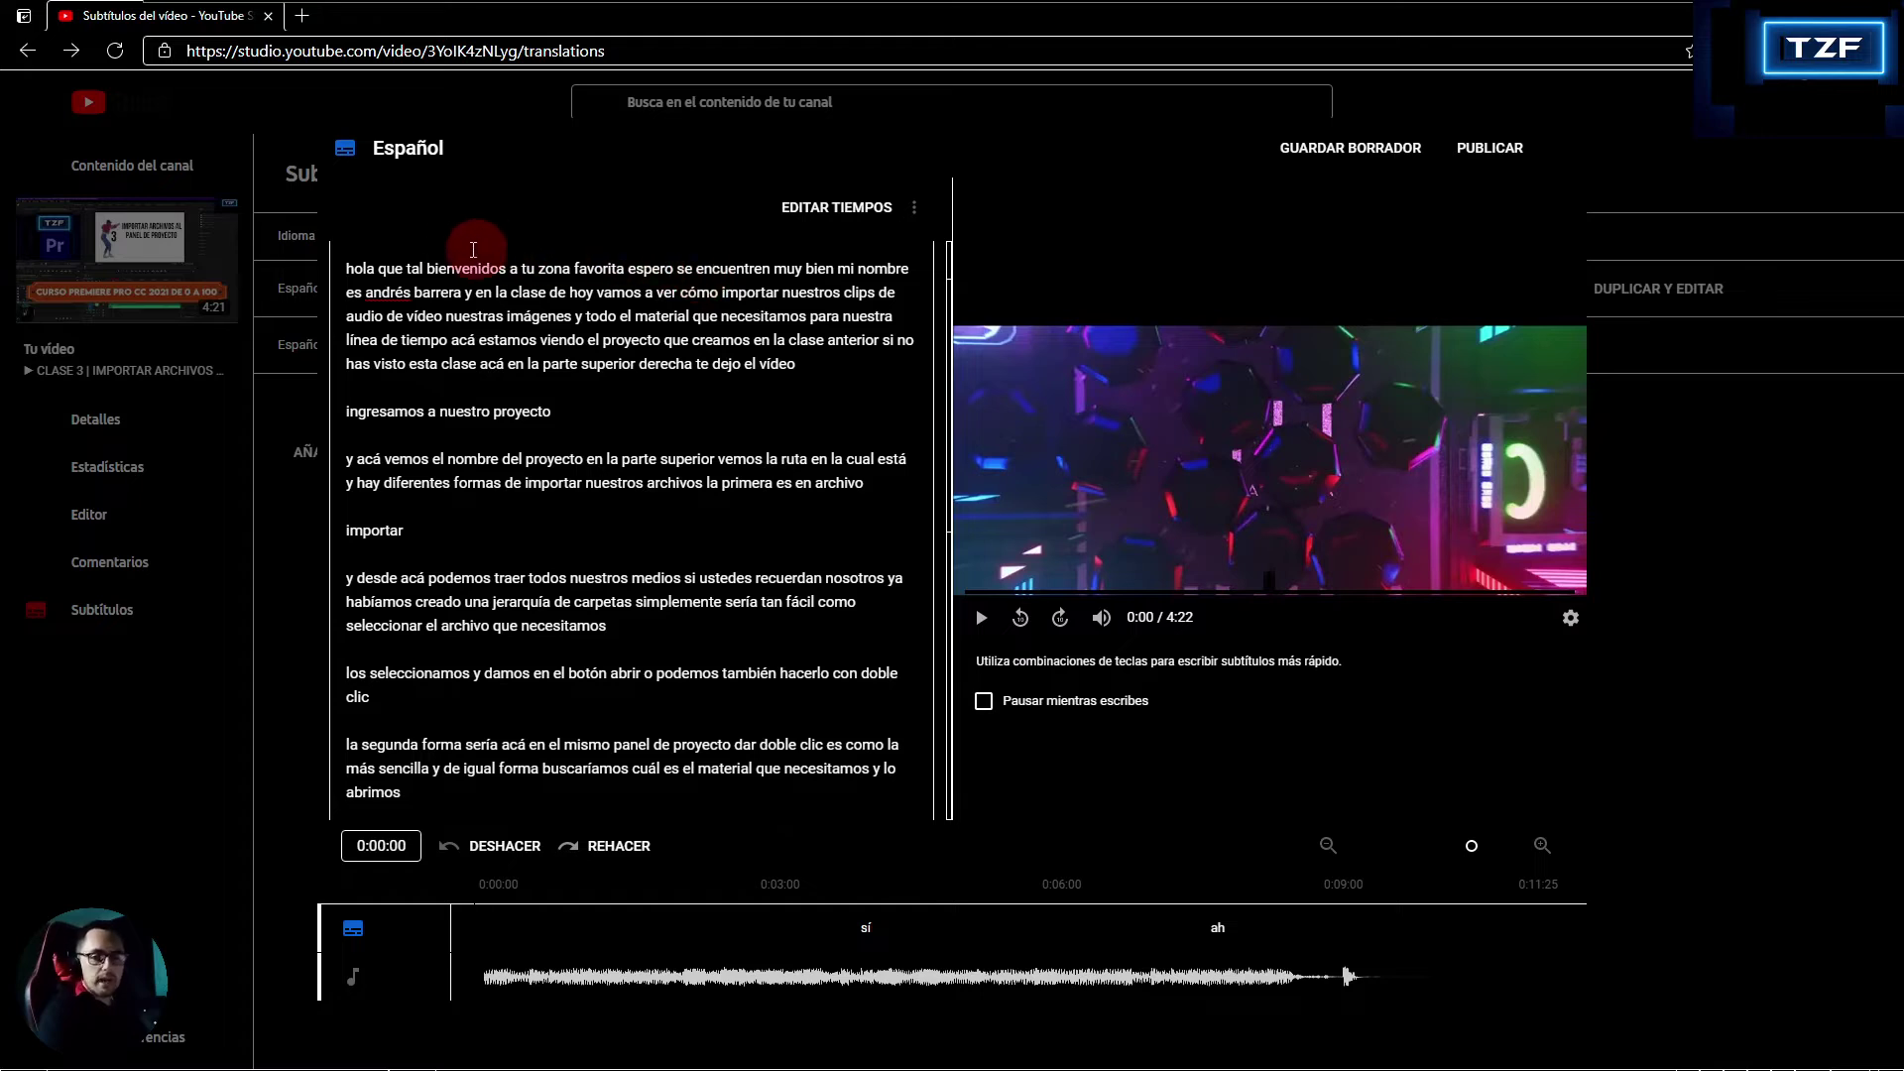
- Select the entire Spanish transcript in the subtitle editor and copy it to the clipboard
right_click(392, 266)
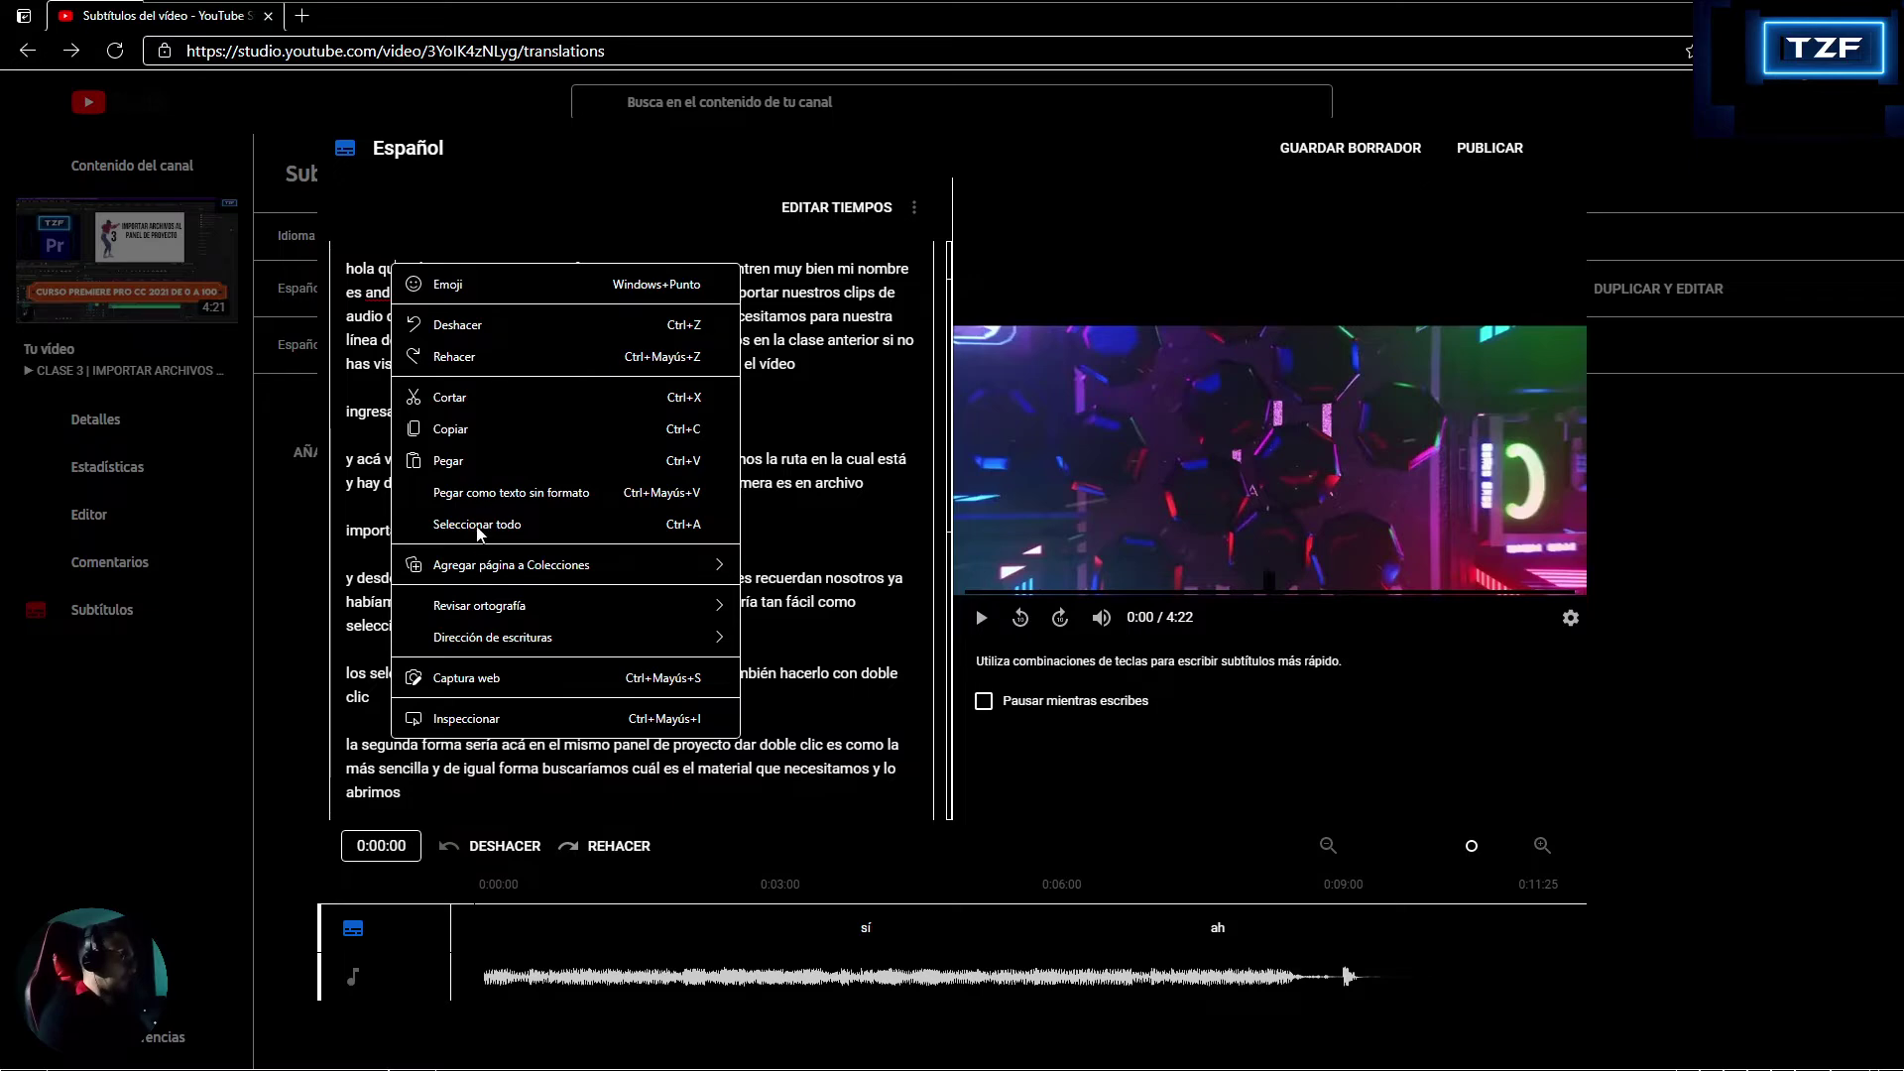
key(Escape)
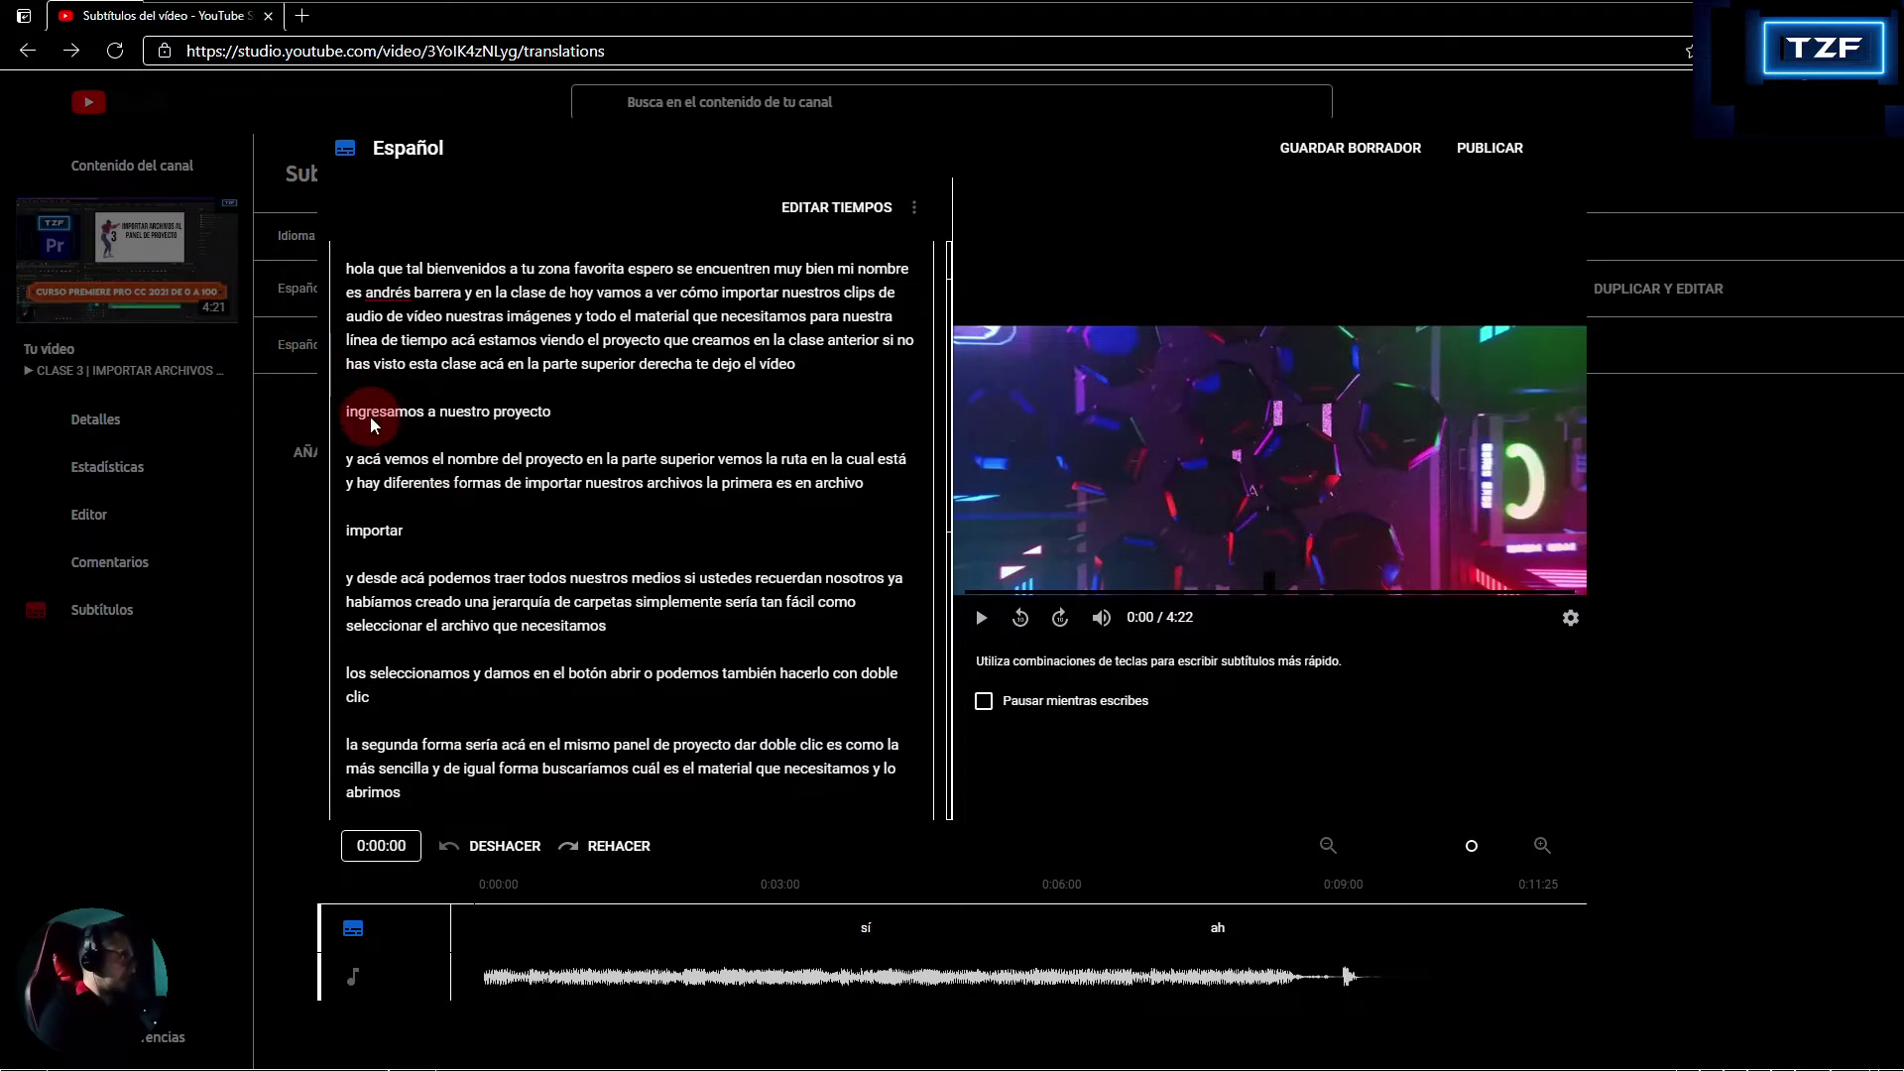
right_click(371, 416)
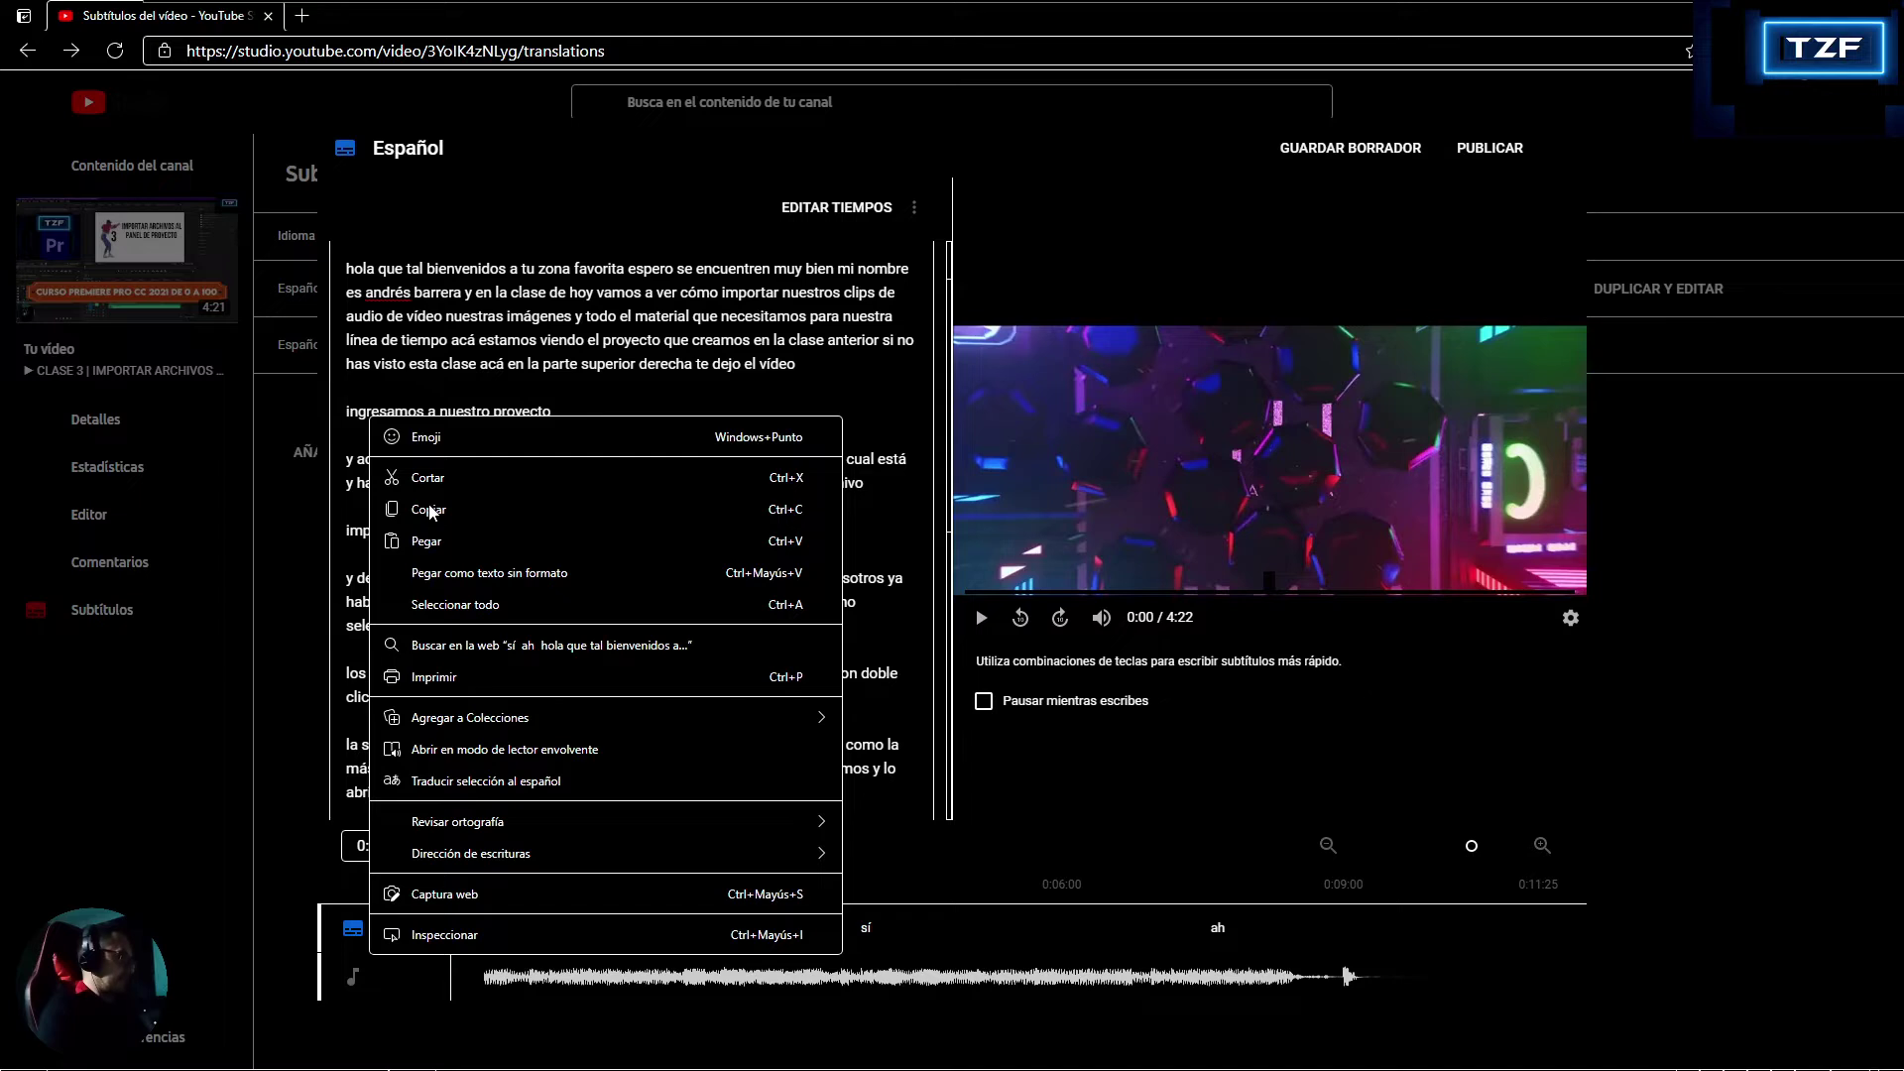
click(429, 511)
click(443, 487)
mouse_move(601, 1056)
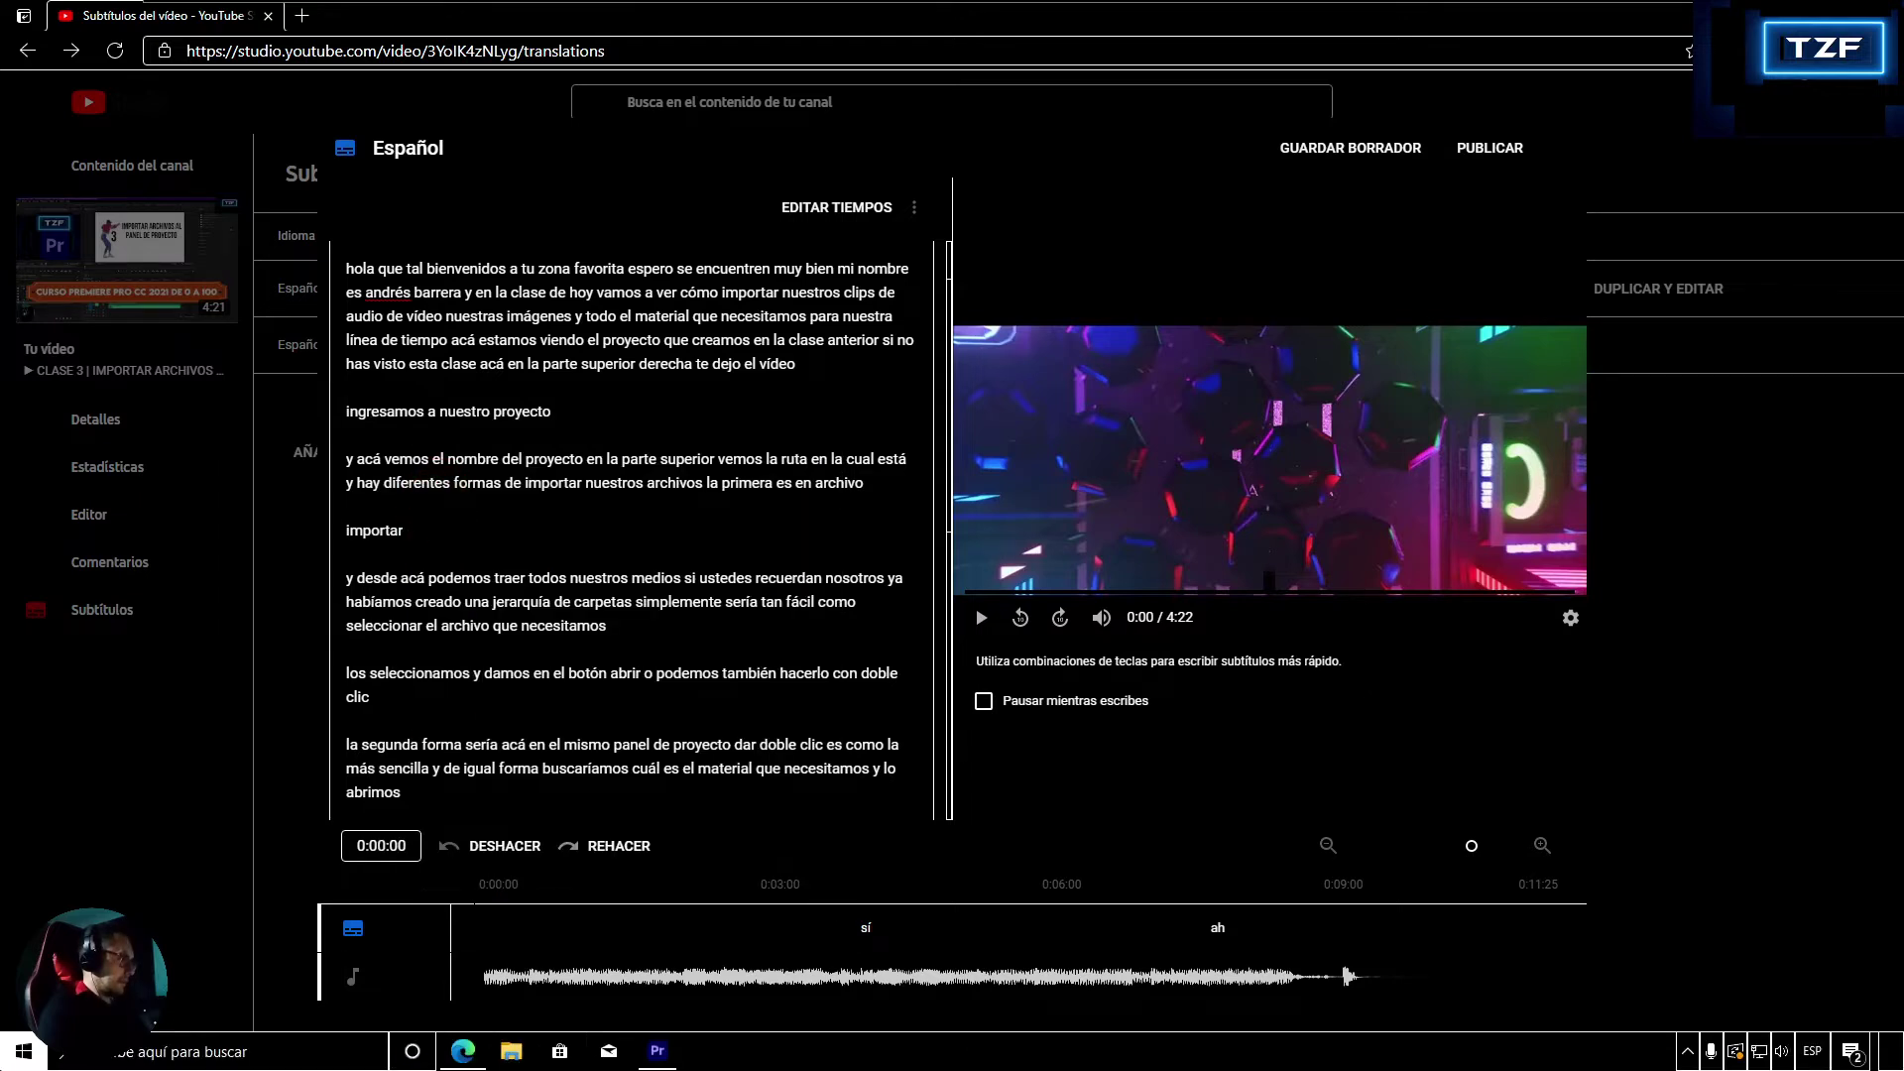
- Find and launch Notepad with a blank document, and maximize its window
click(62, 1054)
text(notepad)
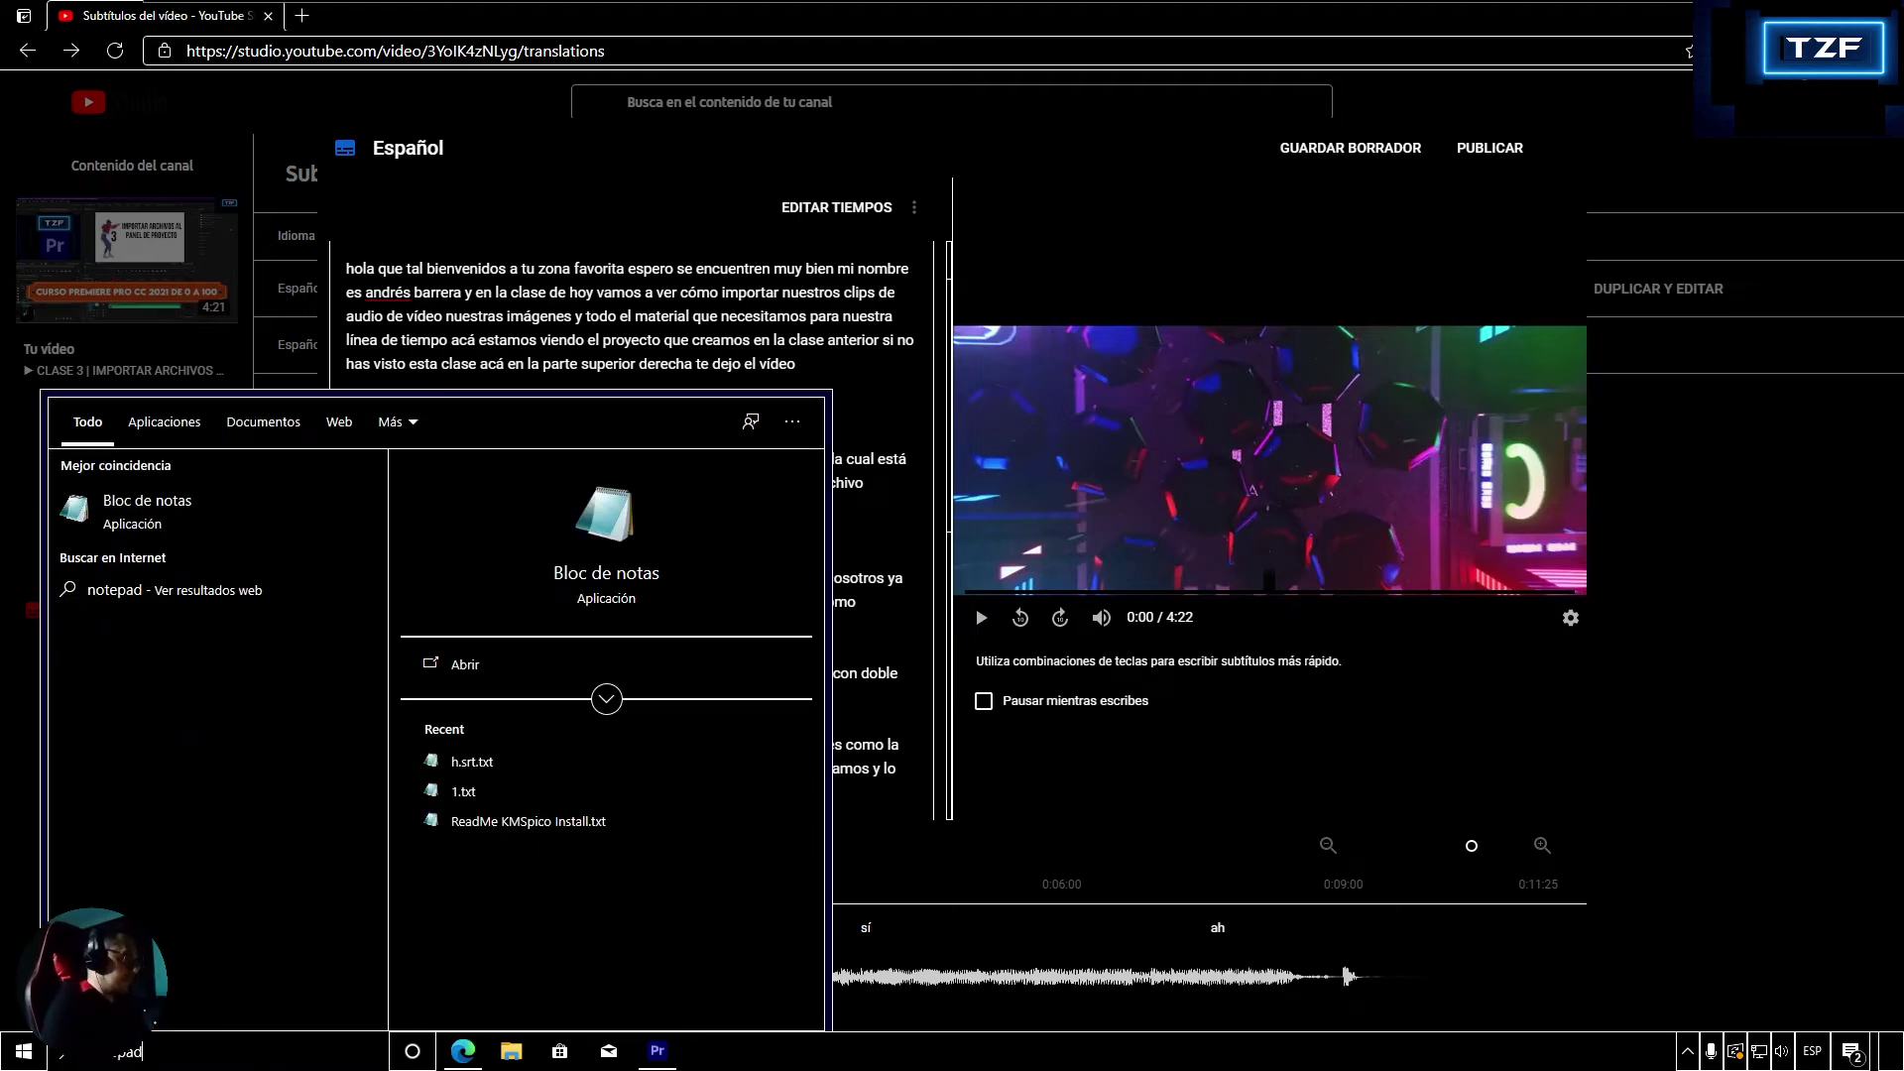
key(Return)
click(260, 573)
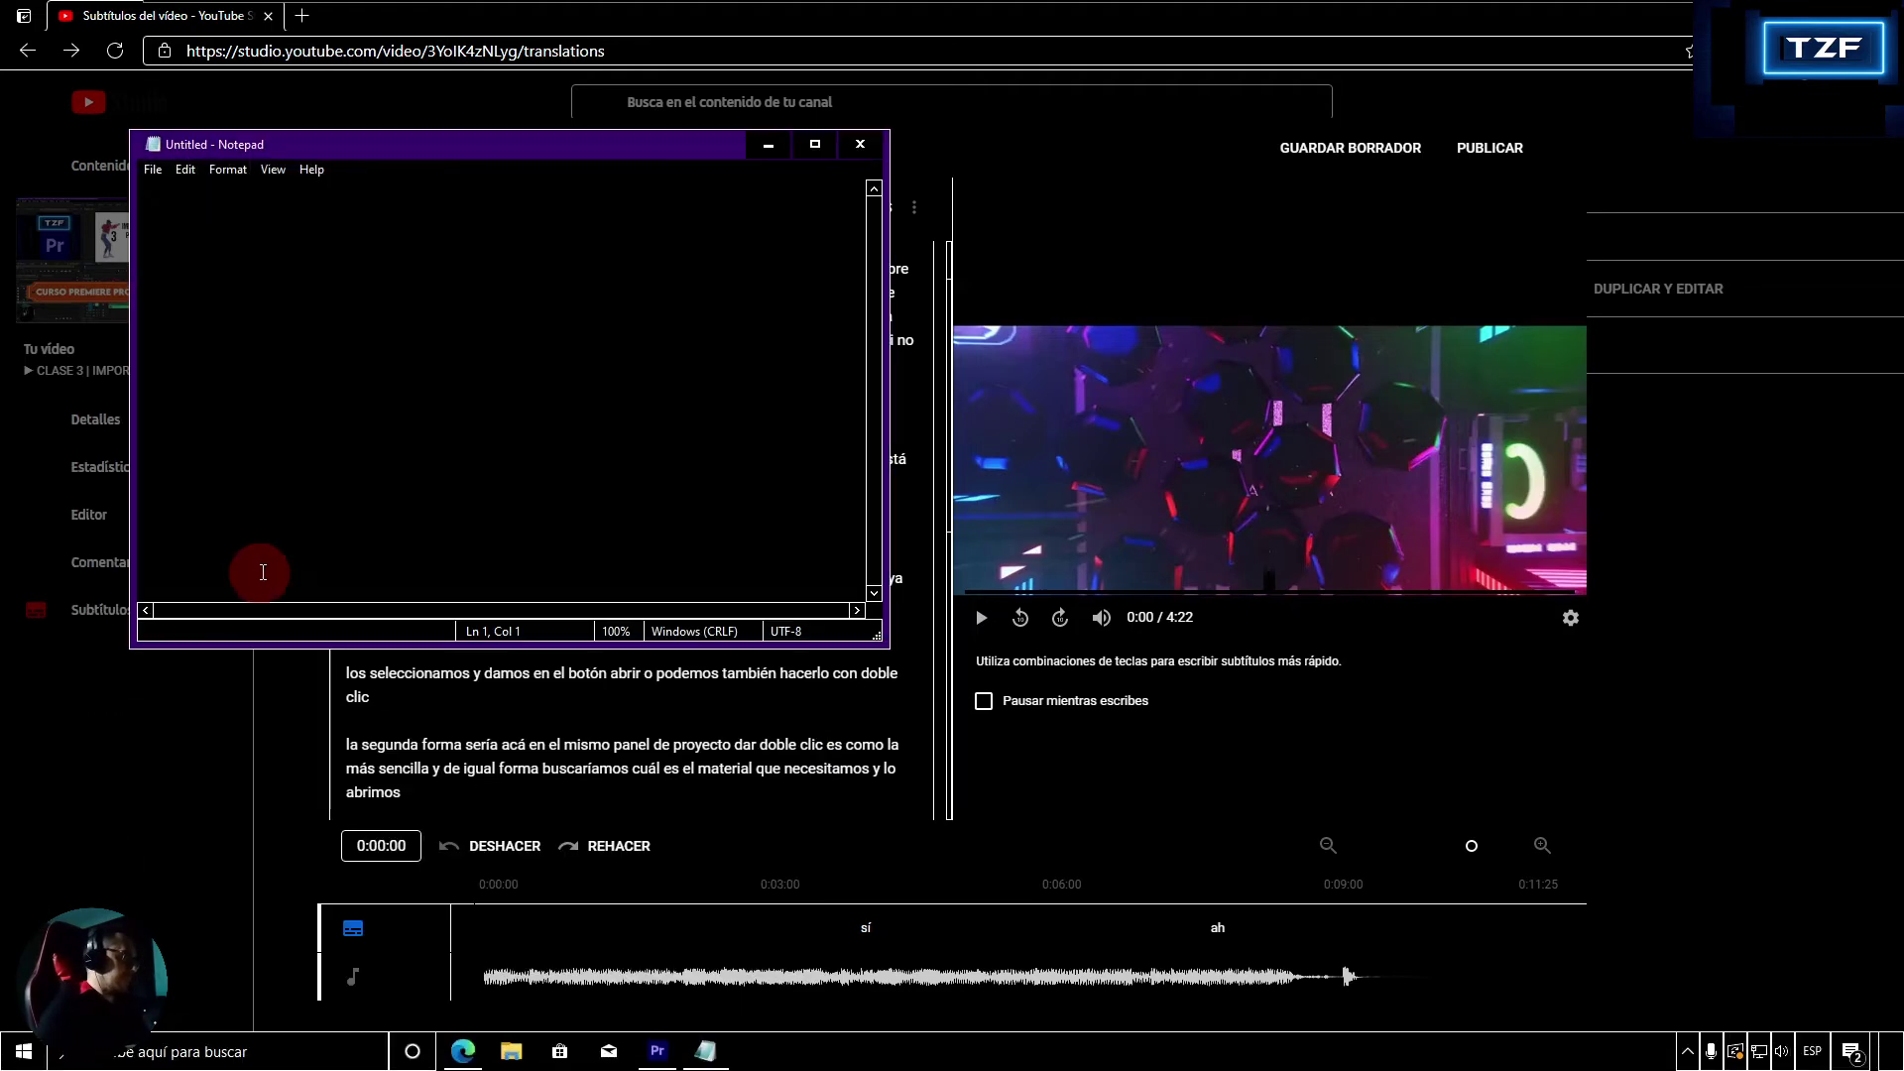
click(220, 260)
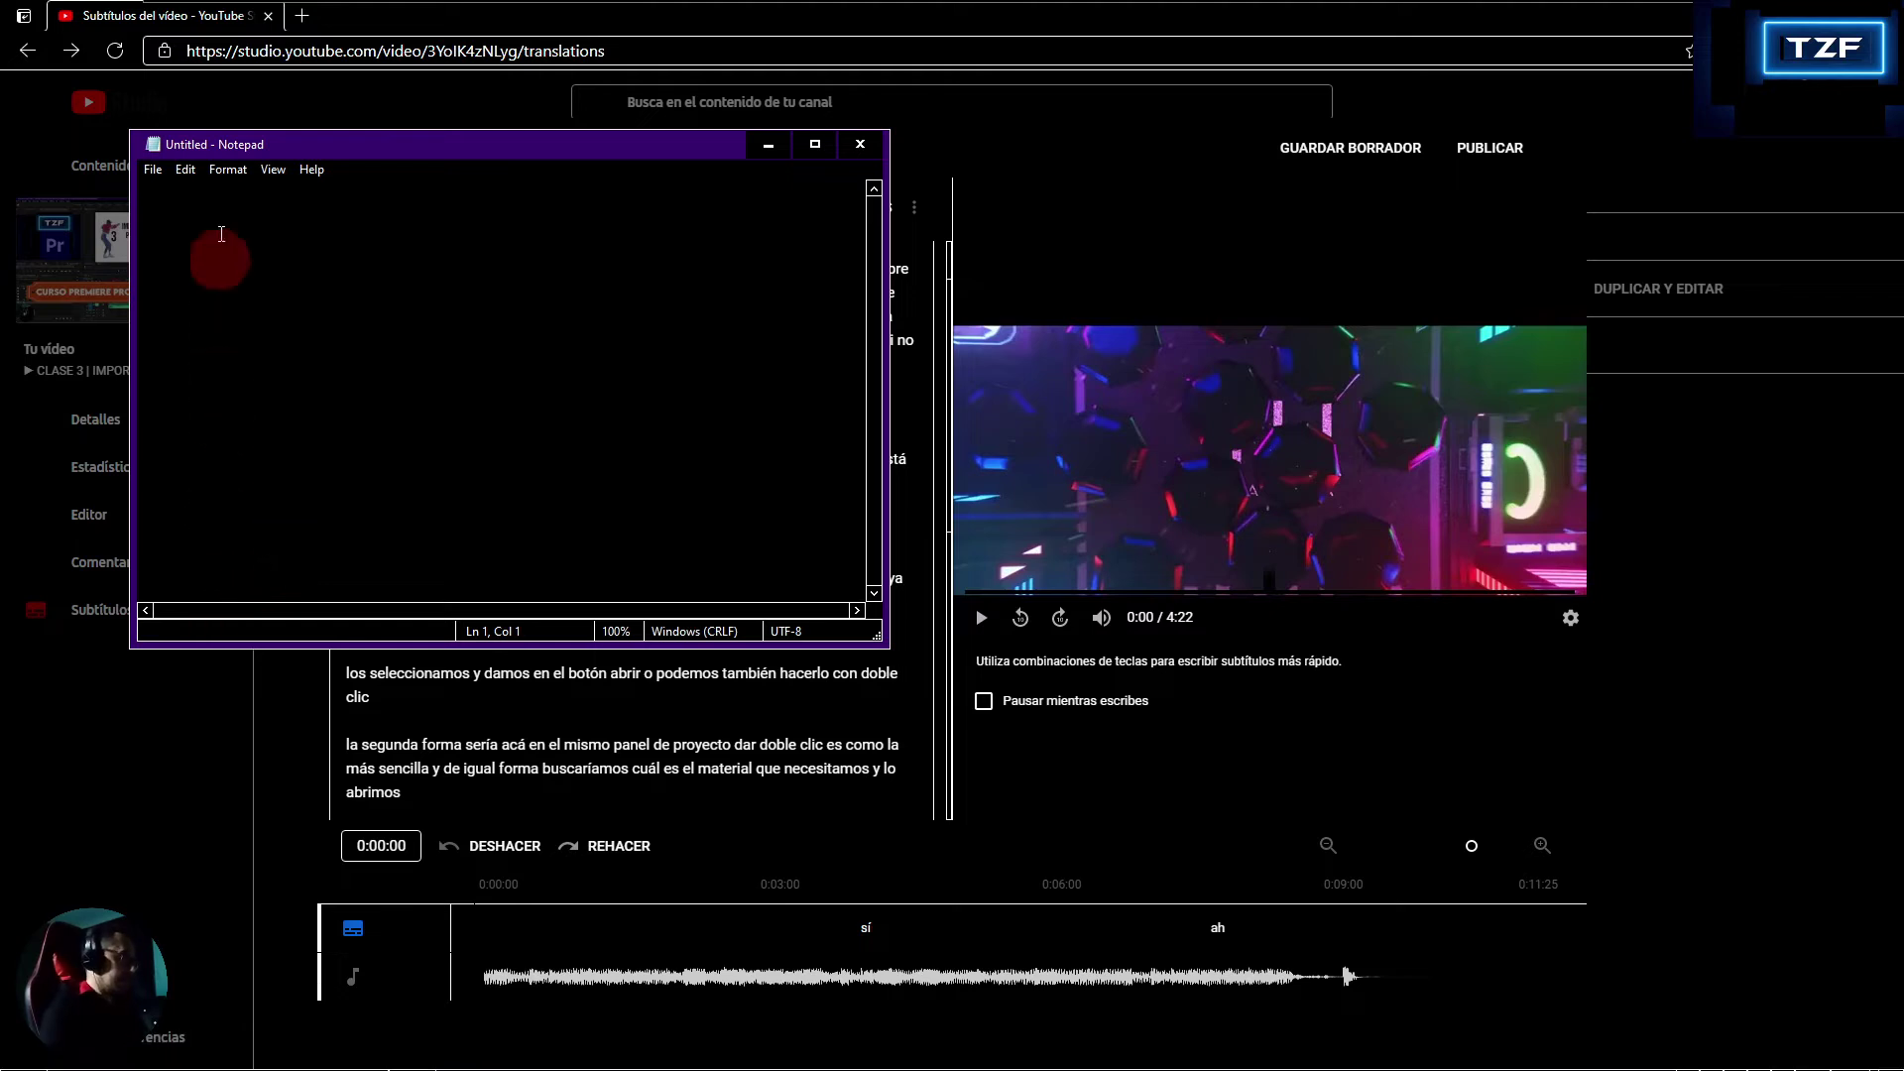
double_click(187, 145)
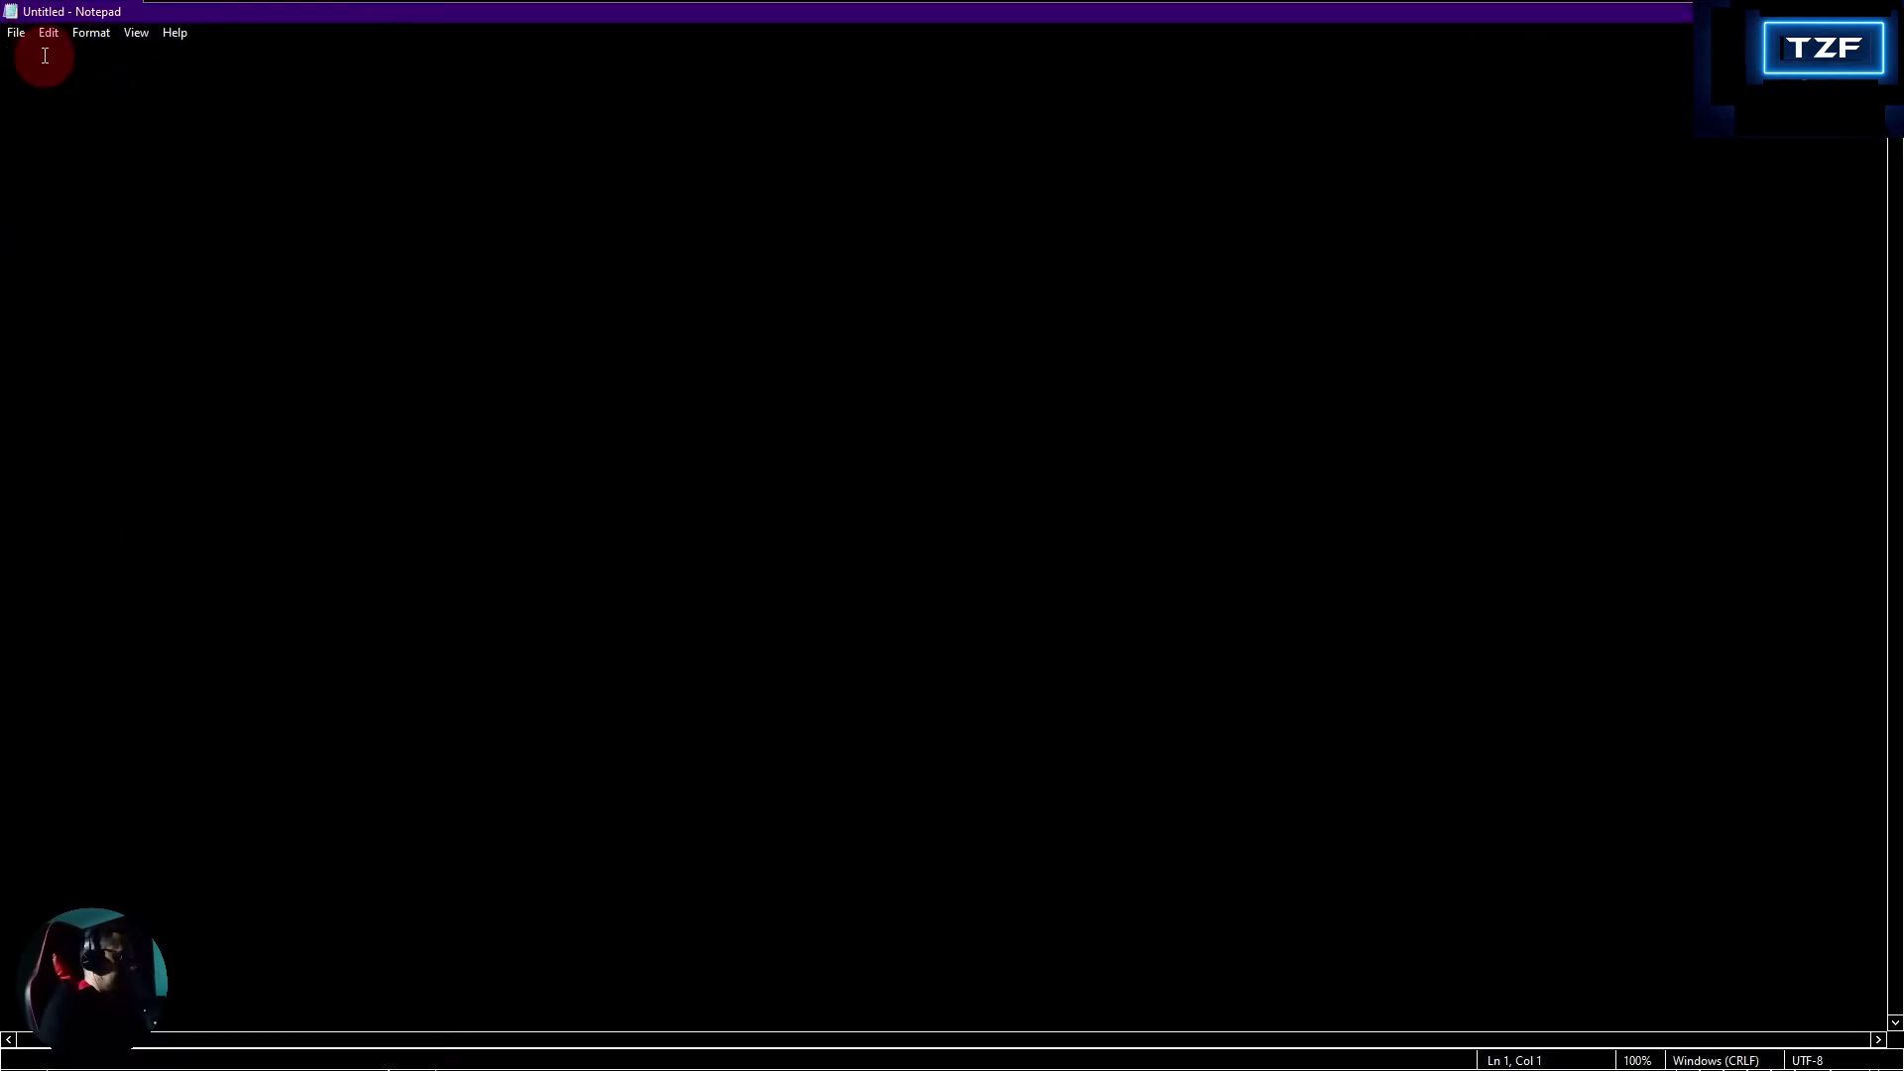
- Paste the copied transcript into the blank Notepad document and bring the beginning of its lines into view
click(46, 33)
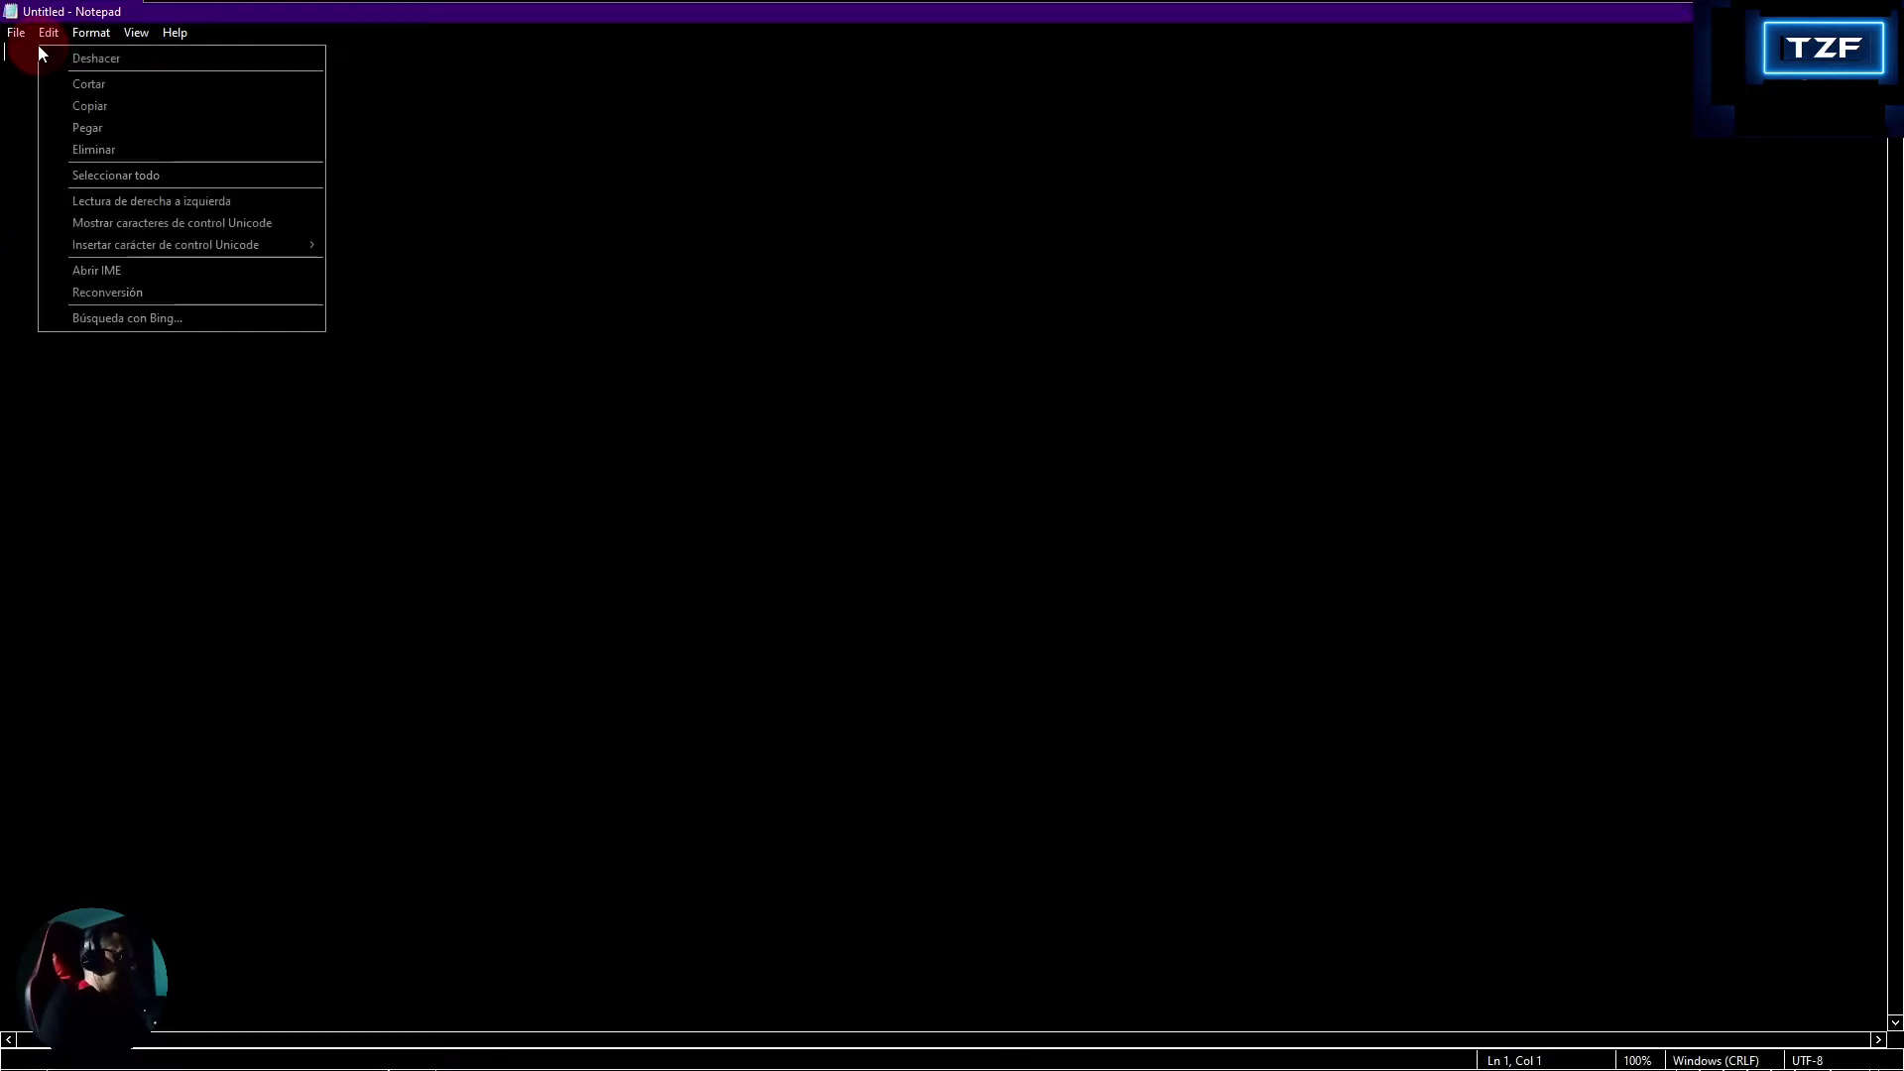
click(86, 128)
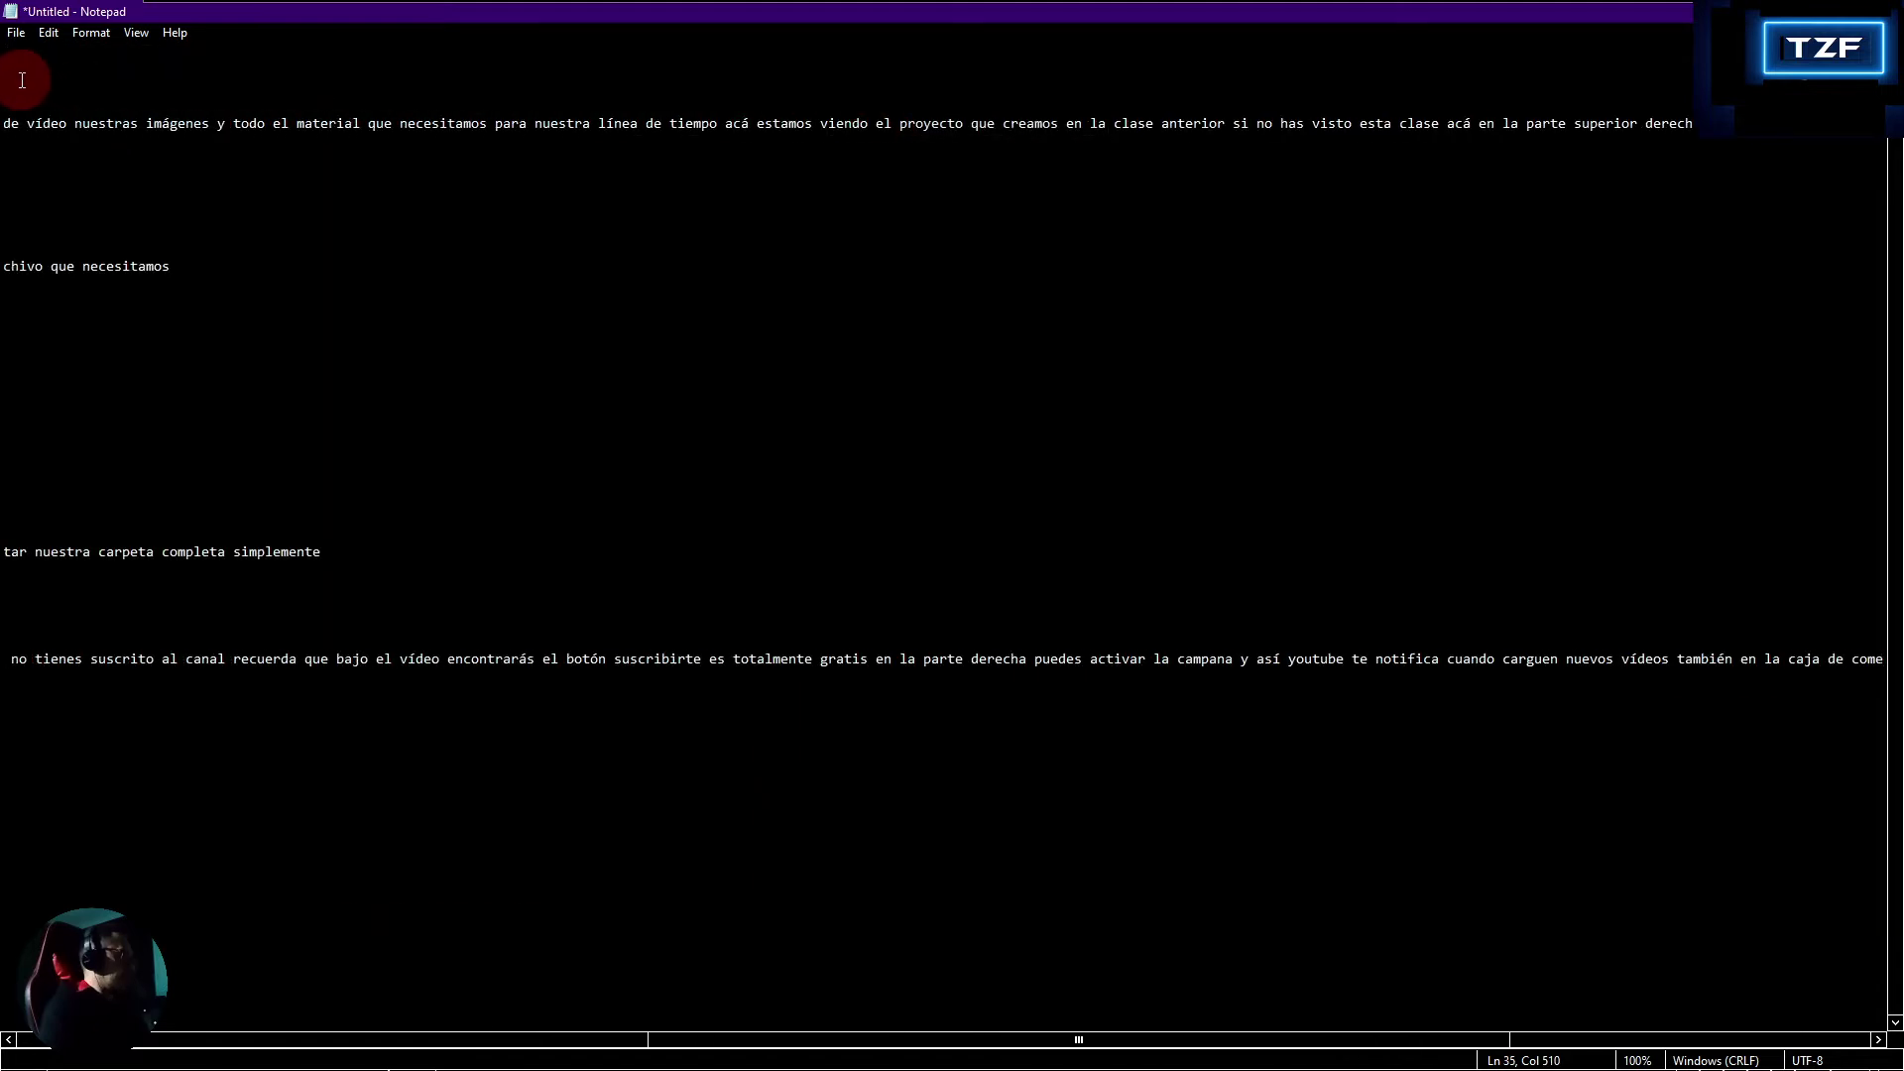
scroll(22, 79, left, 10)
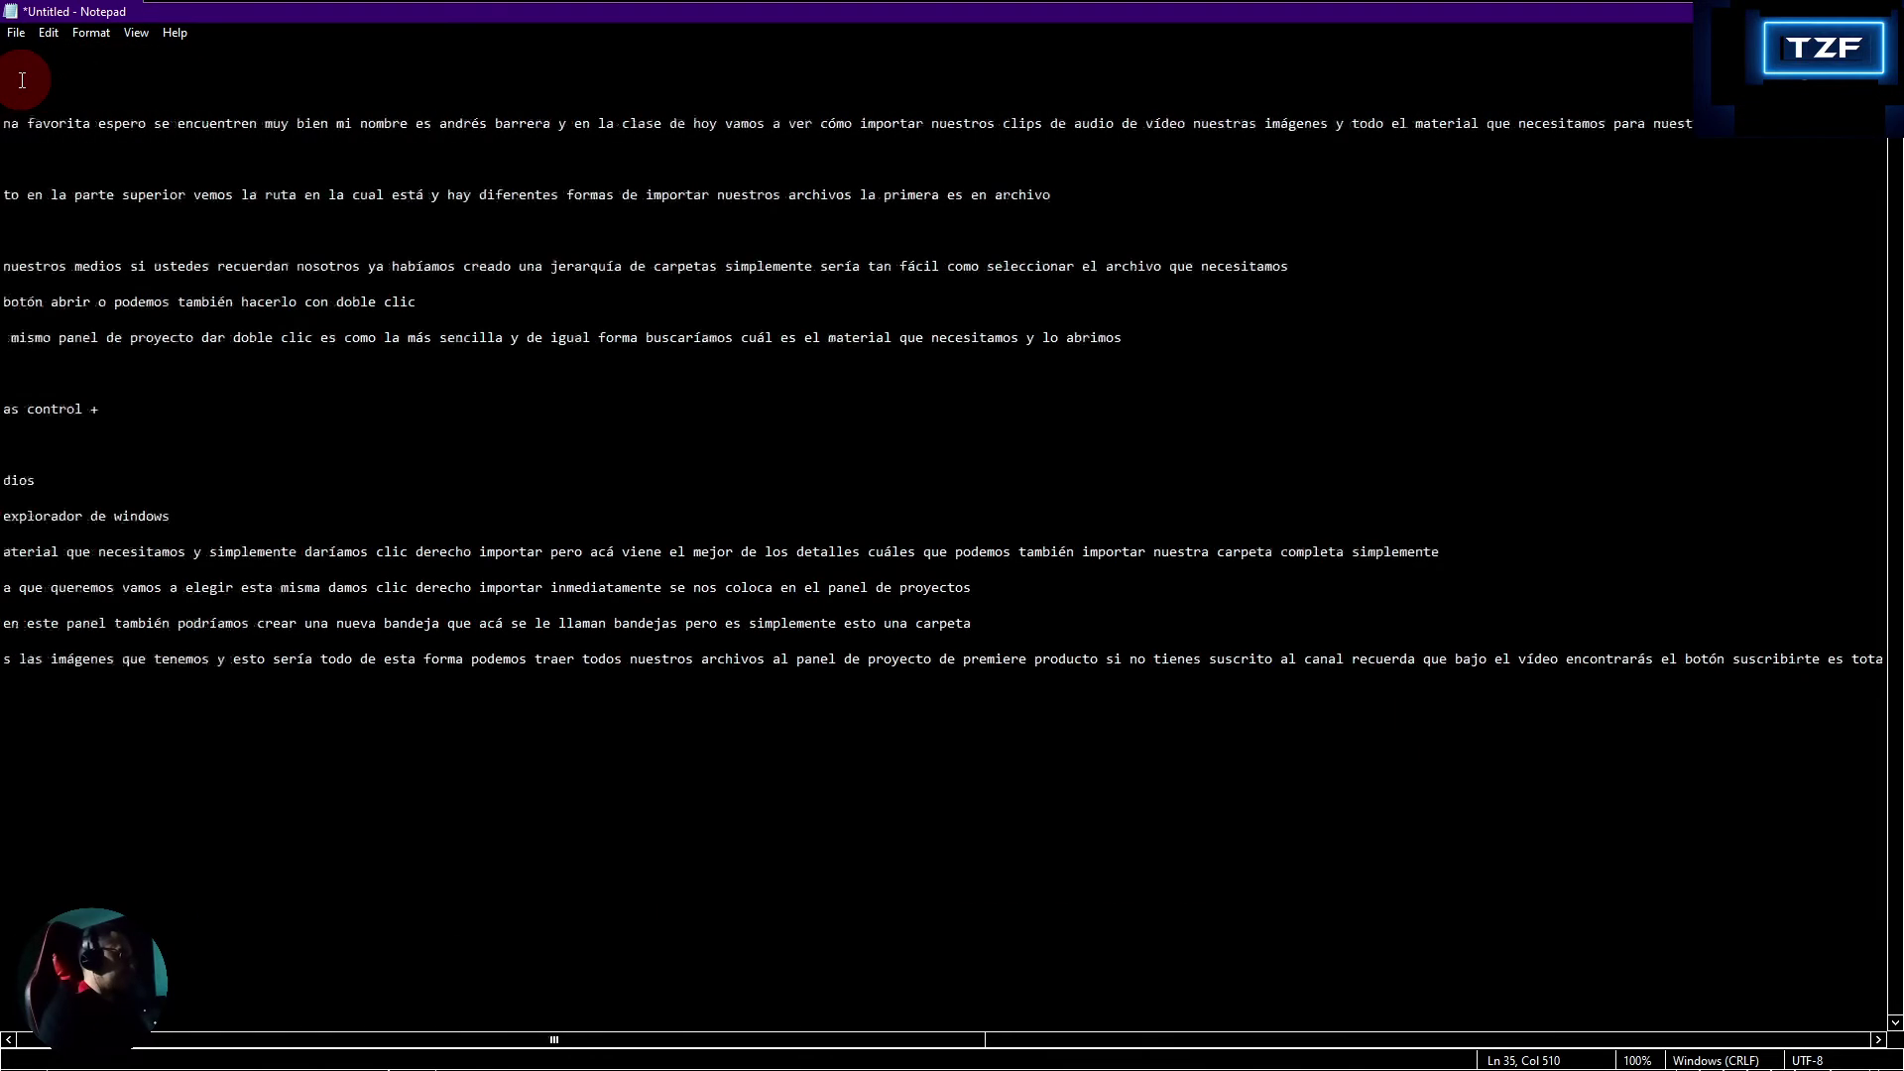
scroll(22, 80, left, 3)
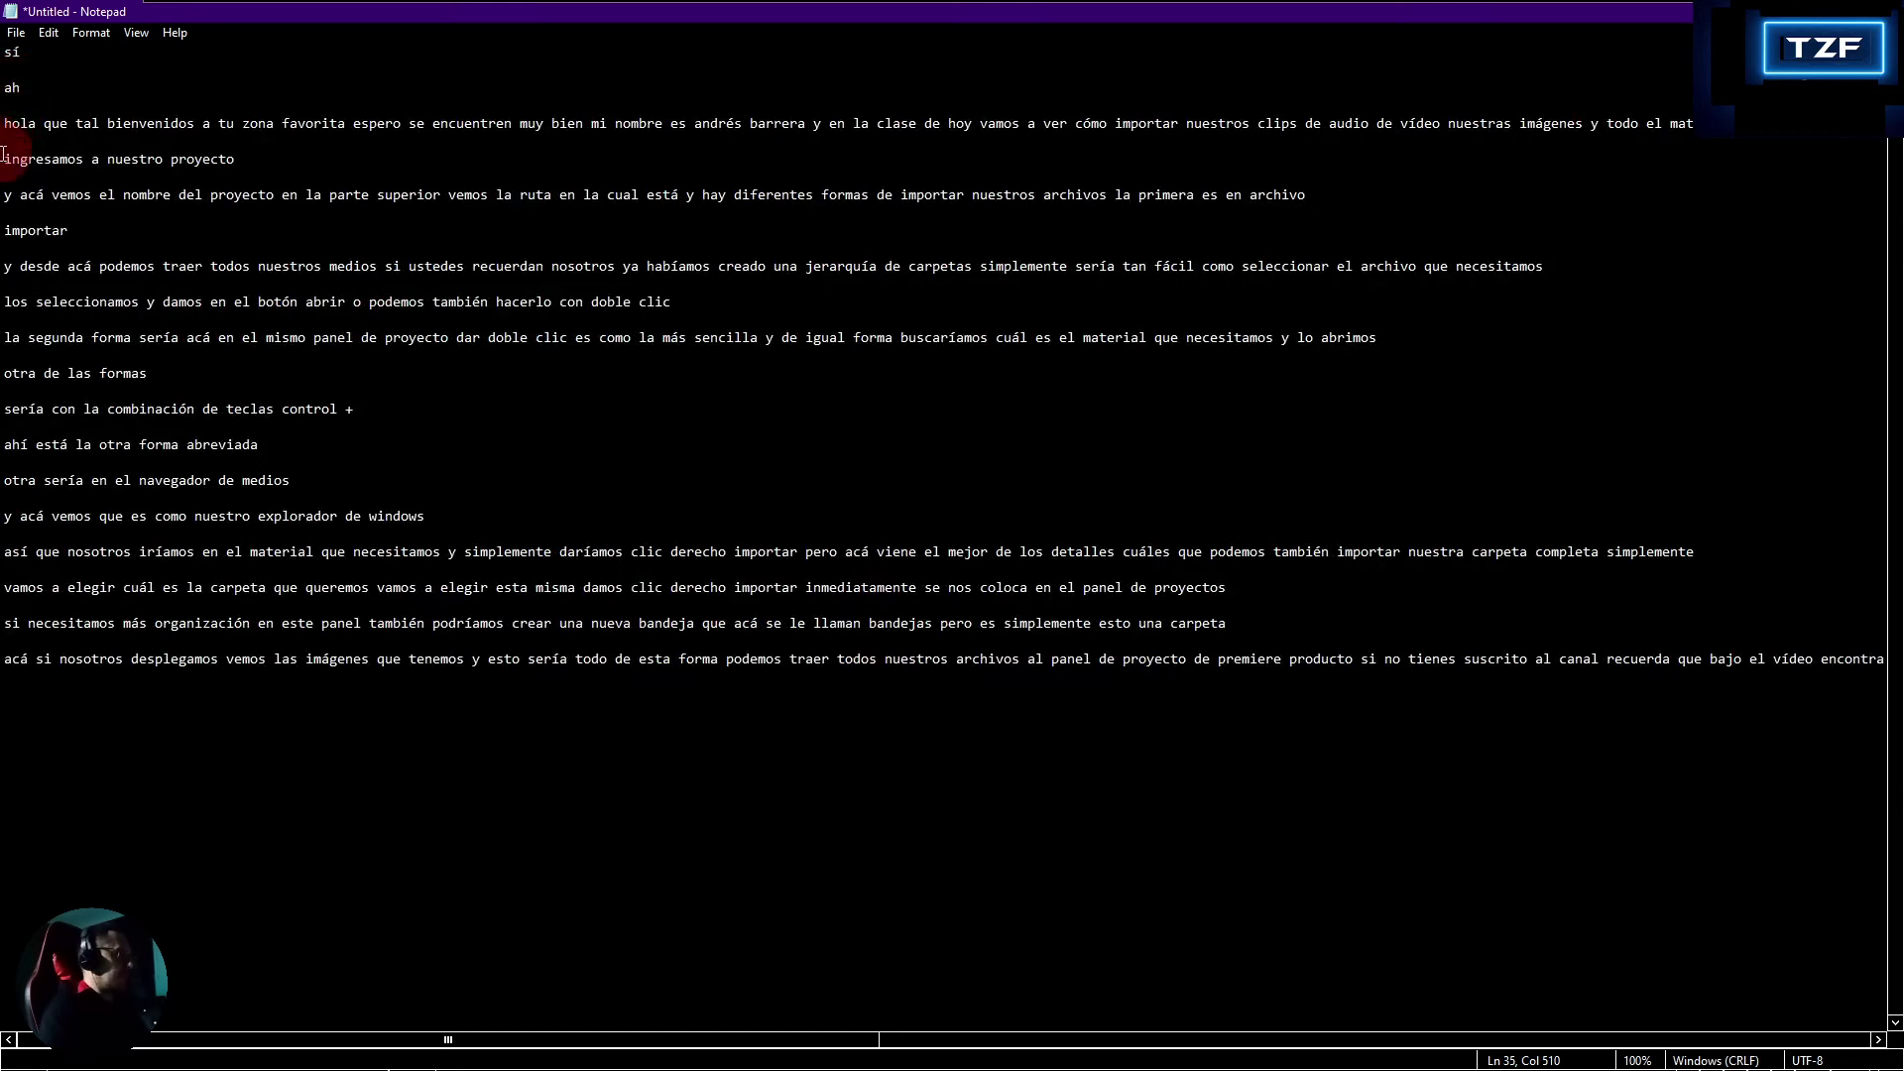
- Delete the stray words "sí" and "ah" at the start of the pasted transcript
click(5, 55)
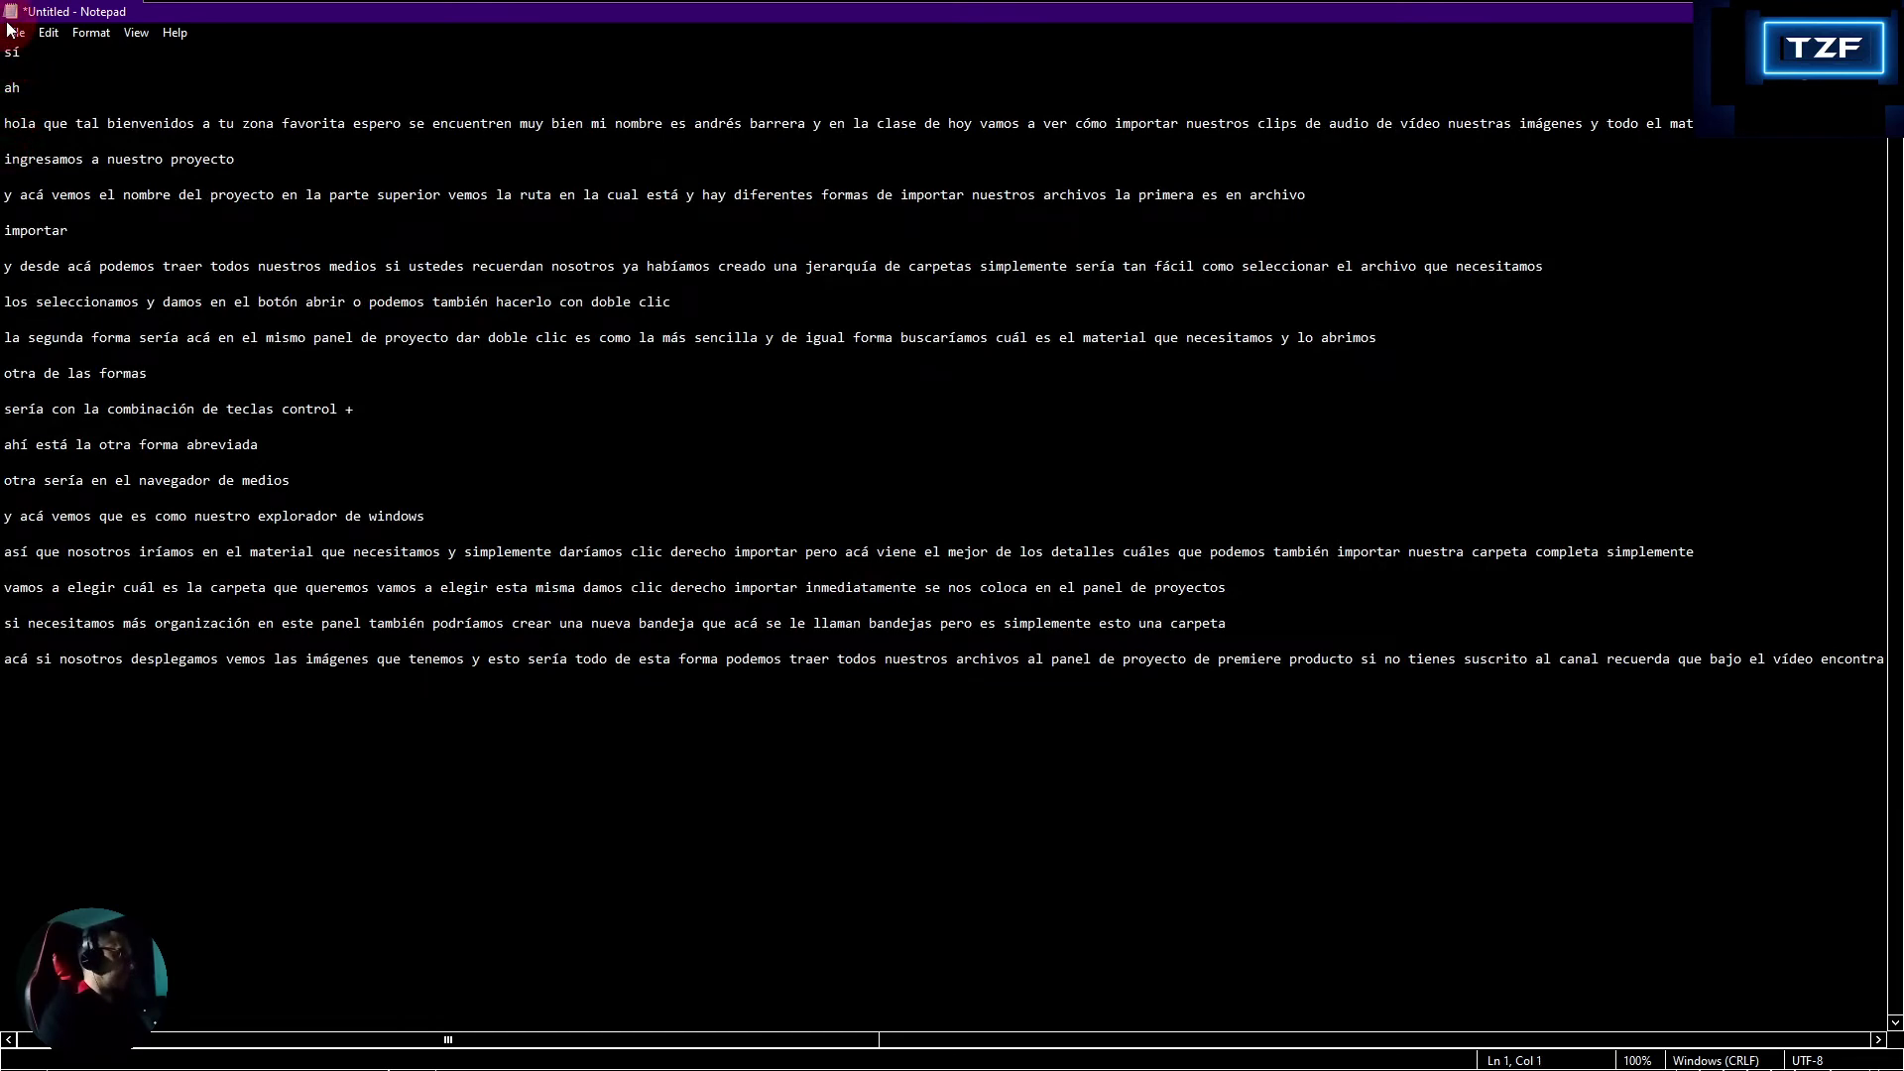
key(Delete)
key(Delete)
key(Delete)
key(Delete)
key(Delete)
key(Delete)
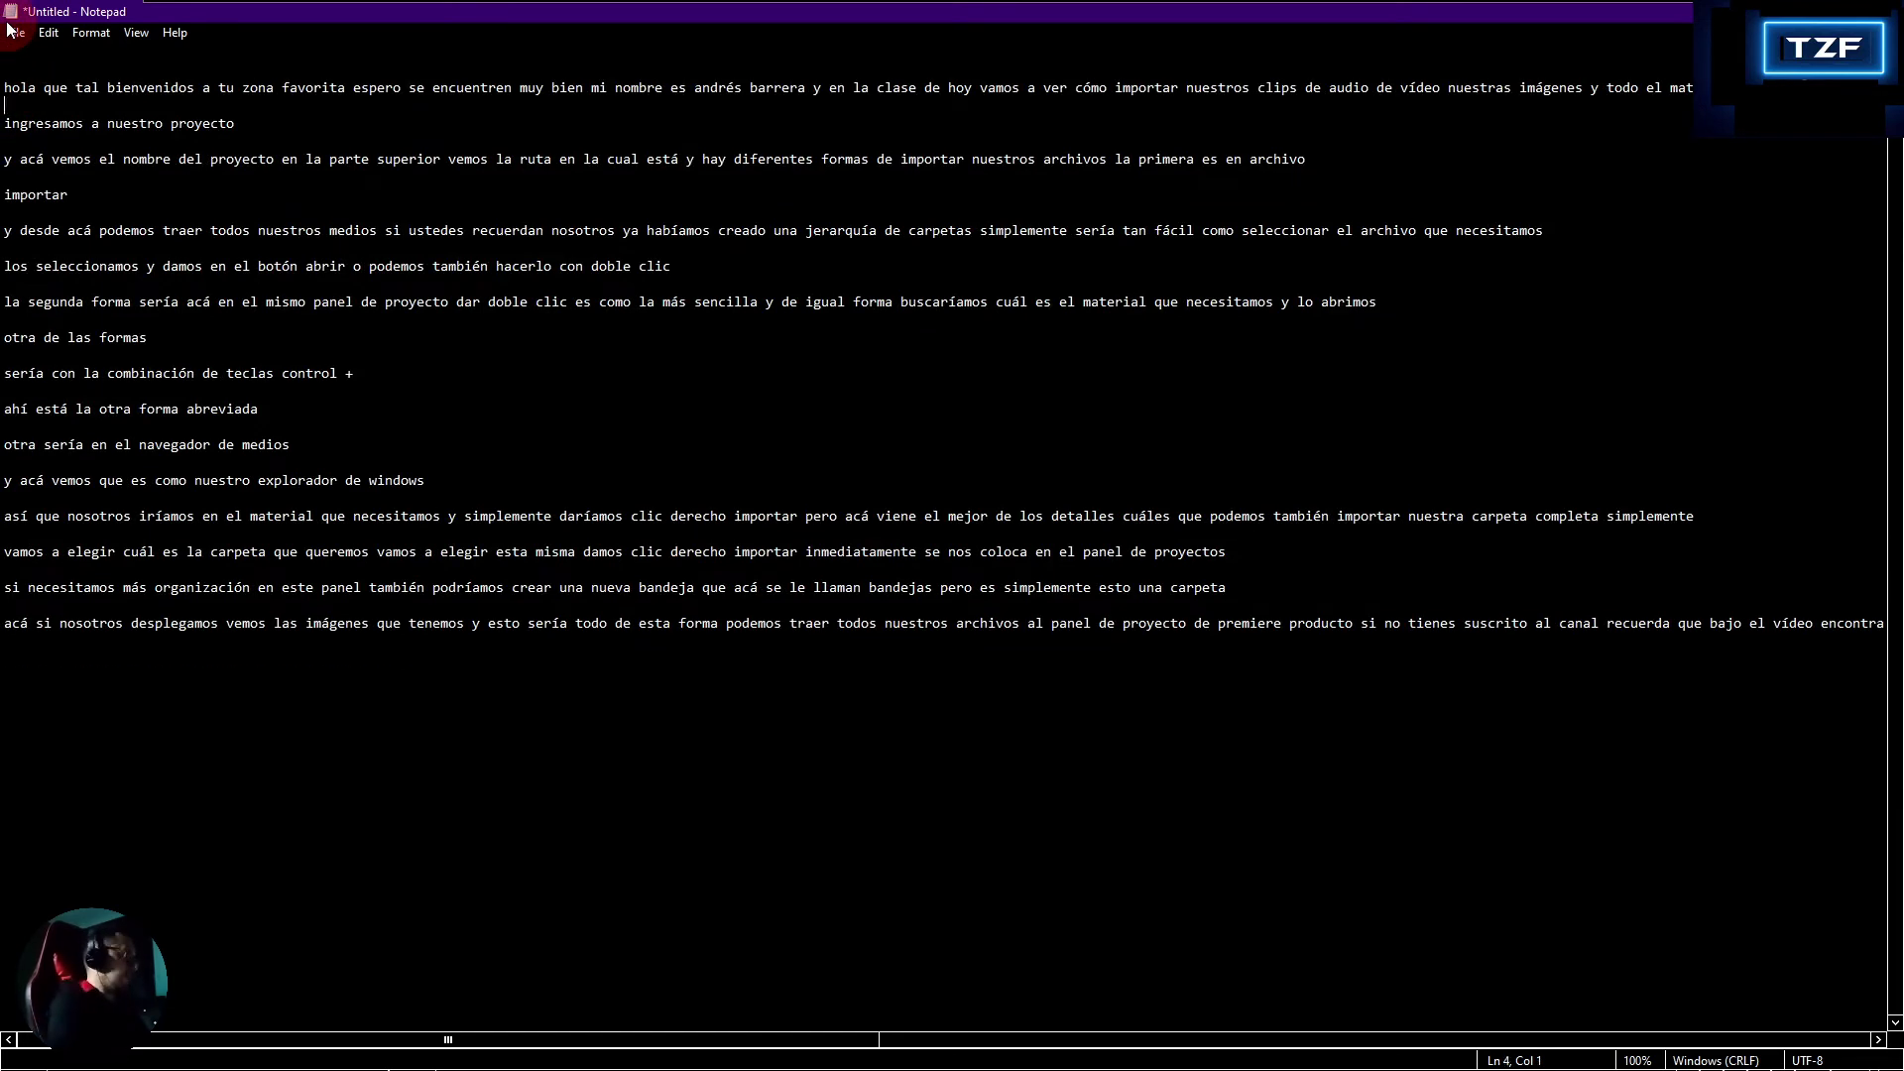
- Select the opening phrase from "hola que tal bienvenidos" through "mi nombre es" in the transcript and copy it
click(430, 106)
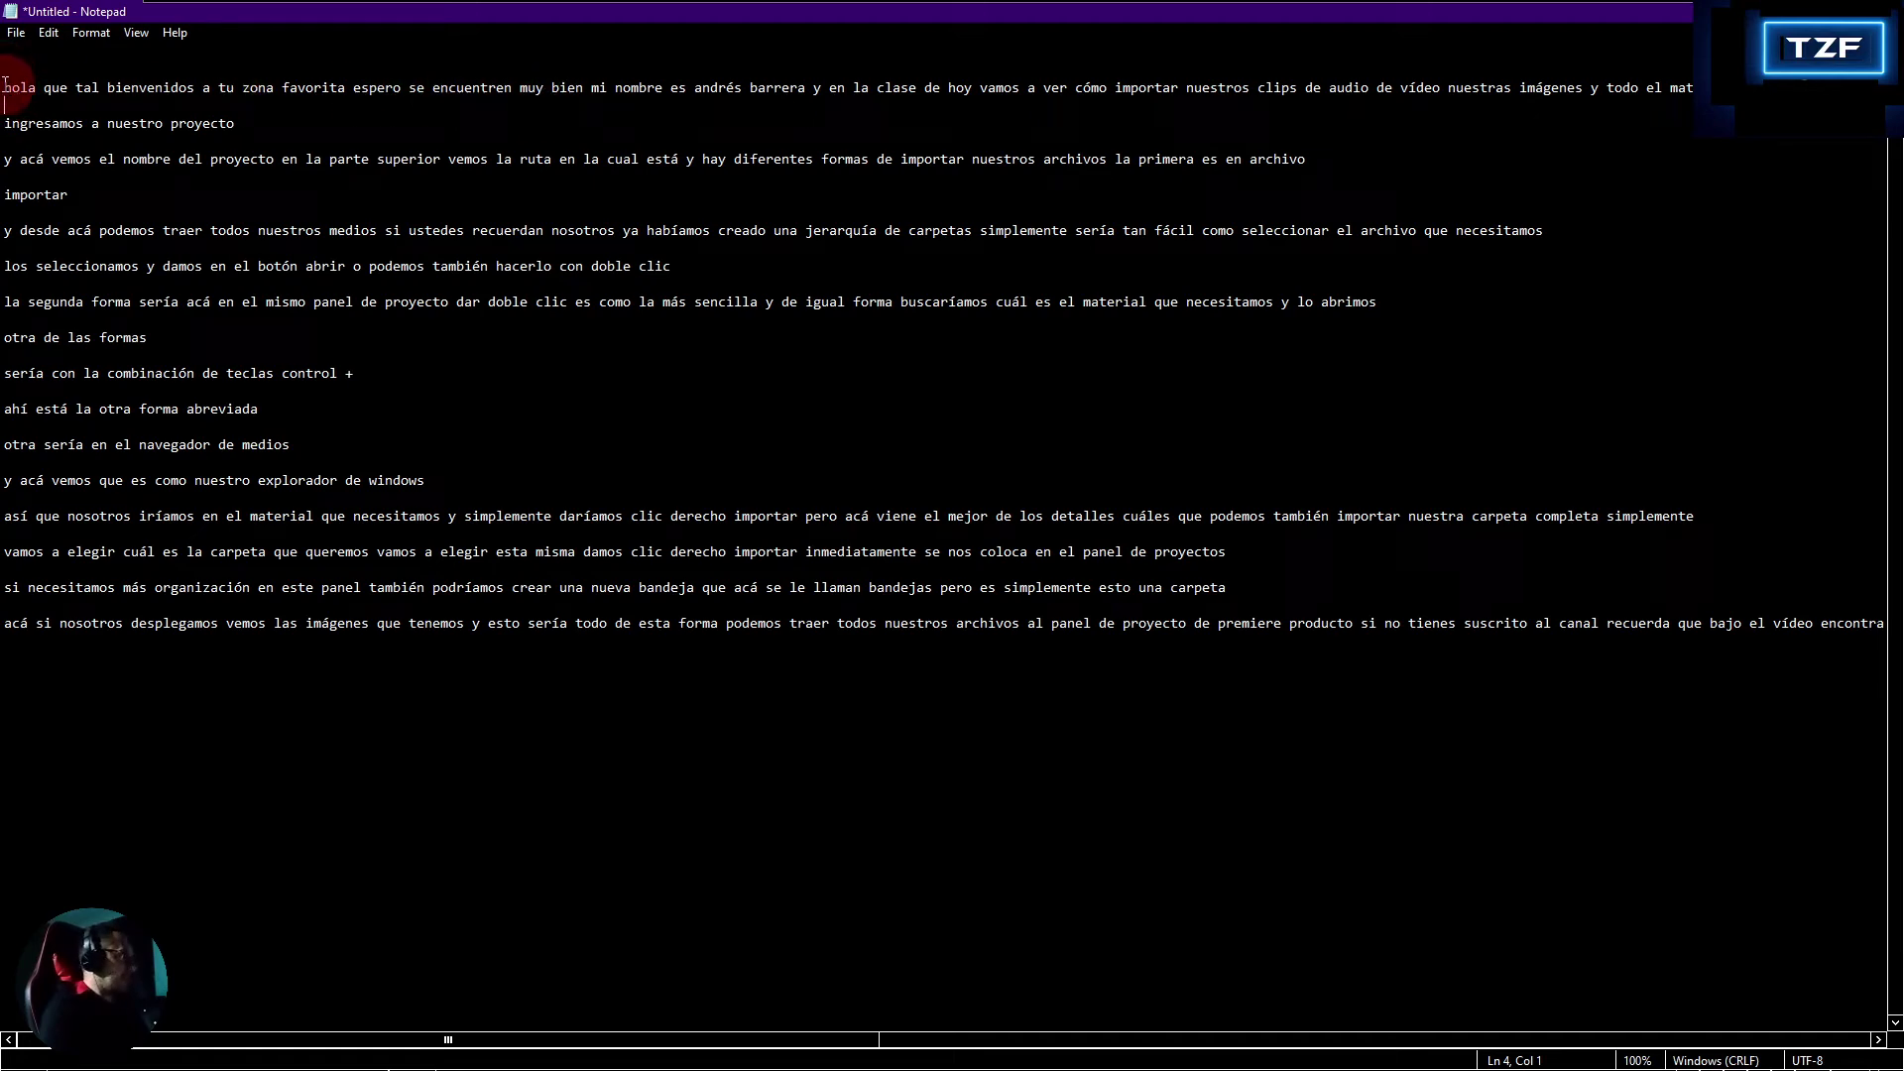
click(319, 85)
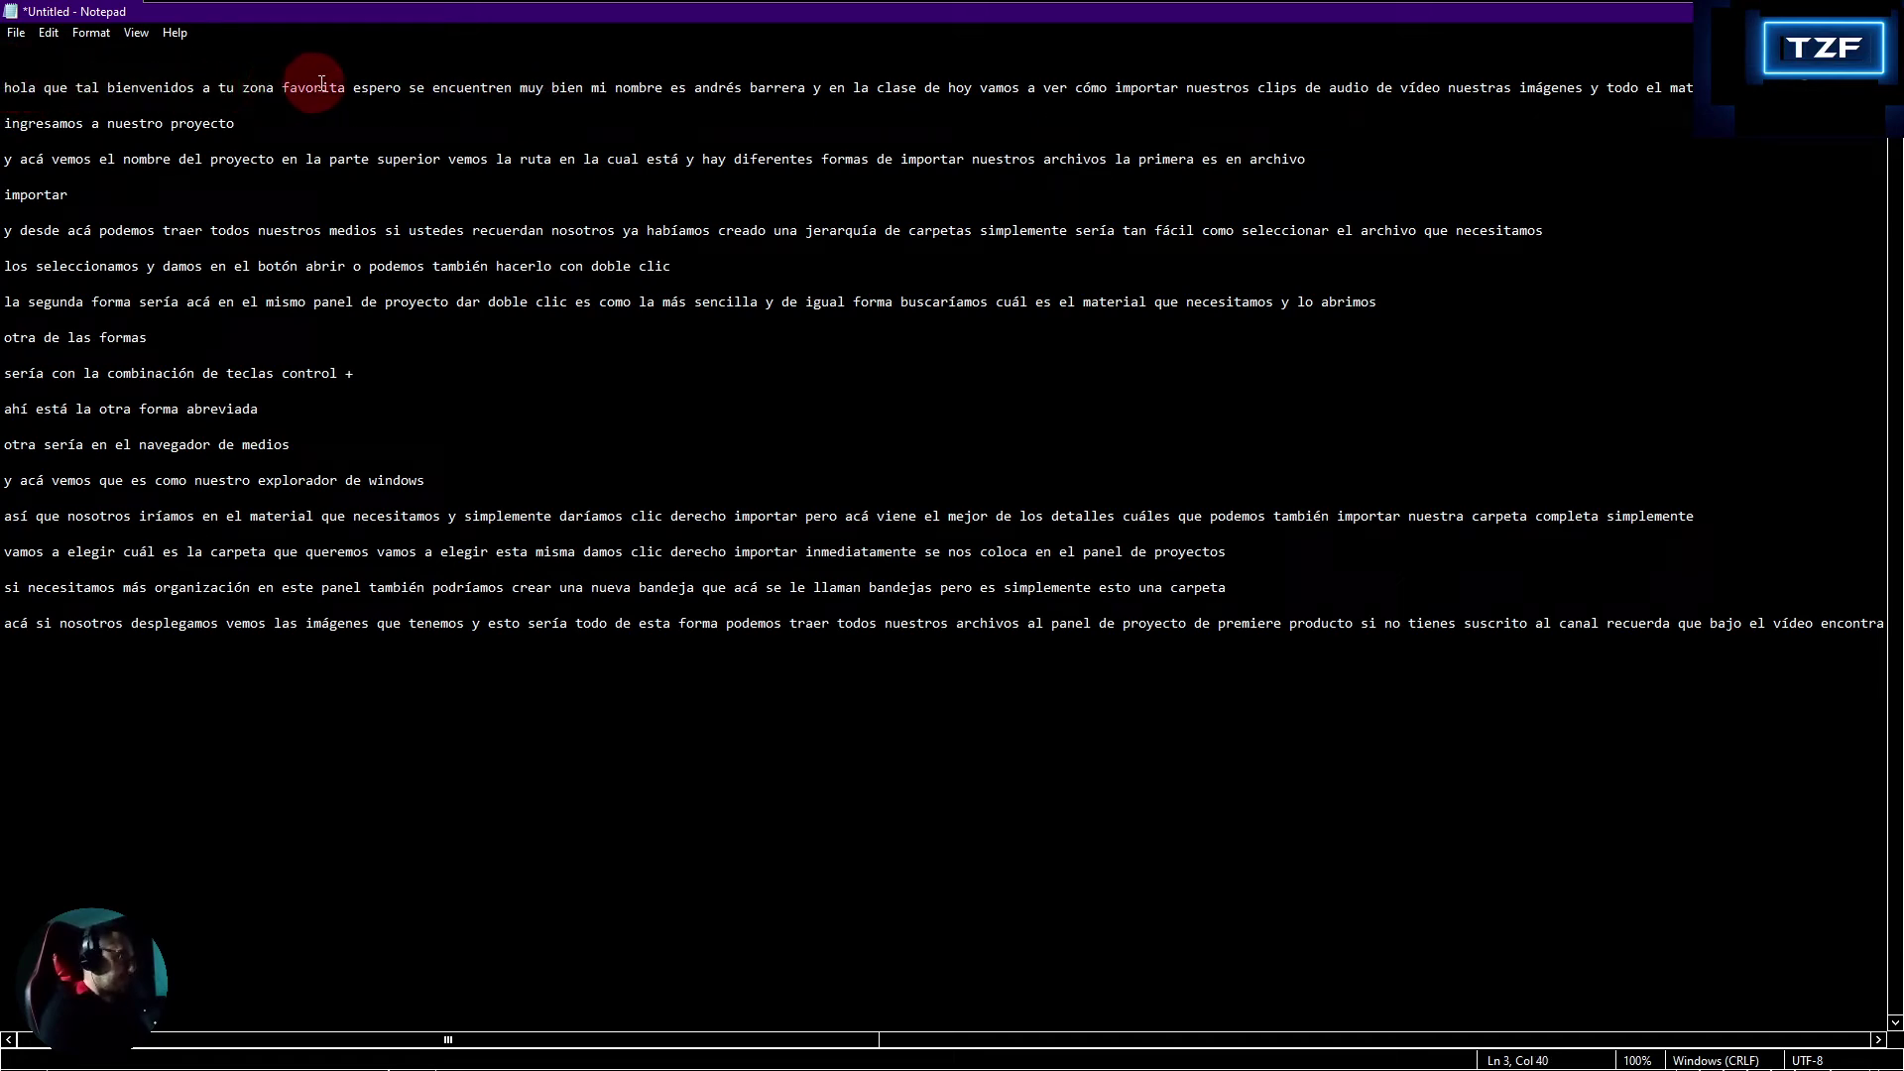
click(497, 85)
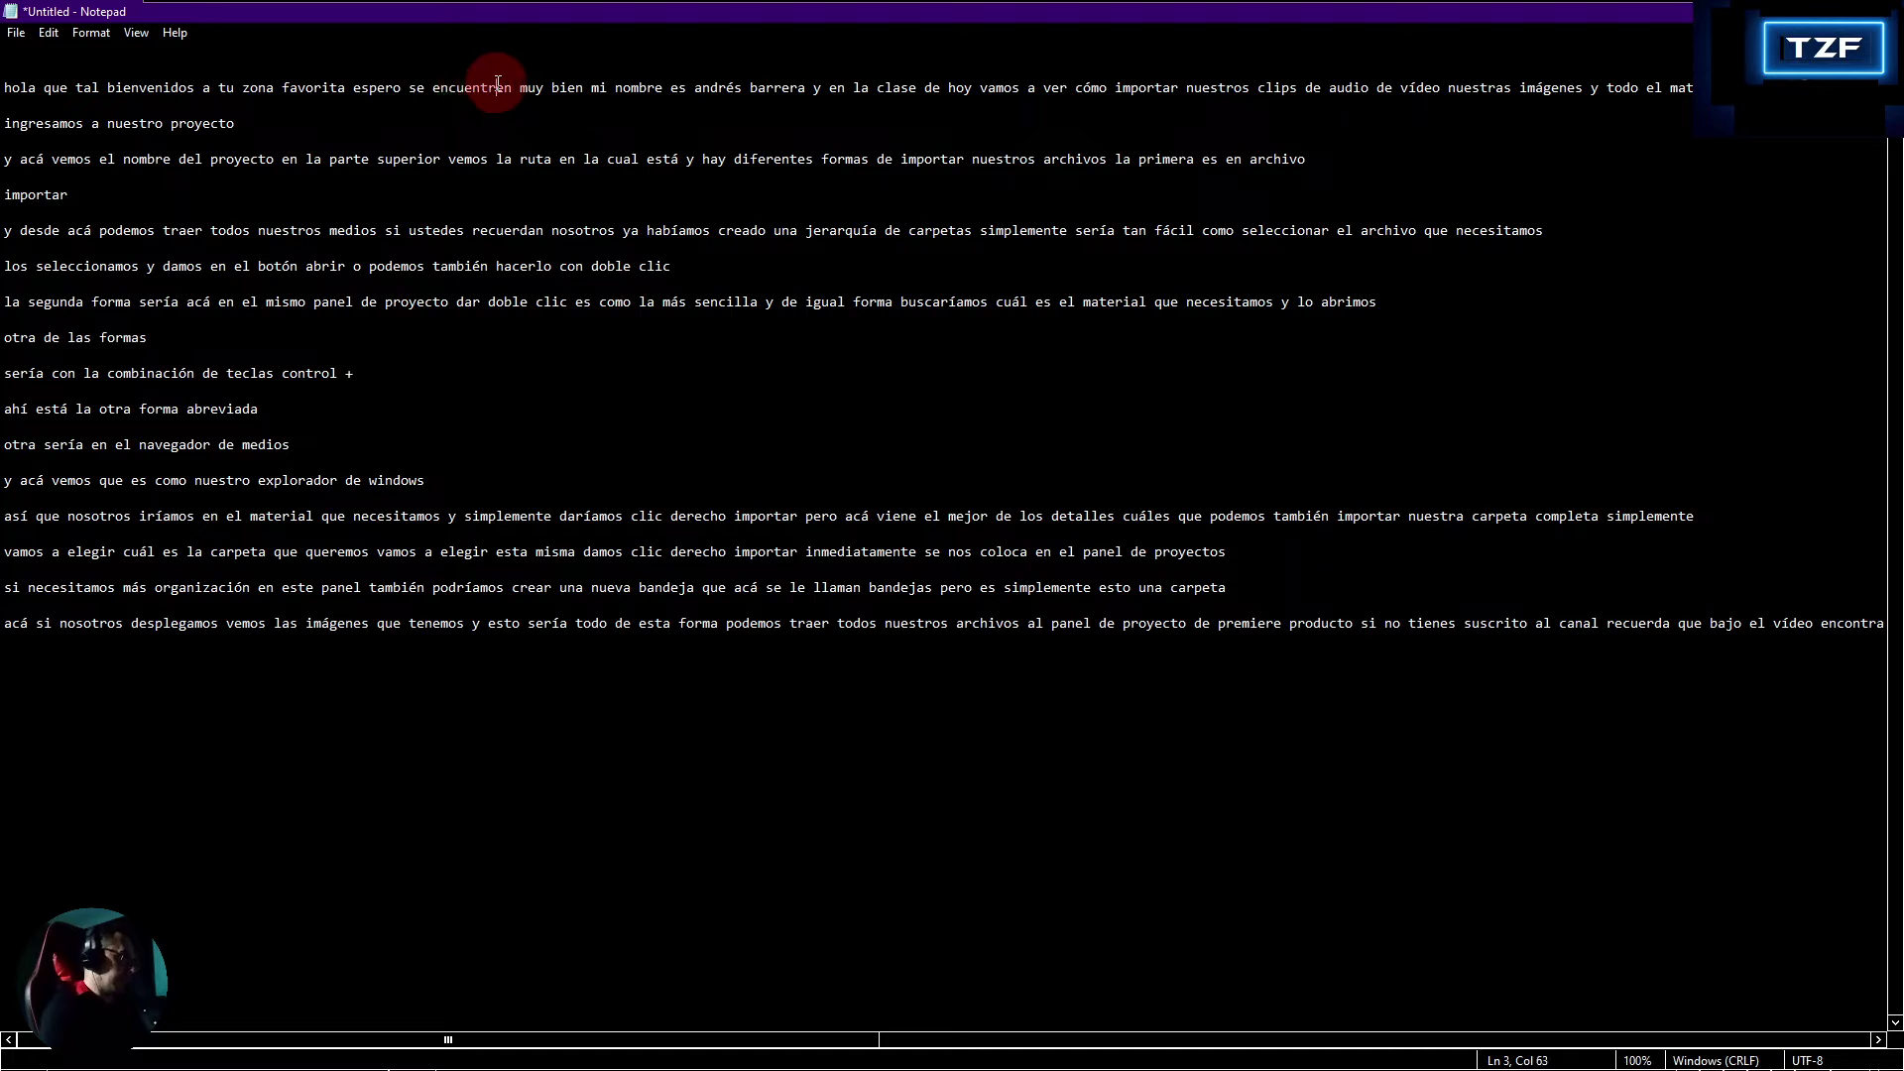
click(565, 85)
click(705, 85)
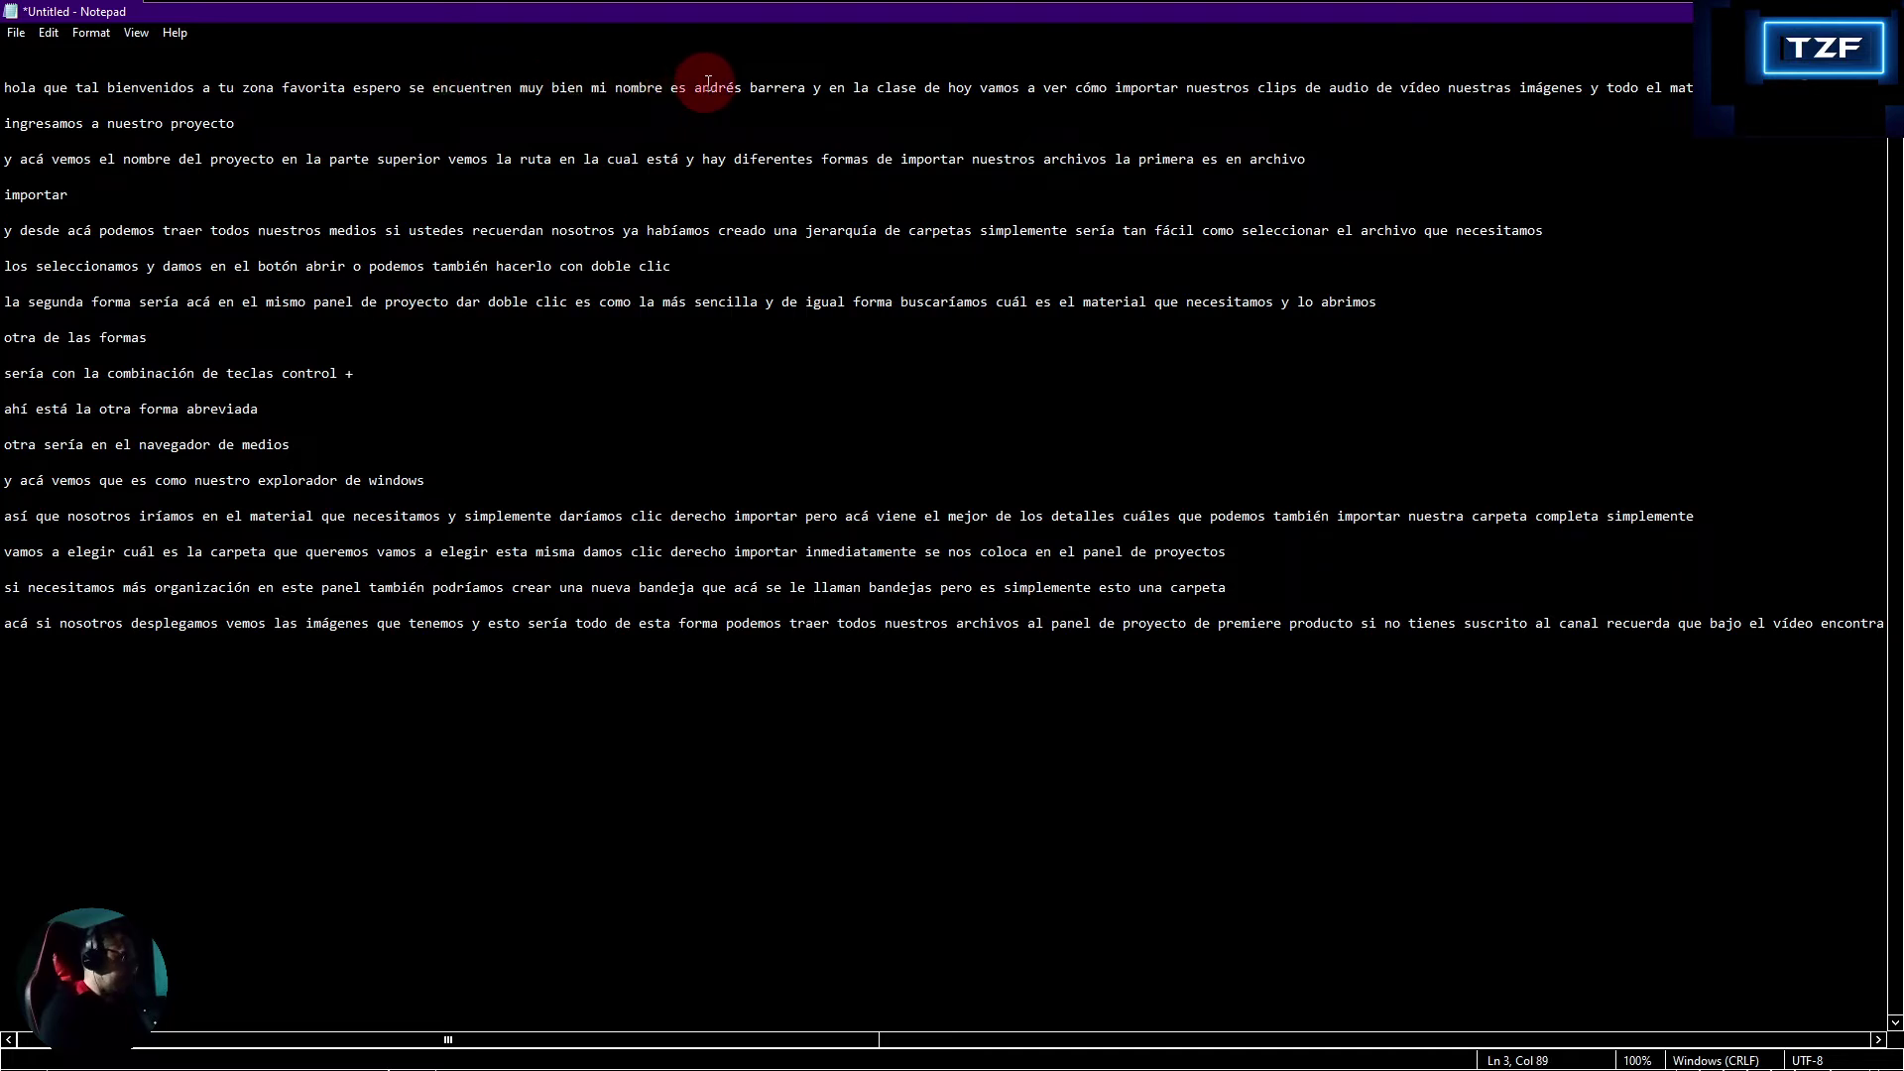
click(679, 87)
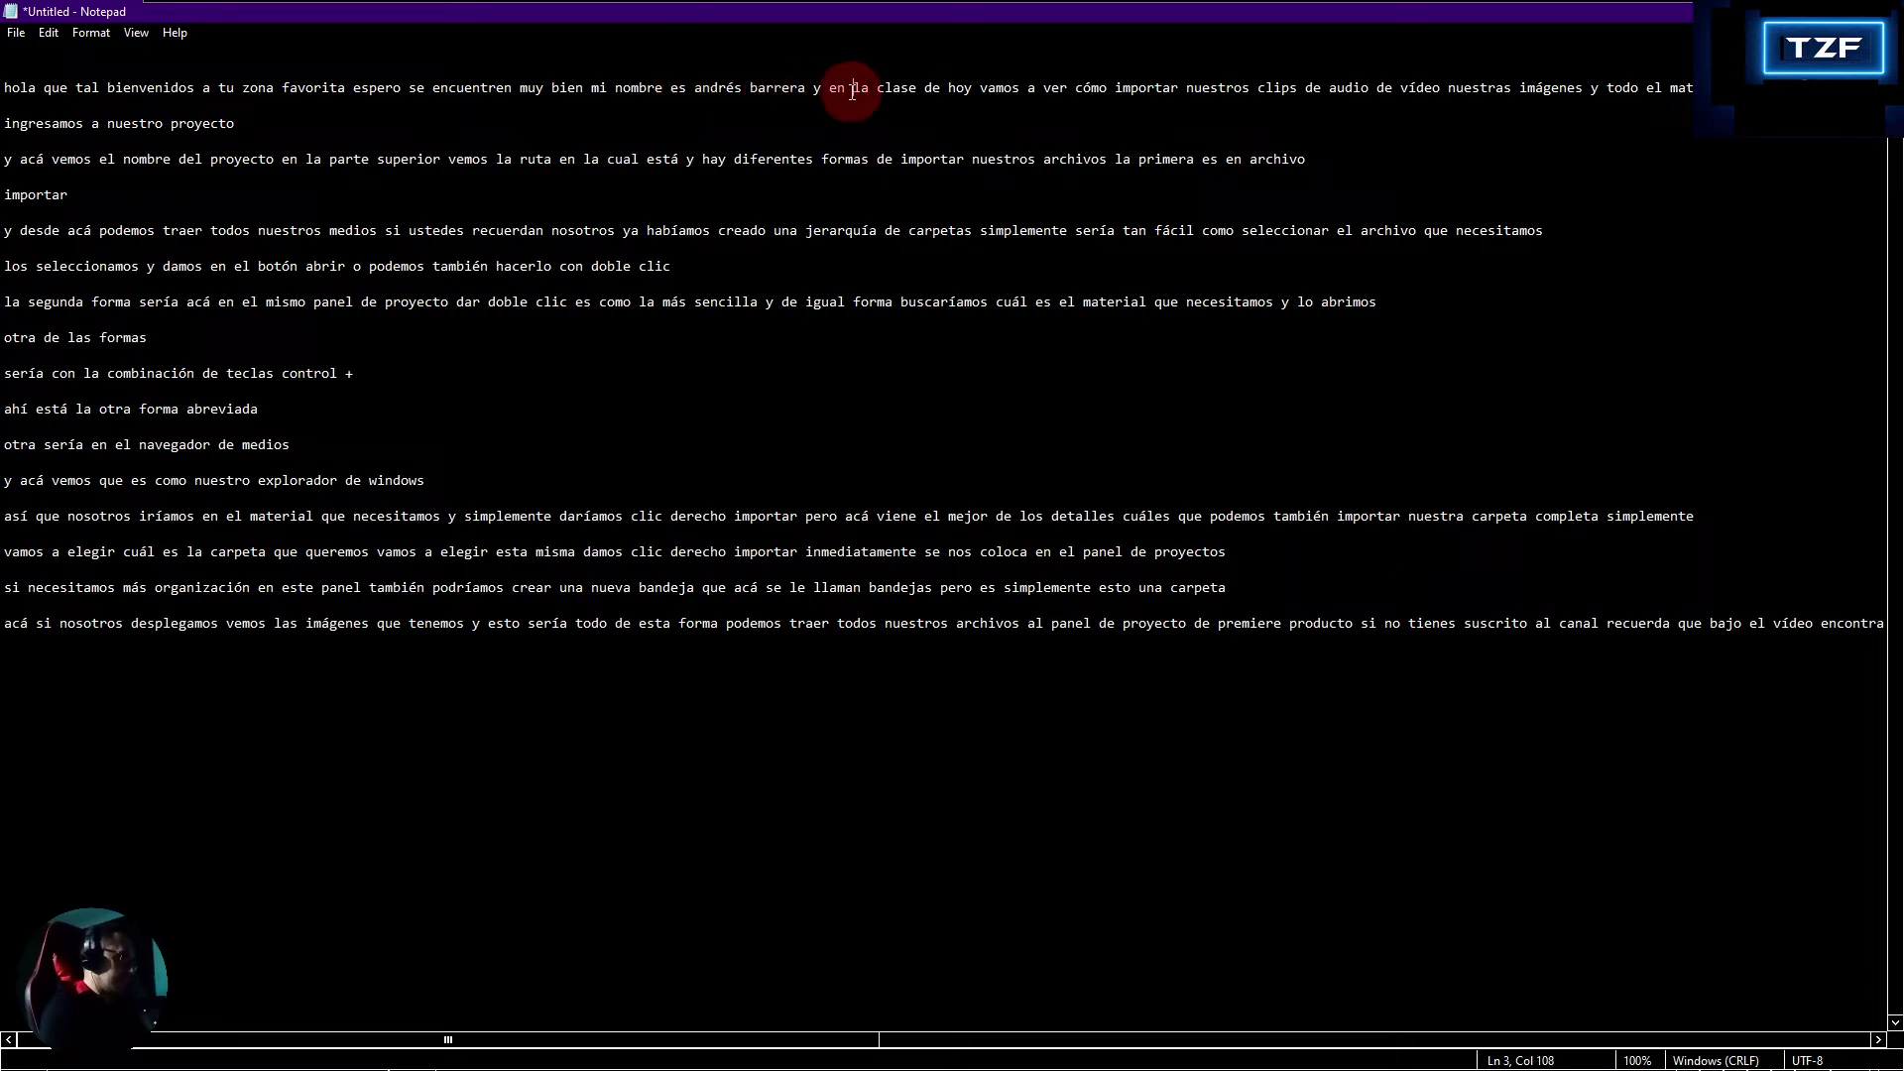
click(799, 88)
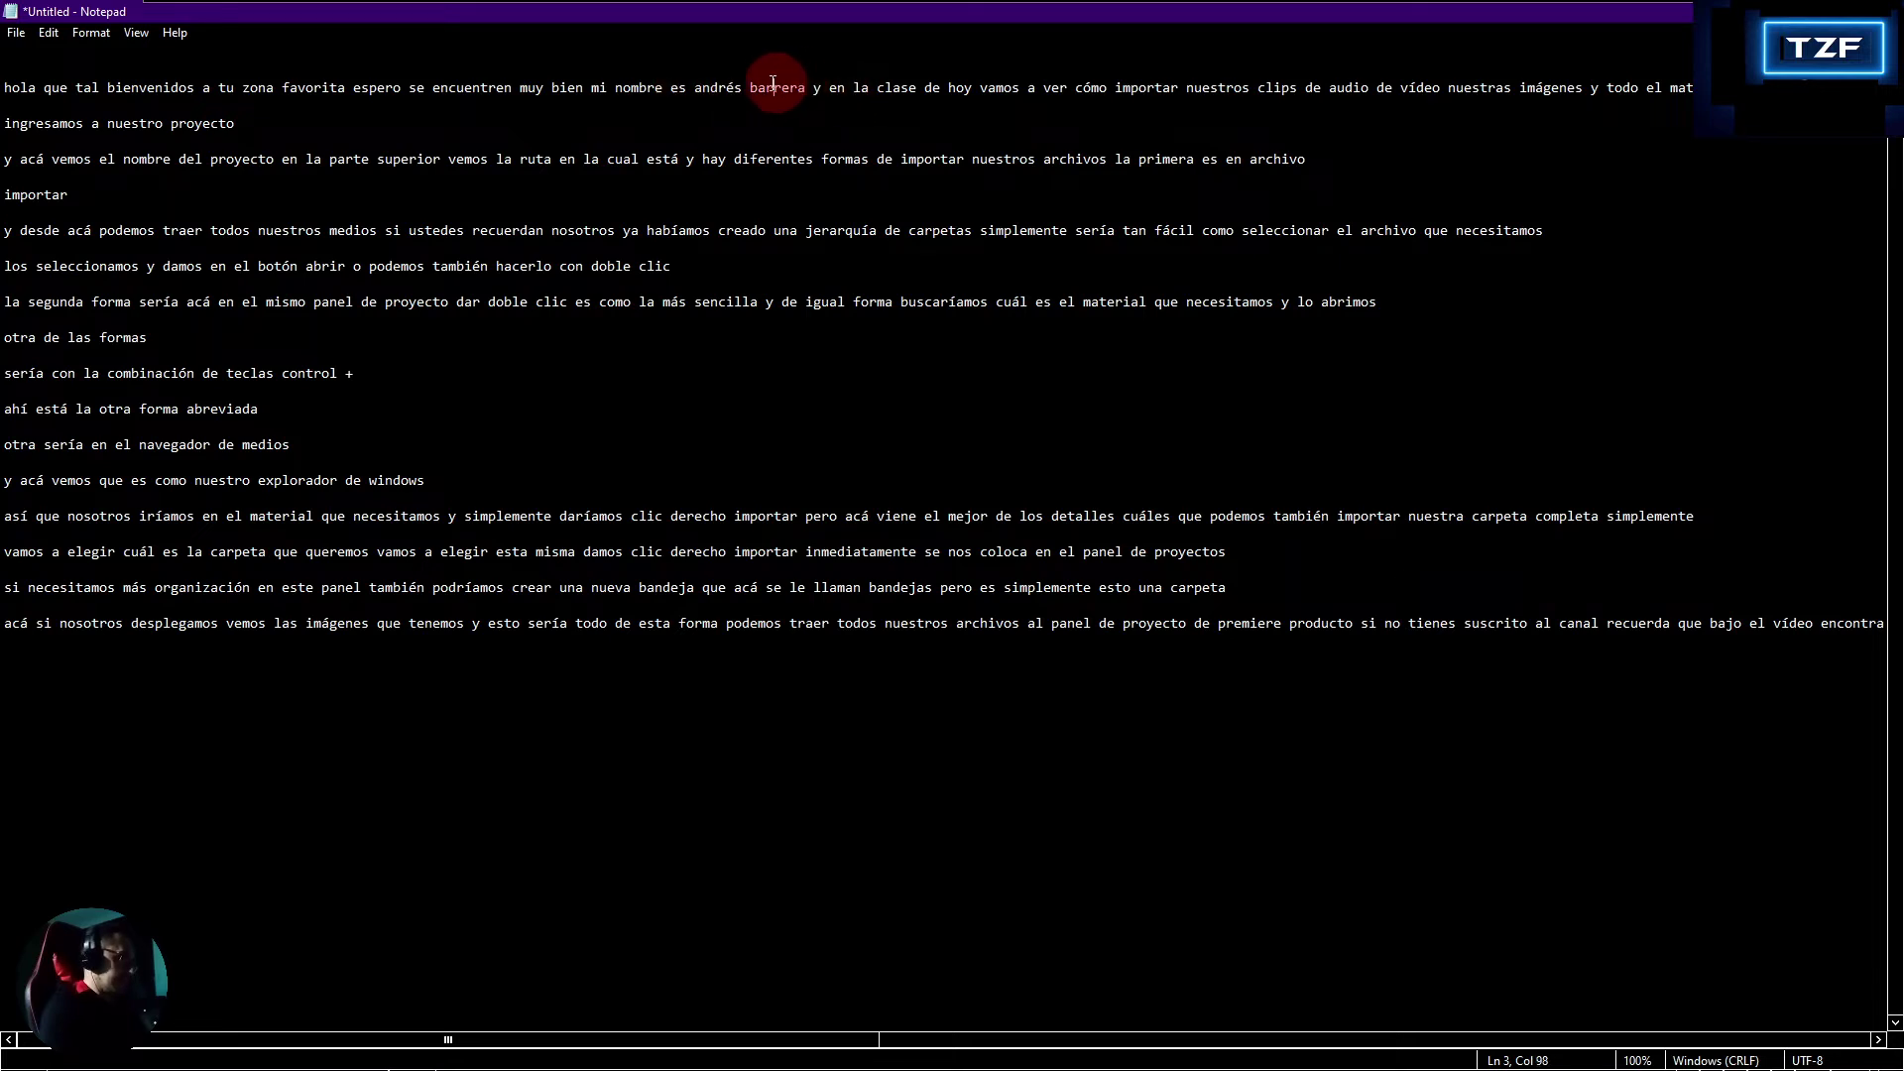
click(703, 87)
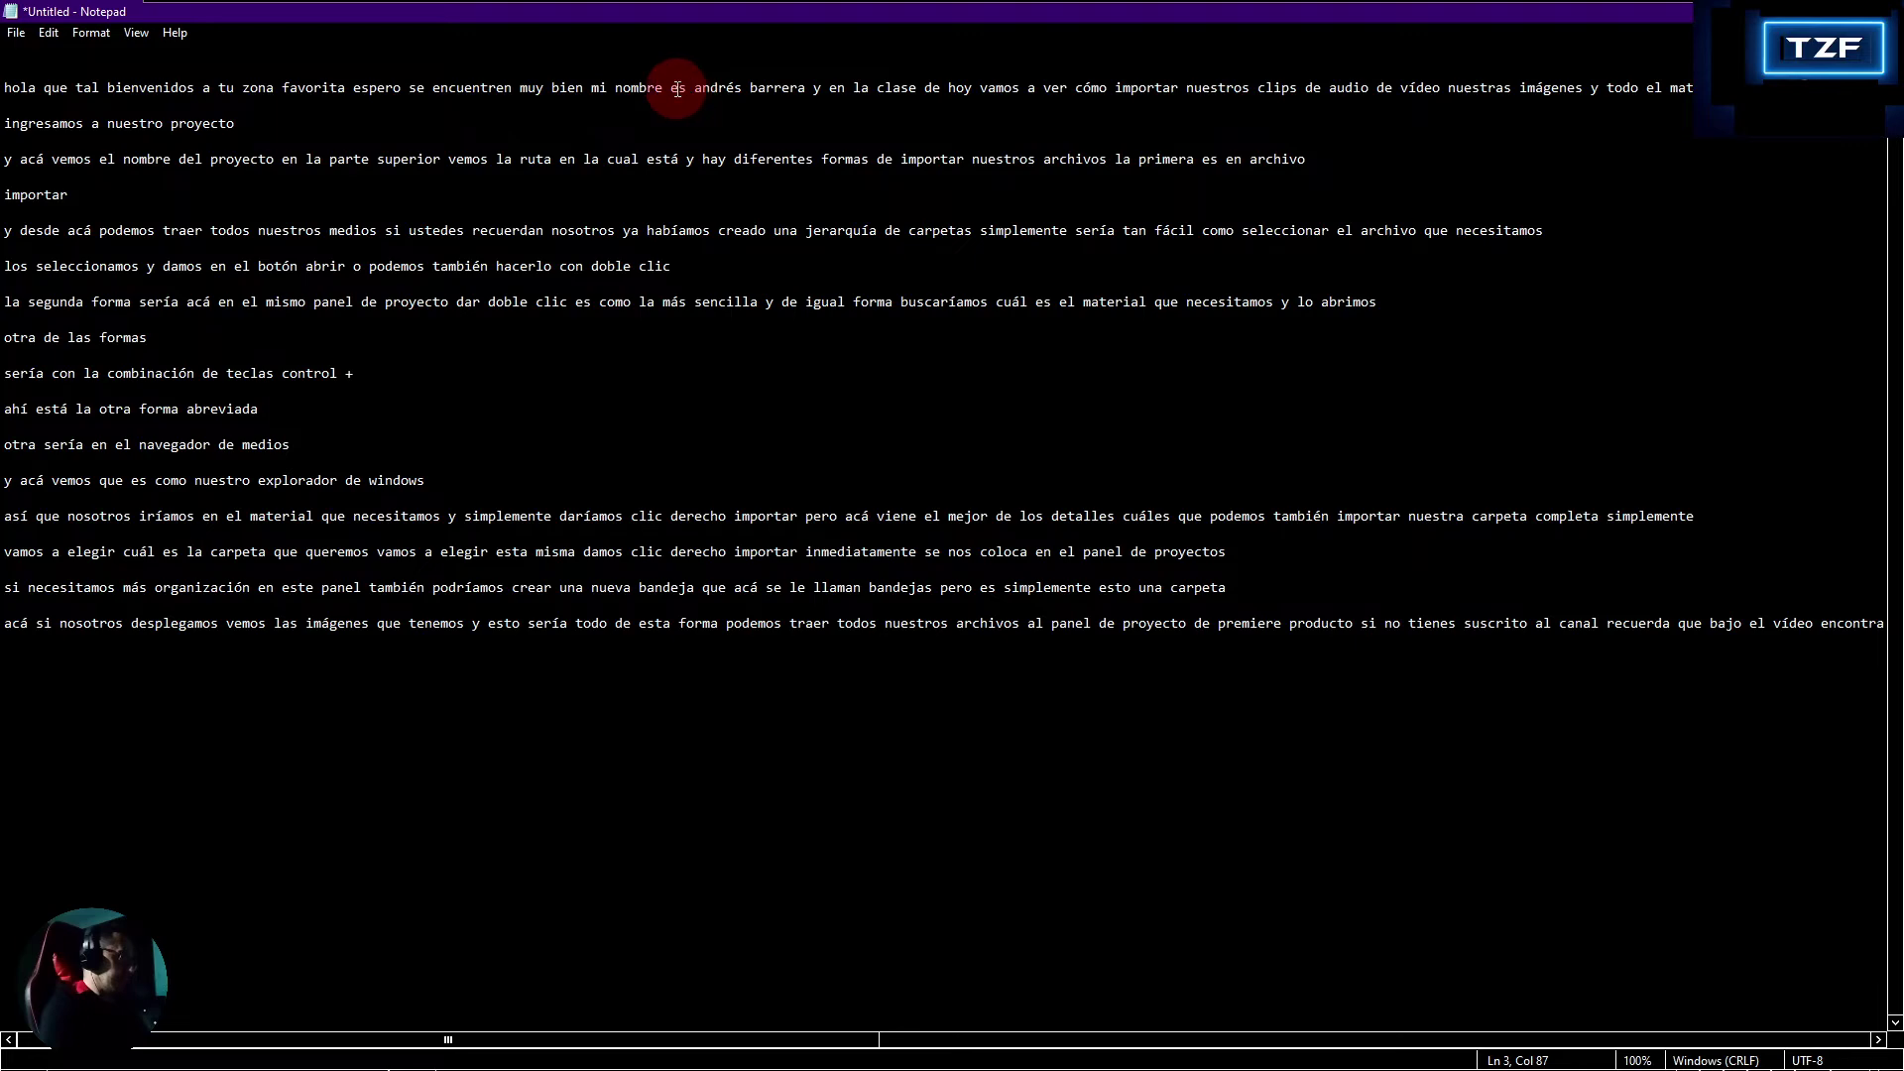
right_click(684, 87)
click(724, 149)
- Switch to Premiere Pro and replace the first subtitle's text with the copied phrase "hola que tal bienvenidos a tu zona favorita espero se encuentren muy bien mi nombre es"
key(alt+Tab)
click(208, 345)
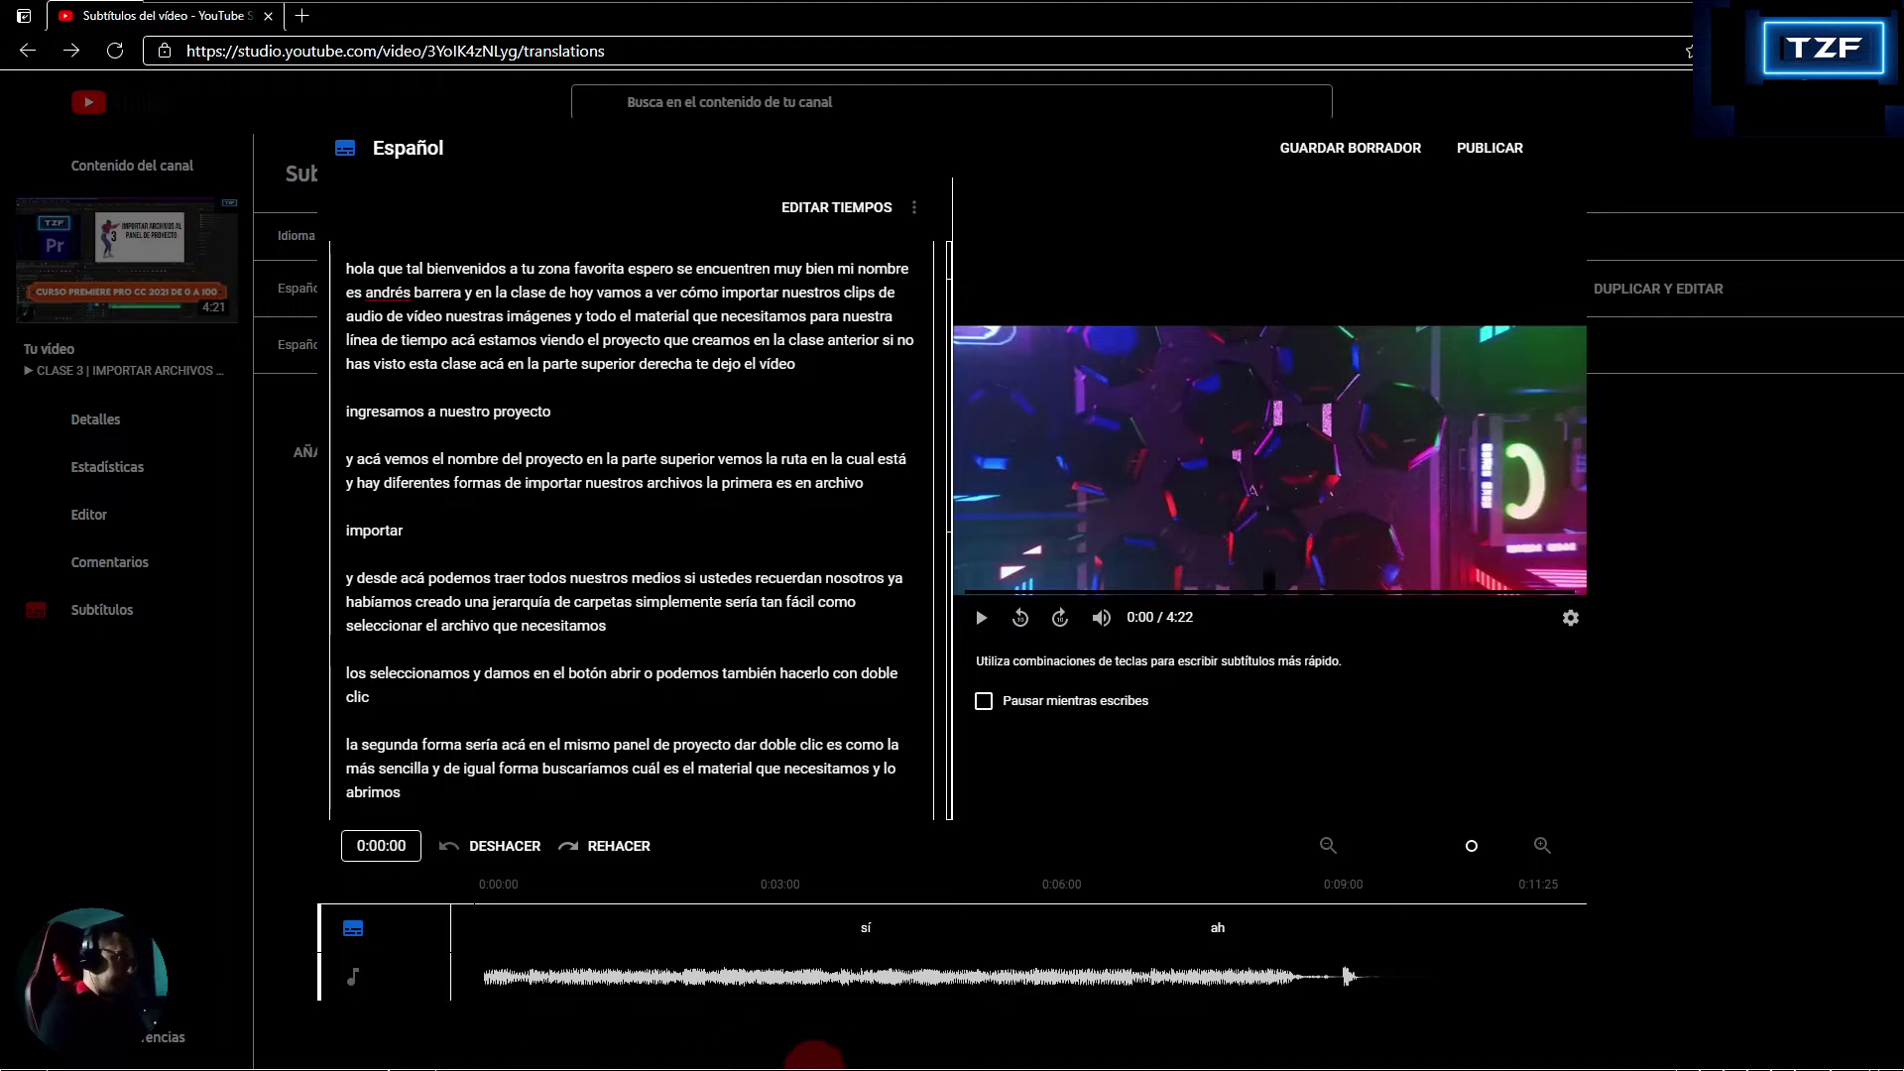
mouse_move(815, 1068)
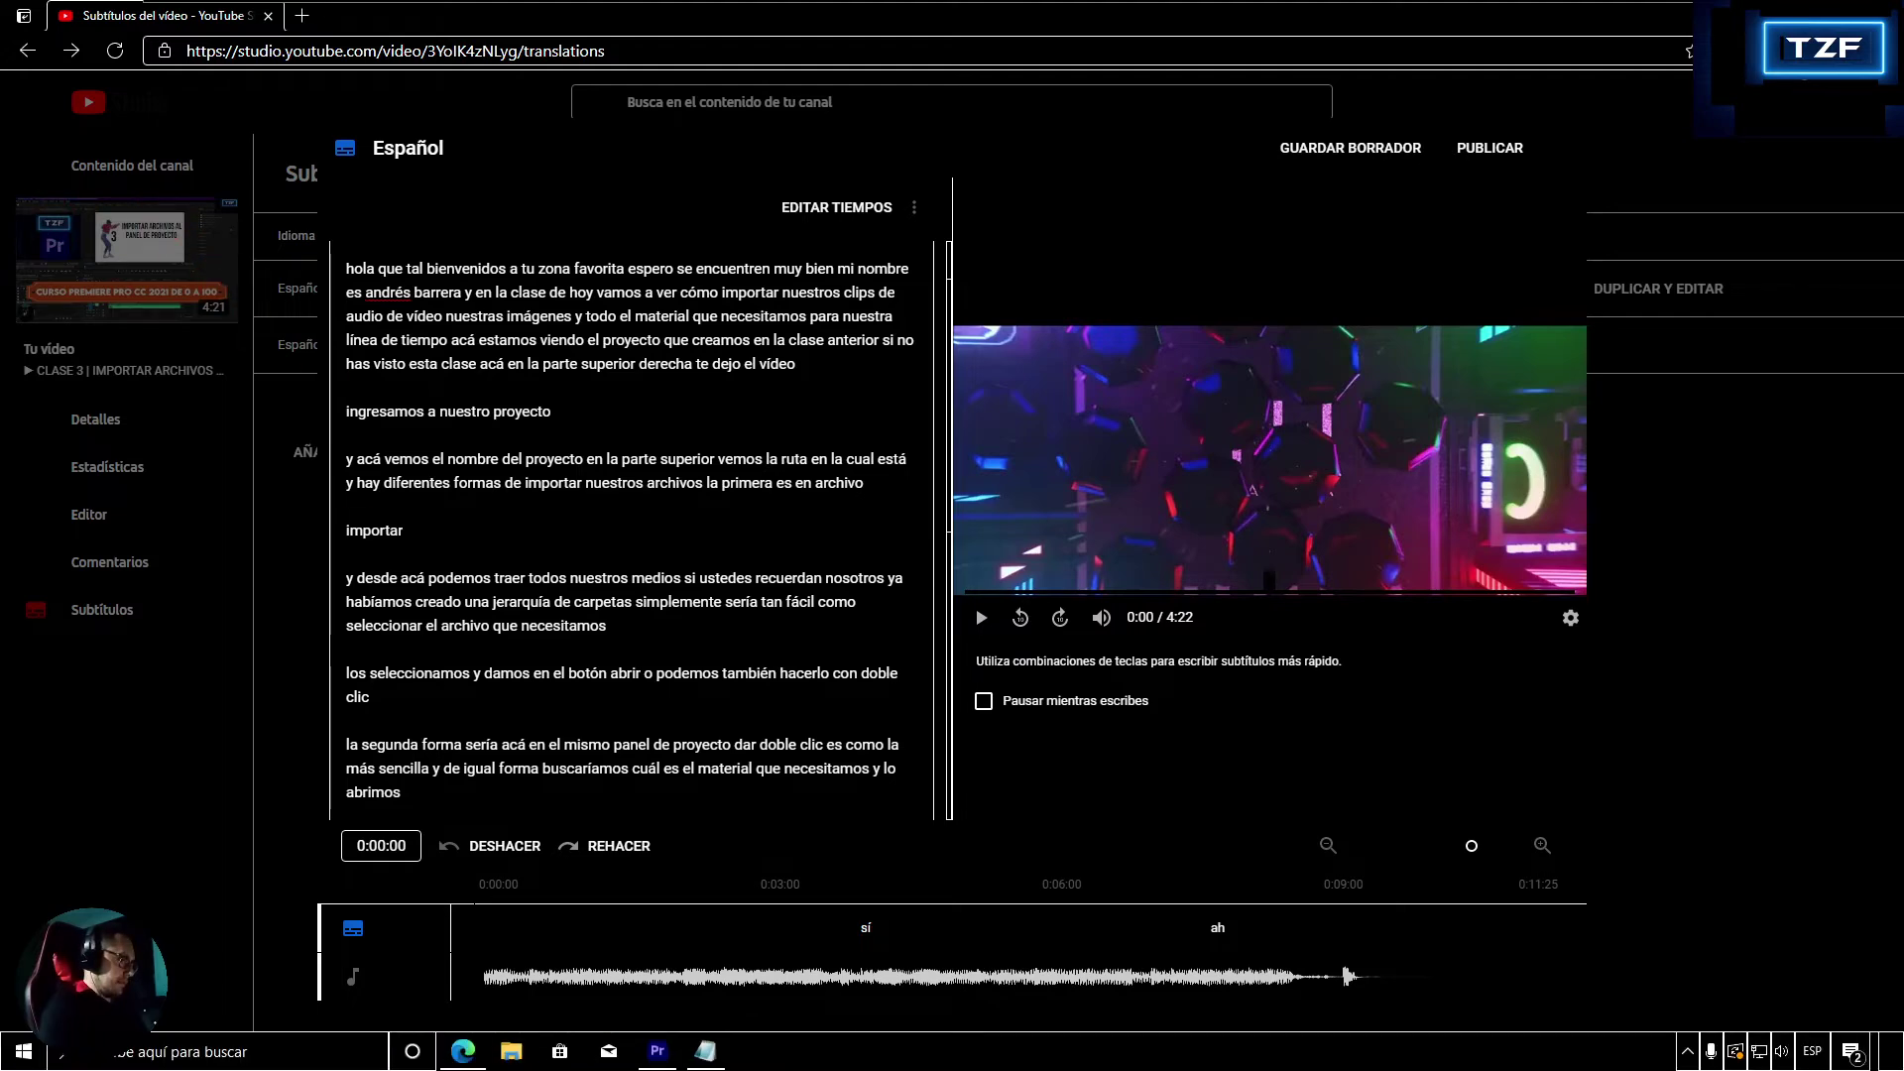
click(660, 1052)
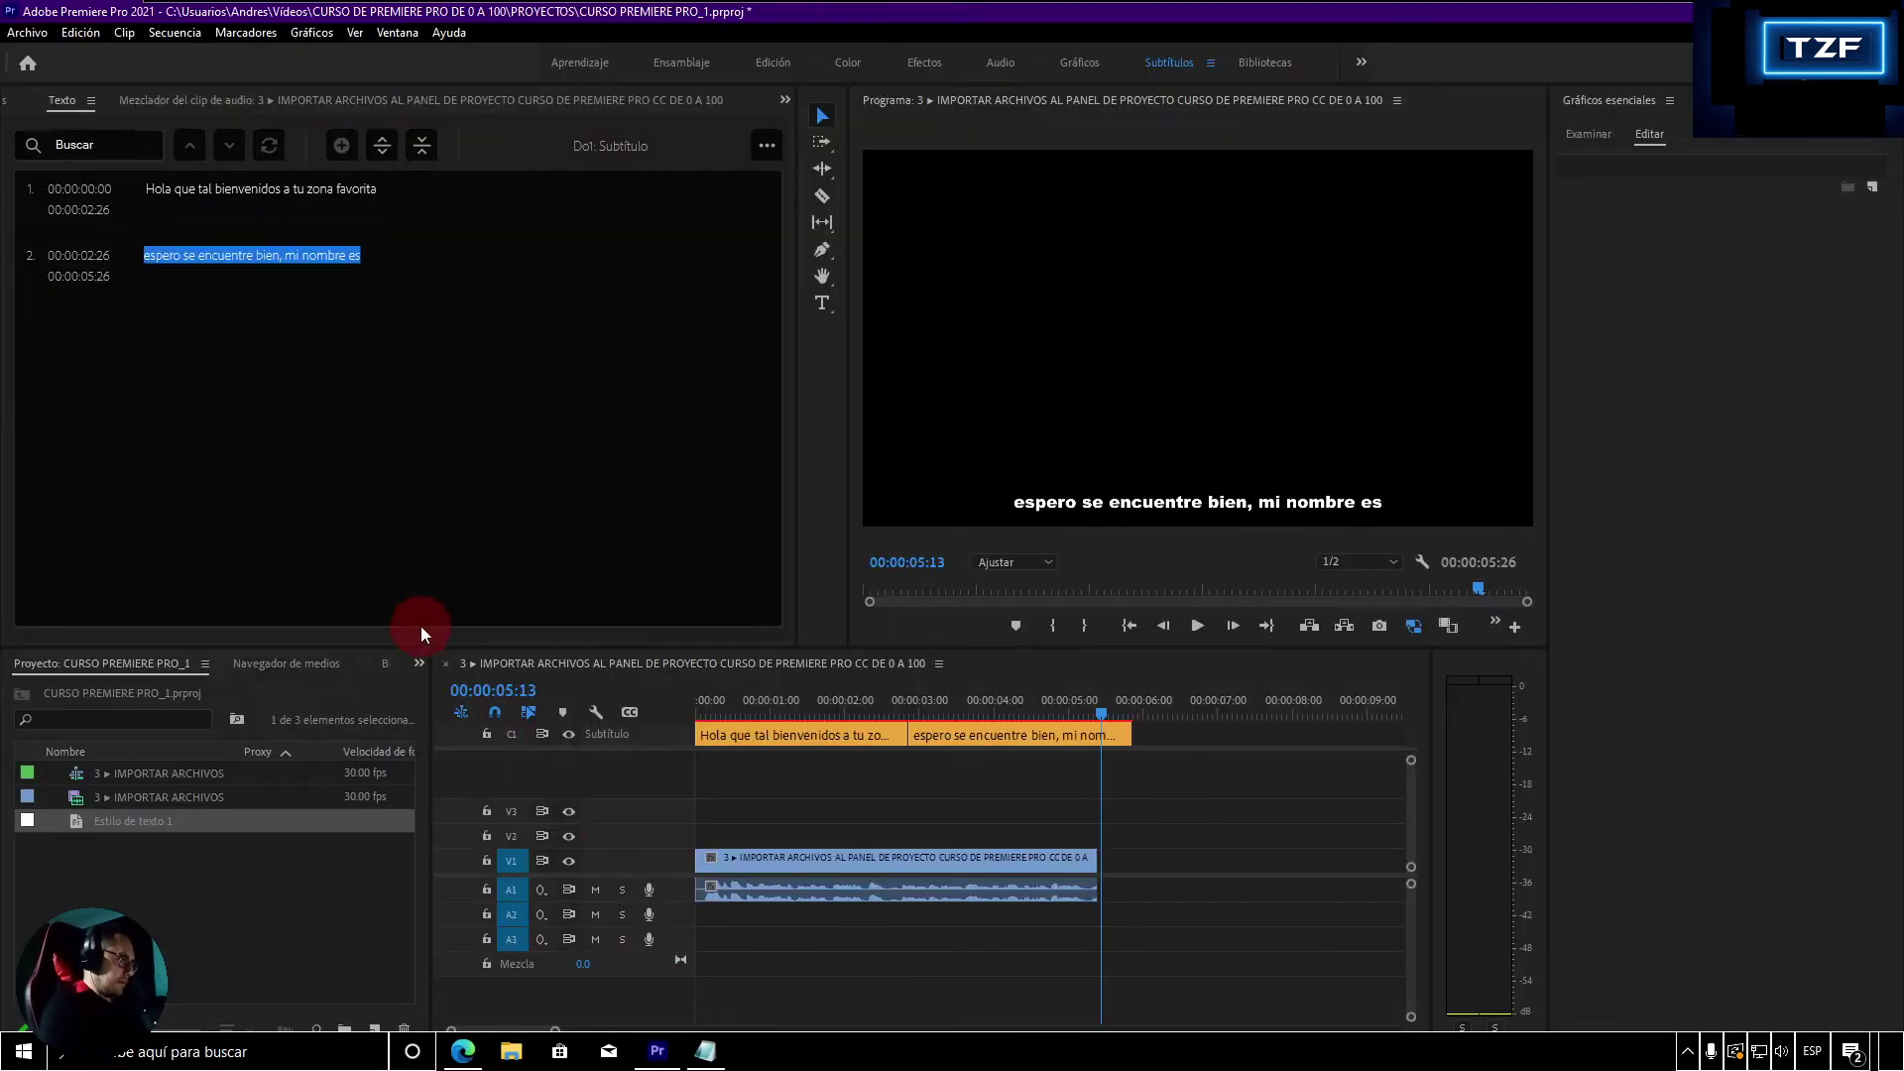
click(236, 194)
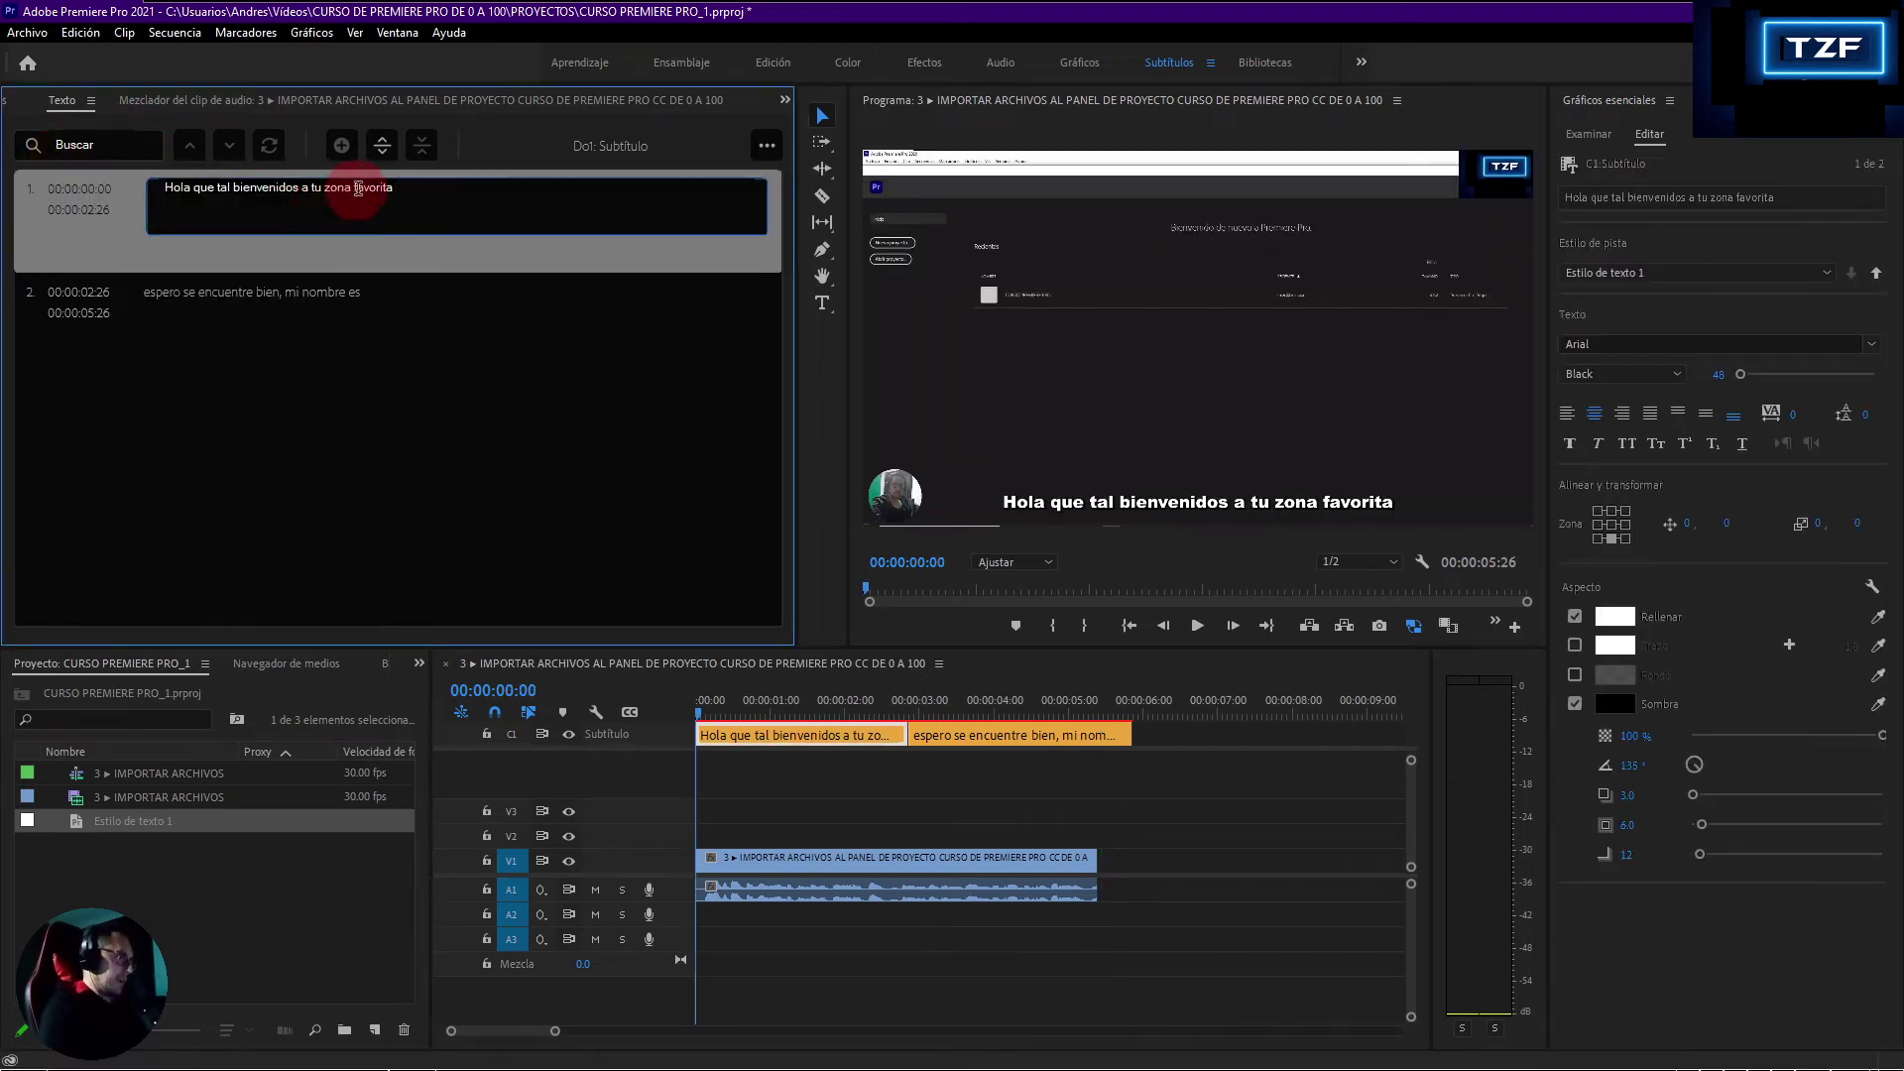
drag(404, 201, 34, 182)
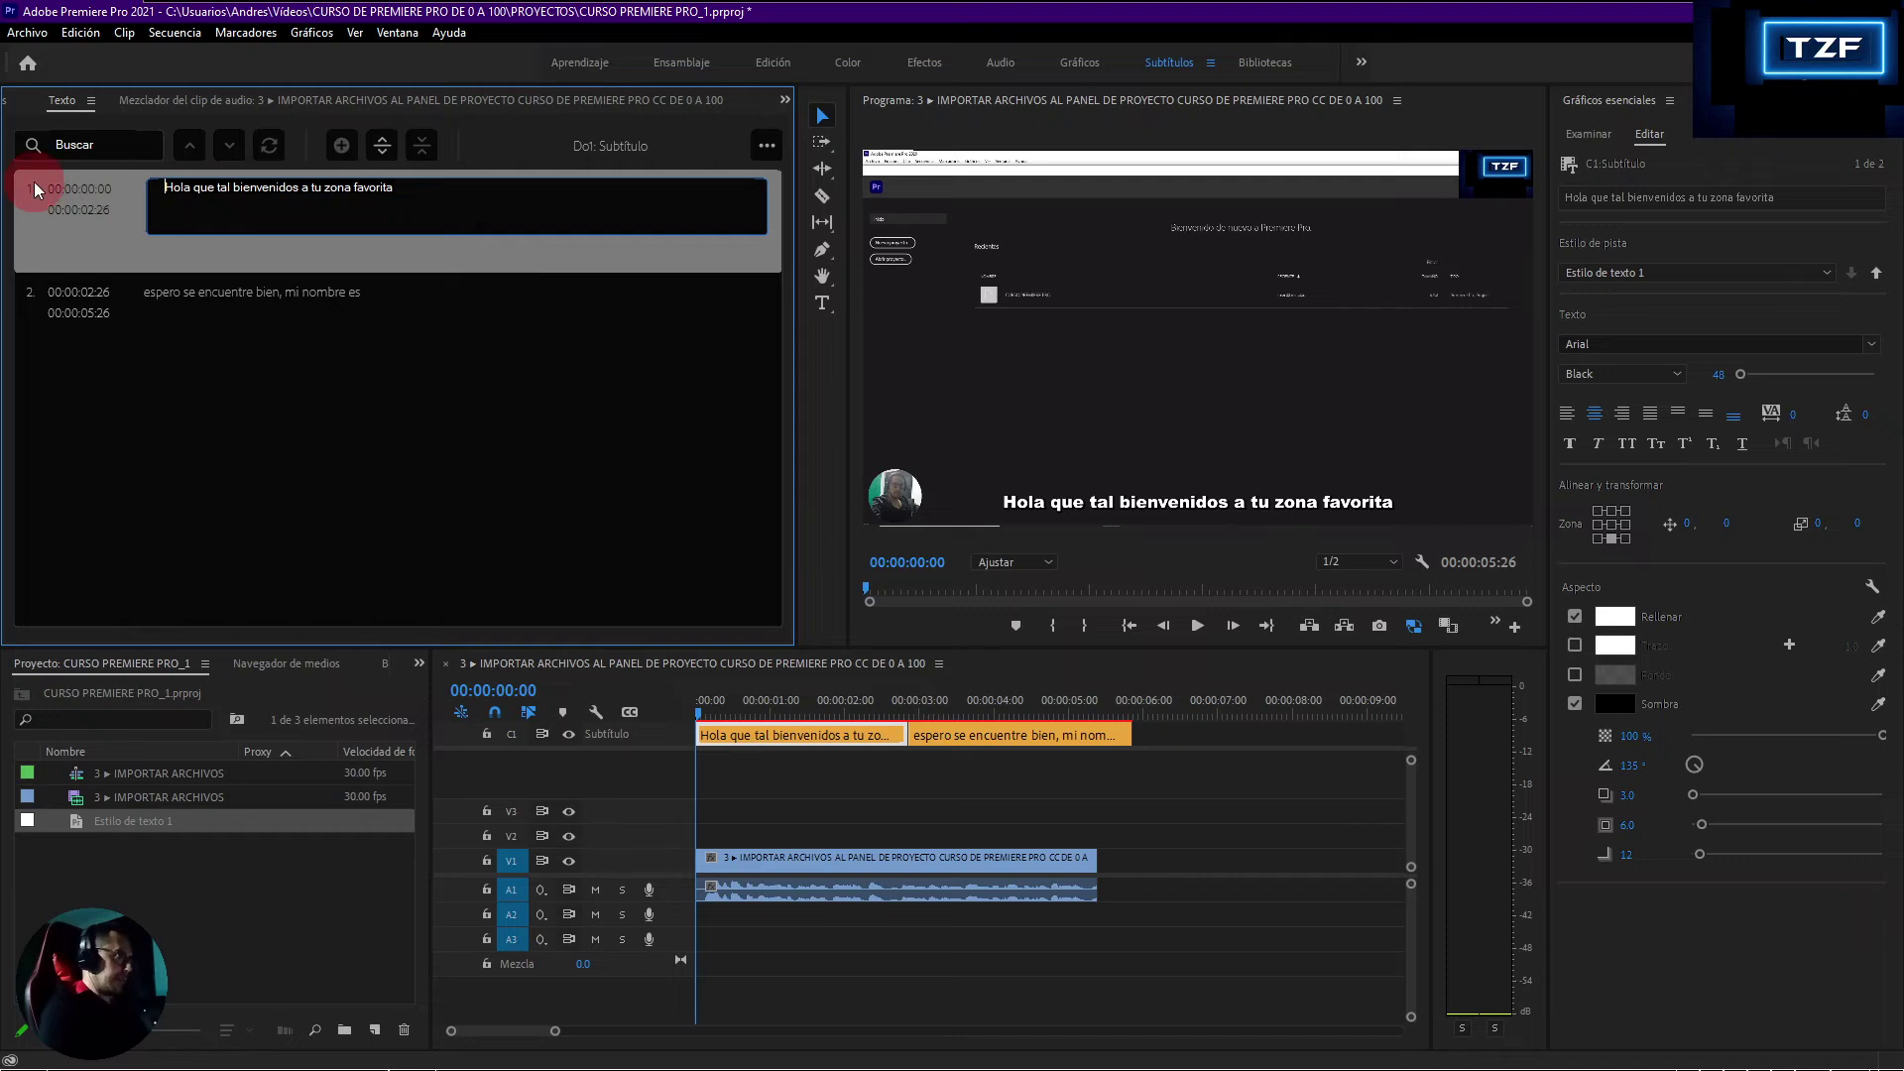
key(BackSpace)
text(hola que tal bienvenidos a tu zona favorita espero se encuentren muy bien mi nombre es)
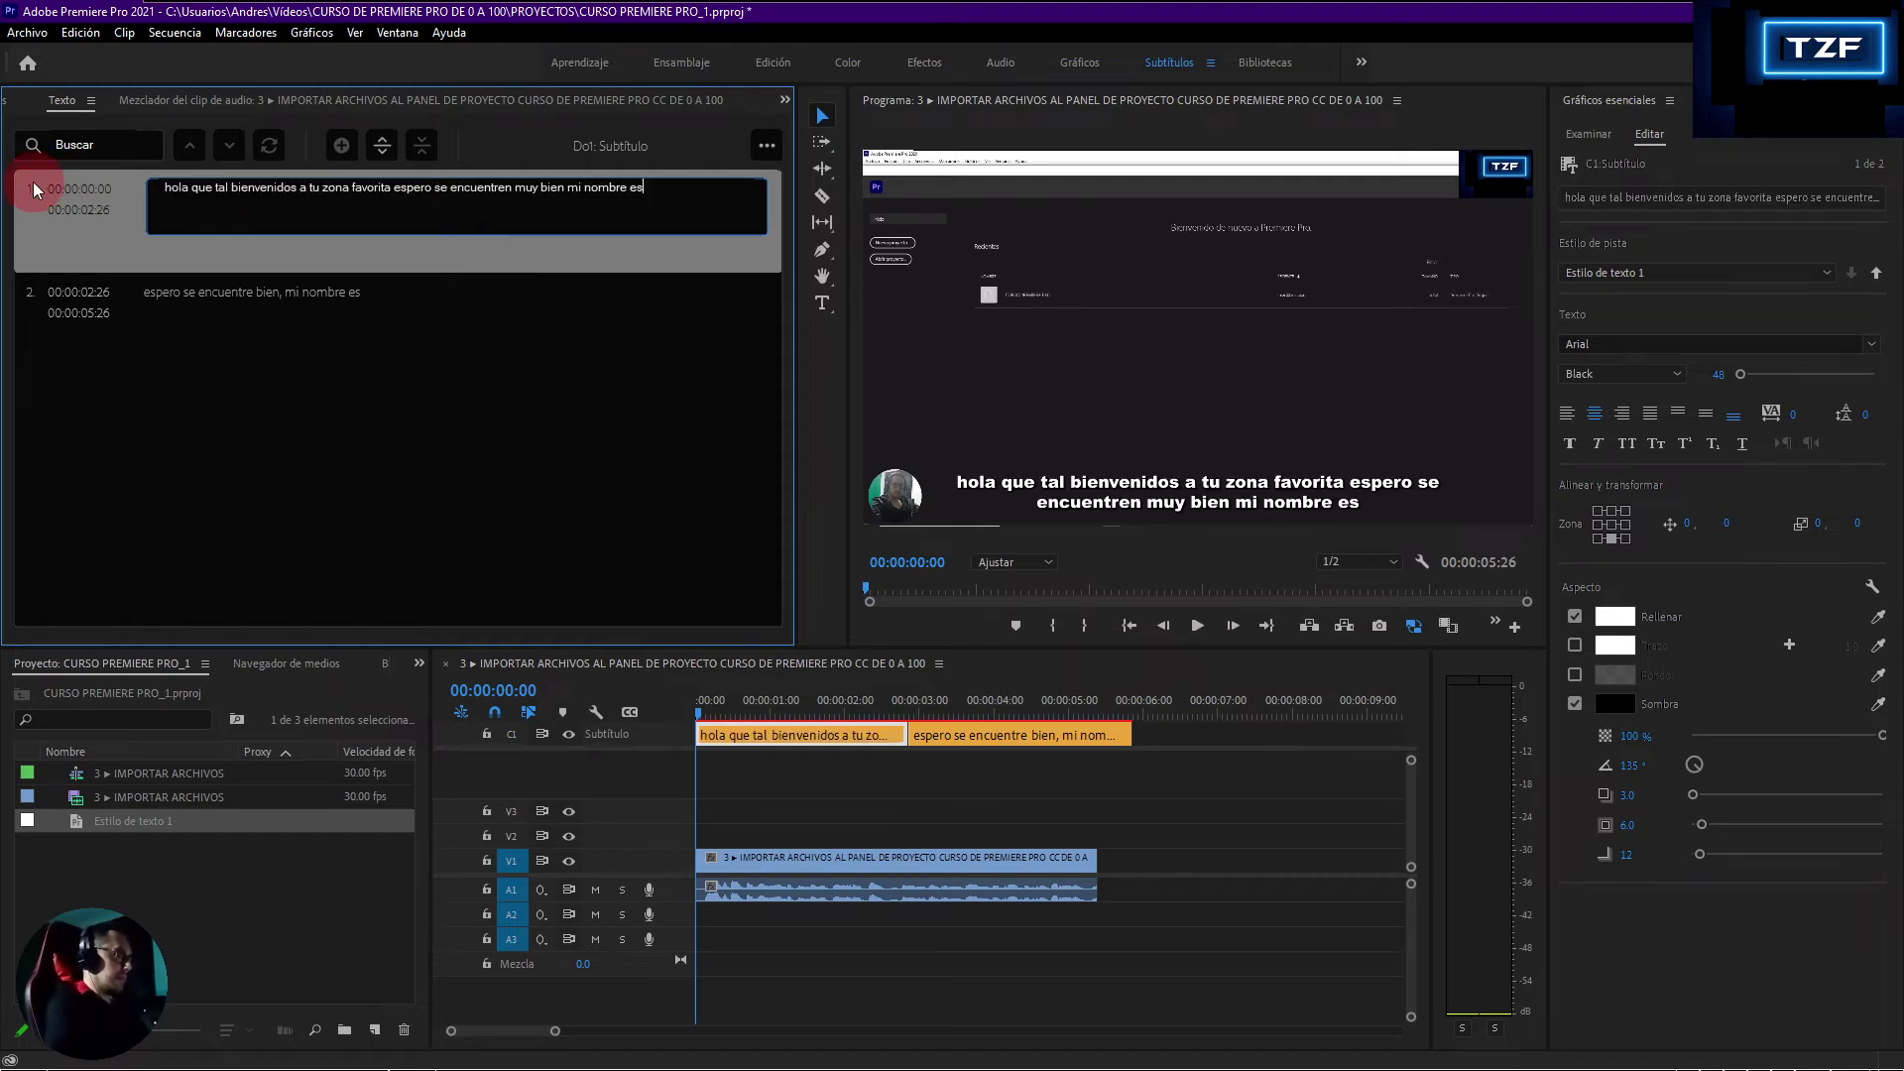
click(1165, 820)
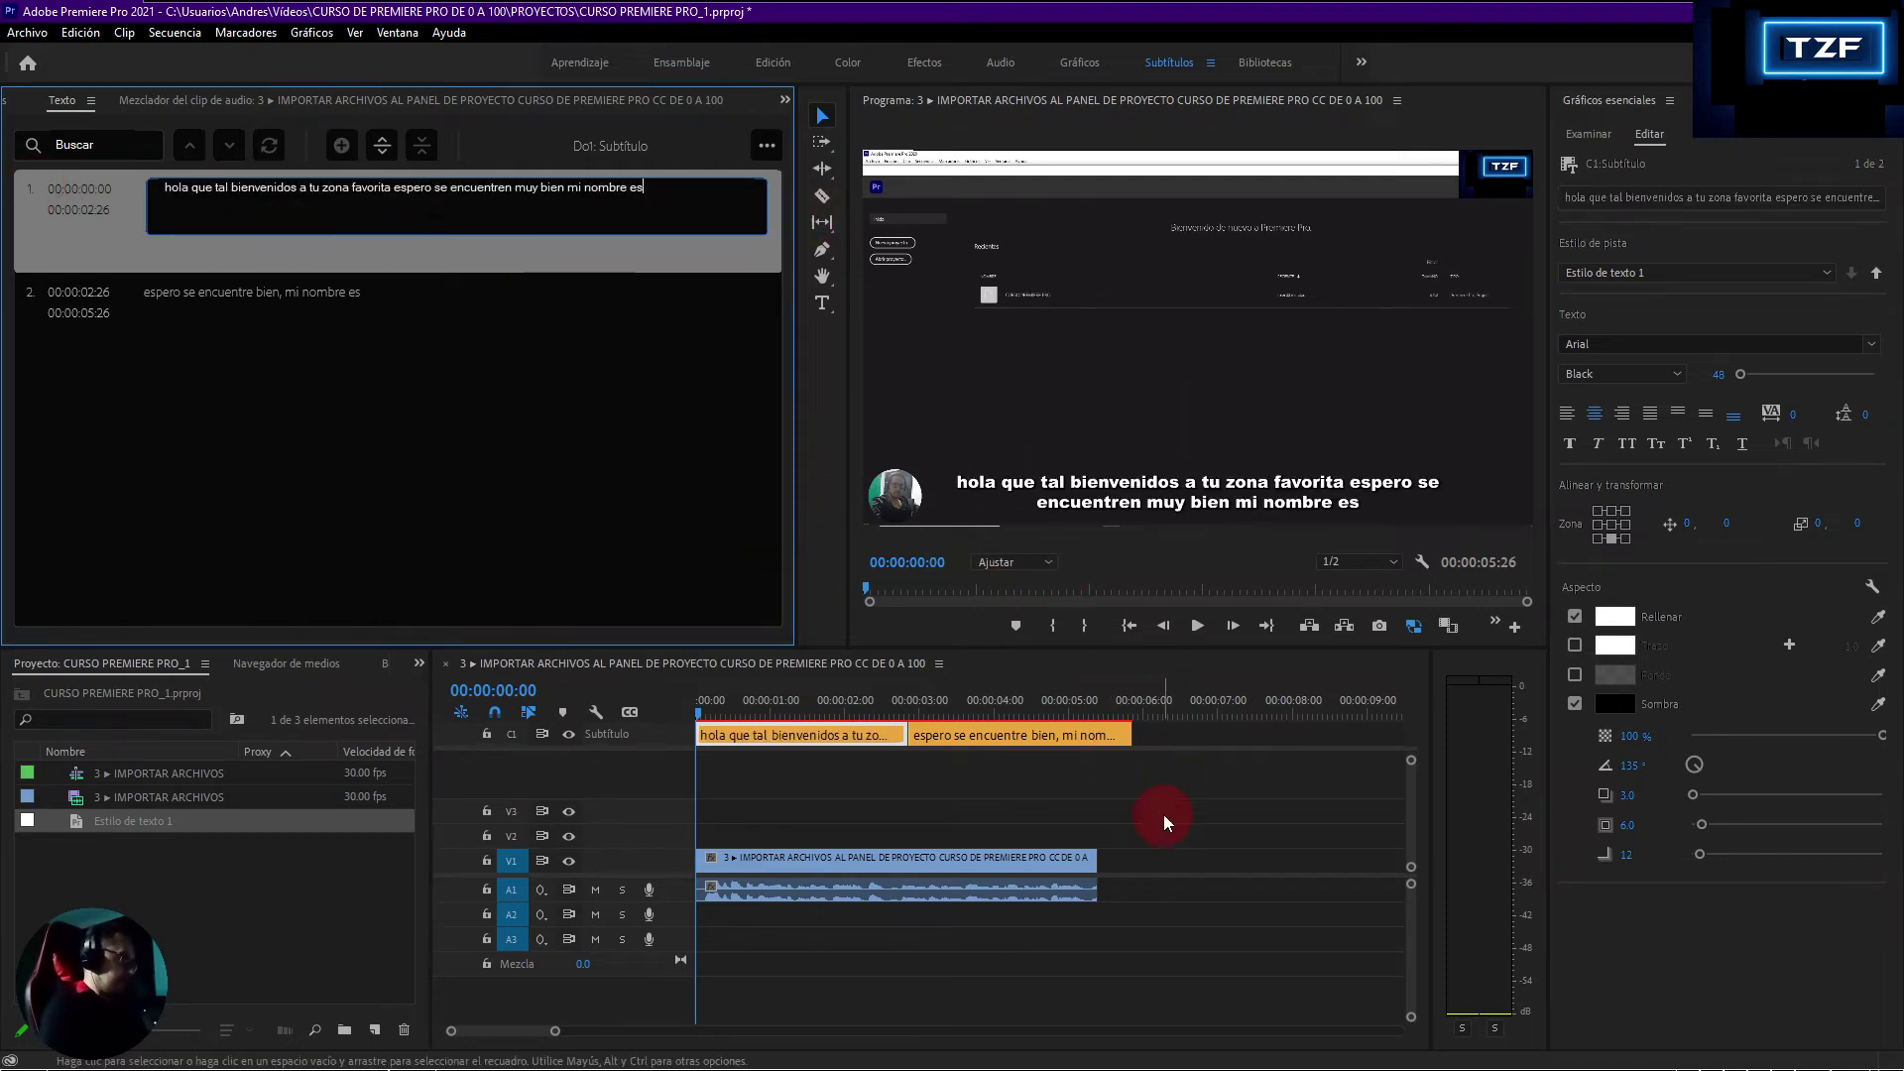
- Delete the second subtitle and extend the remaining one to the end of the video clip at 00:00:05:12
click(1090, 741)
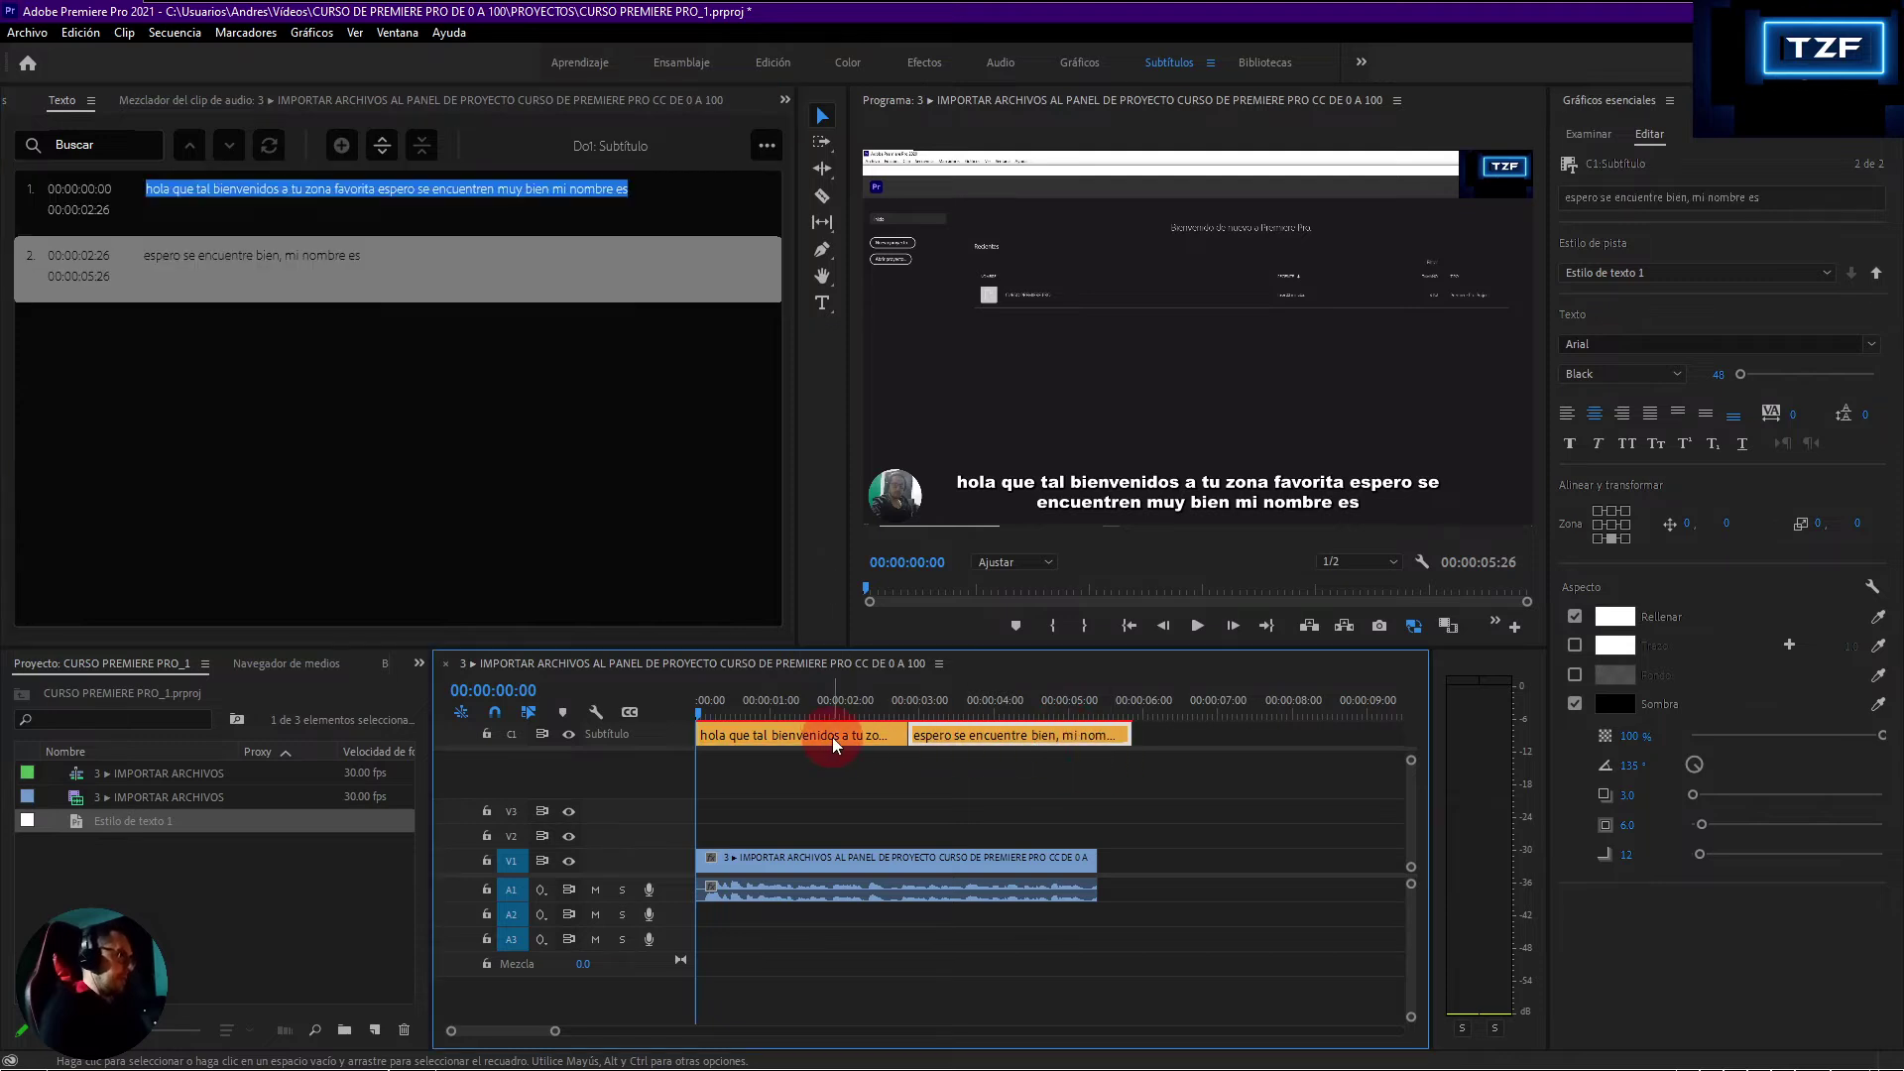
key(Delete)
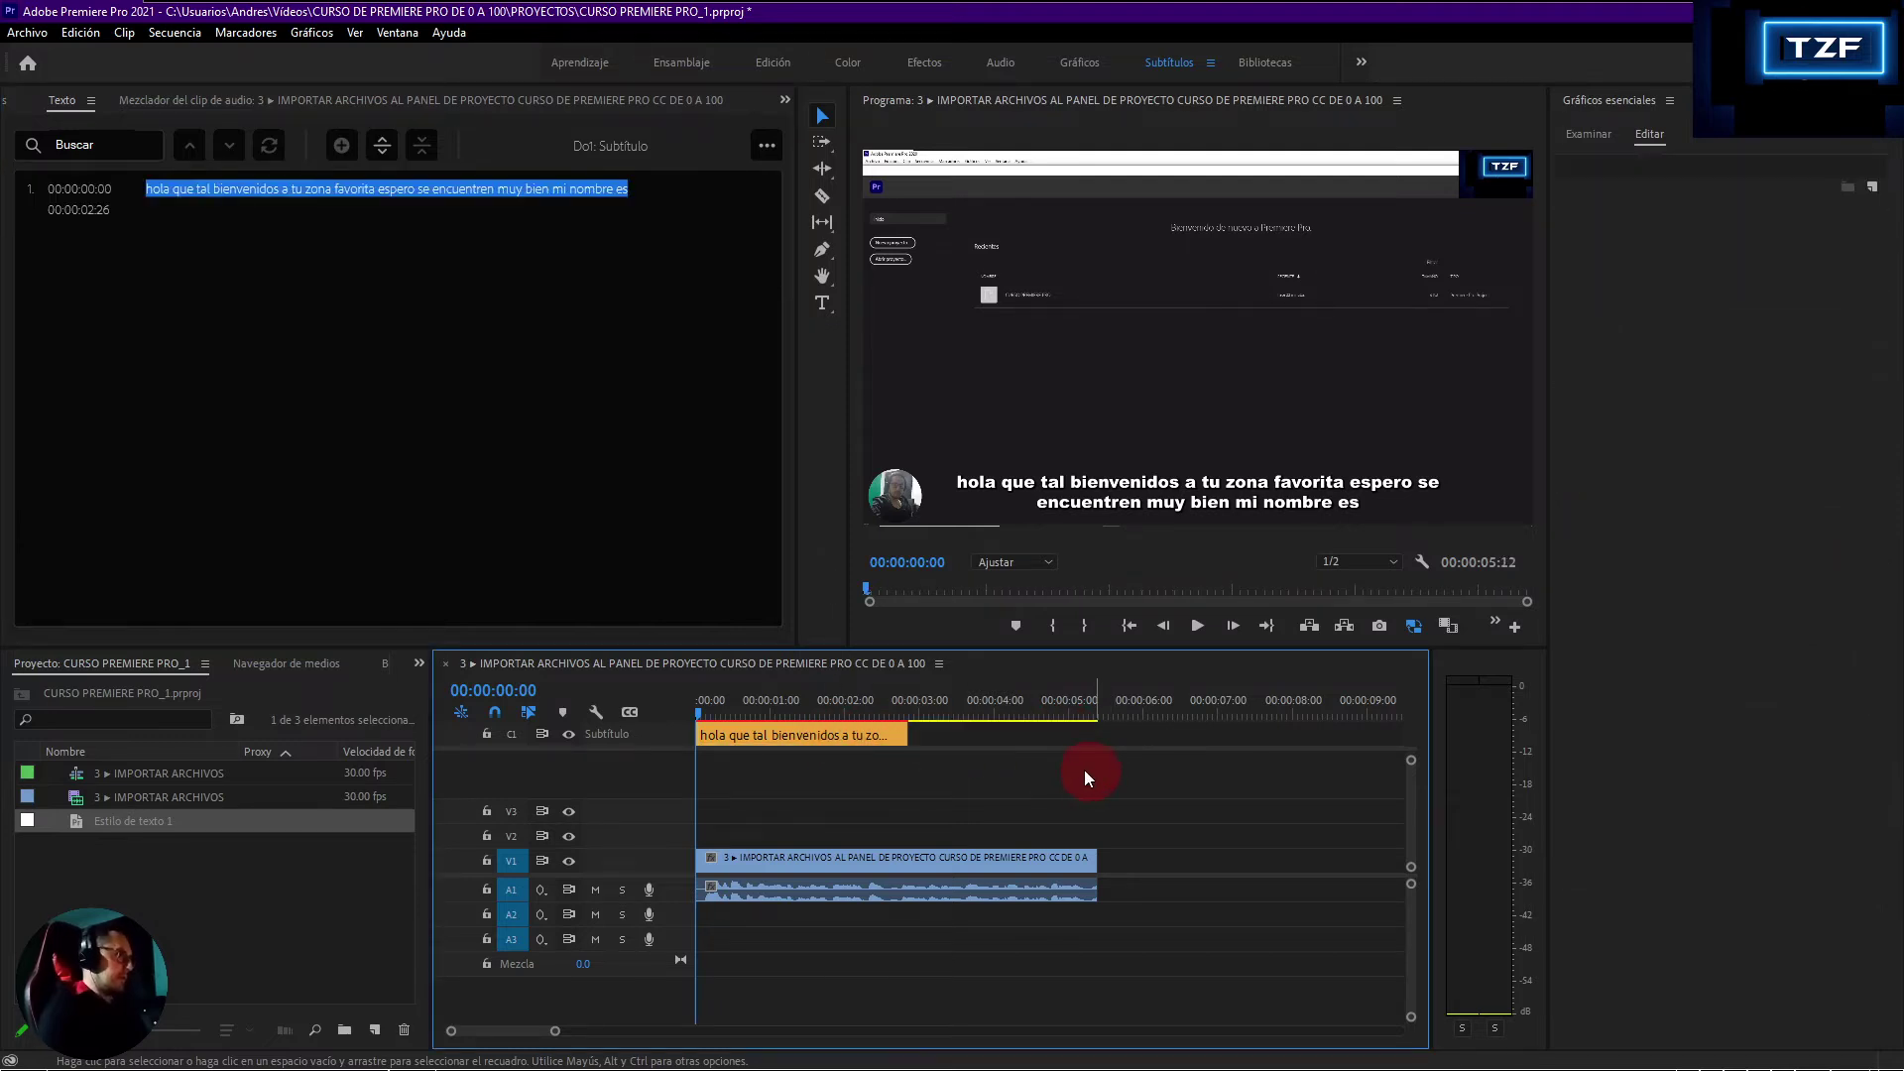
click(878, 734)
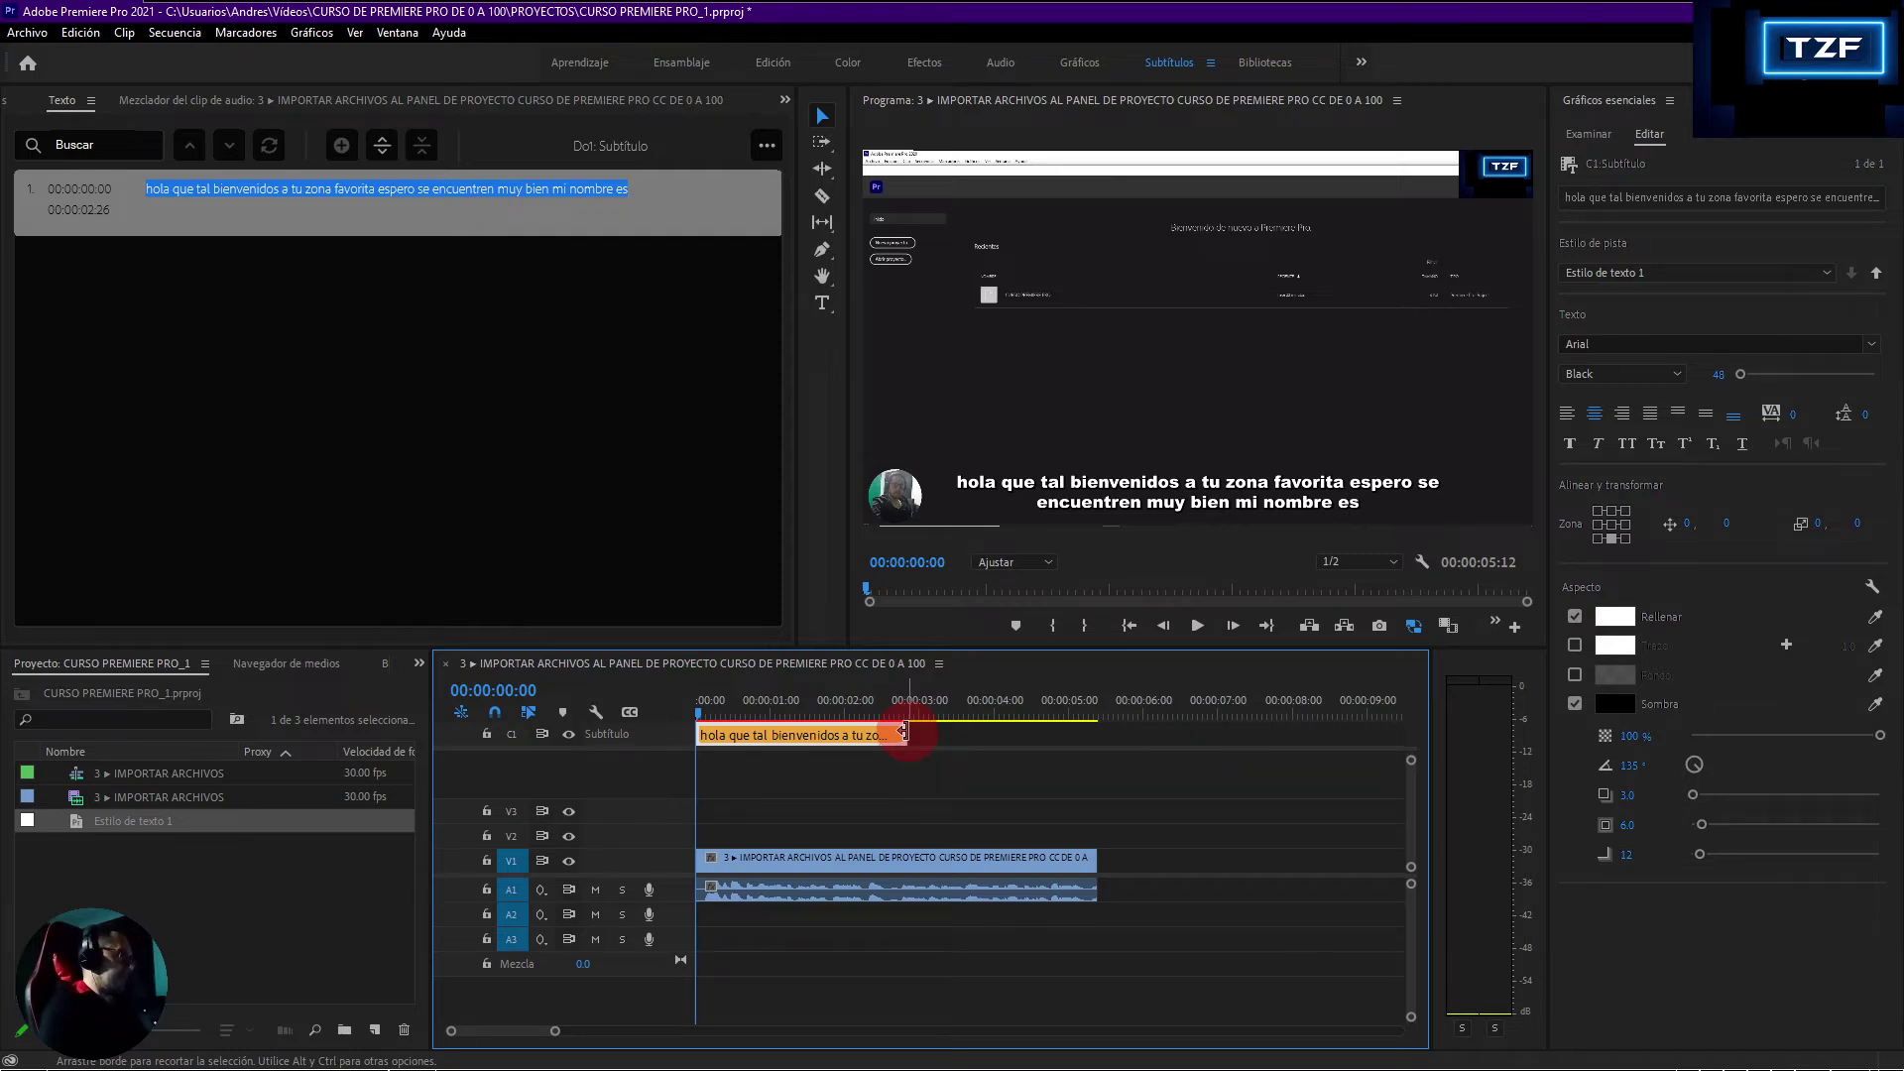
drag(901, 731, 1084, 742)
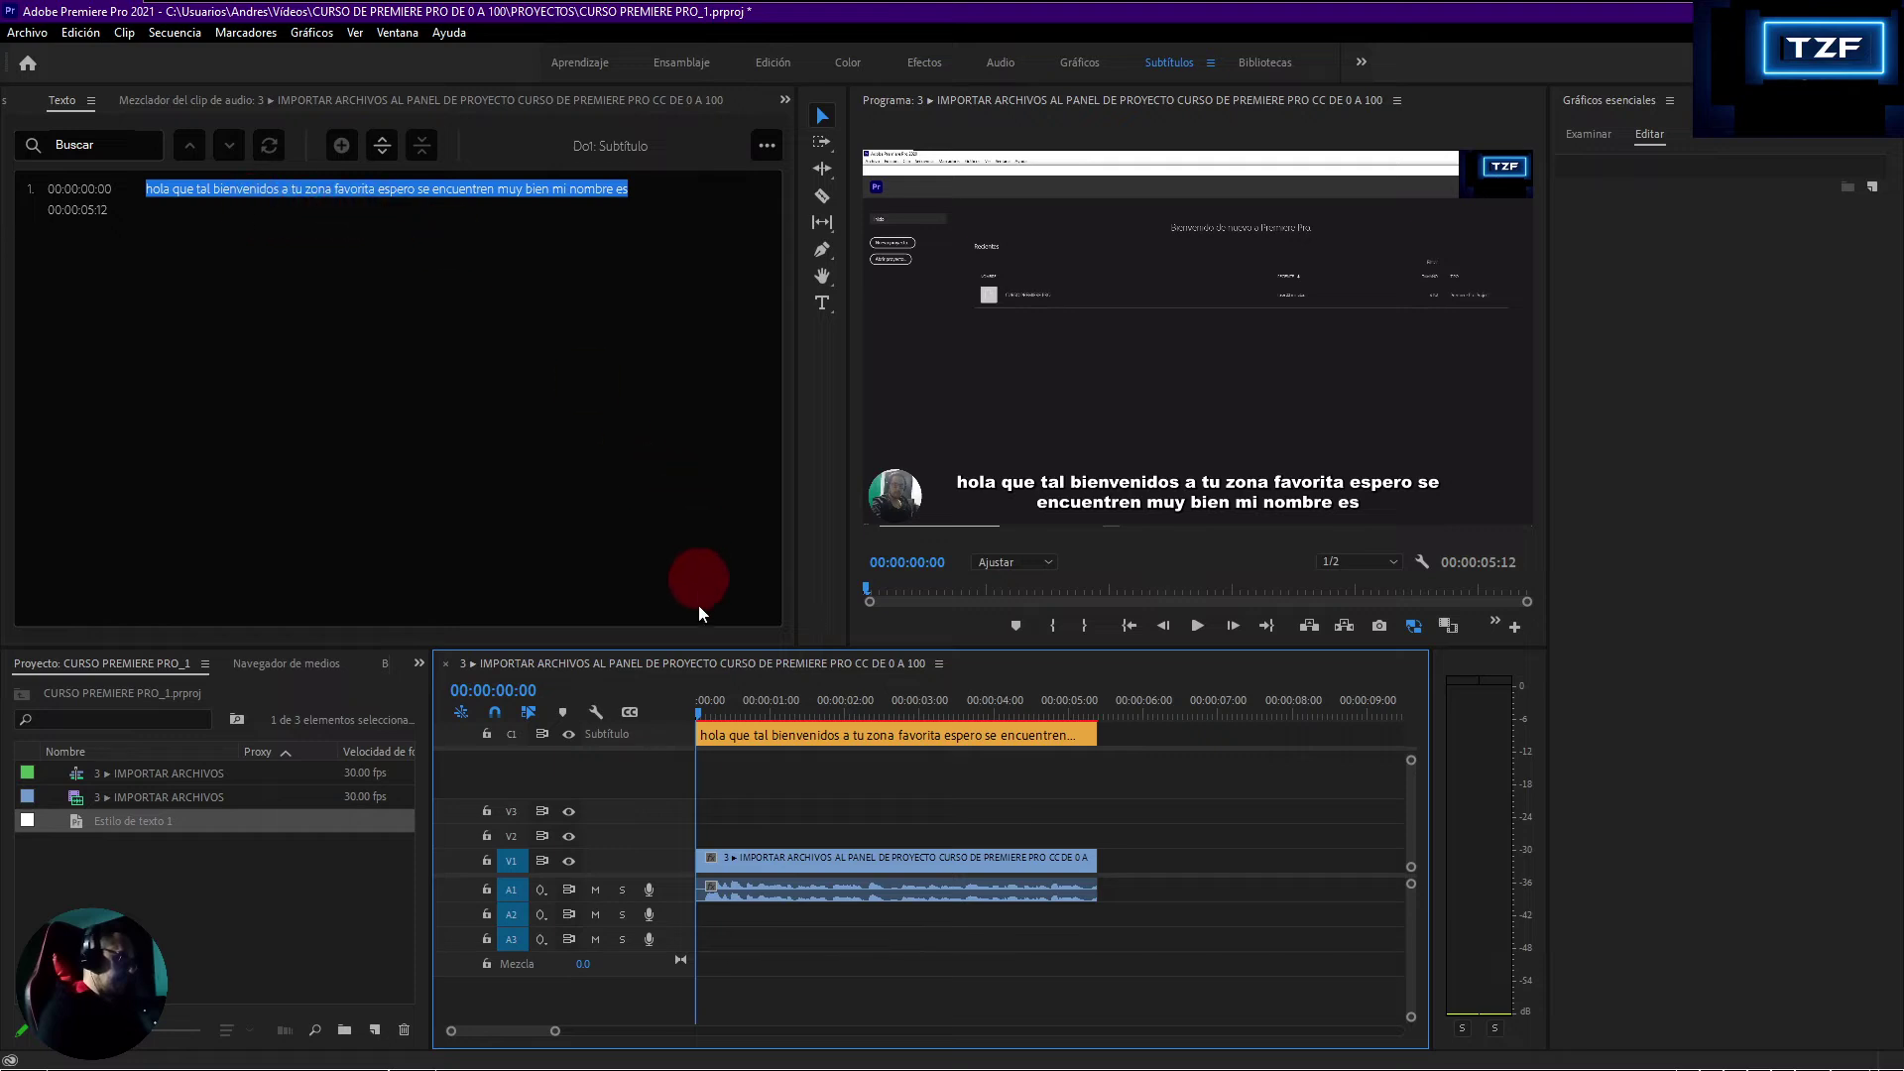
- Play the sequence from the start to check the extended subtitle against the audio
key(space)
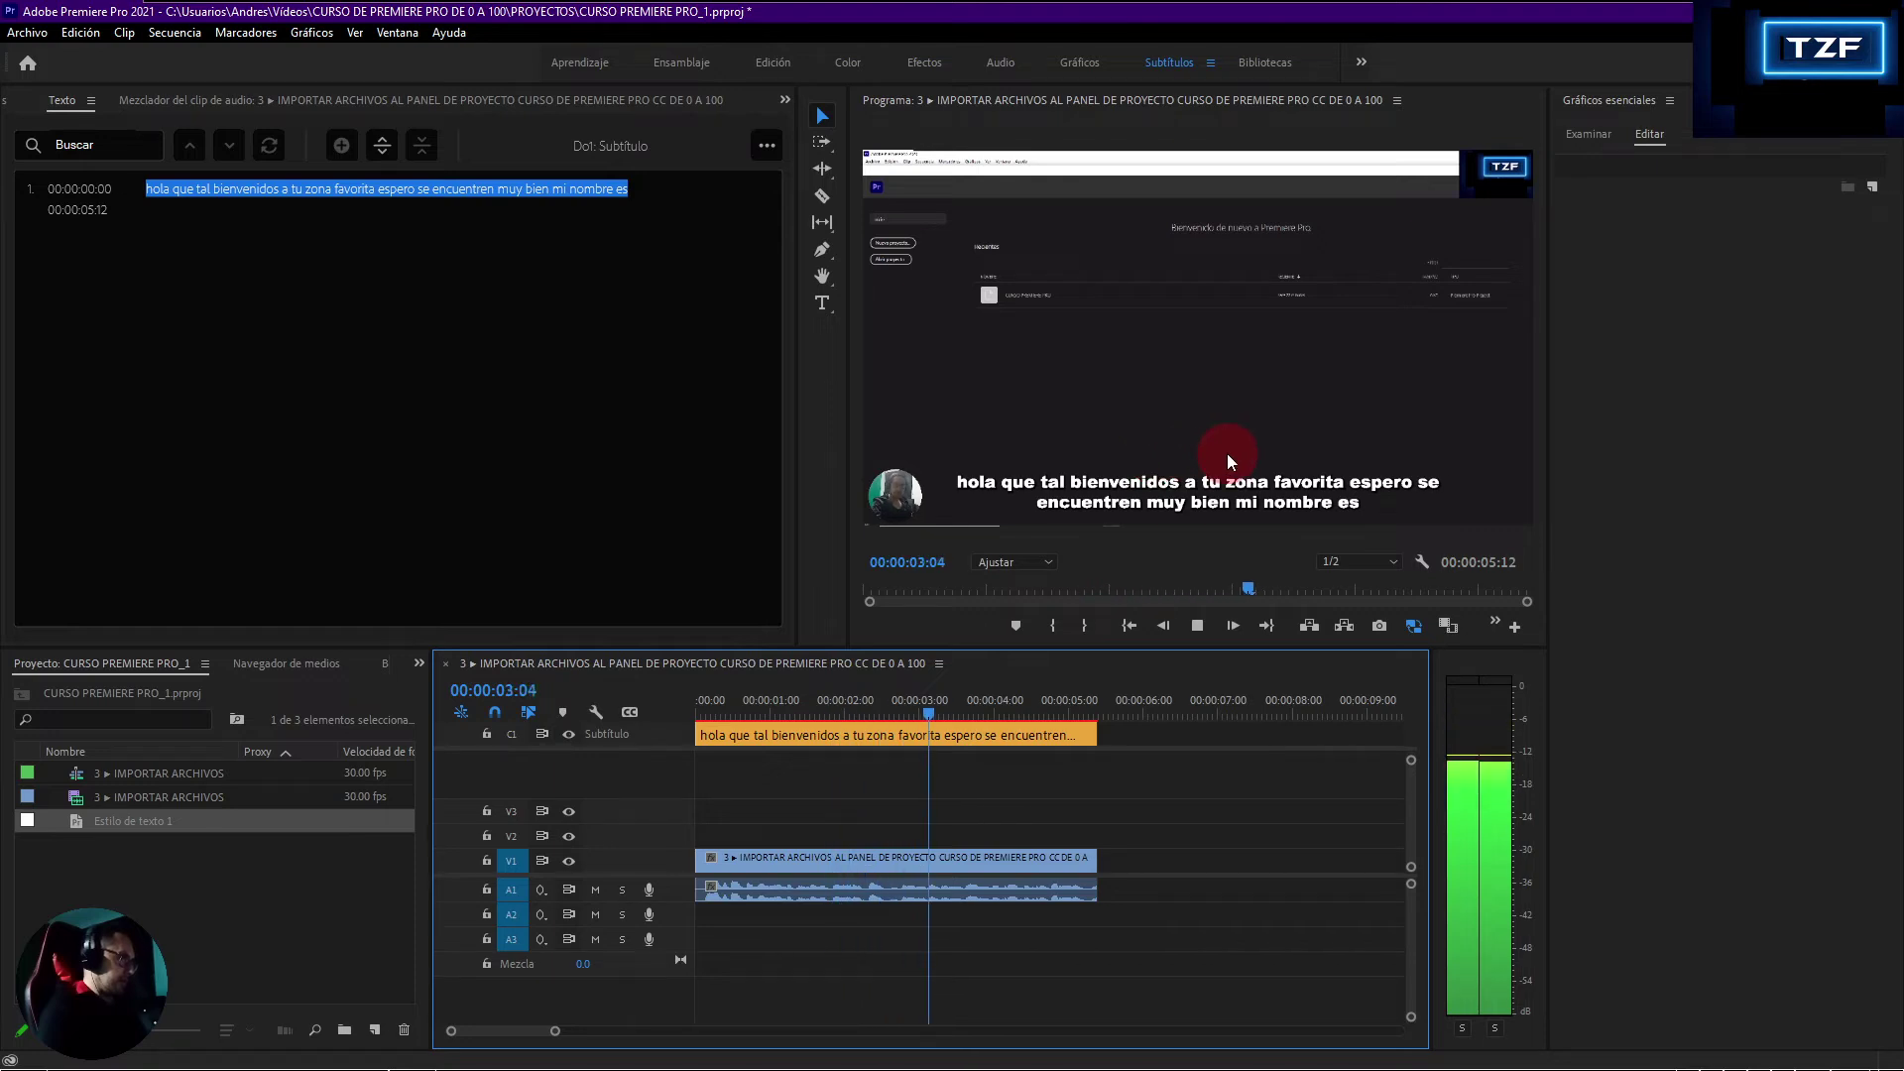
key(space)
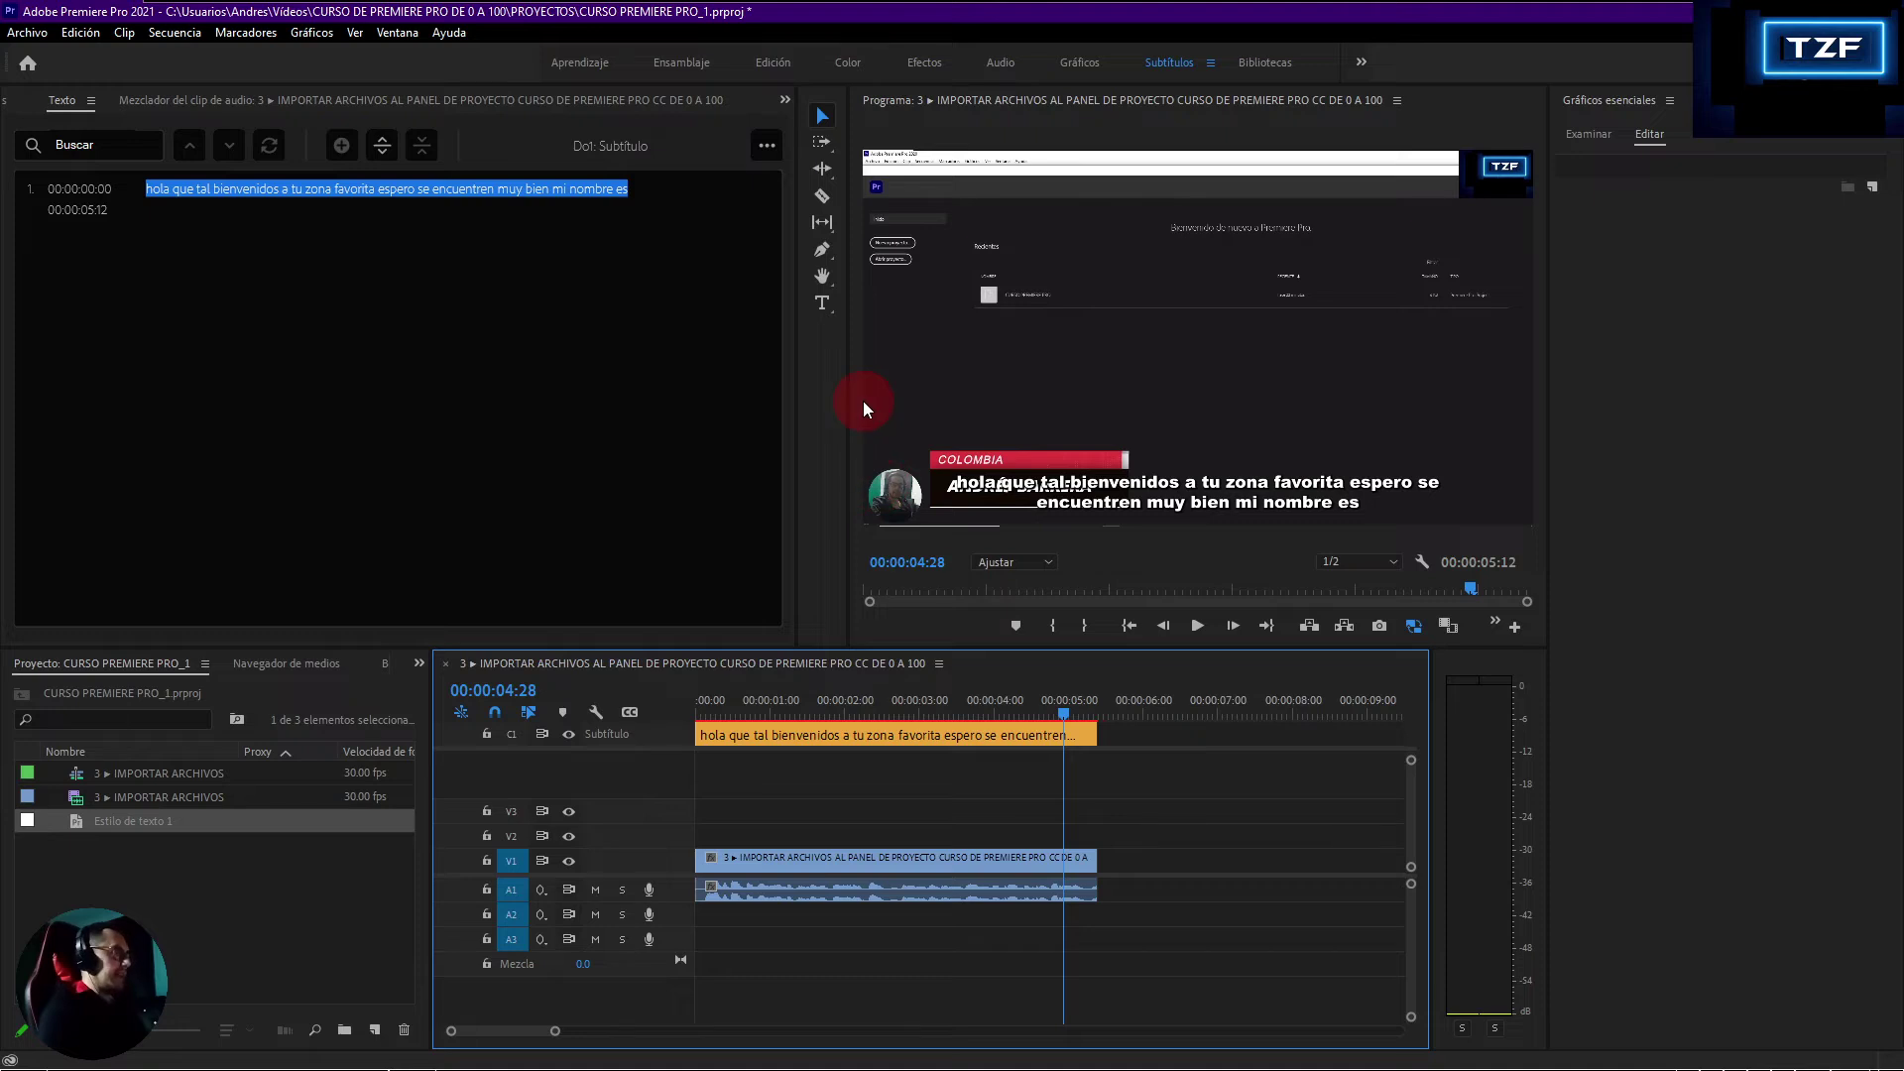
click(421, 343)
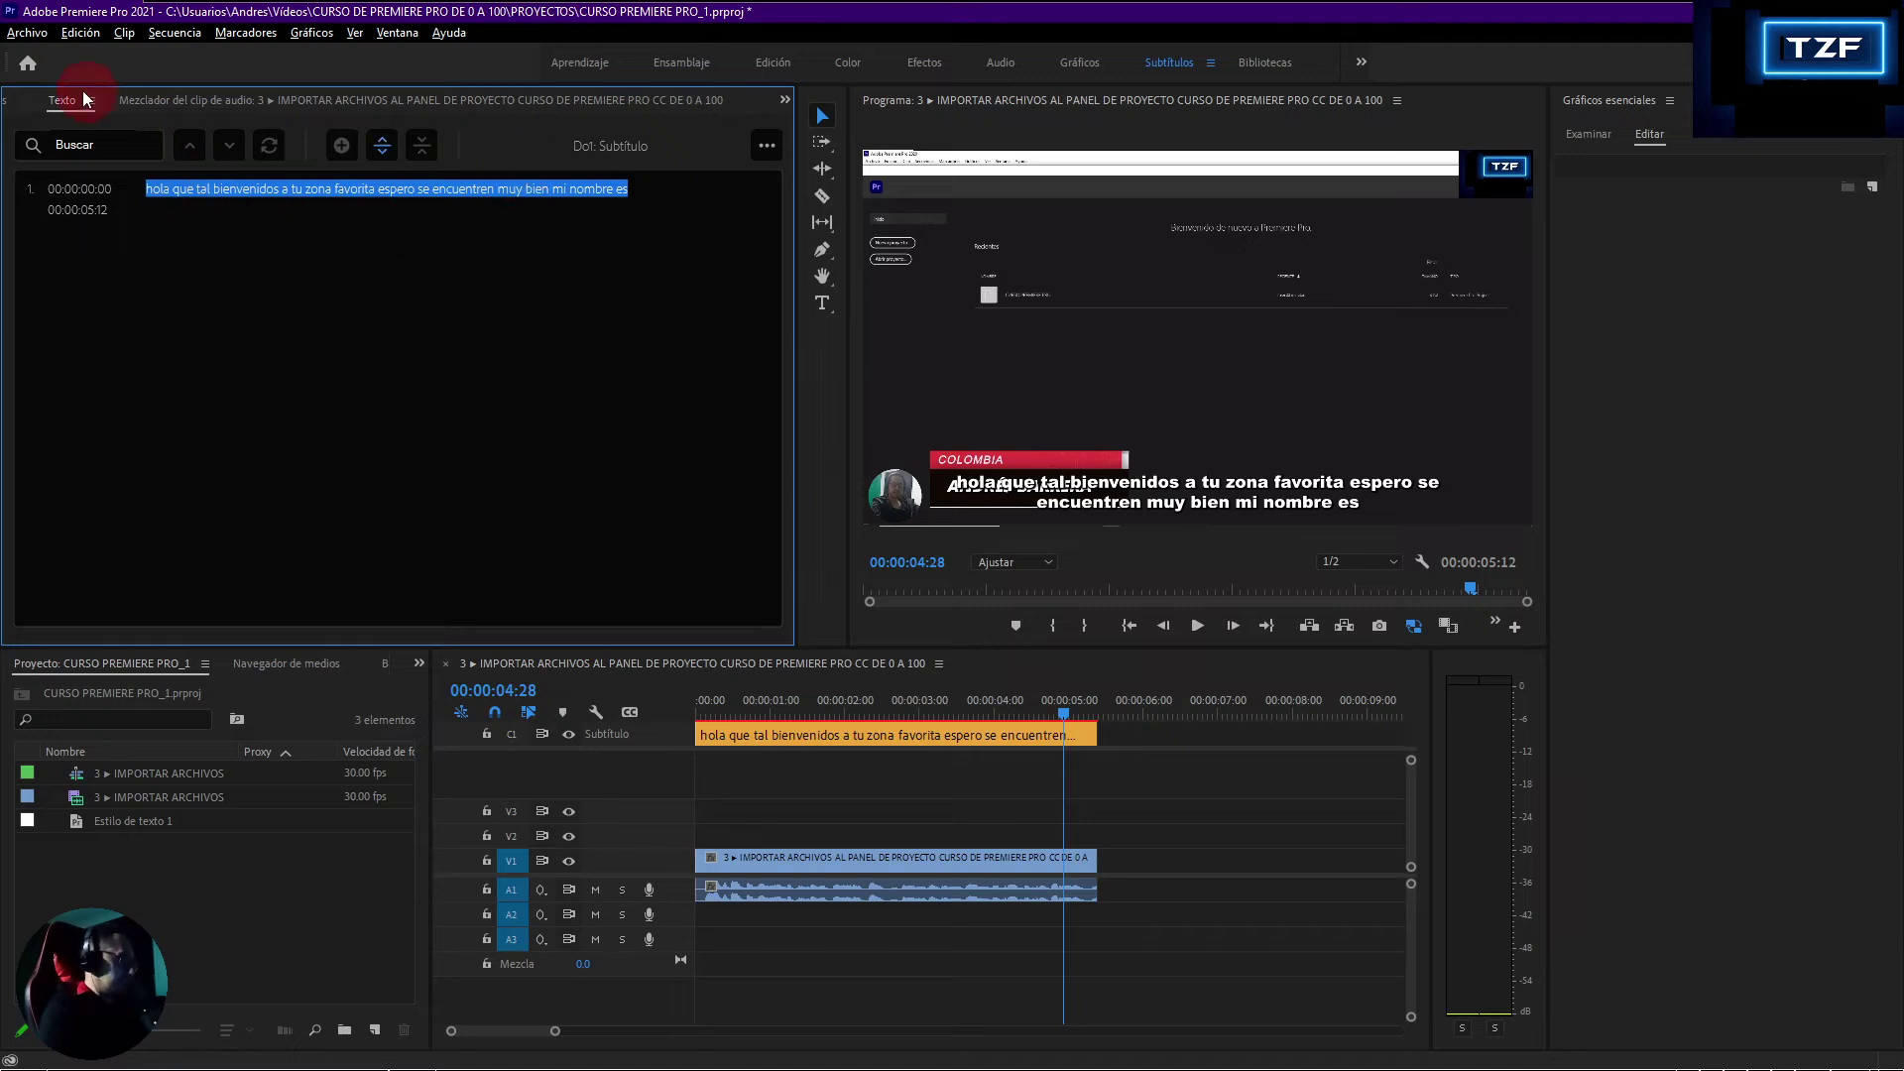
- Search the subtitles for the word "nombre" and open the matching subtitle's text for editing
click(61, 145)
text(nombre)
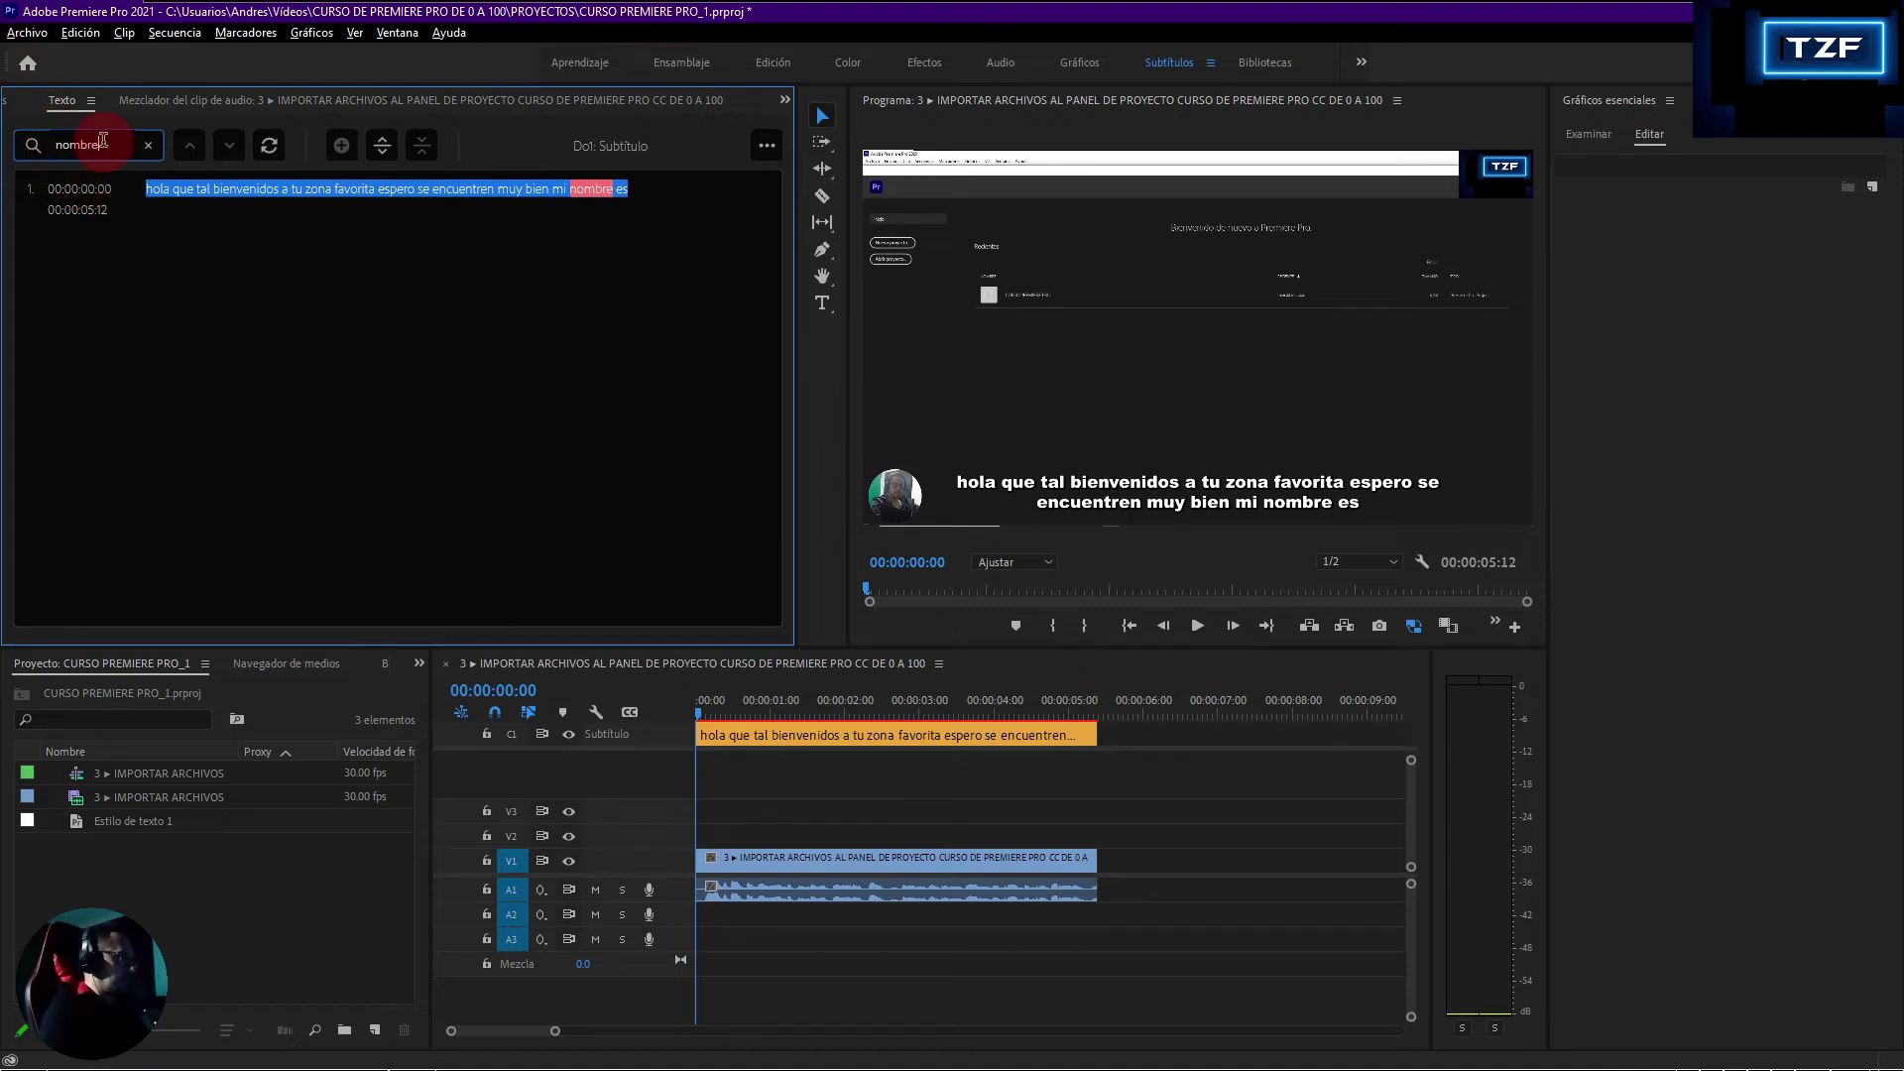
click(498, 261)
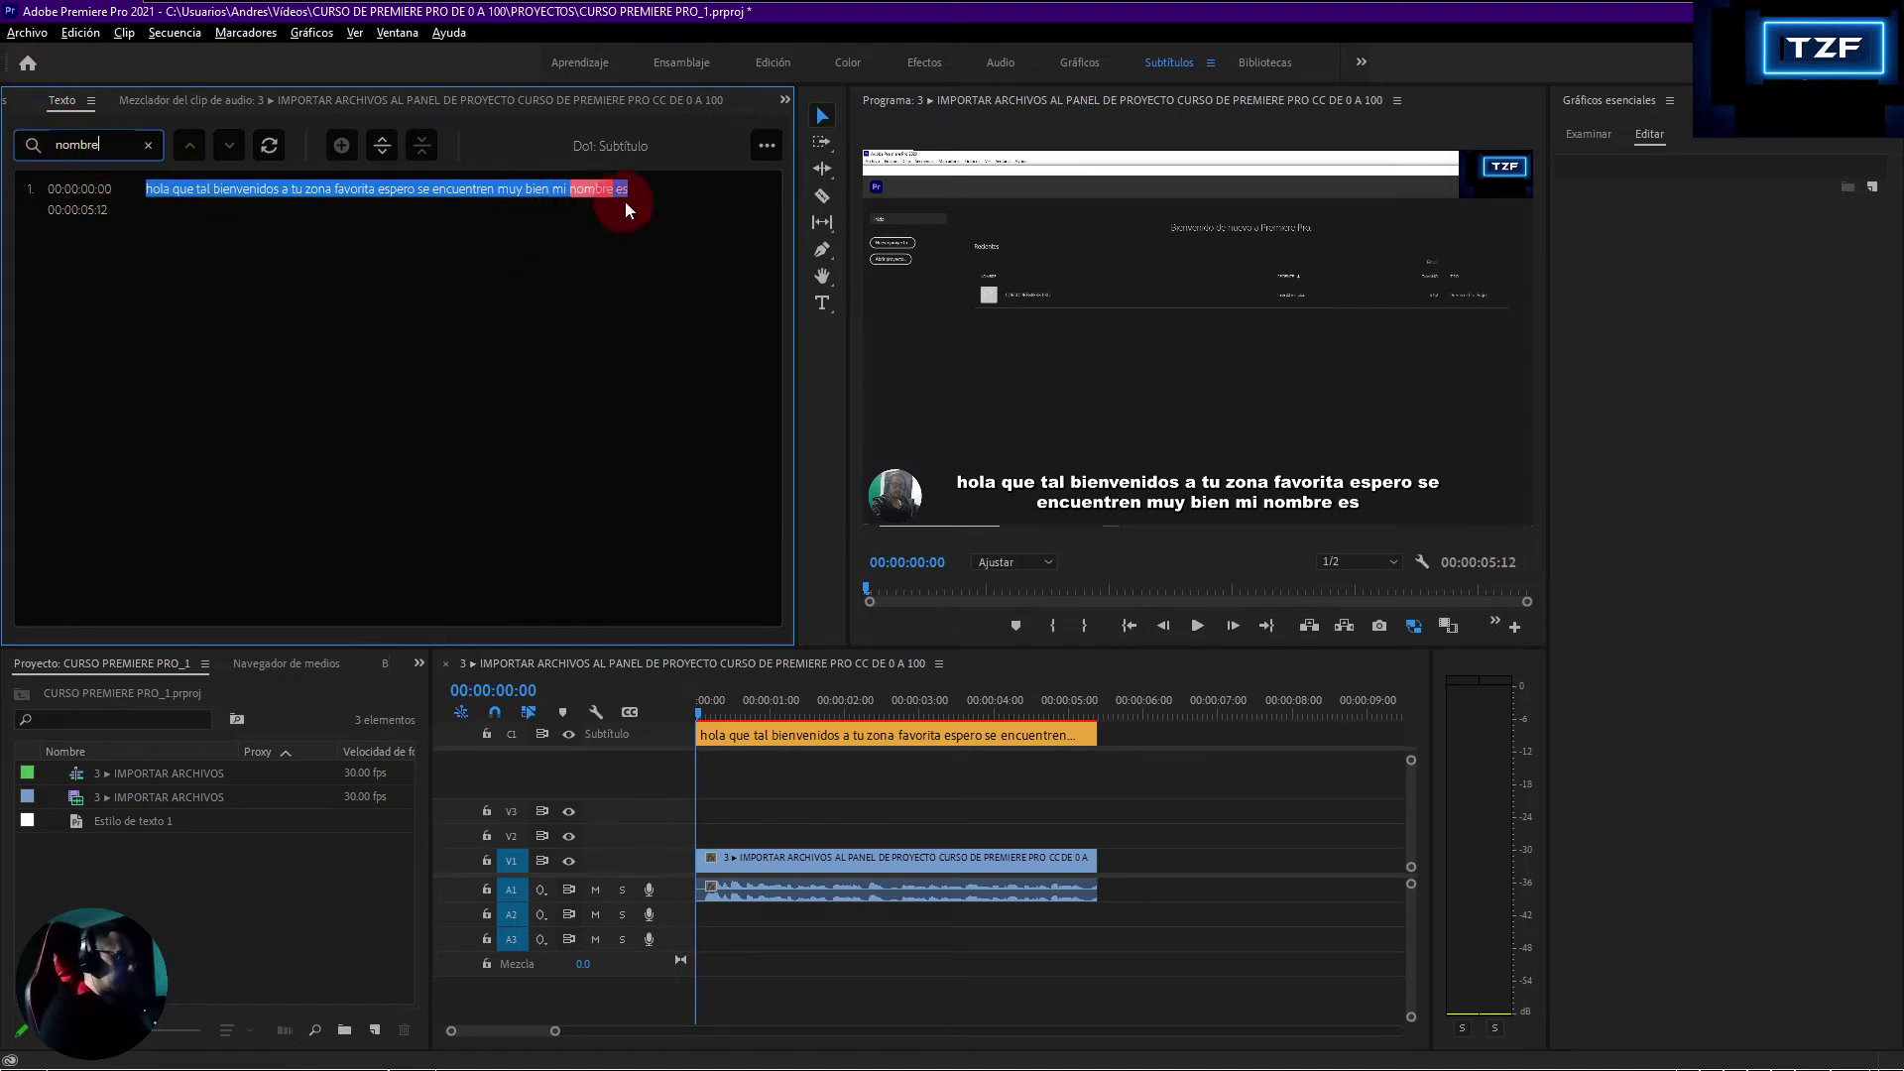
click(583, 189)
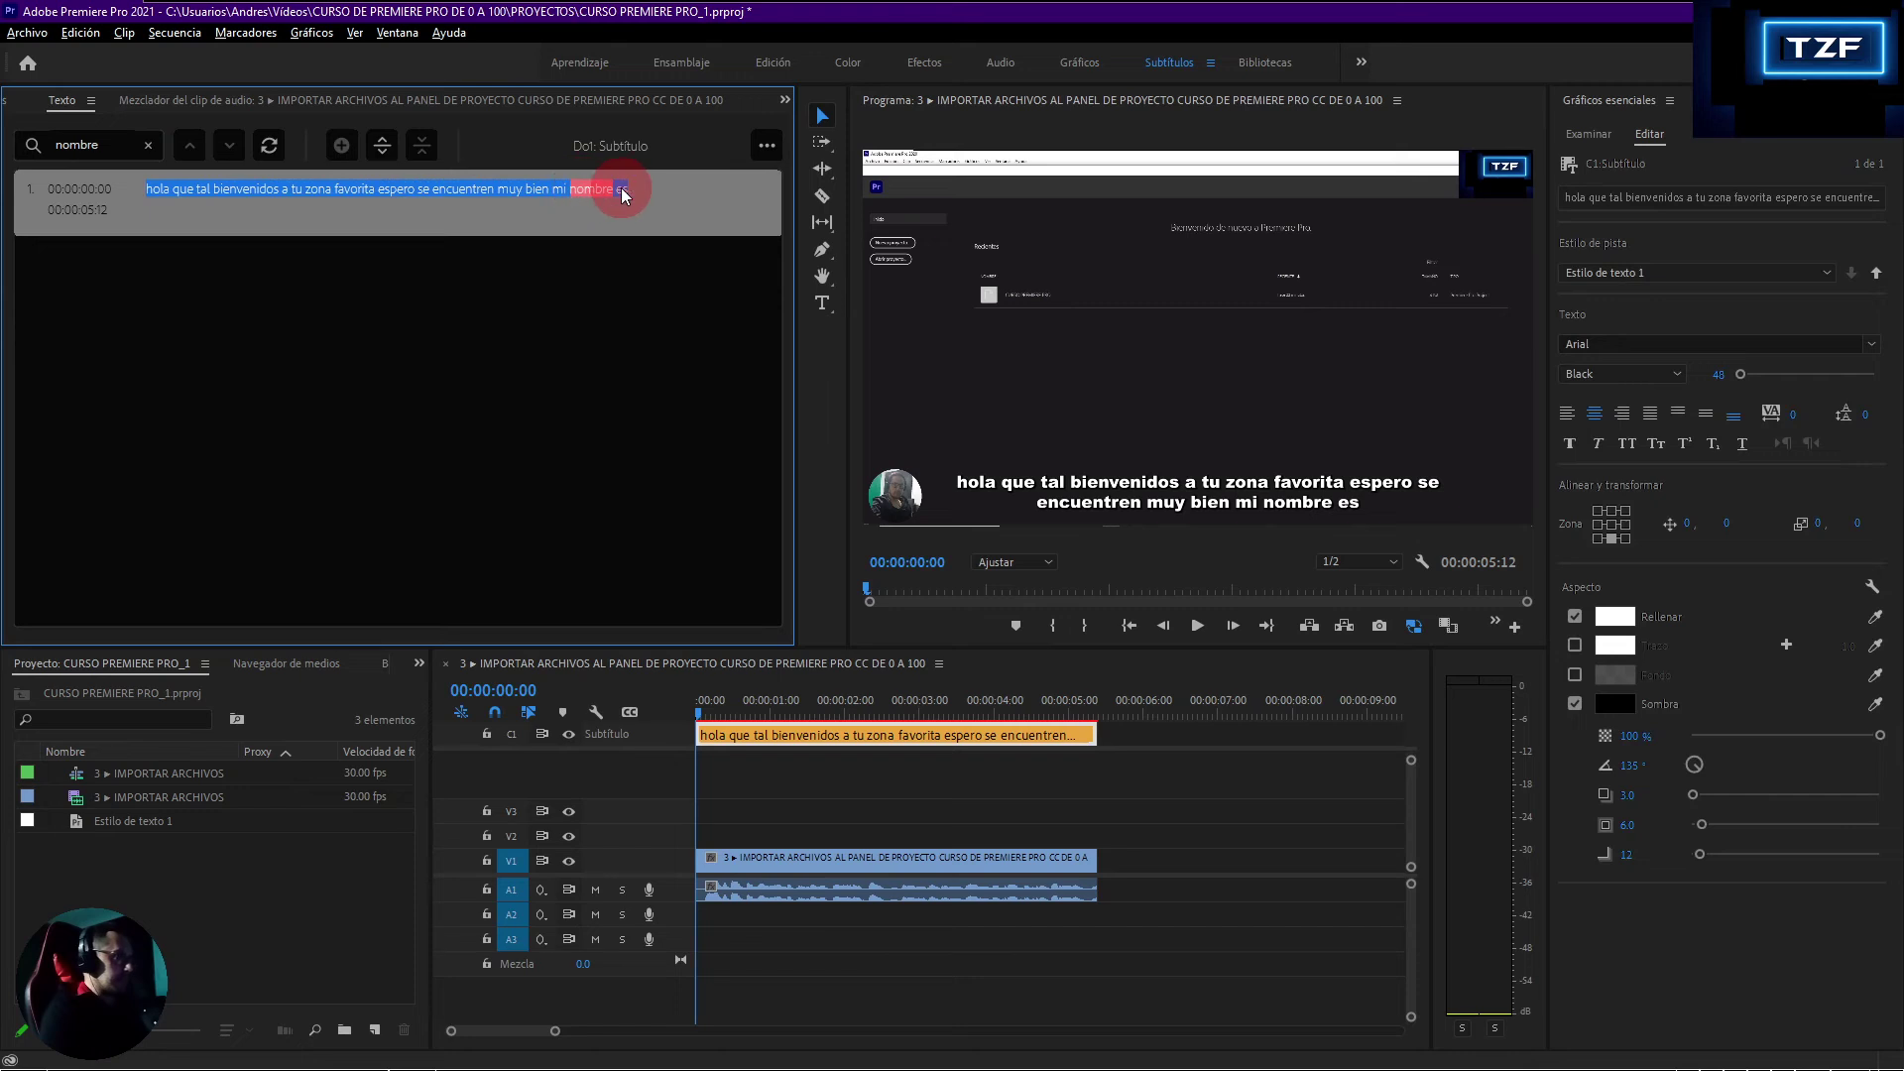
click(573, 193)
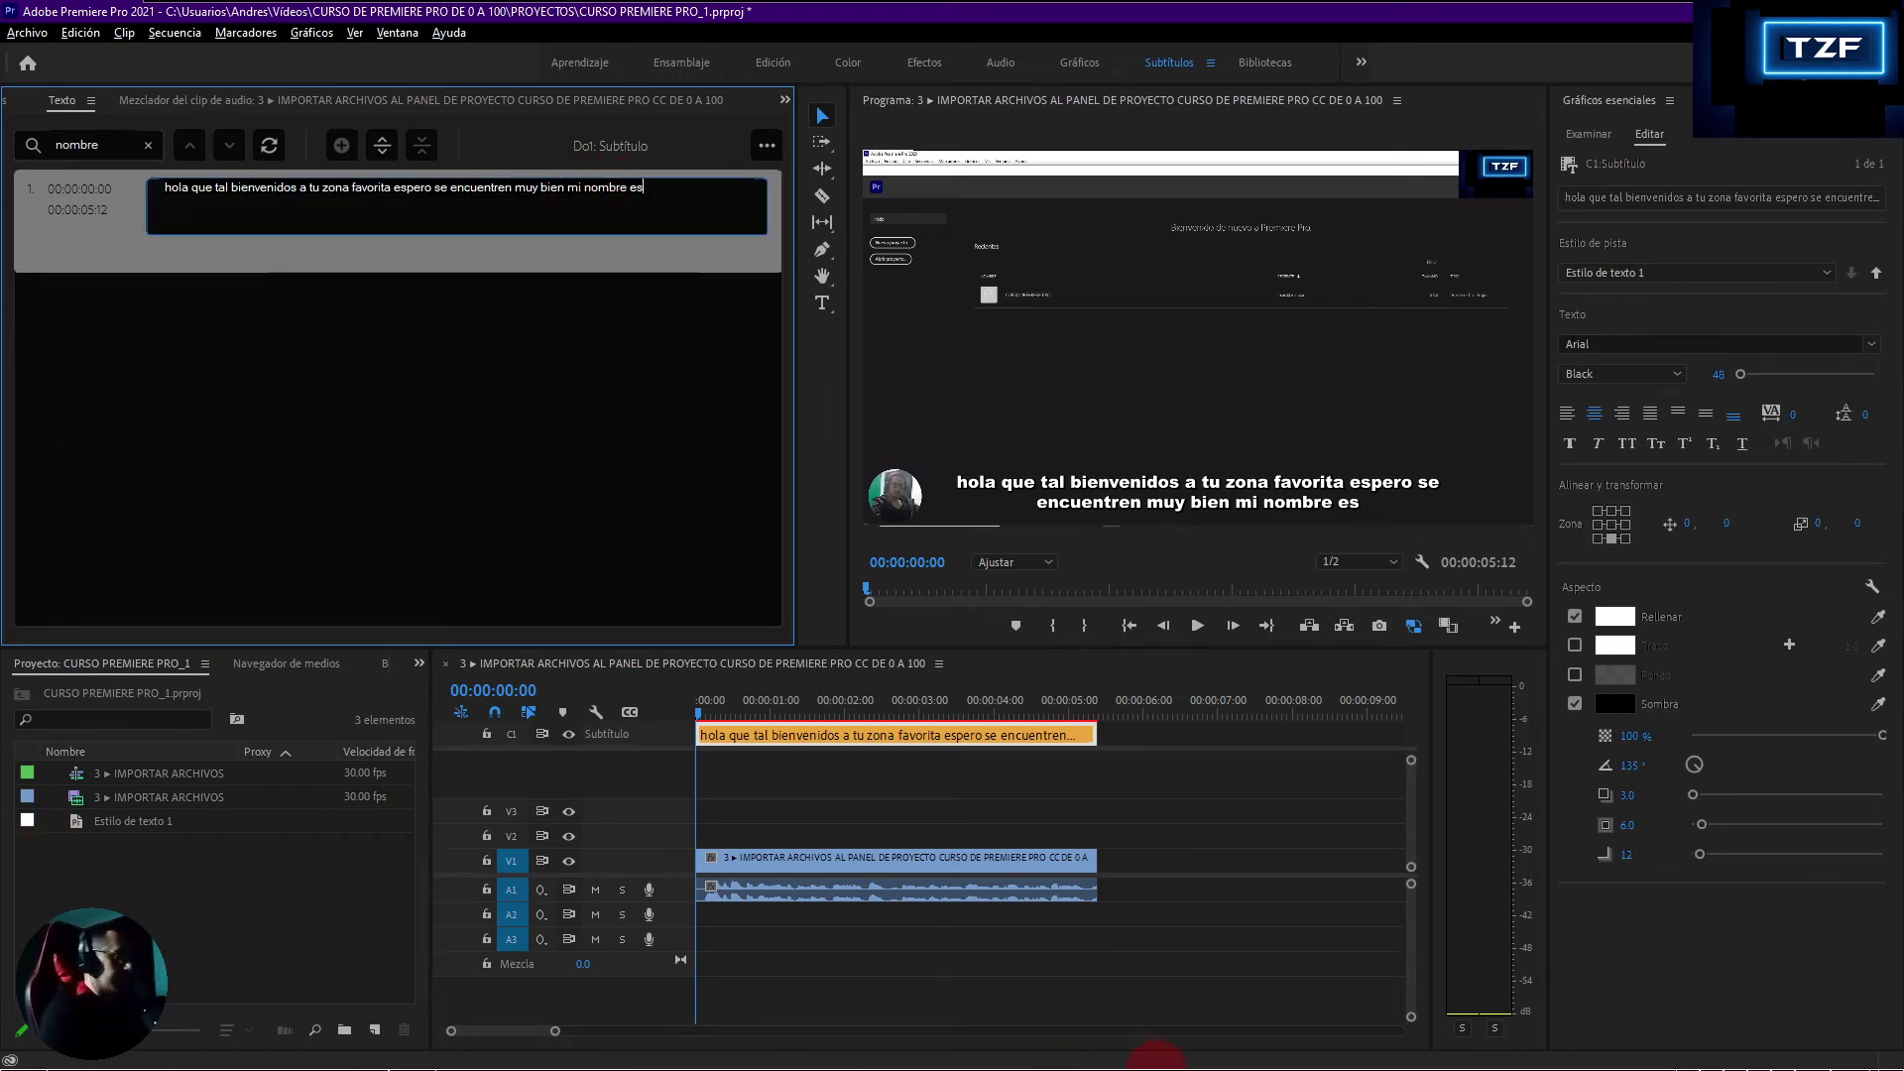
- Switch to the Notepad transcript, select all of its text and copy it
mouse_move(1155, 1061)
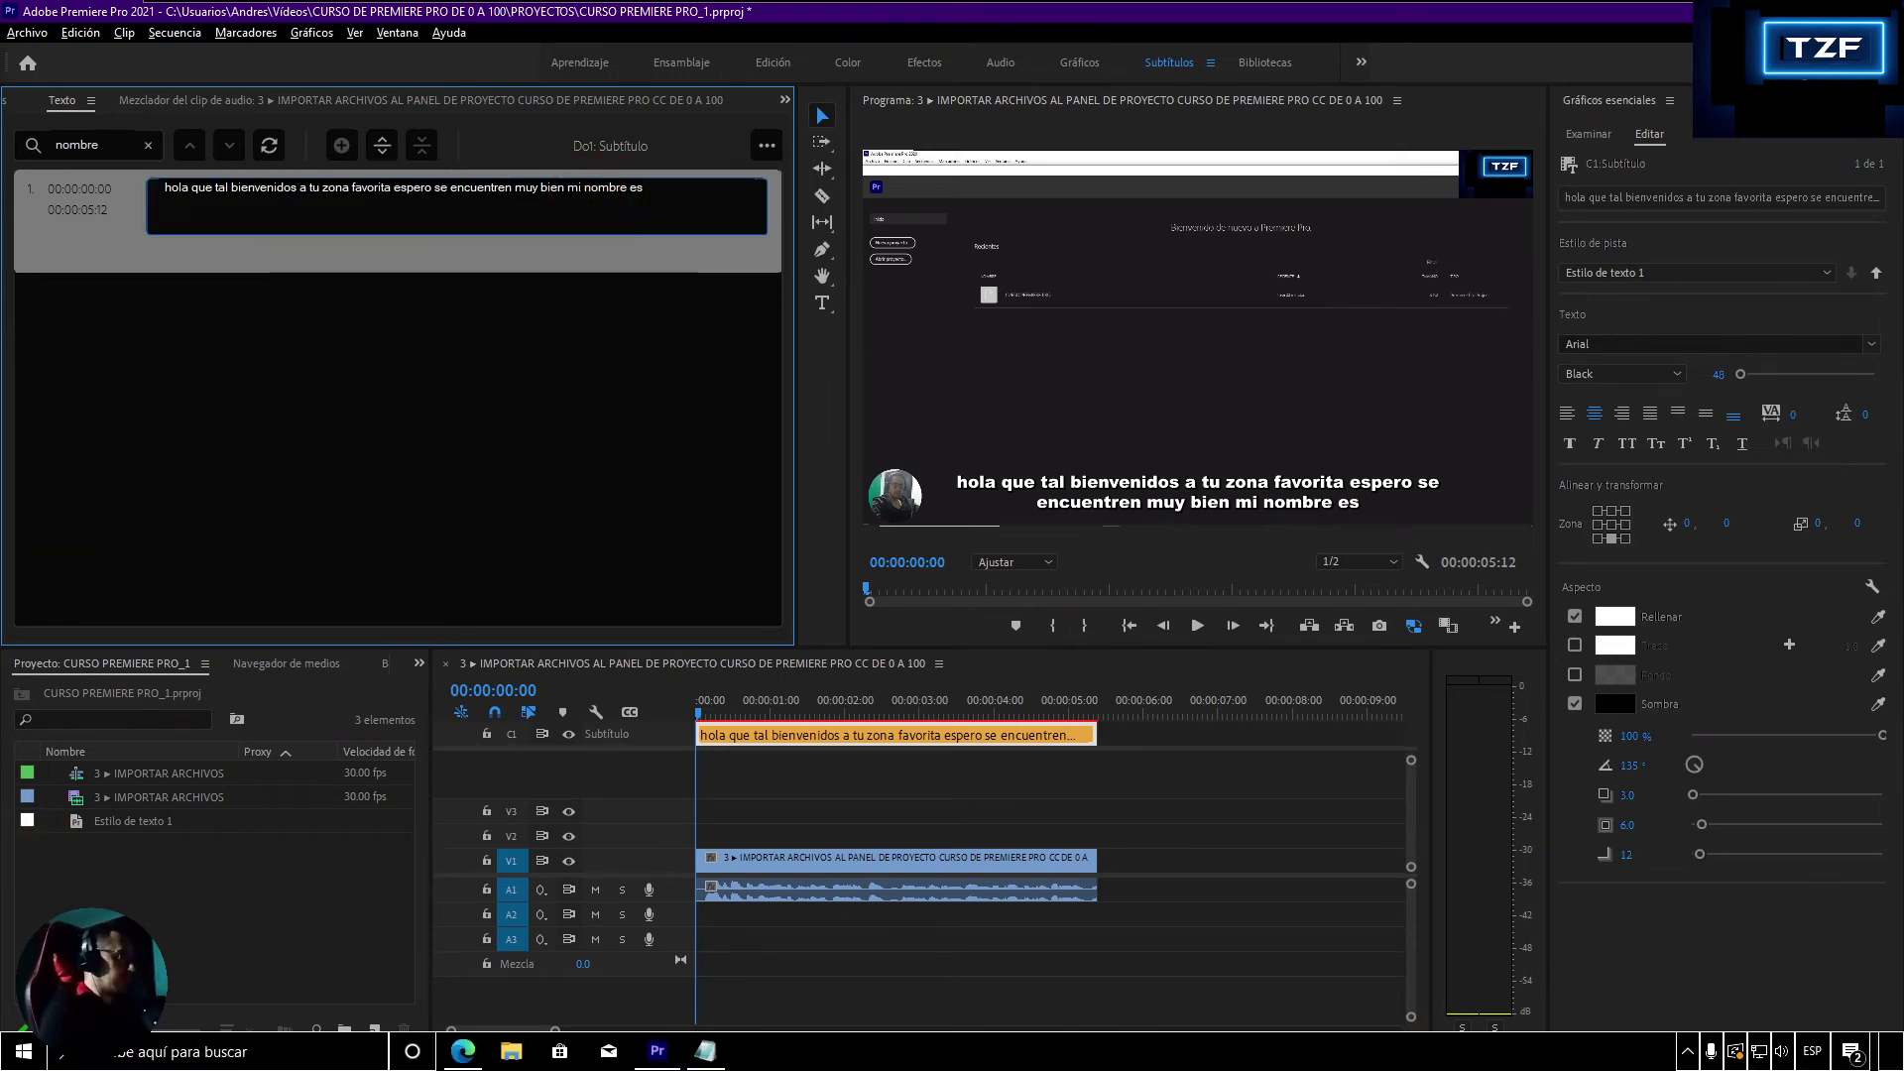
click(704, 1059)
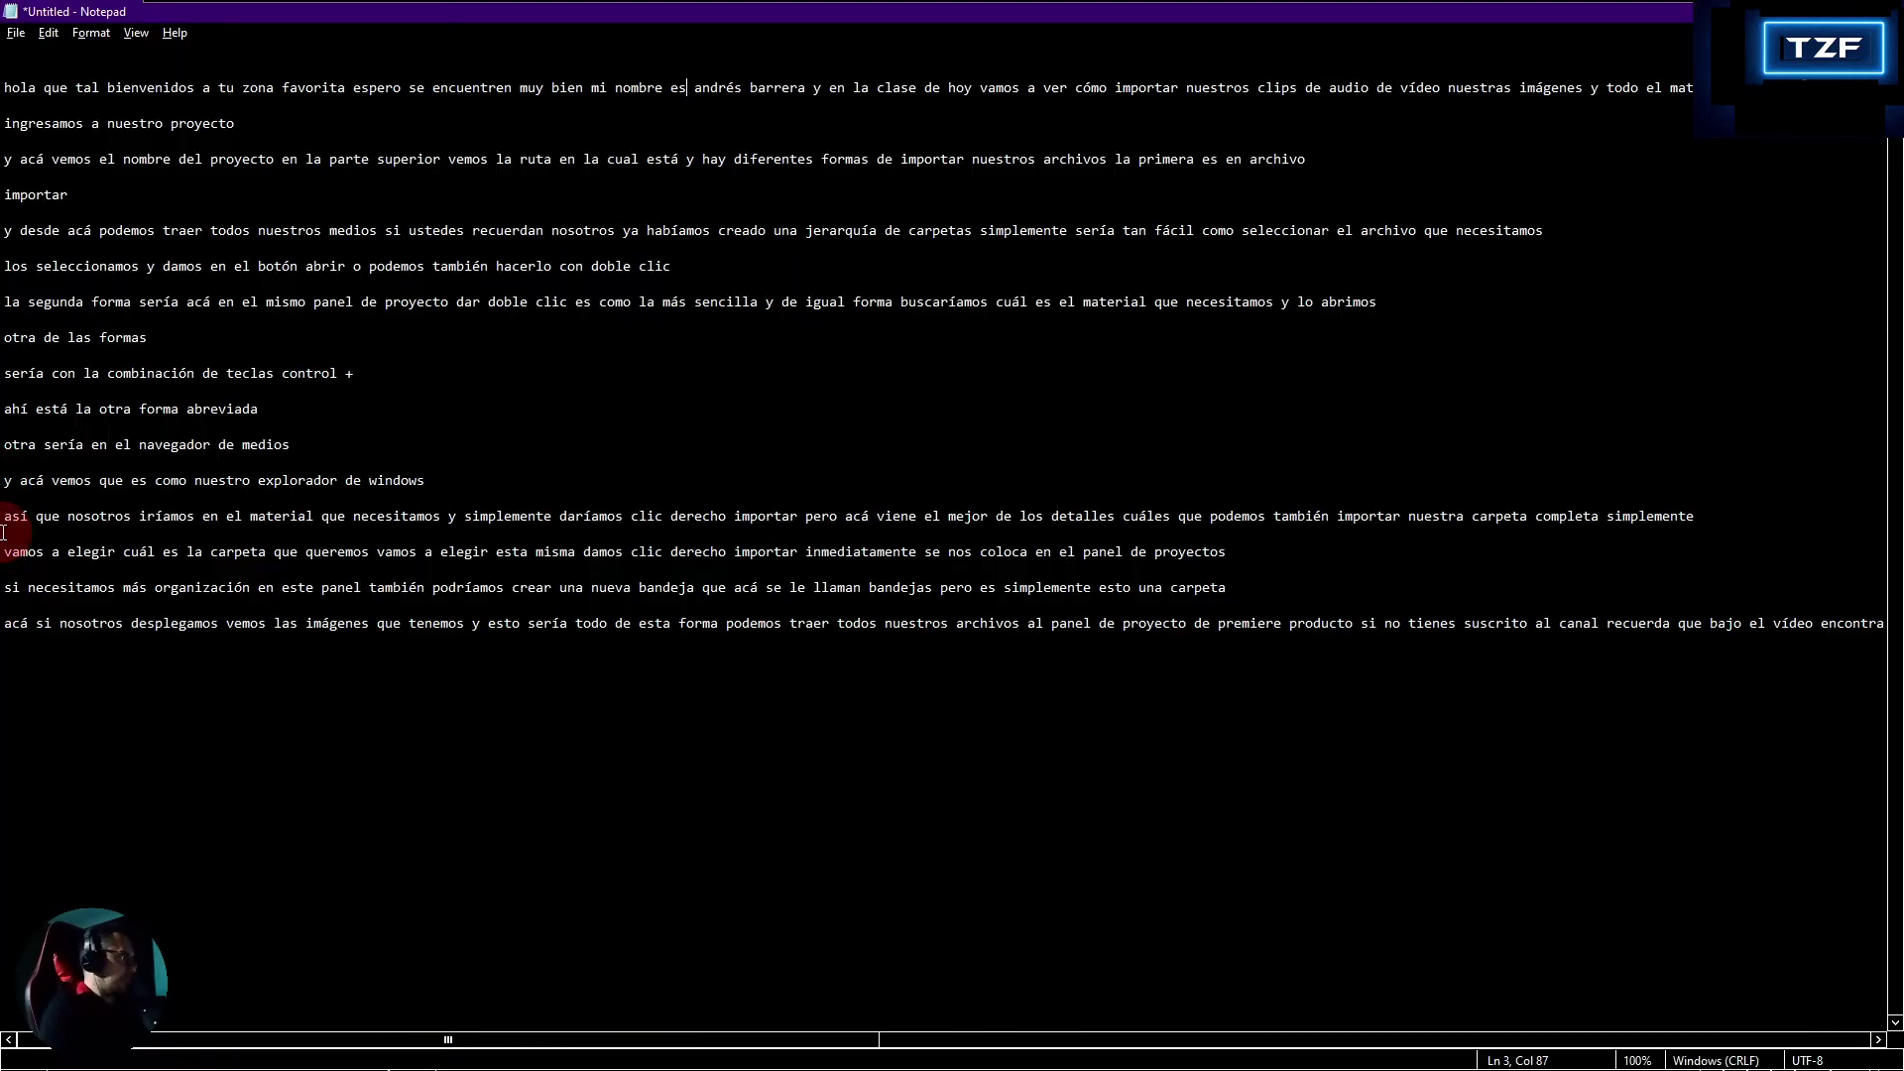
key(ctrl+a)
right_click(62, 86)
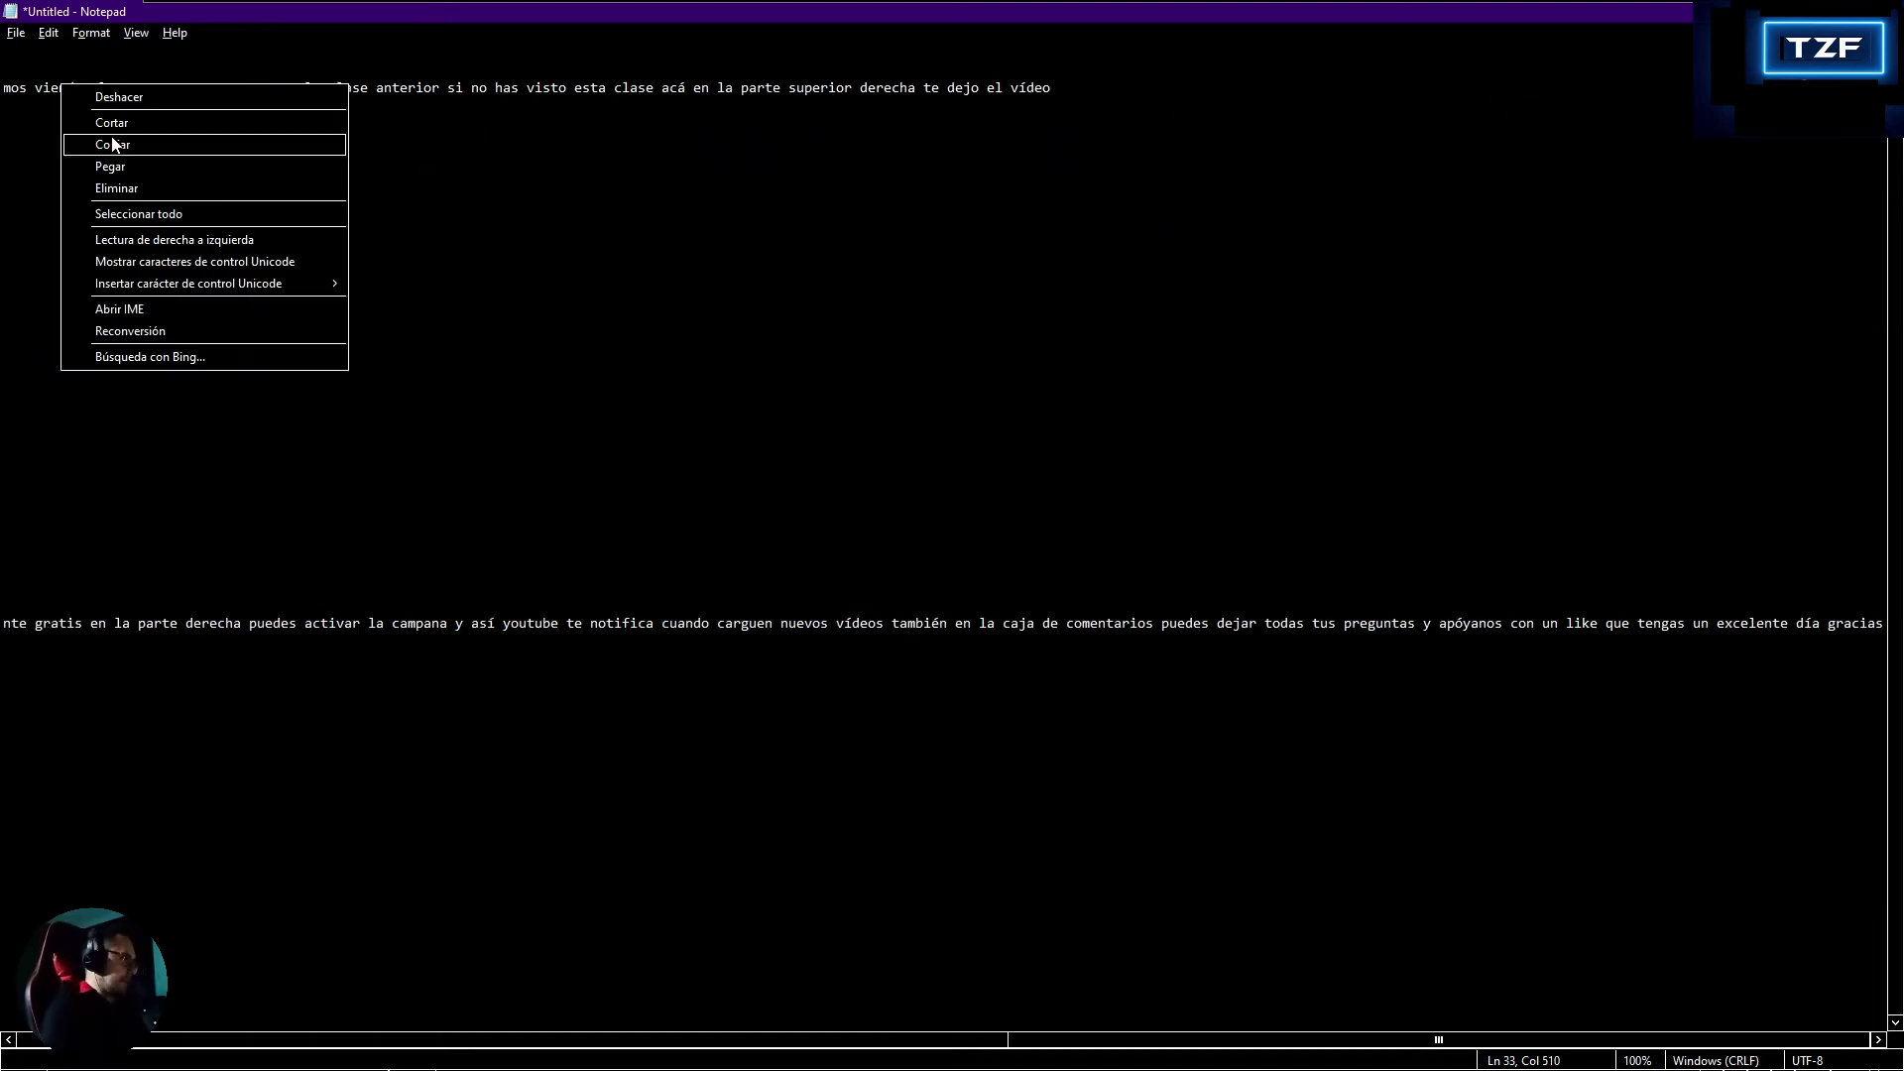
click(112, 145)
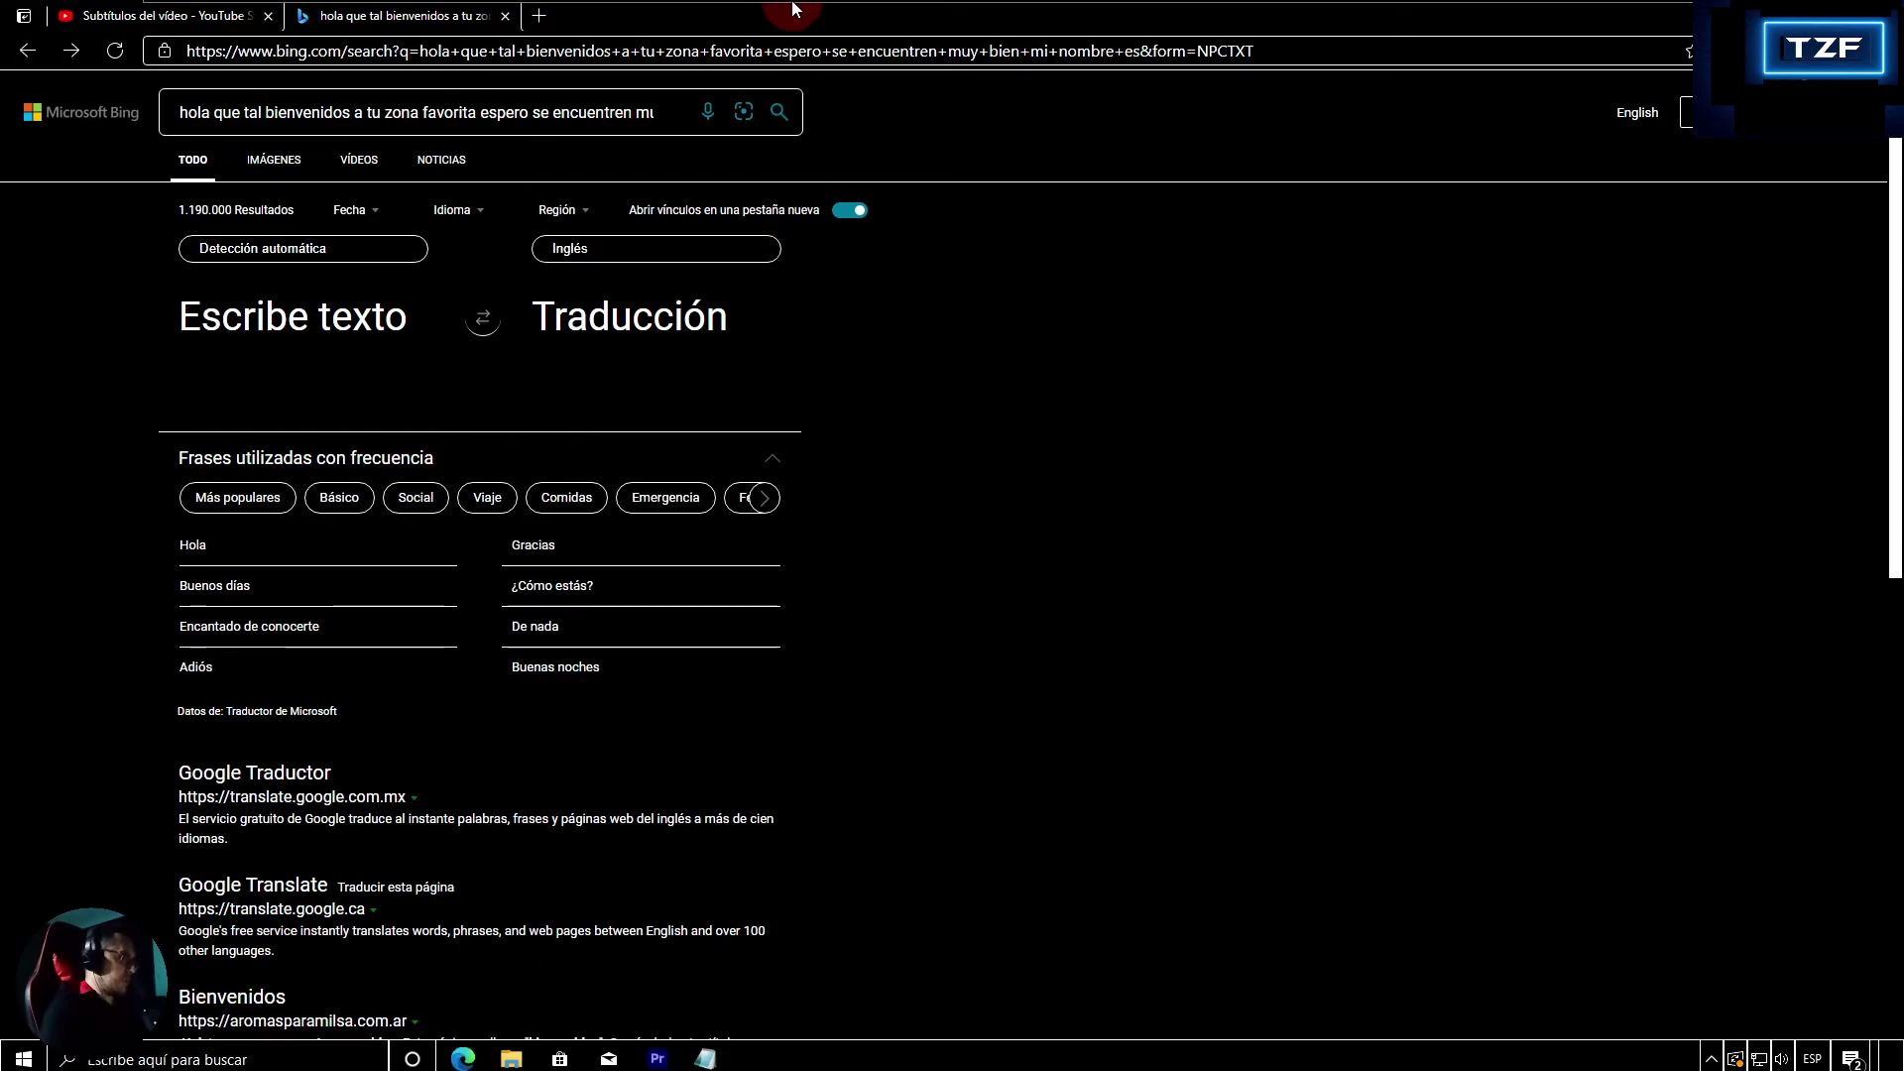
- Open google.com in a new browser tab and search for "google translate"
key(ctrl+t)
text(google.com)
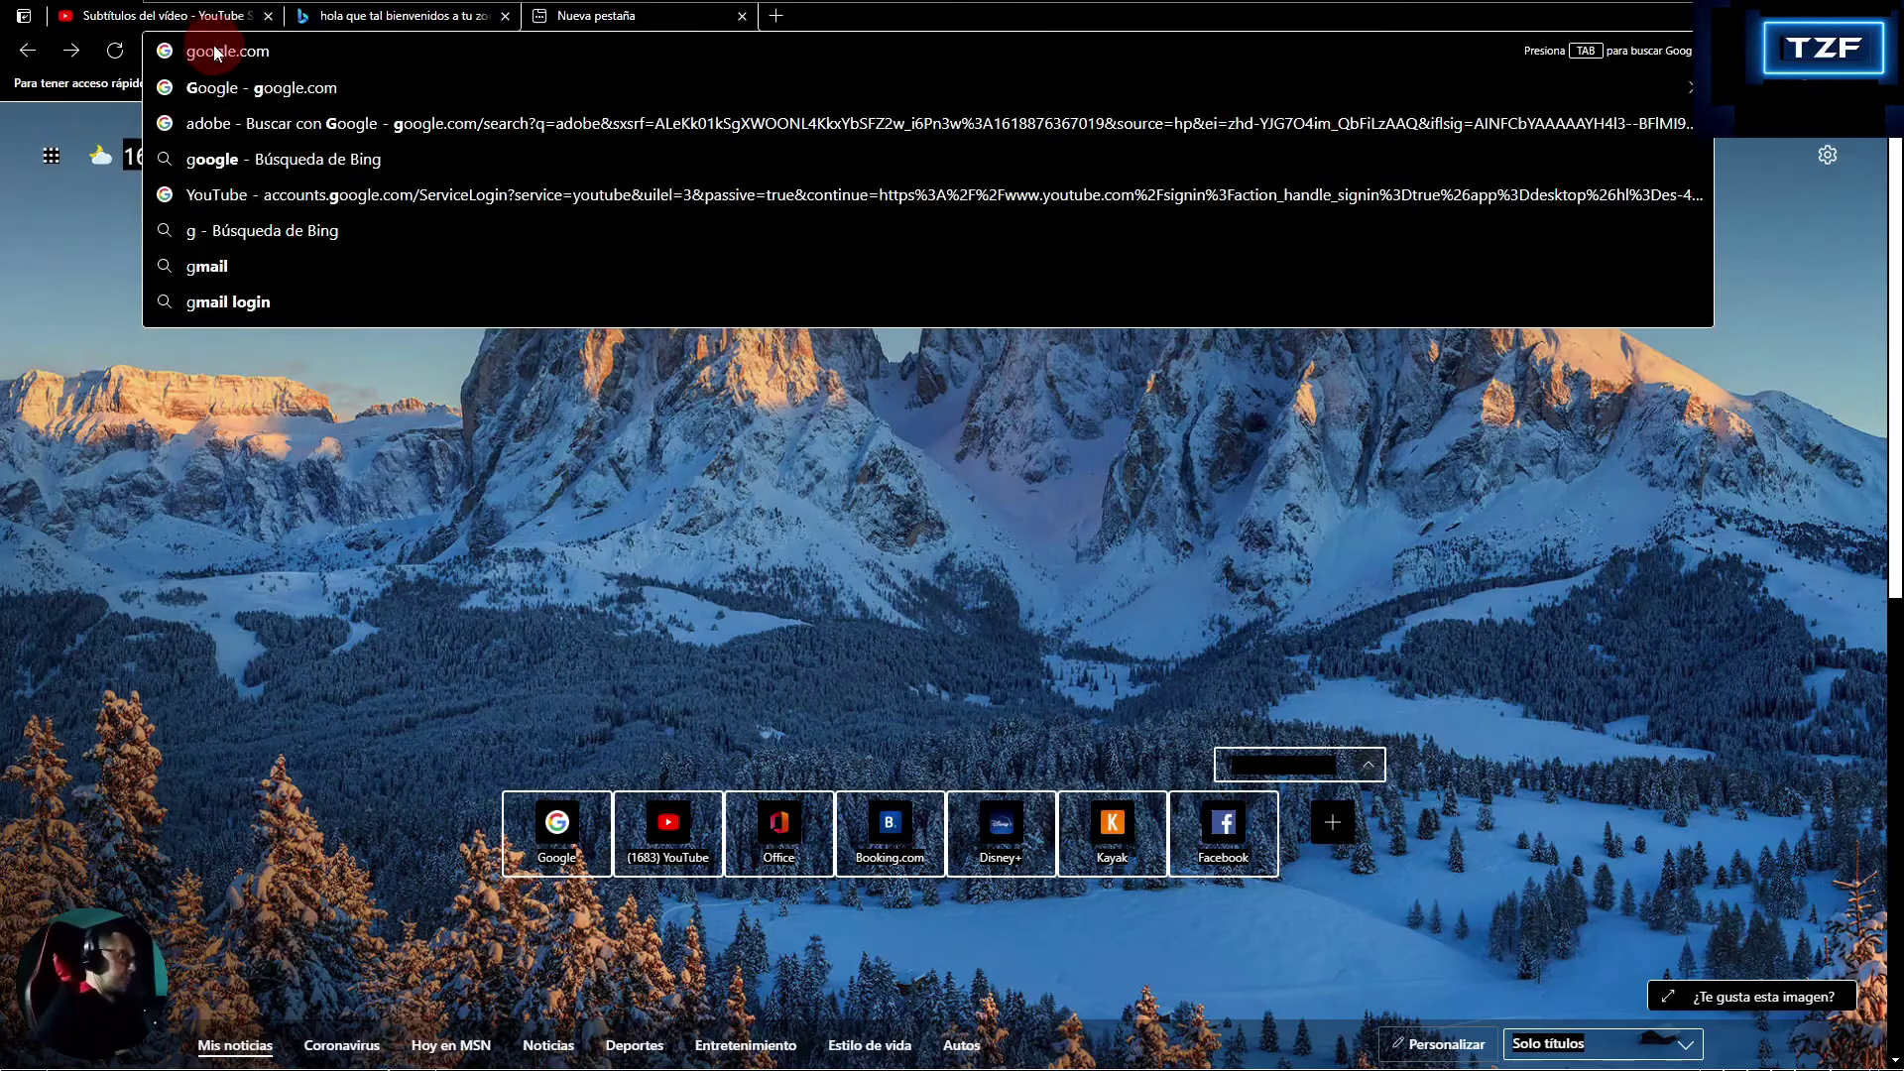
key(Return)
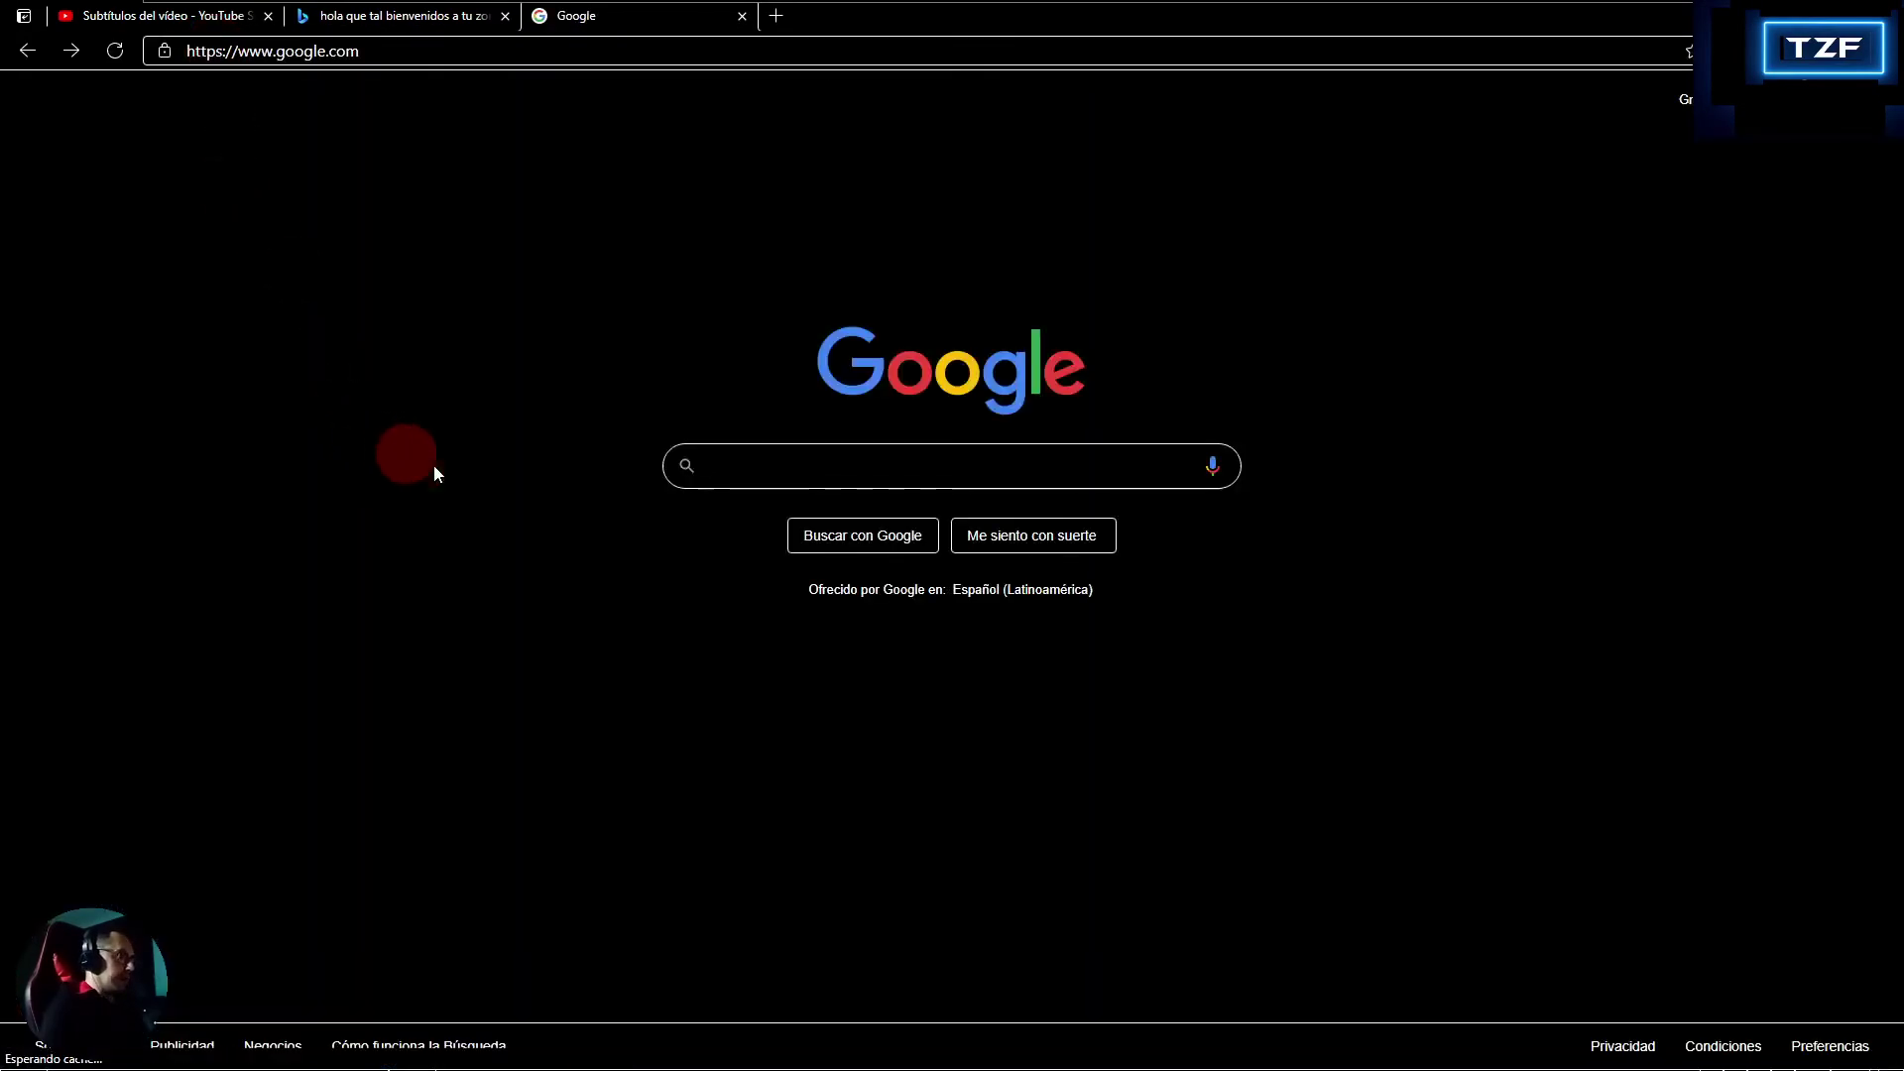
text(g)
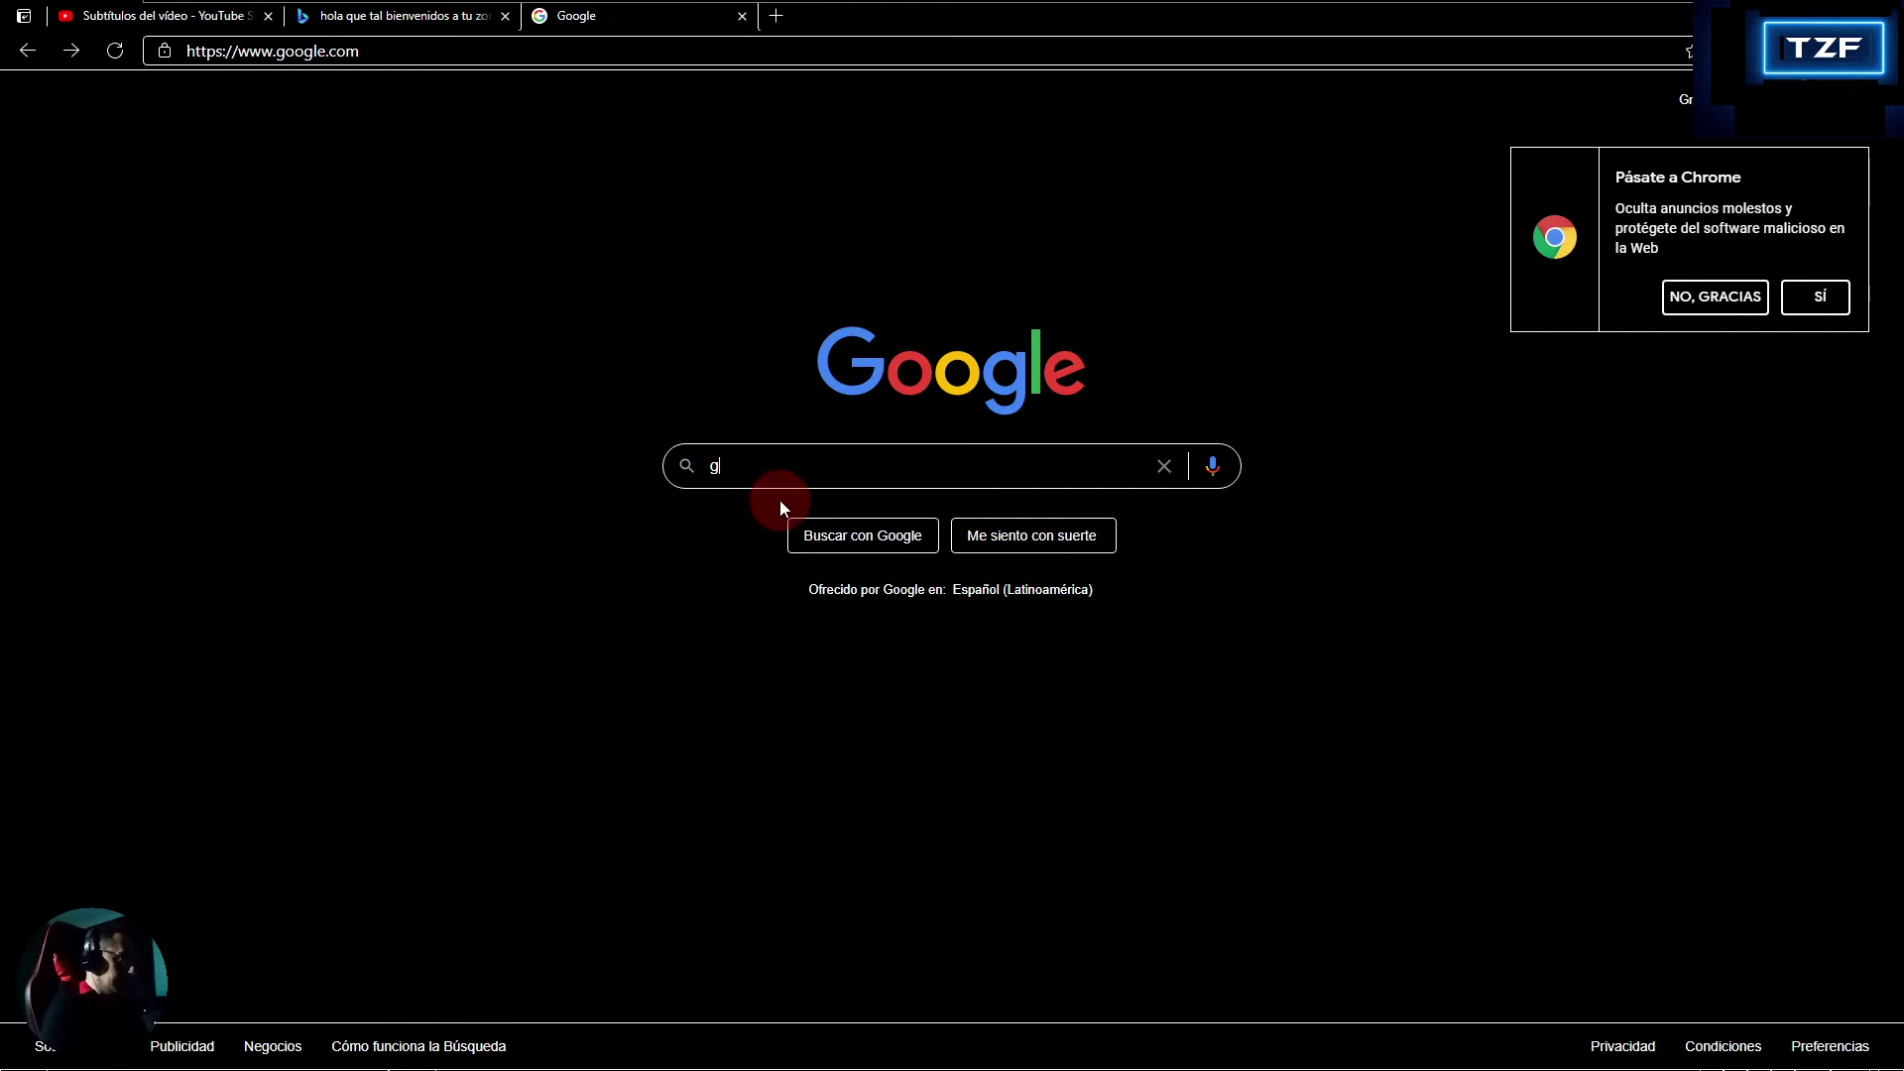
text(oogle tras)
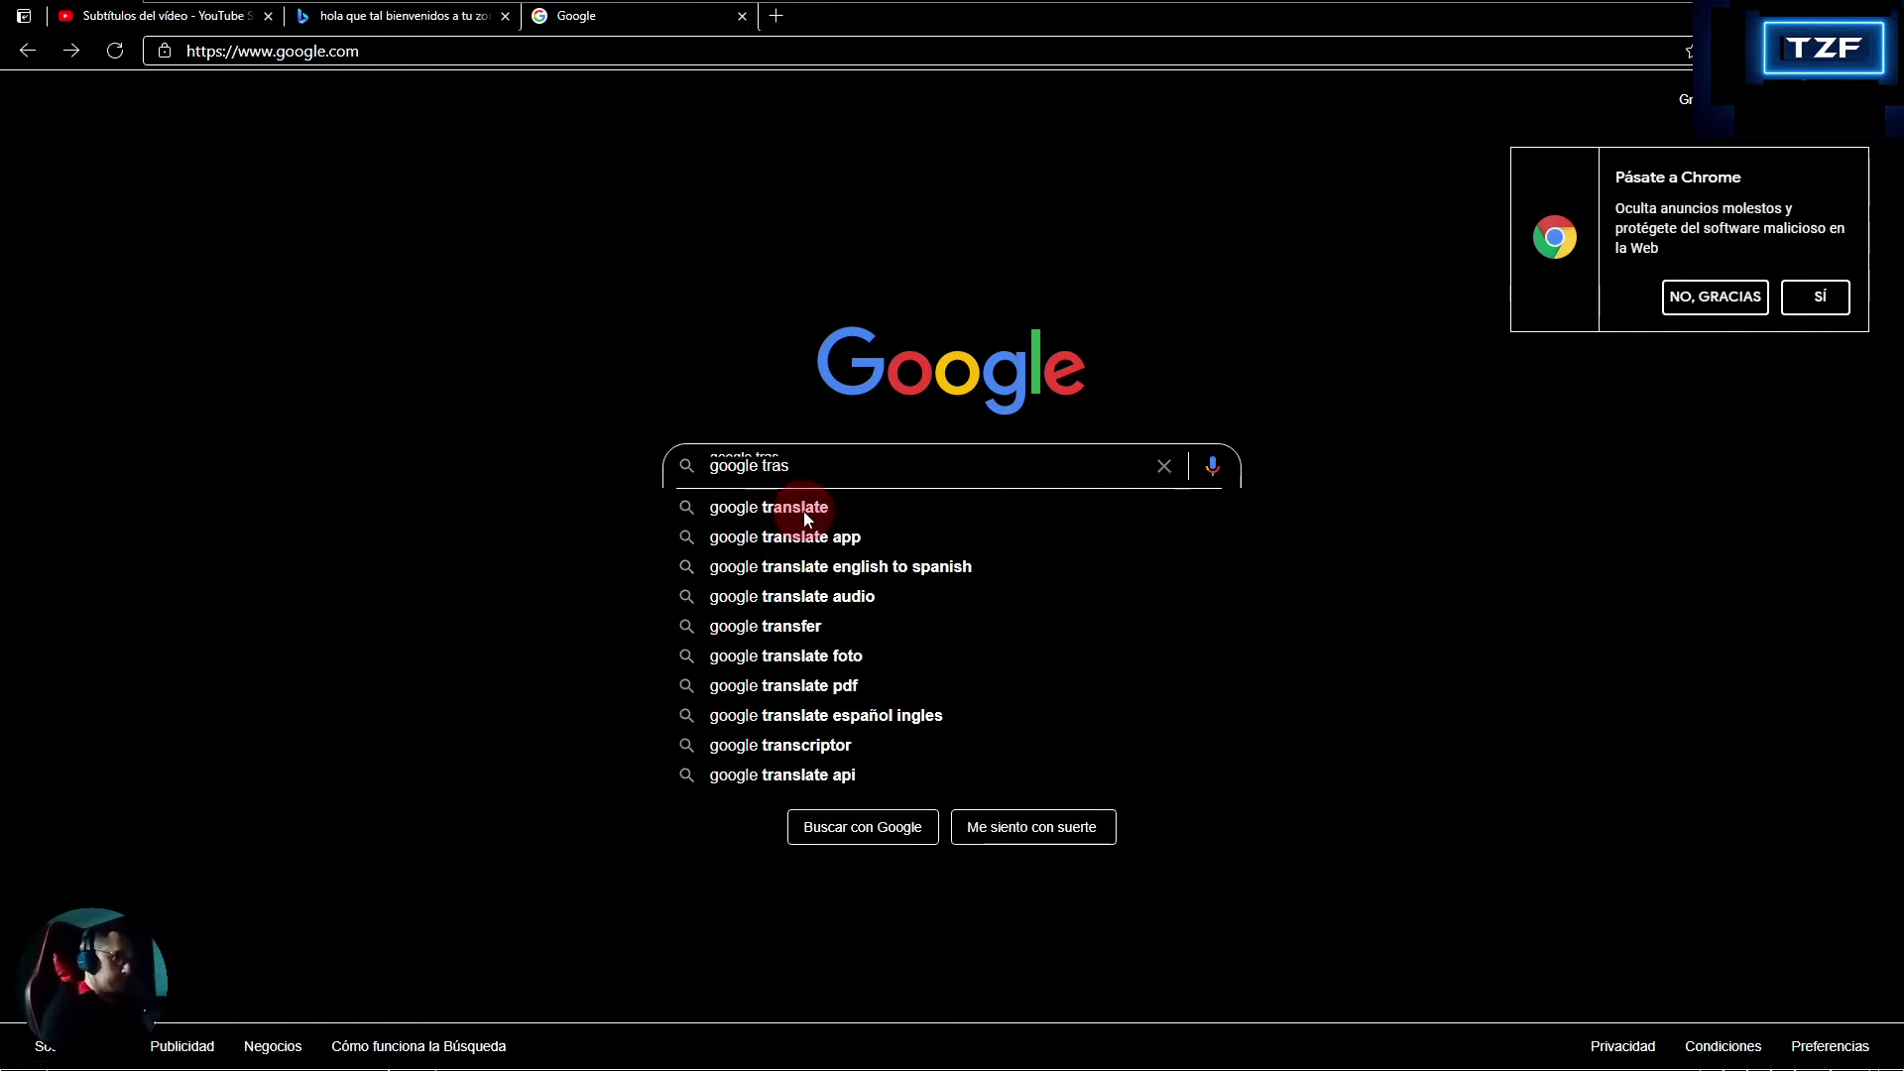
click(805, 514)
- Paste the Spanish transcript into the translator and look through its English translation to the end
right_click(221, 329)
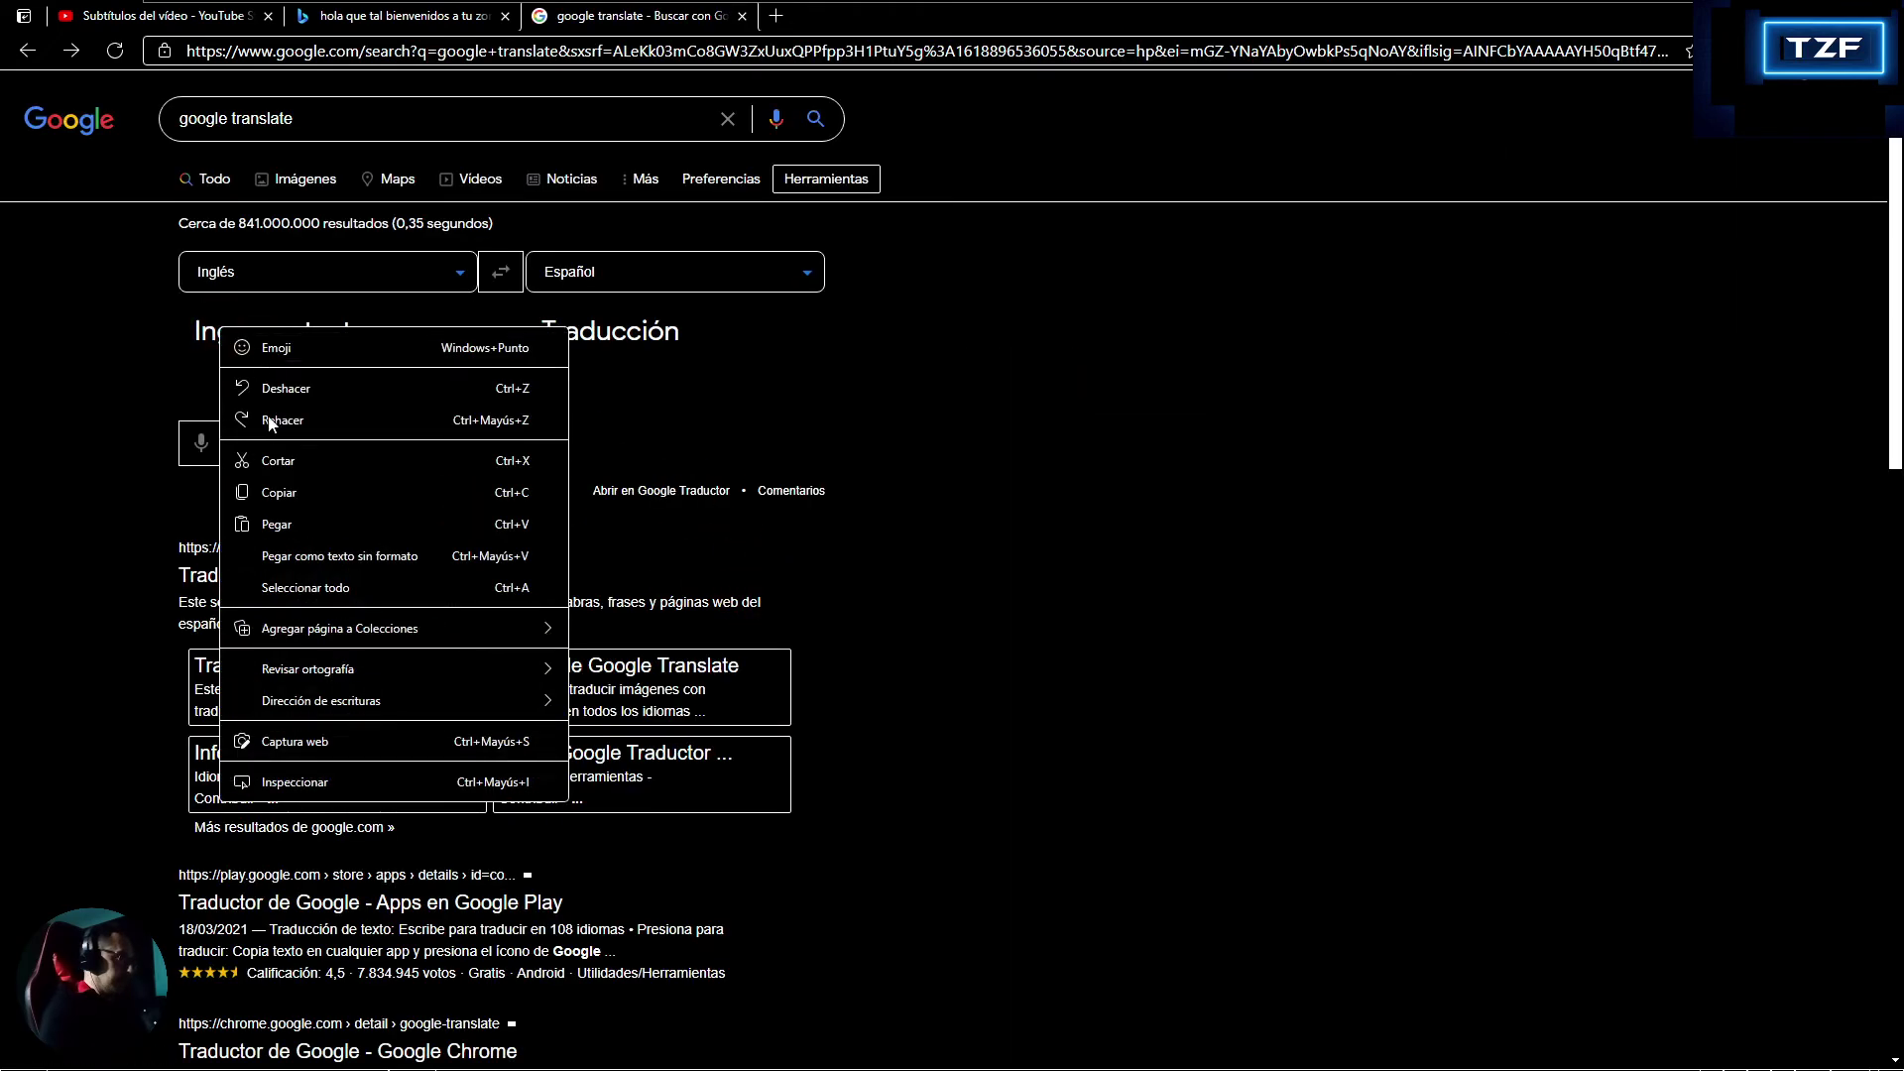
click(281, 519)
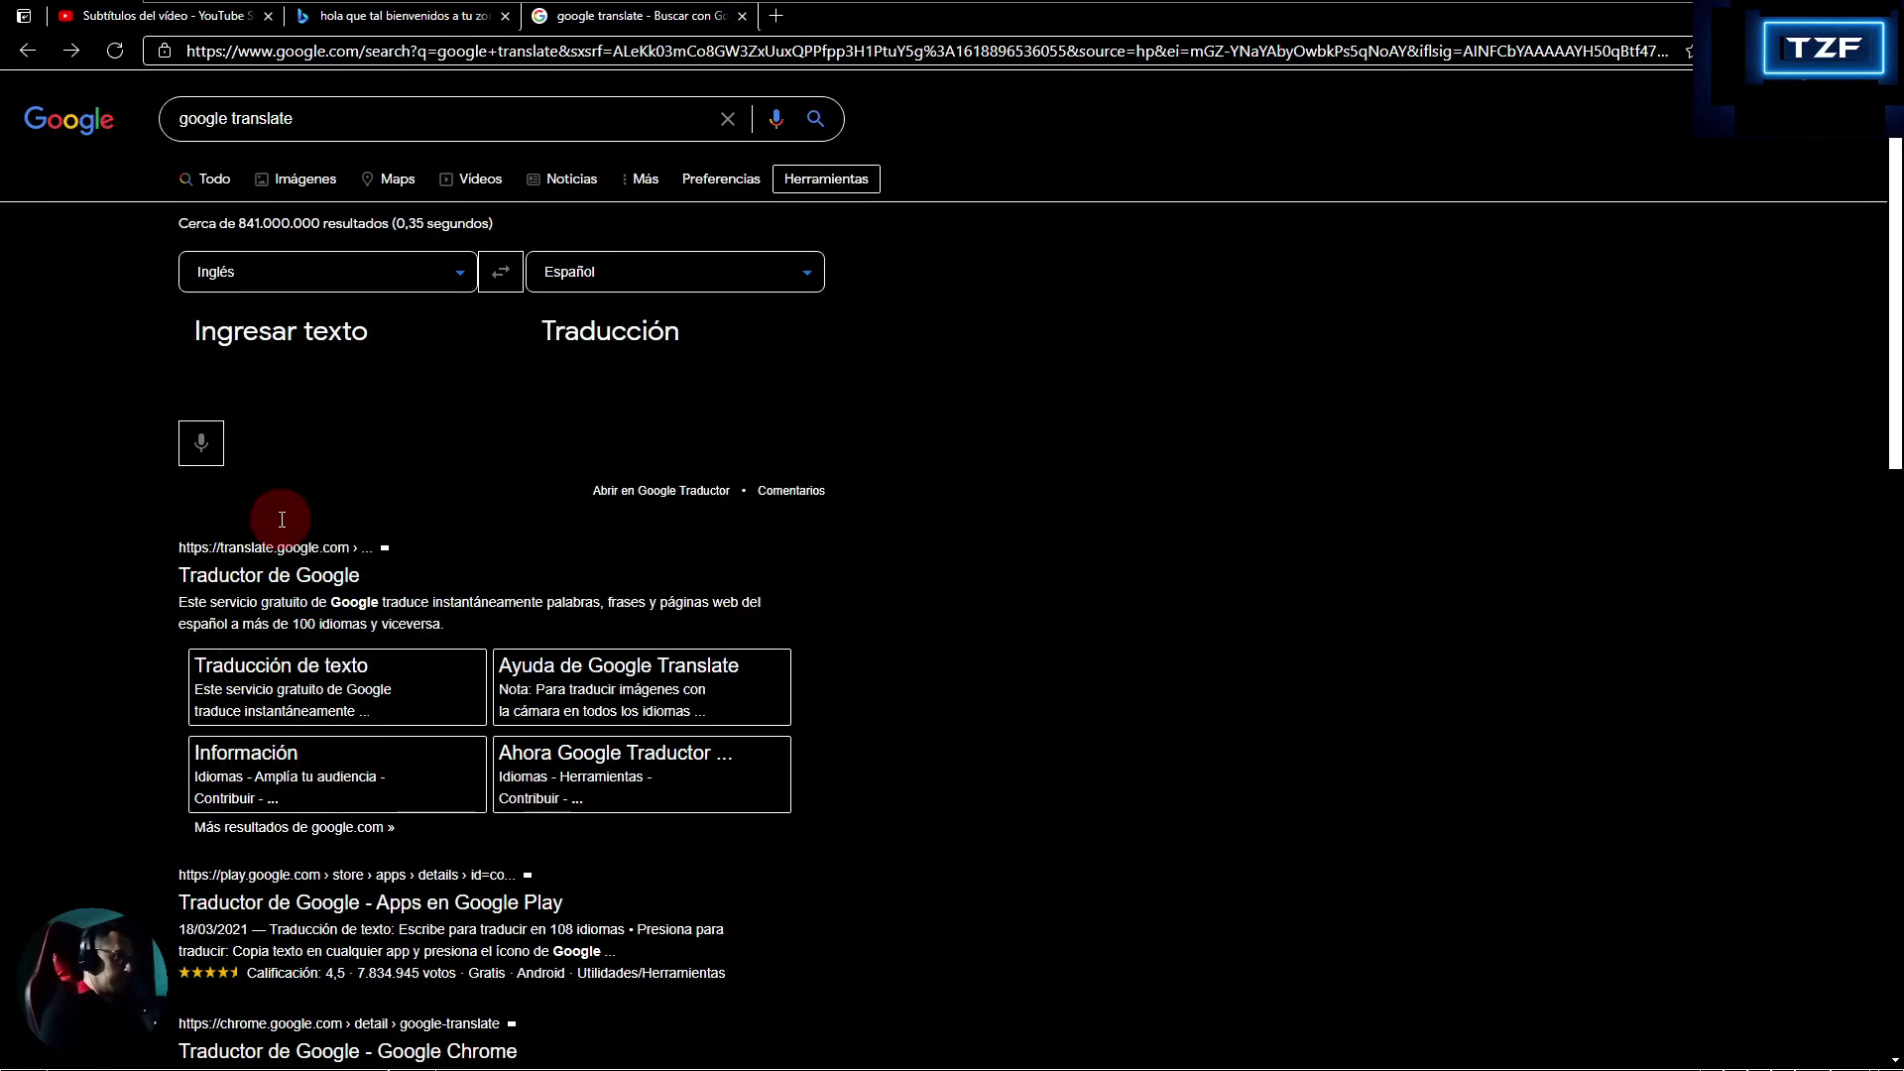
click(308, 299)
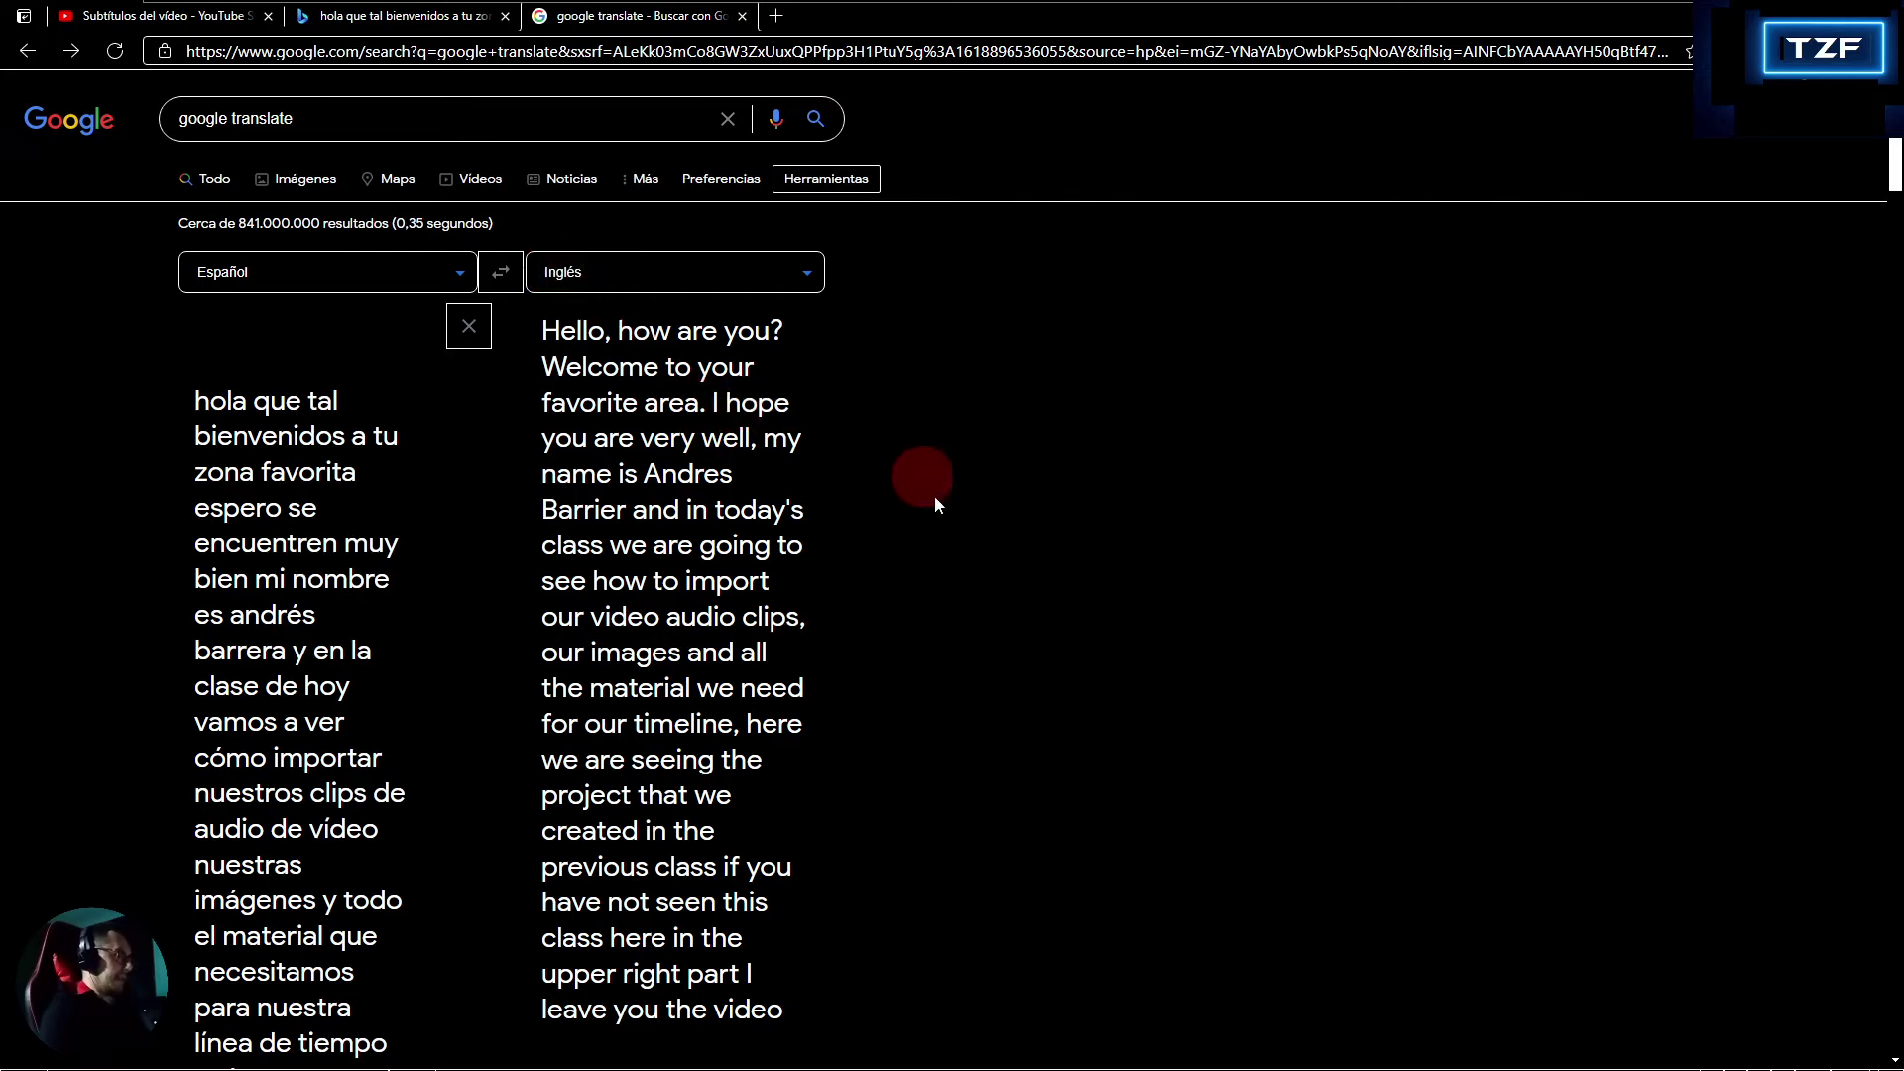
scroll(659, 625, down, 1)
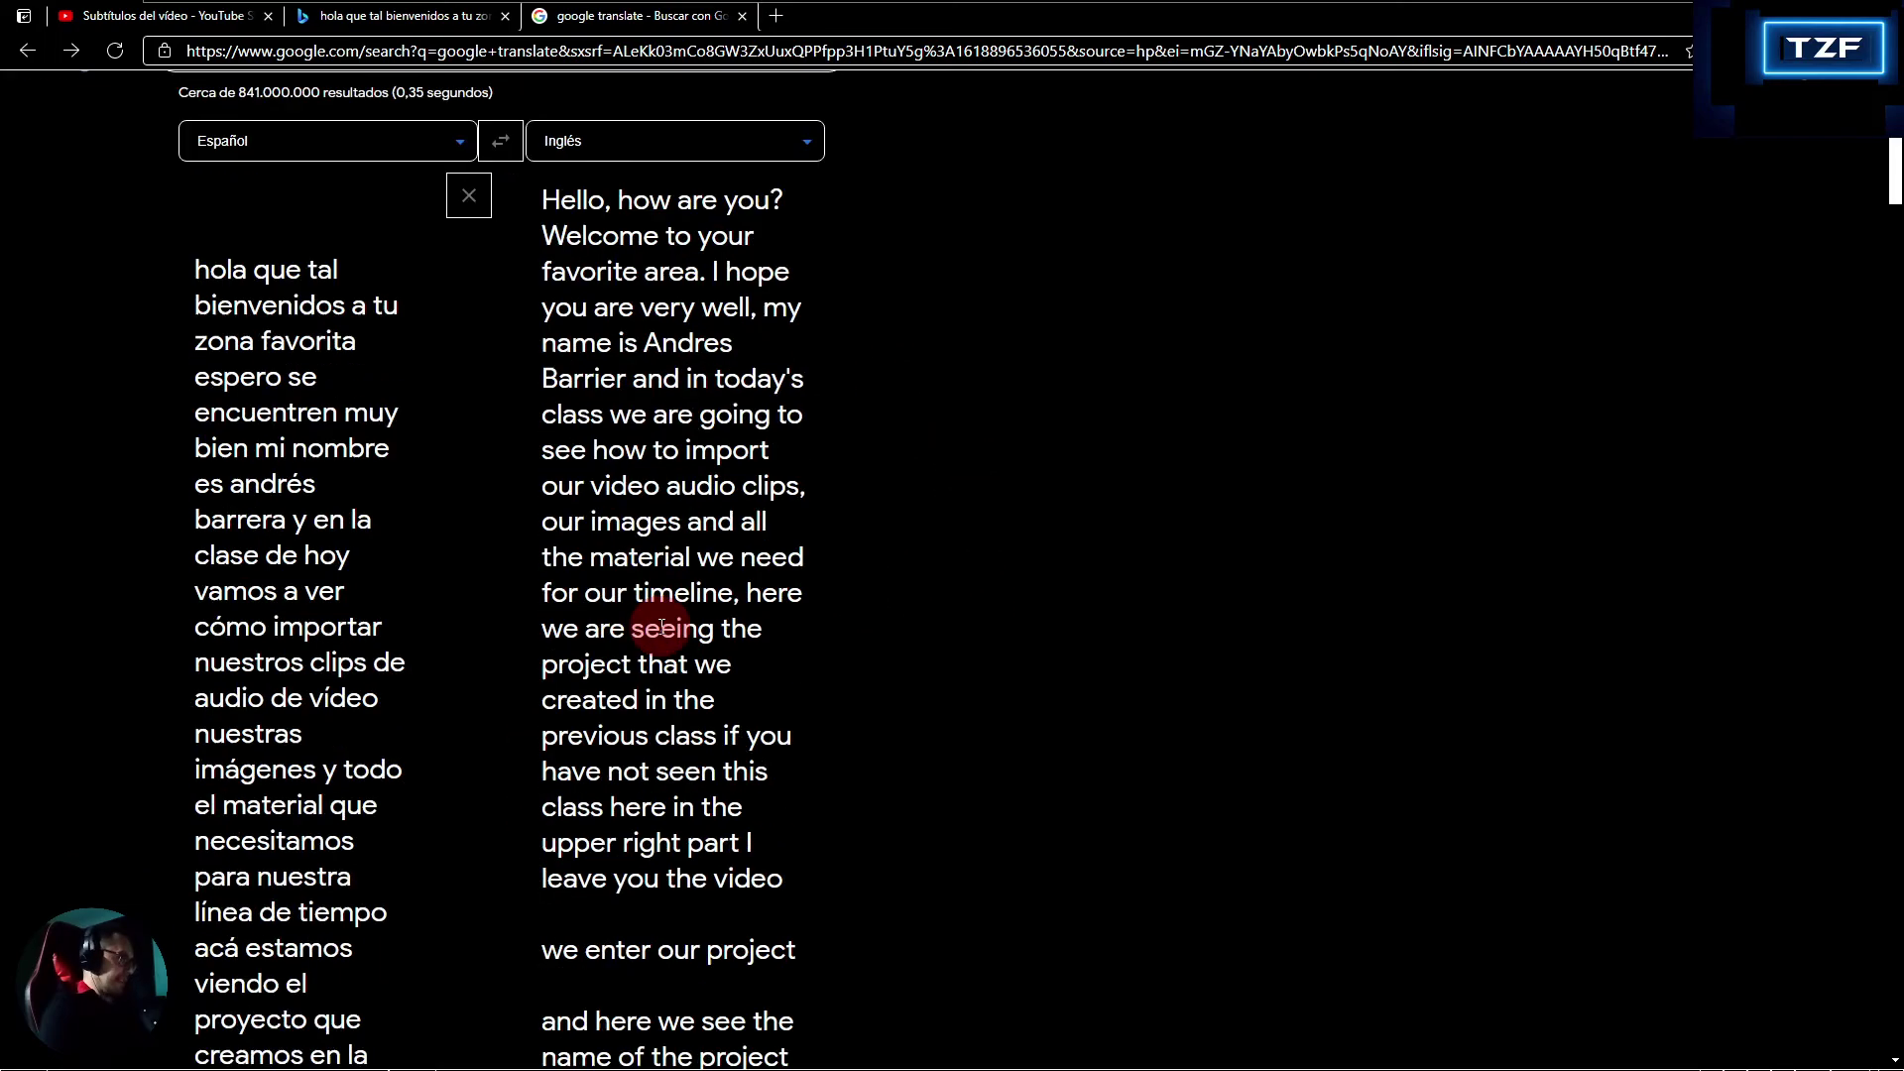
scroll(660, 626, down, 20)
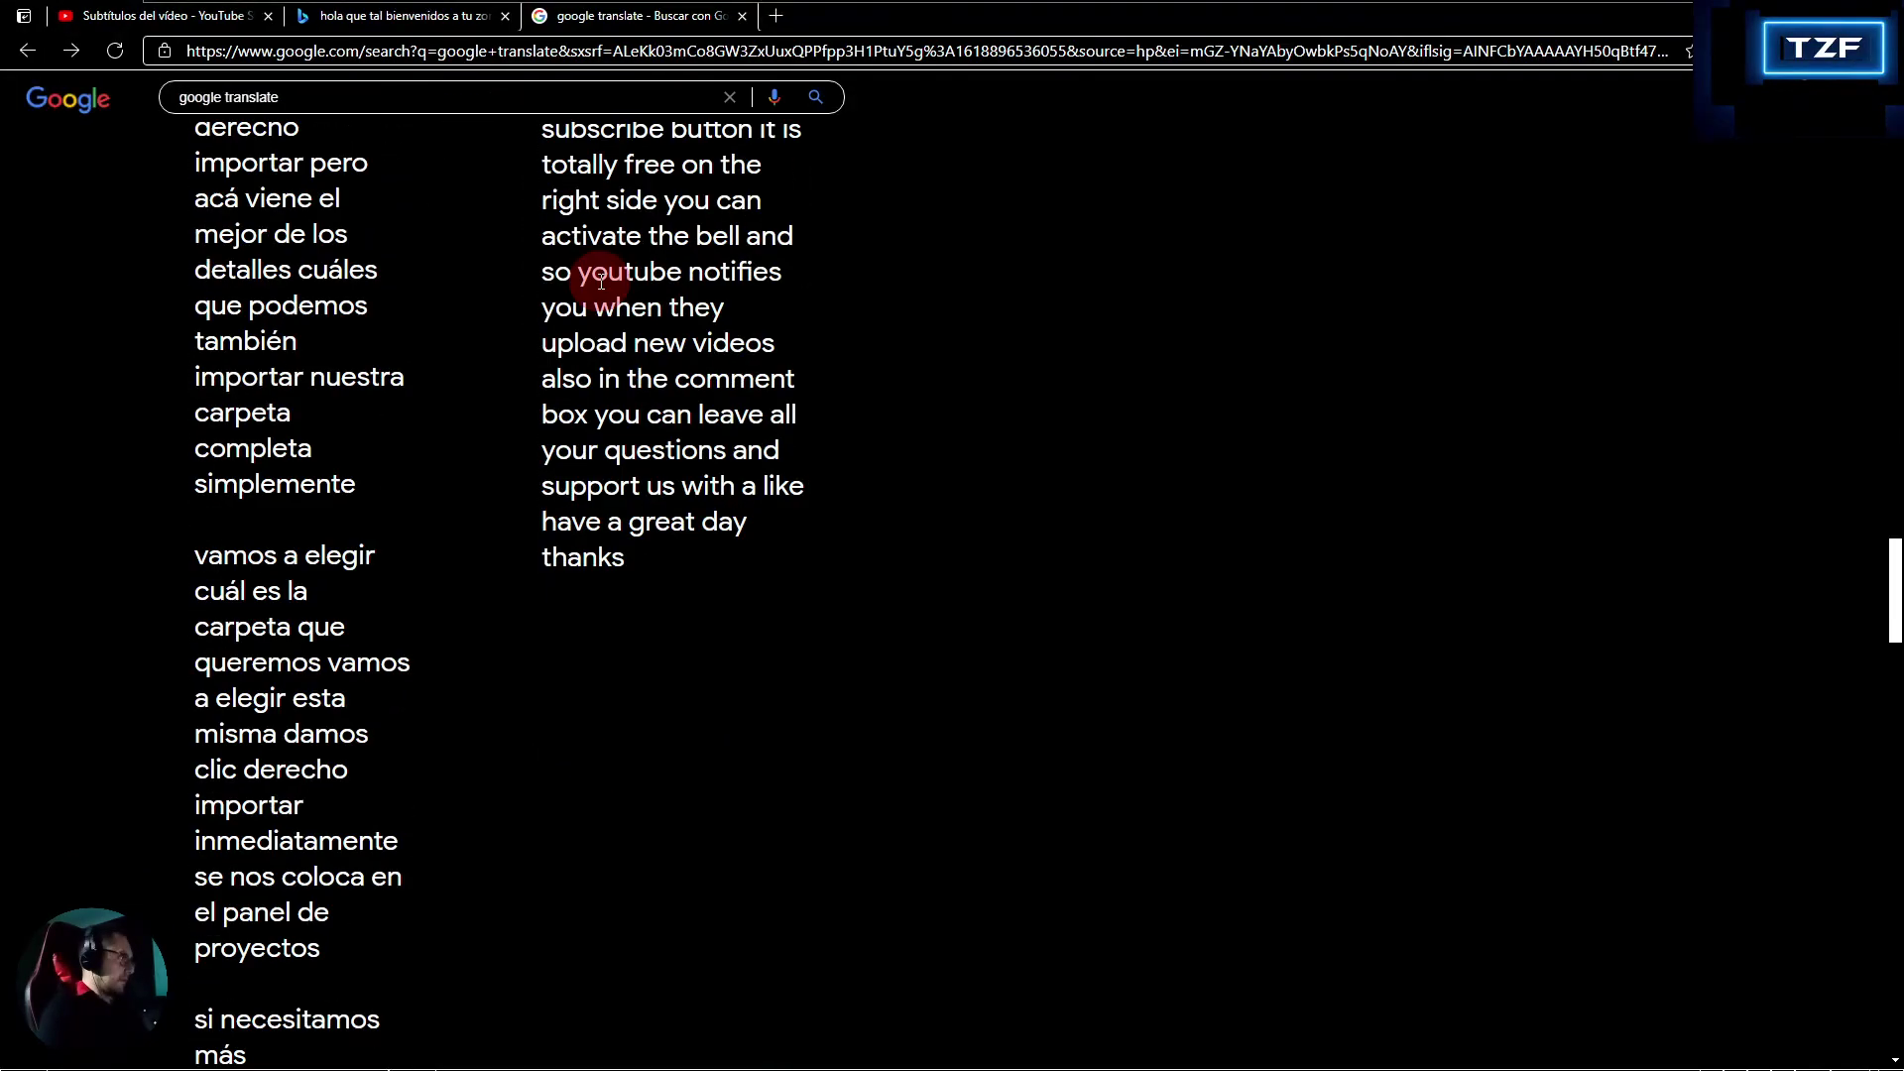
- Open a new Notepad window, maximize it, and paste the English translation of the transcript into it
key(super+s)
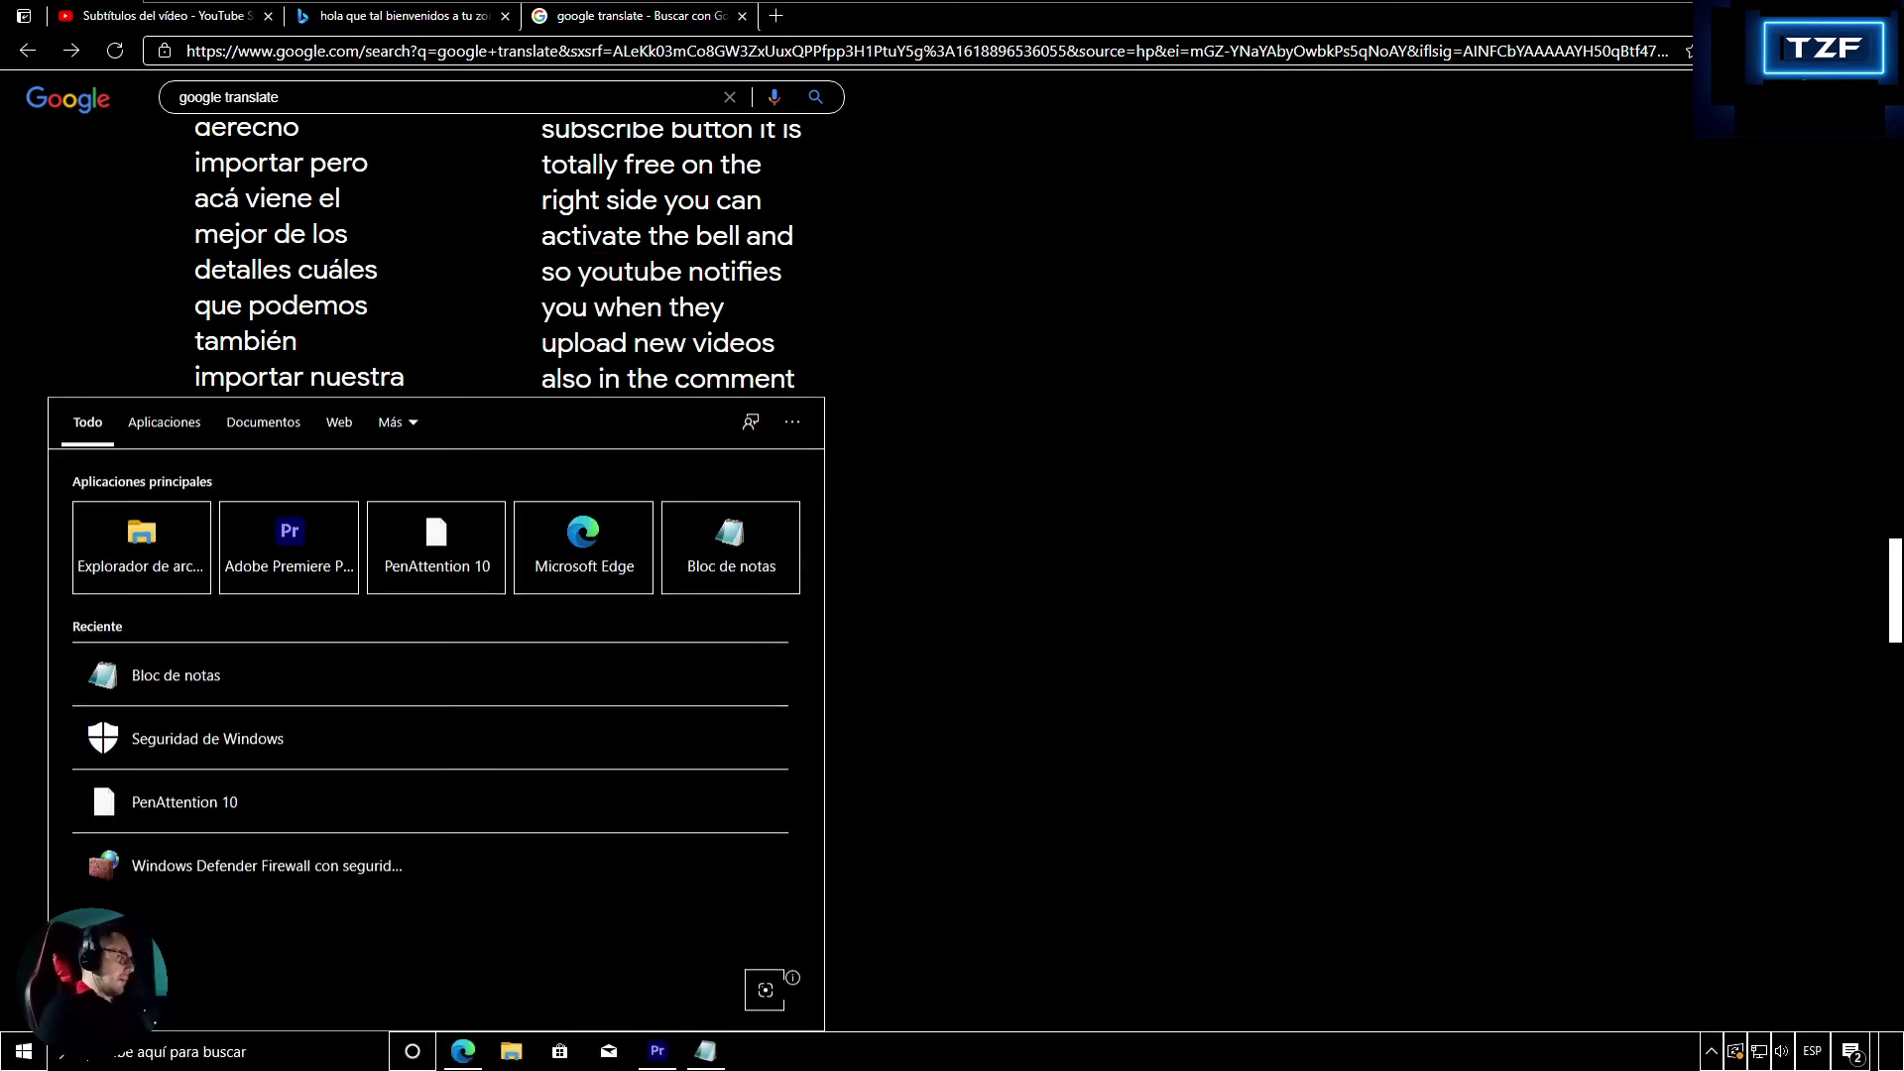
text(notepad)
key(Return)
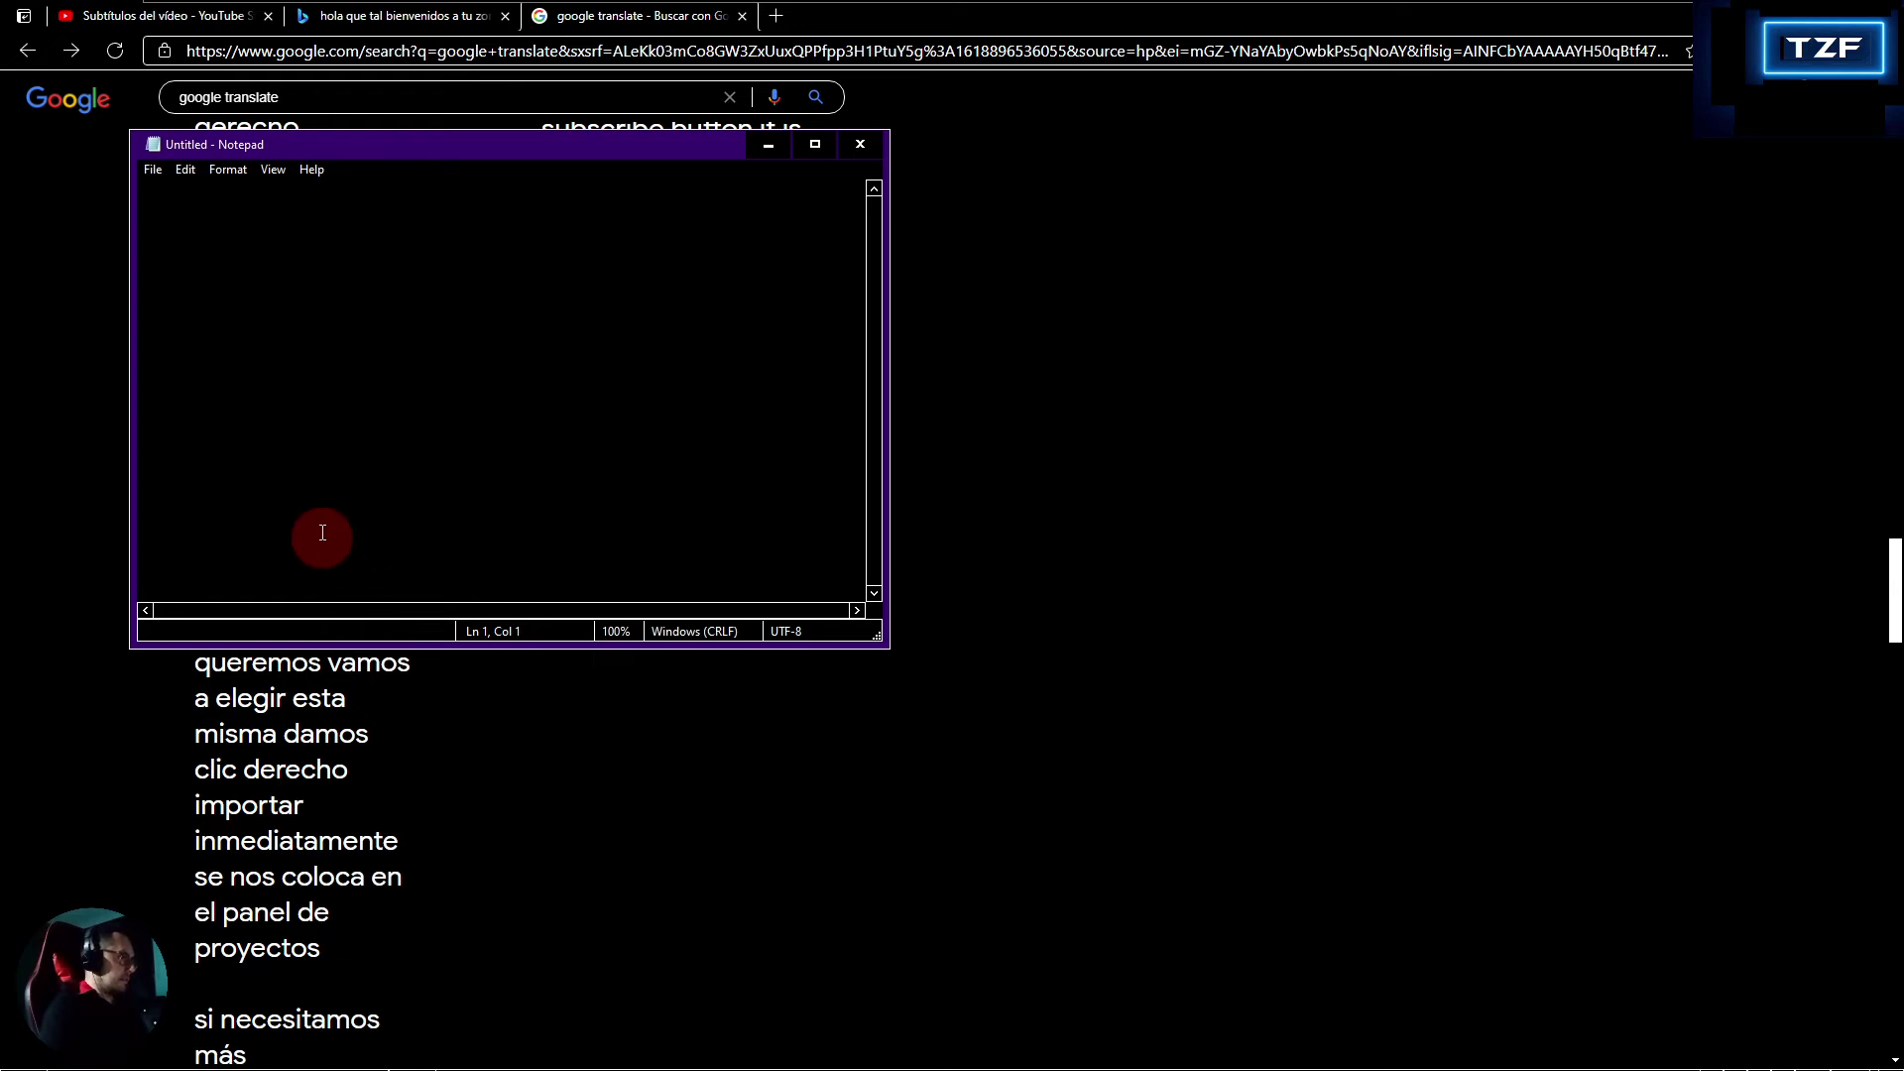
double_click(187, 145)
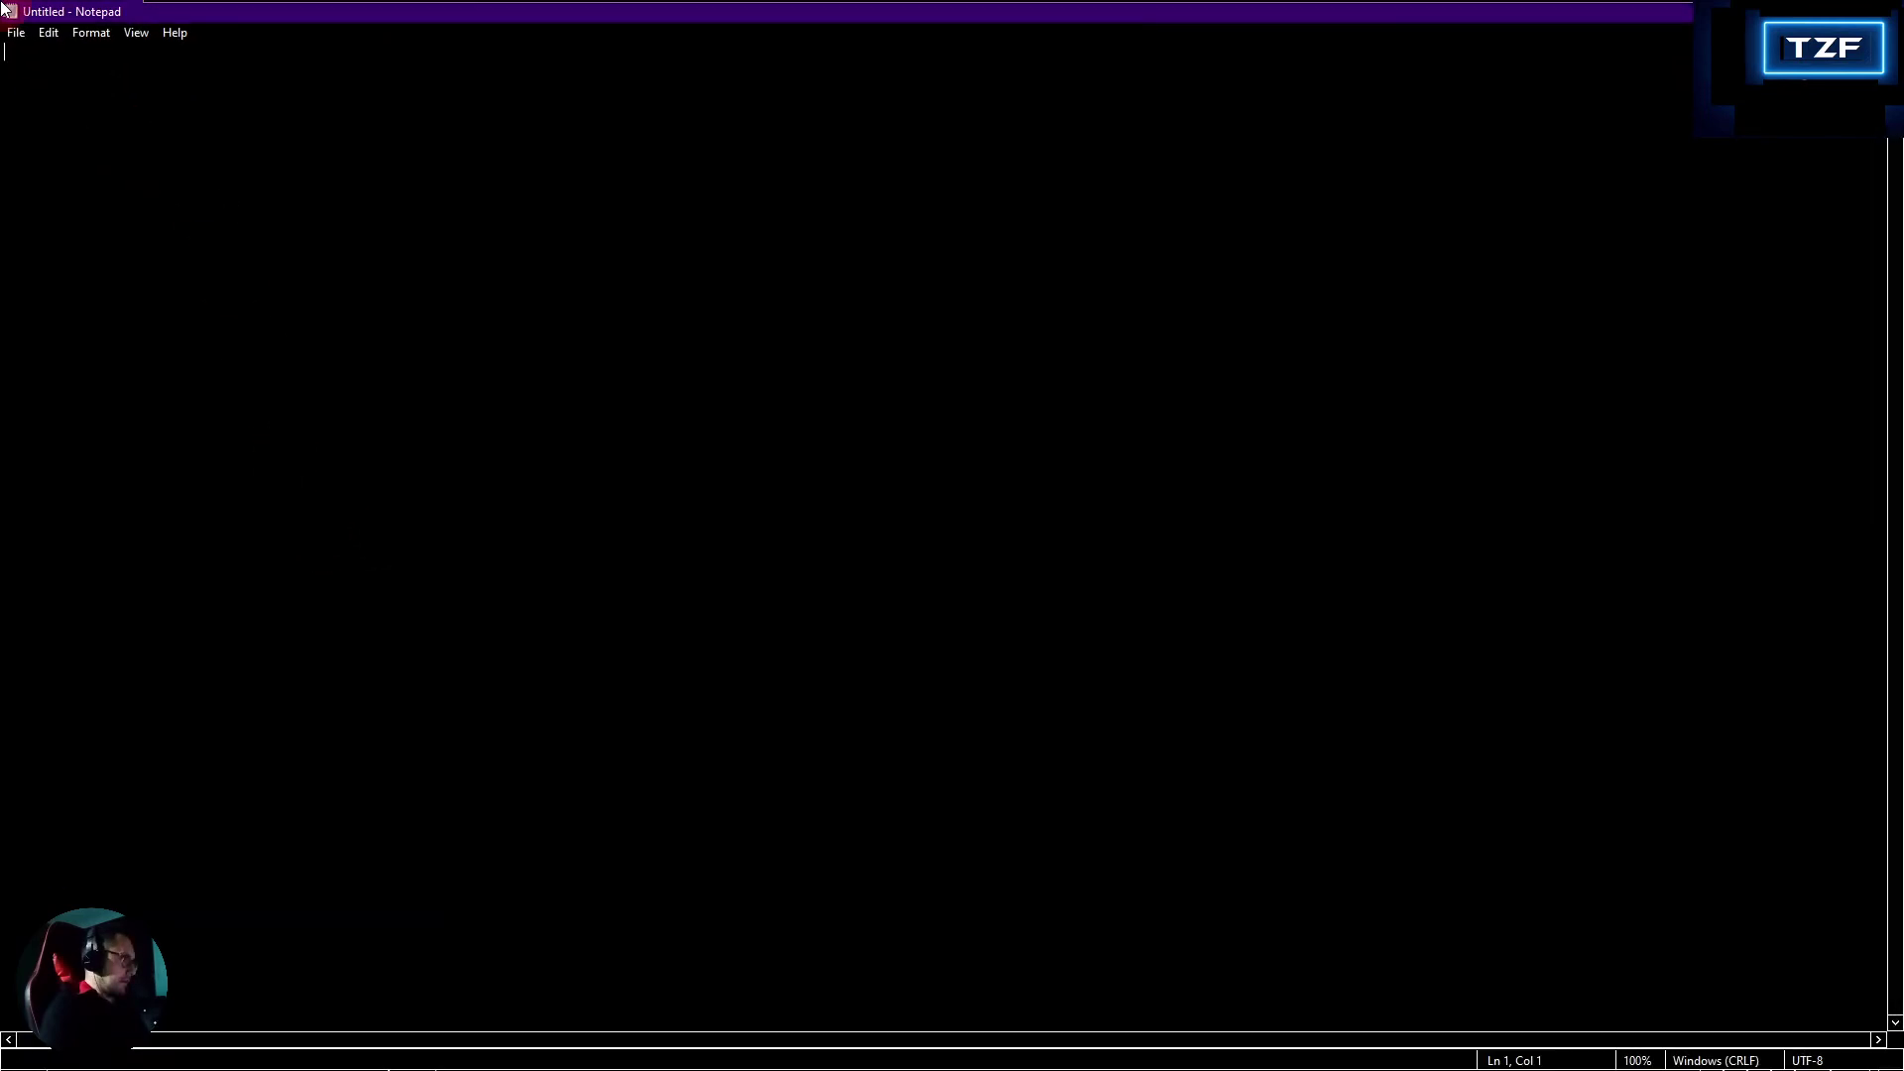
right_click(31, 49)
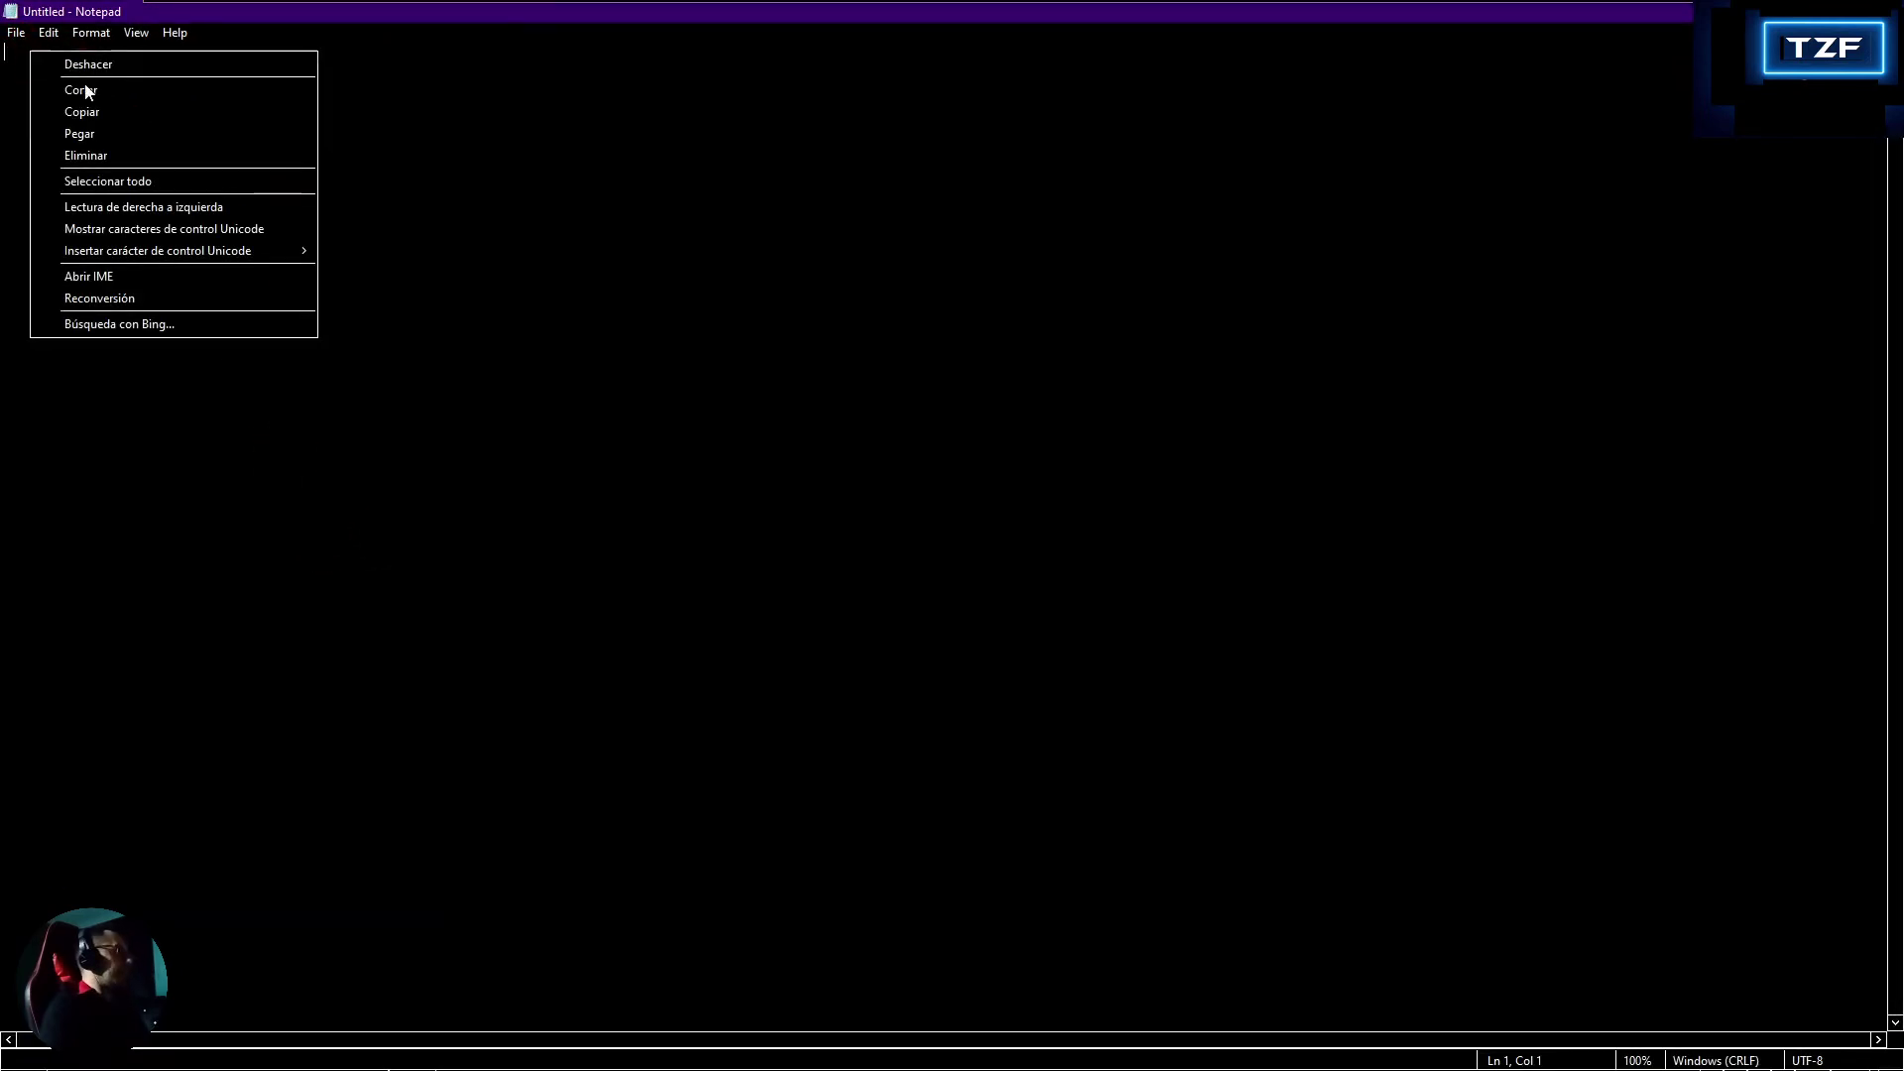
click(90, 141)
scroll(39, 85, left, 15)
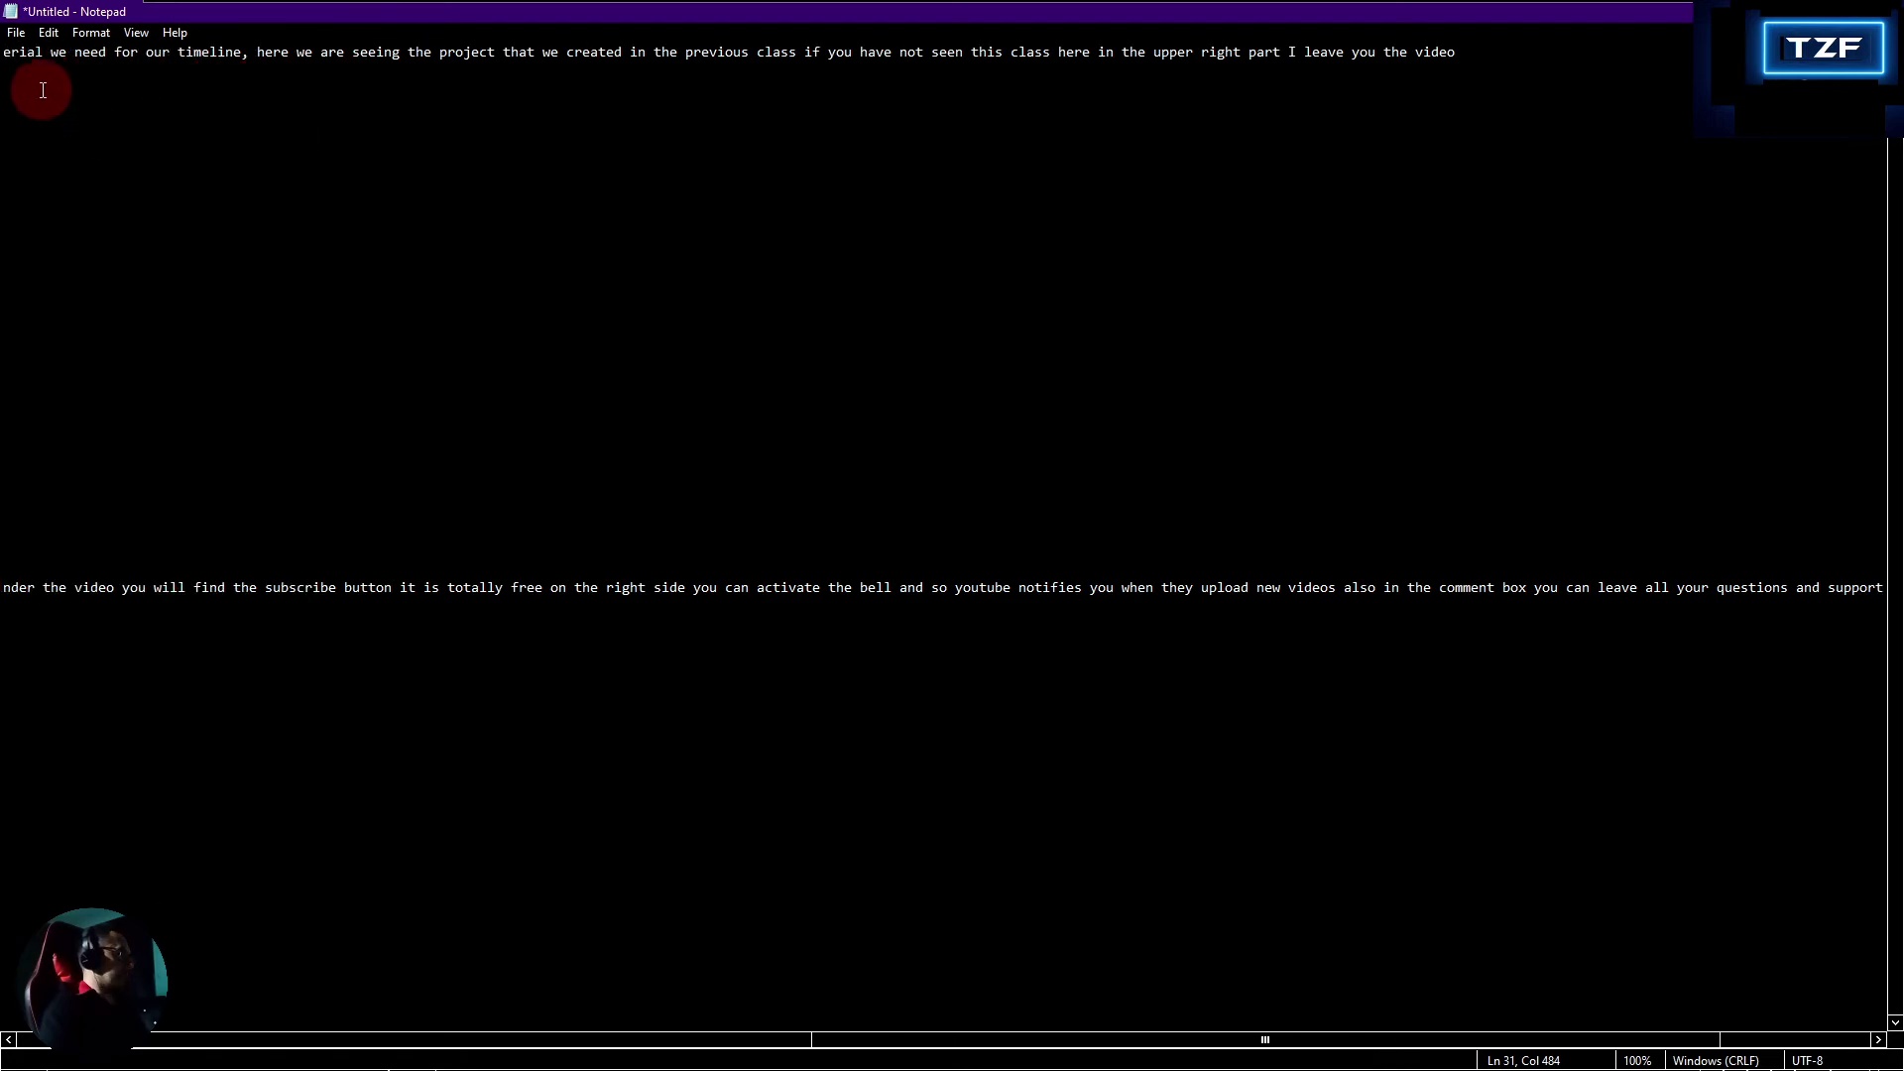
scroll(46, 94, left, 20)
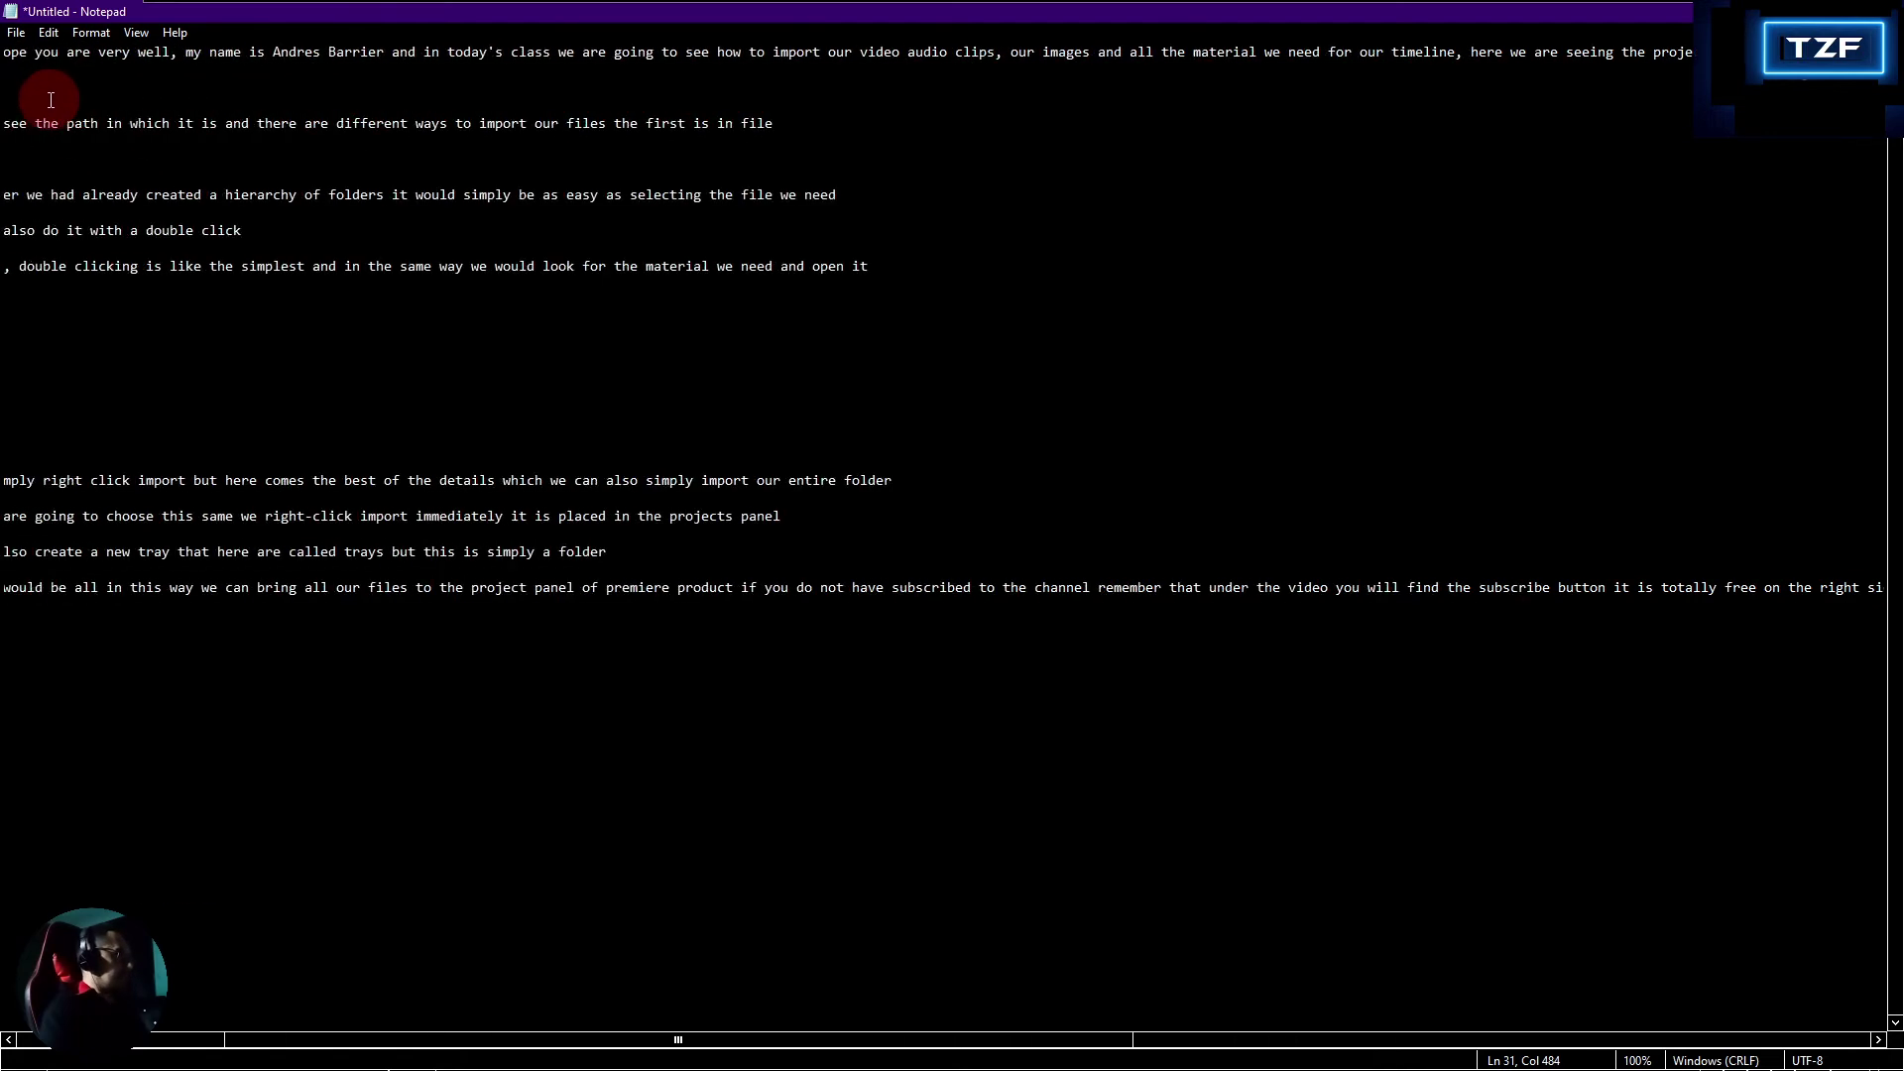
scroll(52, 101, left, 5)
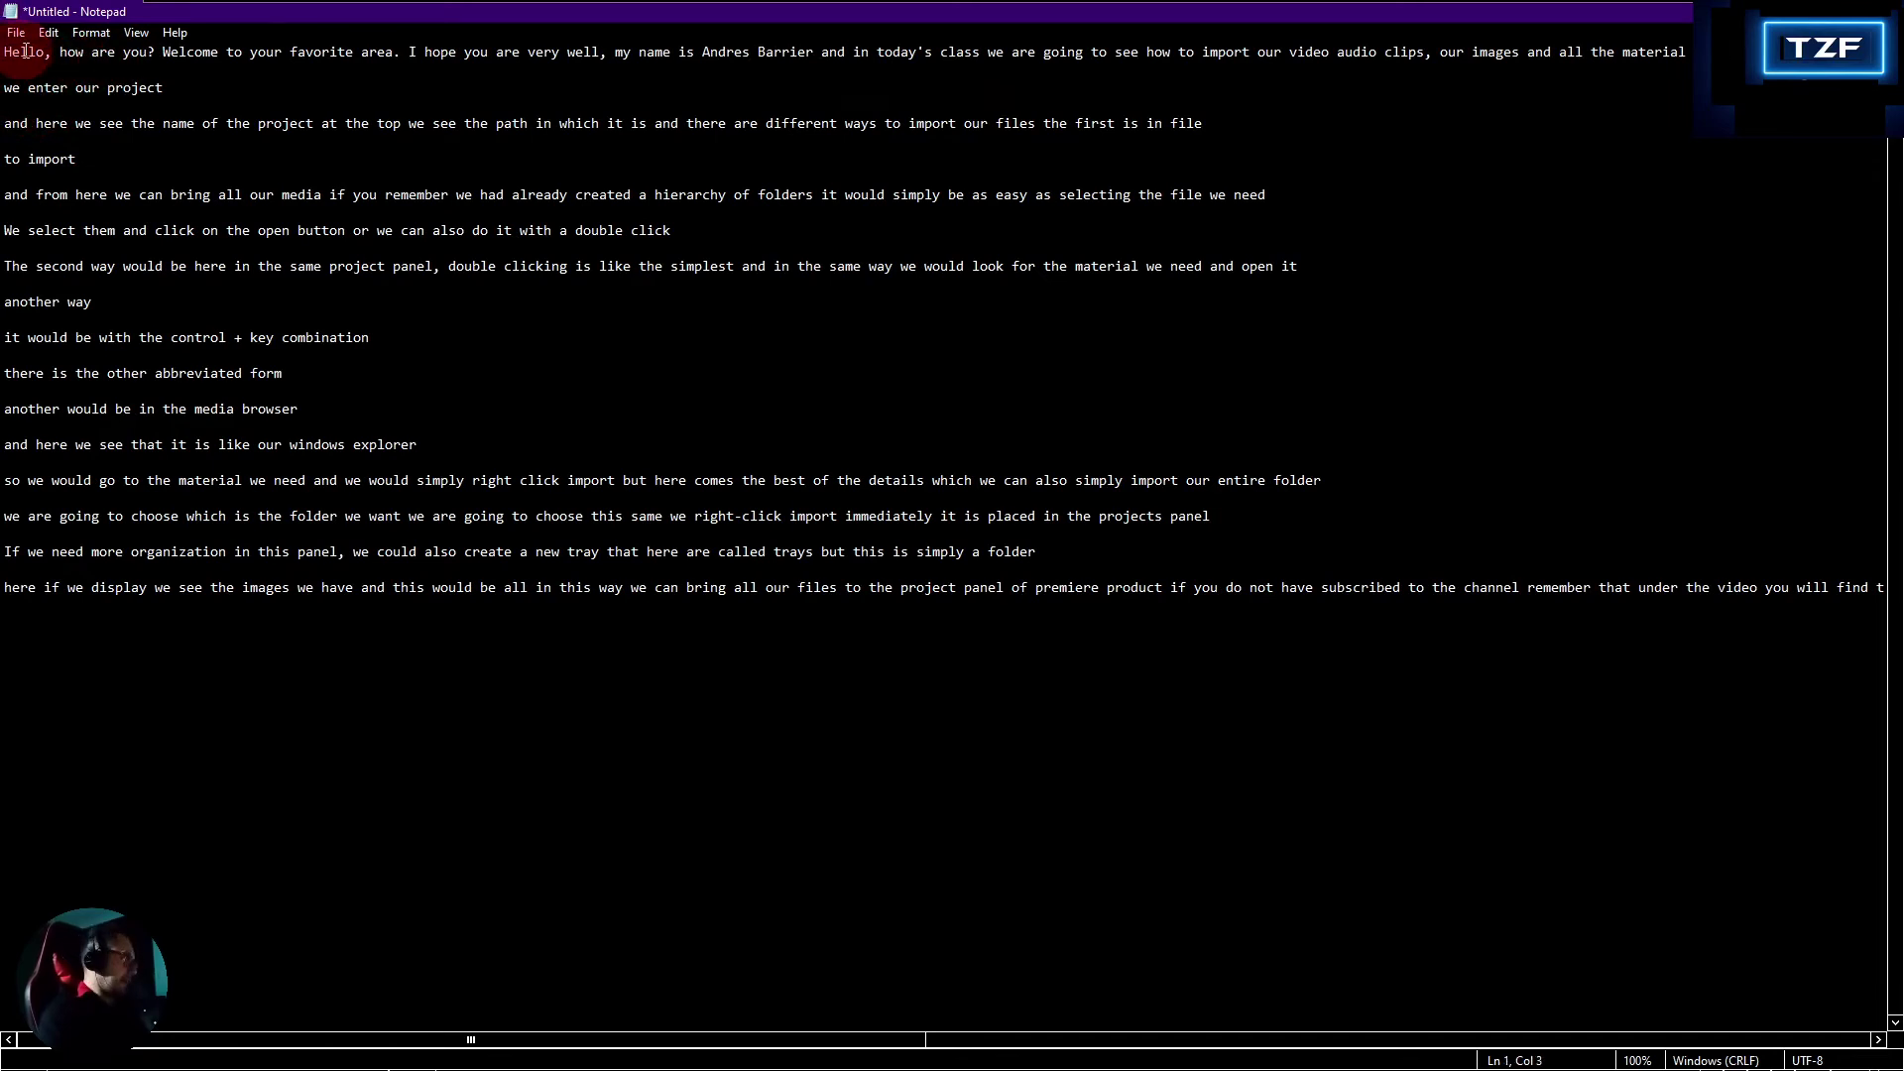
- Copy the opening of the English transcript, from "Hello, how are you?" through "my name is"
click(61, 52)
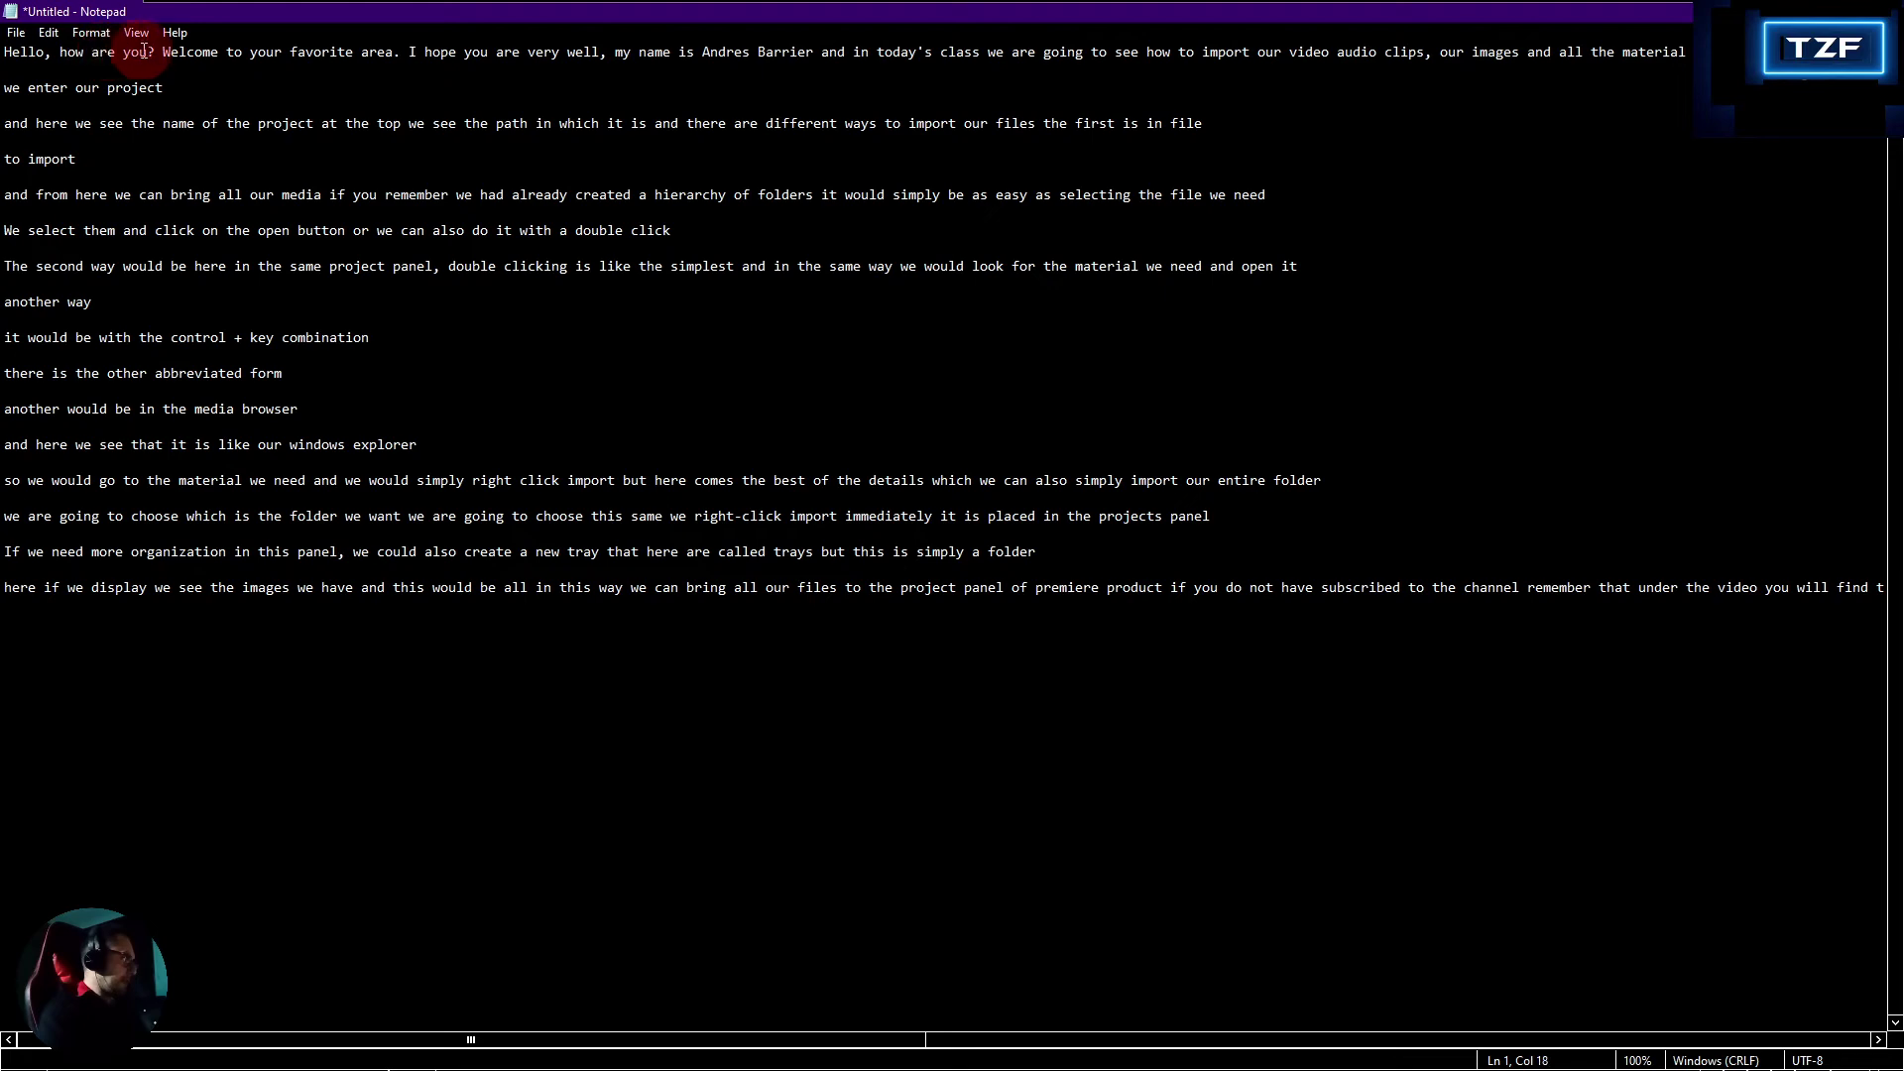
click(161, 51)
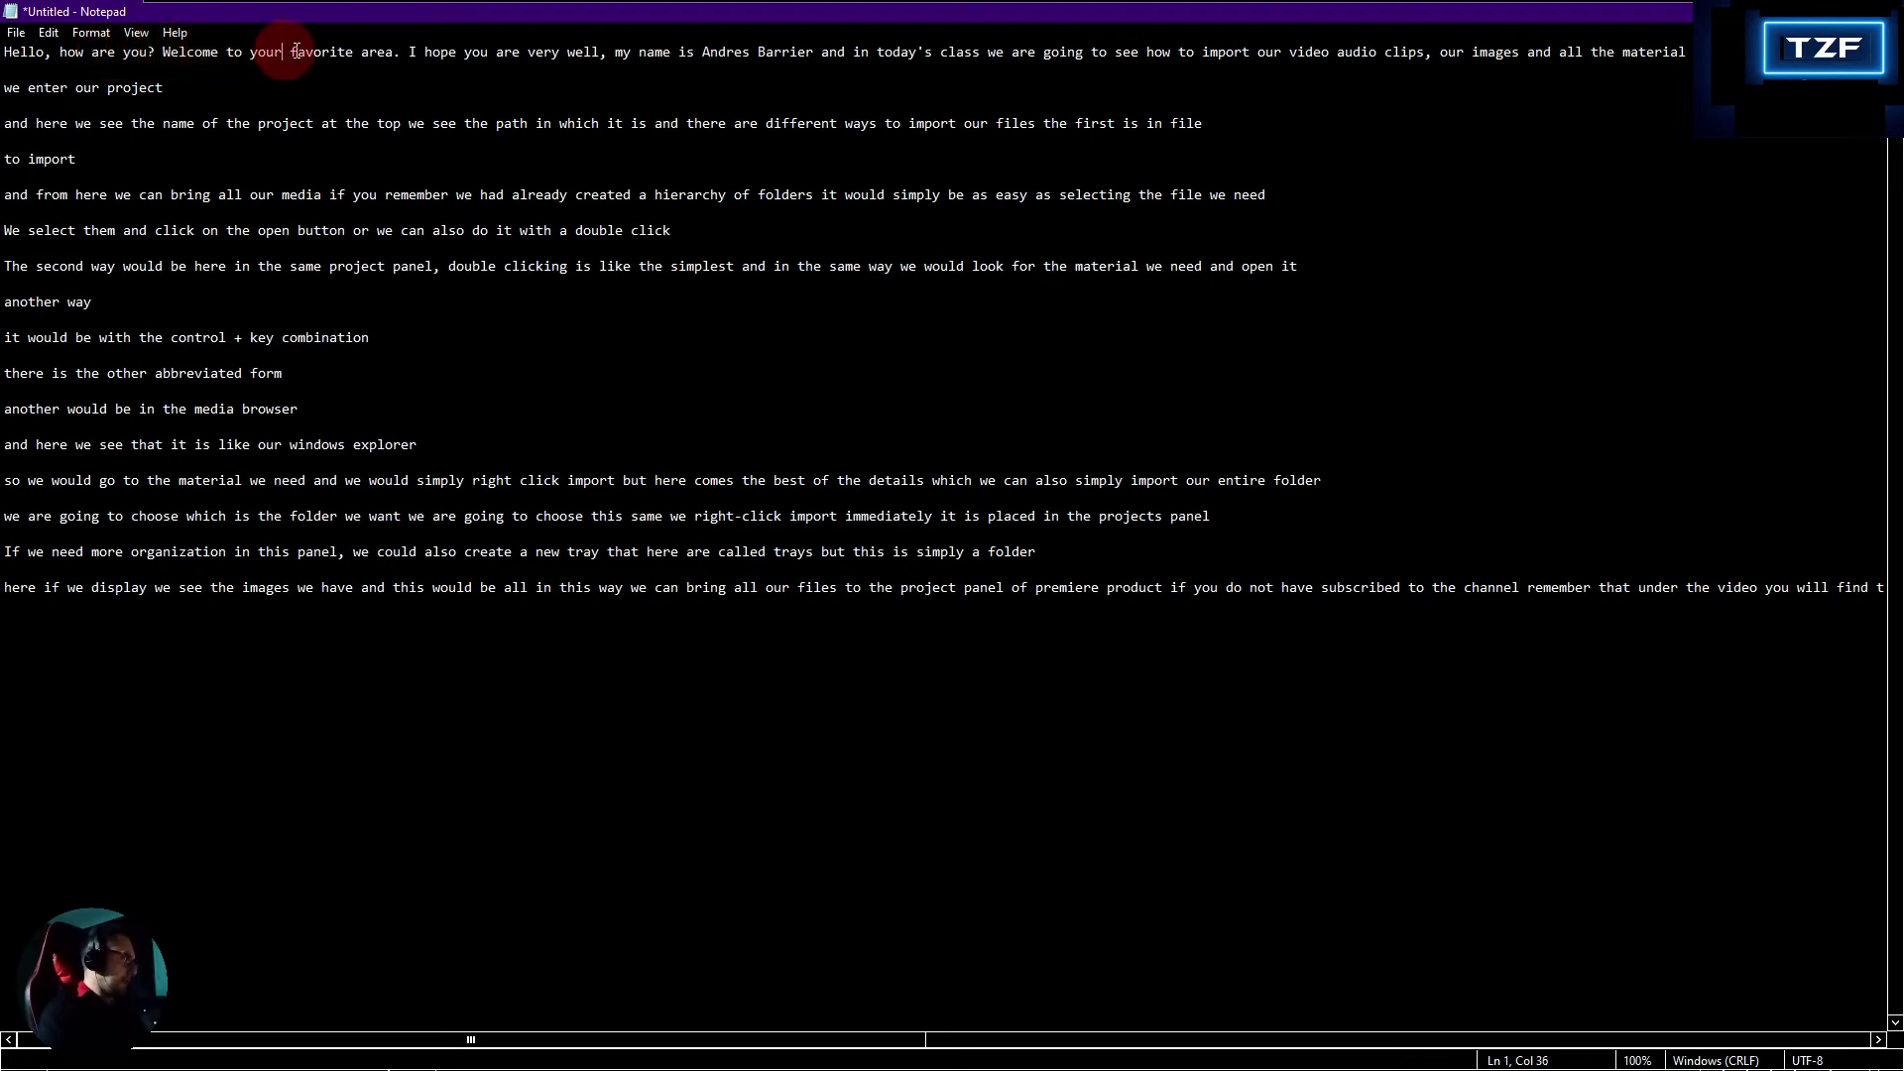
click(358, 51)
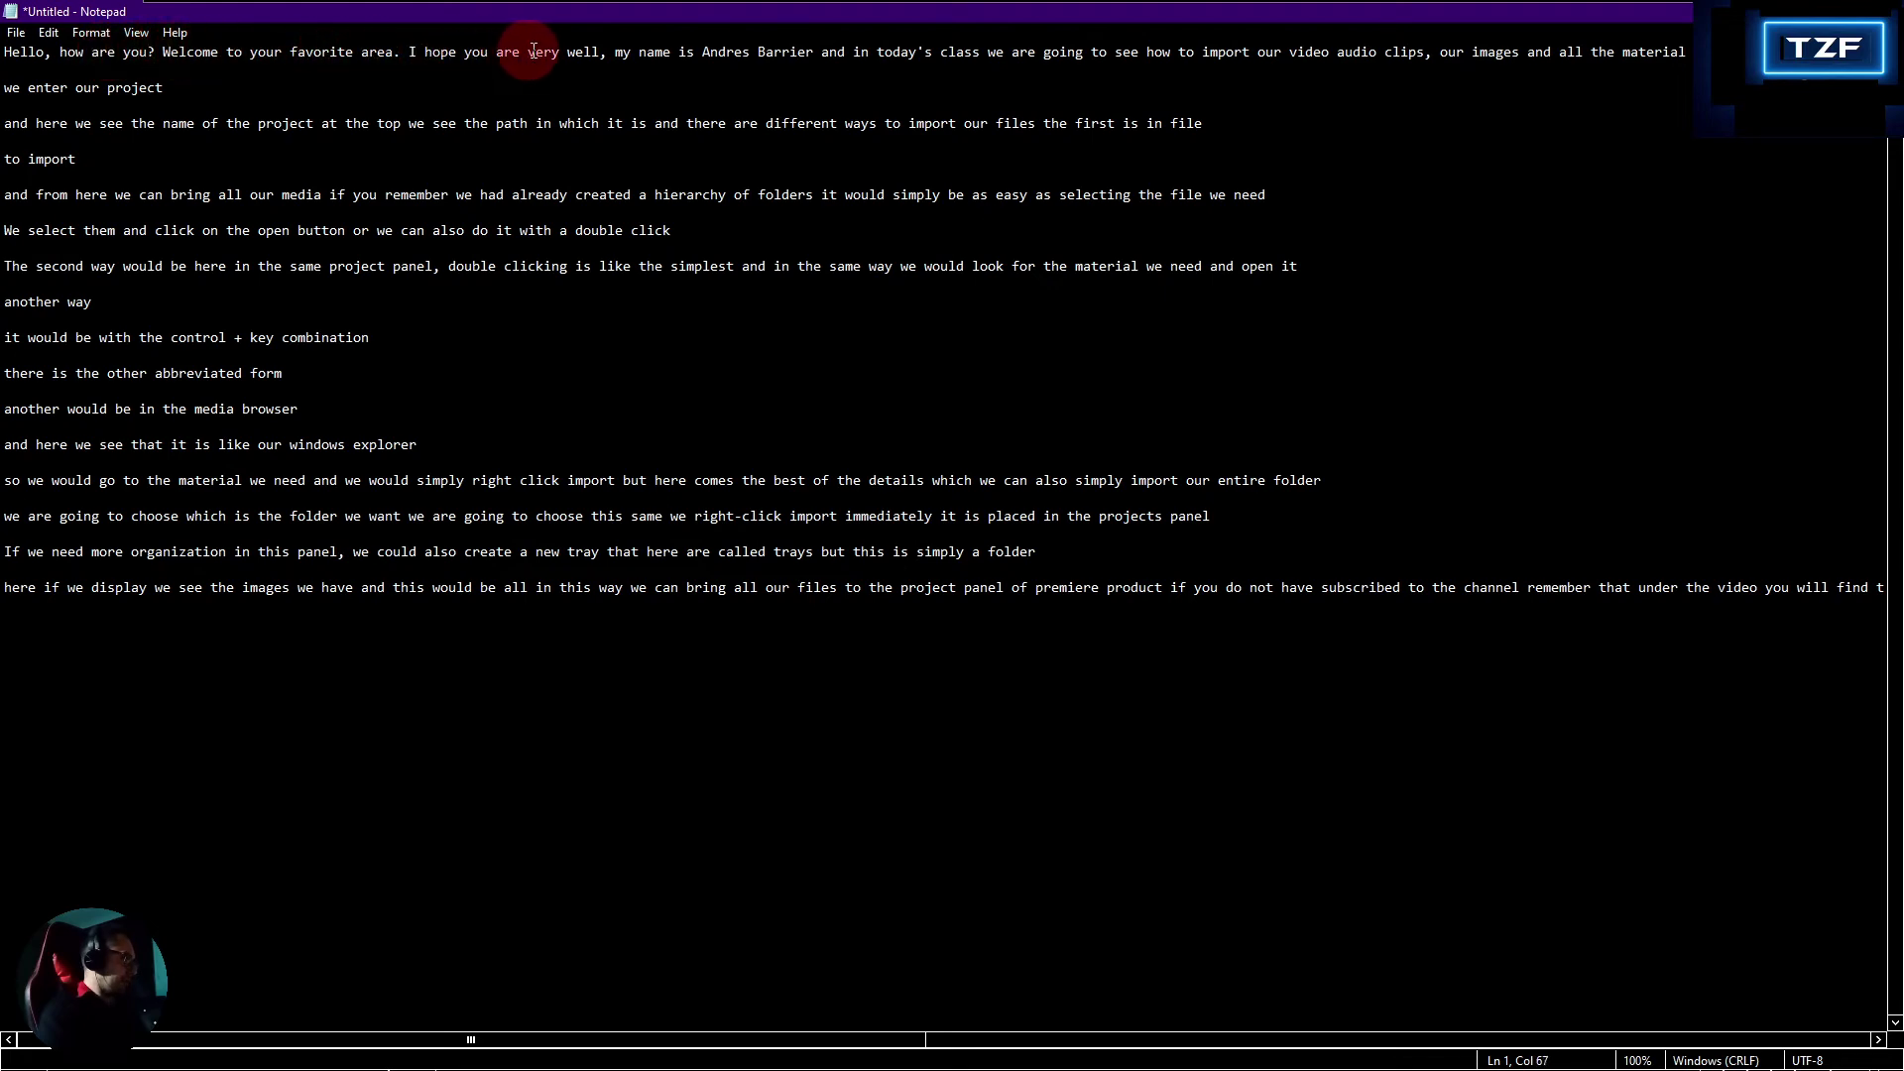
click(575, 51)
drag(576, 52, 695, 50)
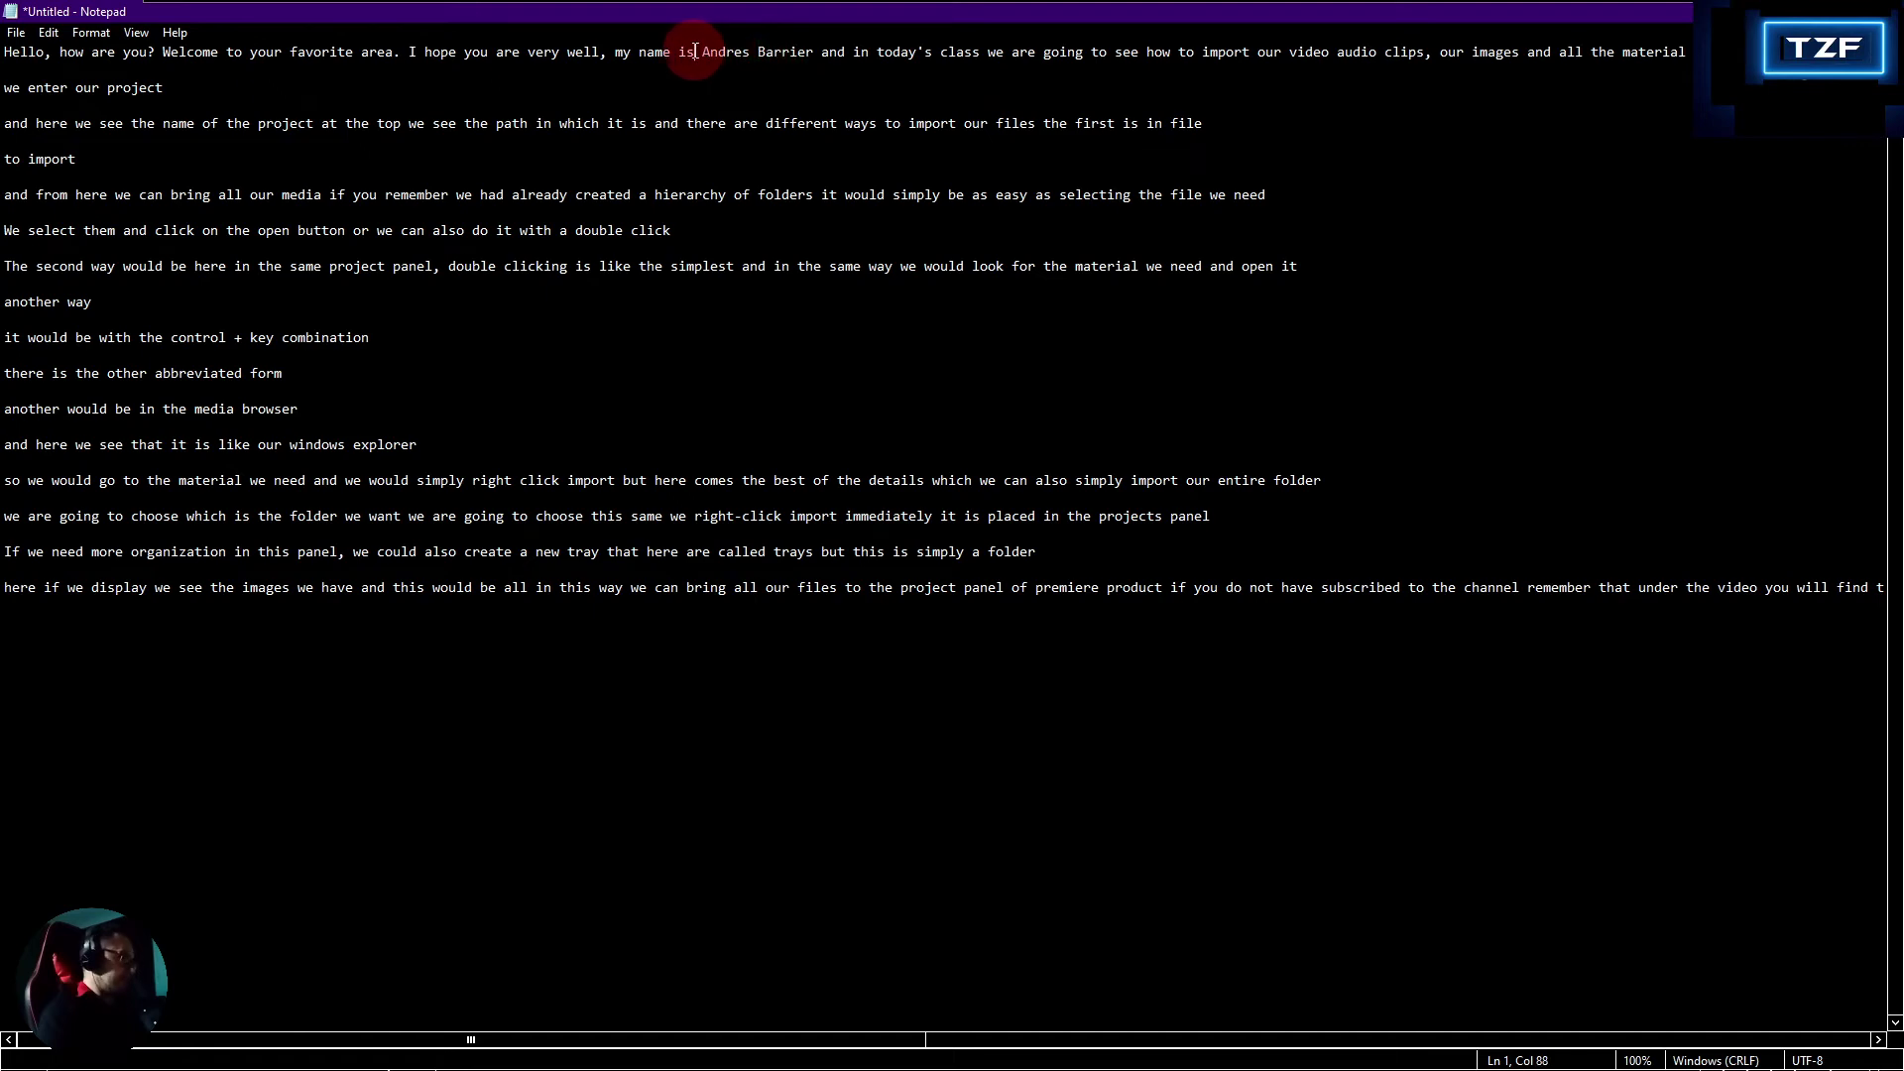
right_click(686, 49)
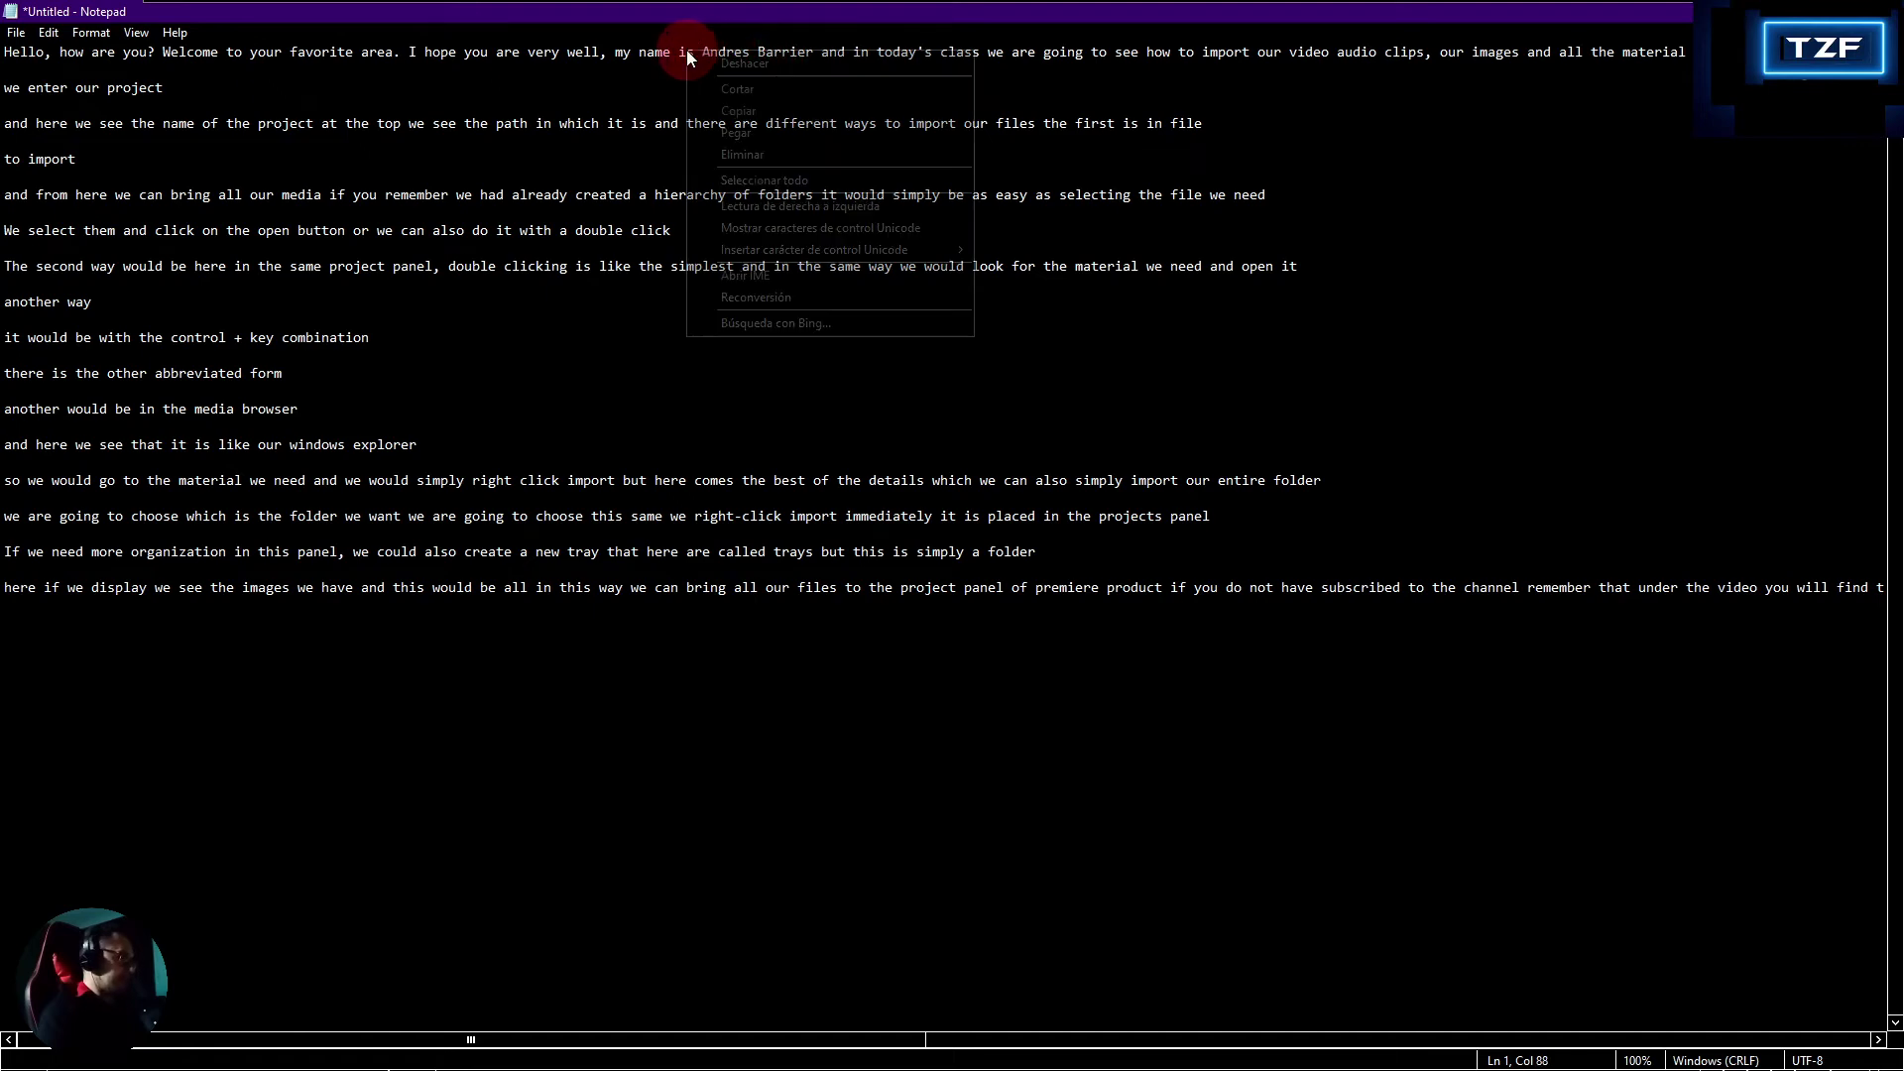
click(739, 111)
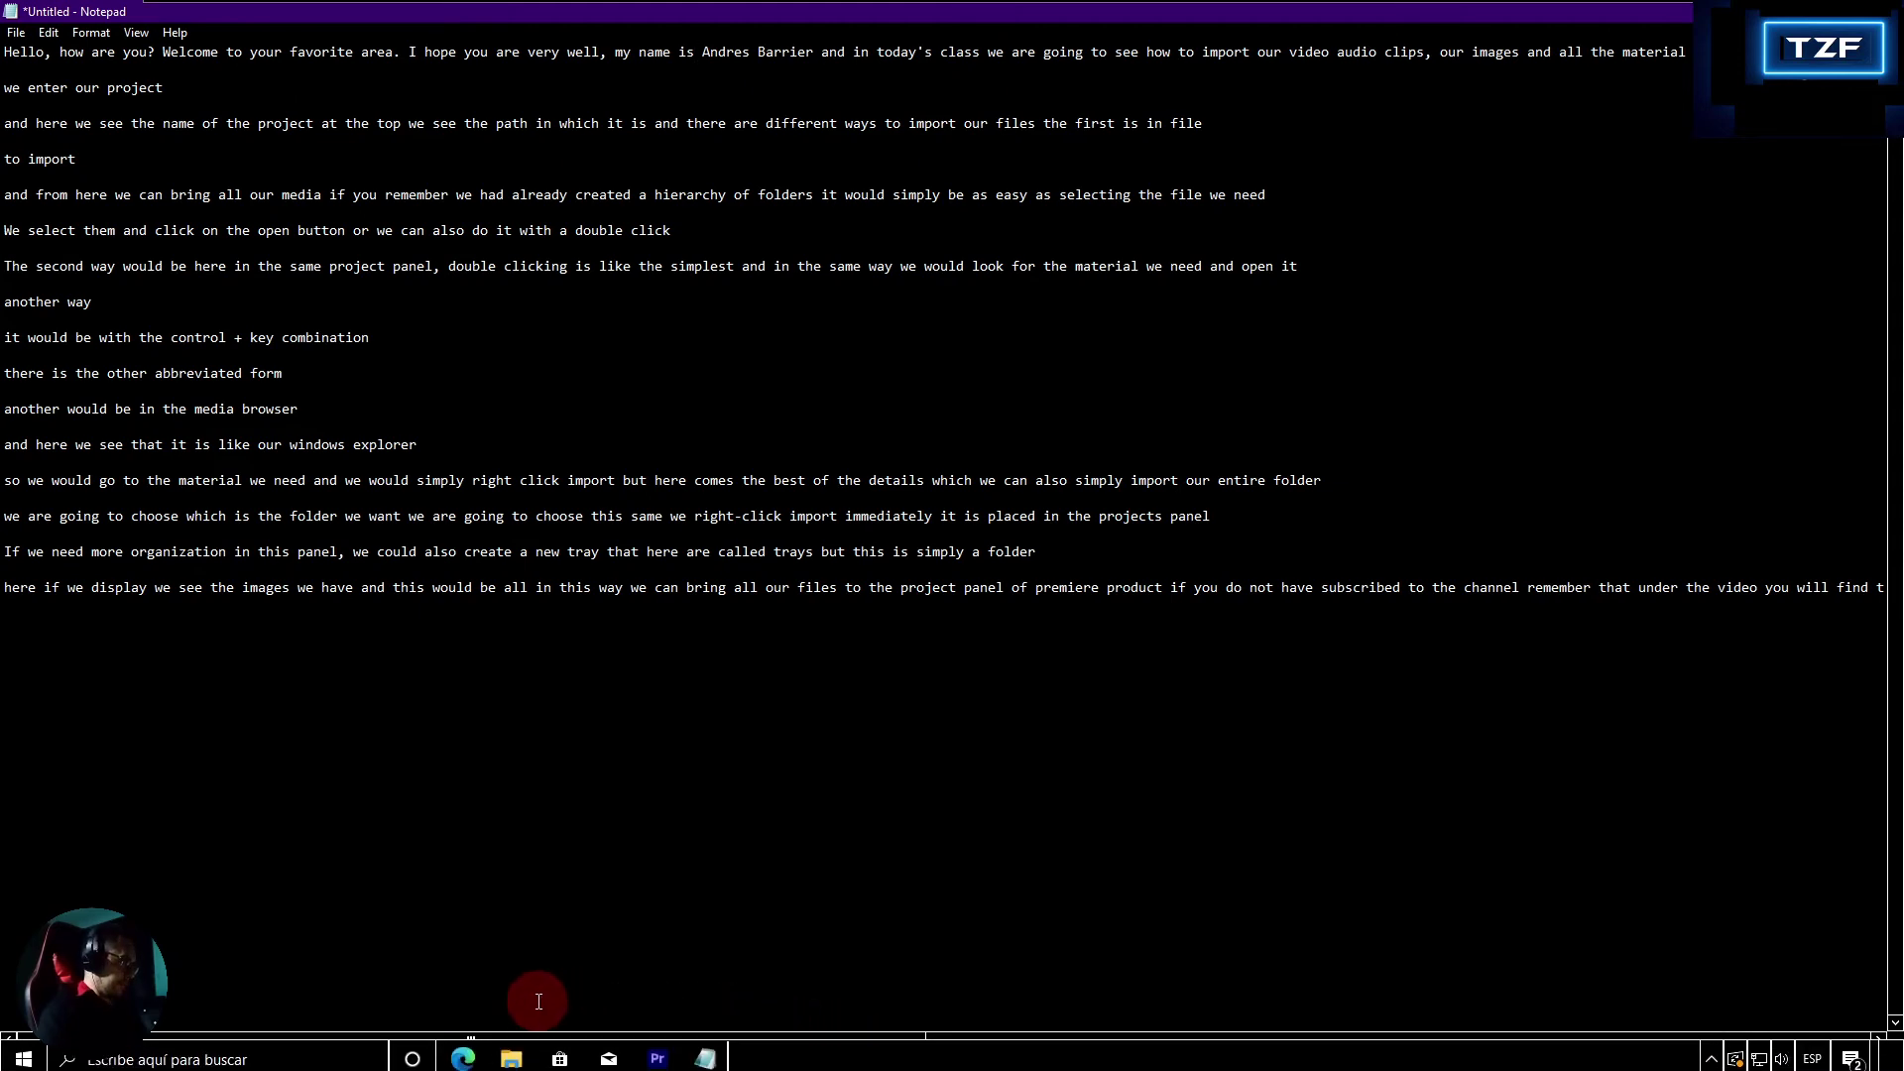
- Switch to Premiere Pro and replace the first subtitle's Spanish text with the copied English text
click(657, 1059)
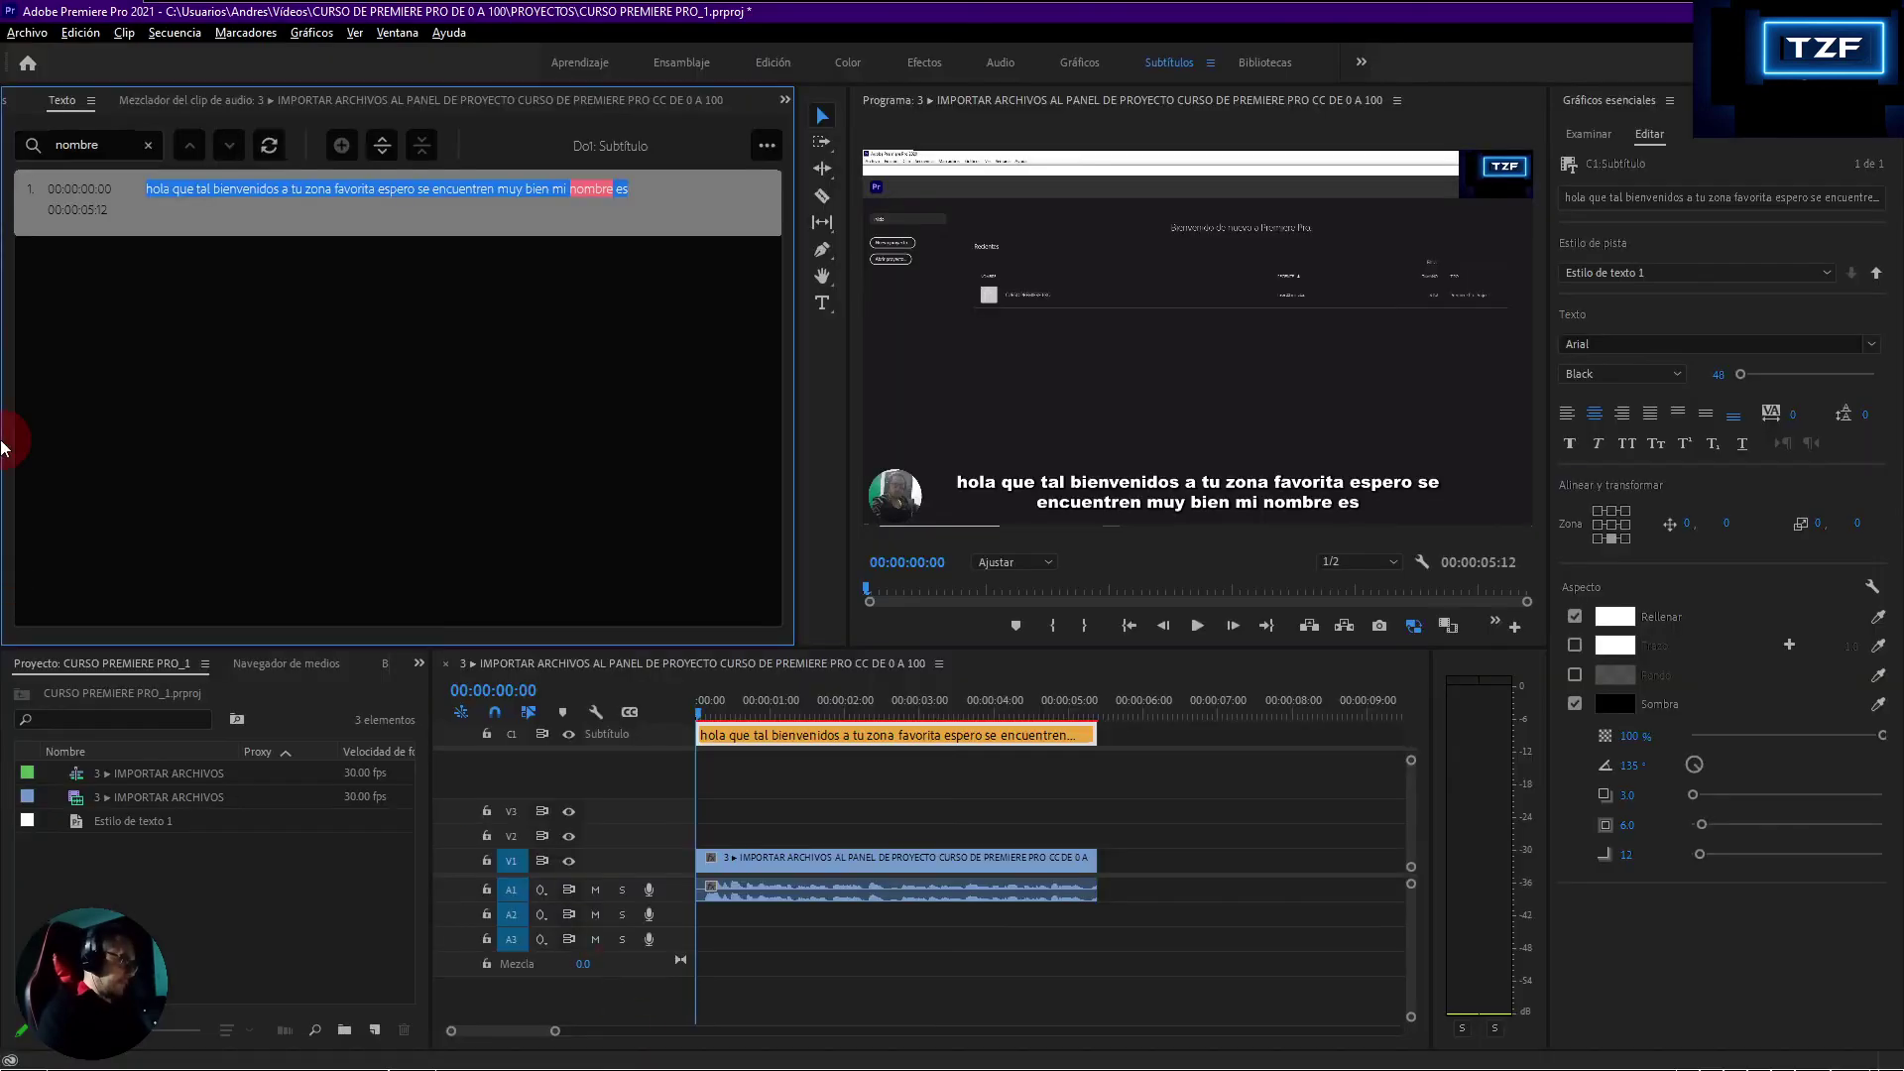
key(ctrl+v)
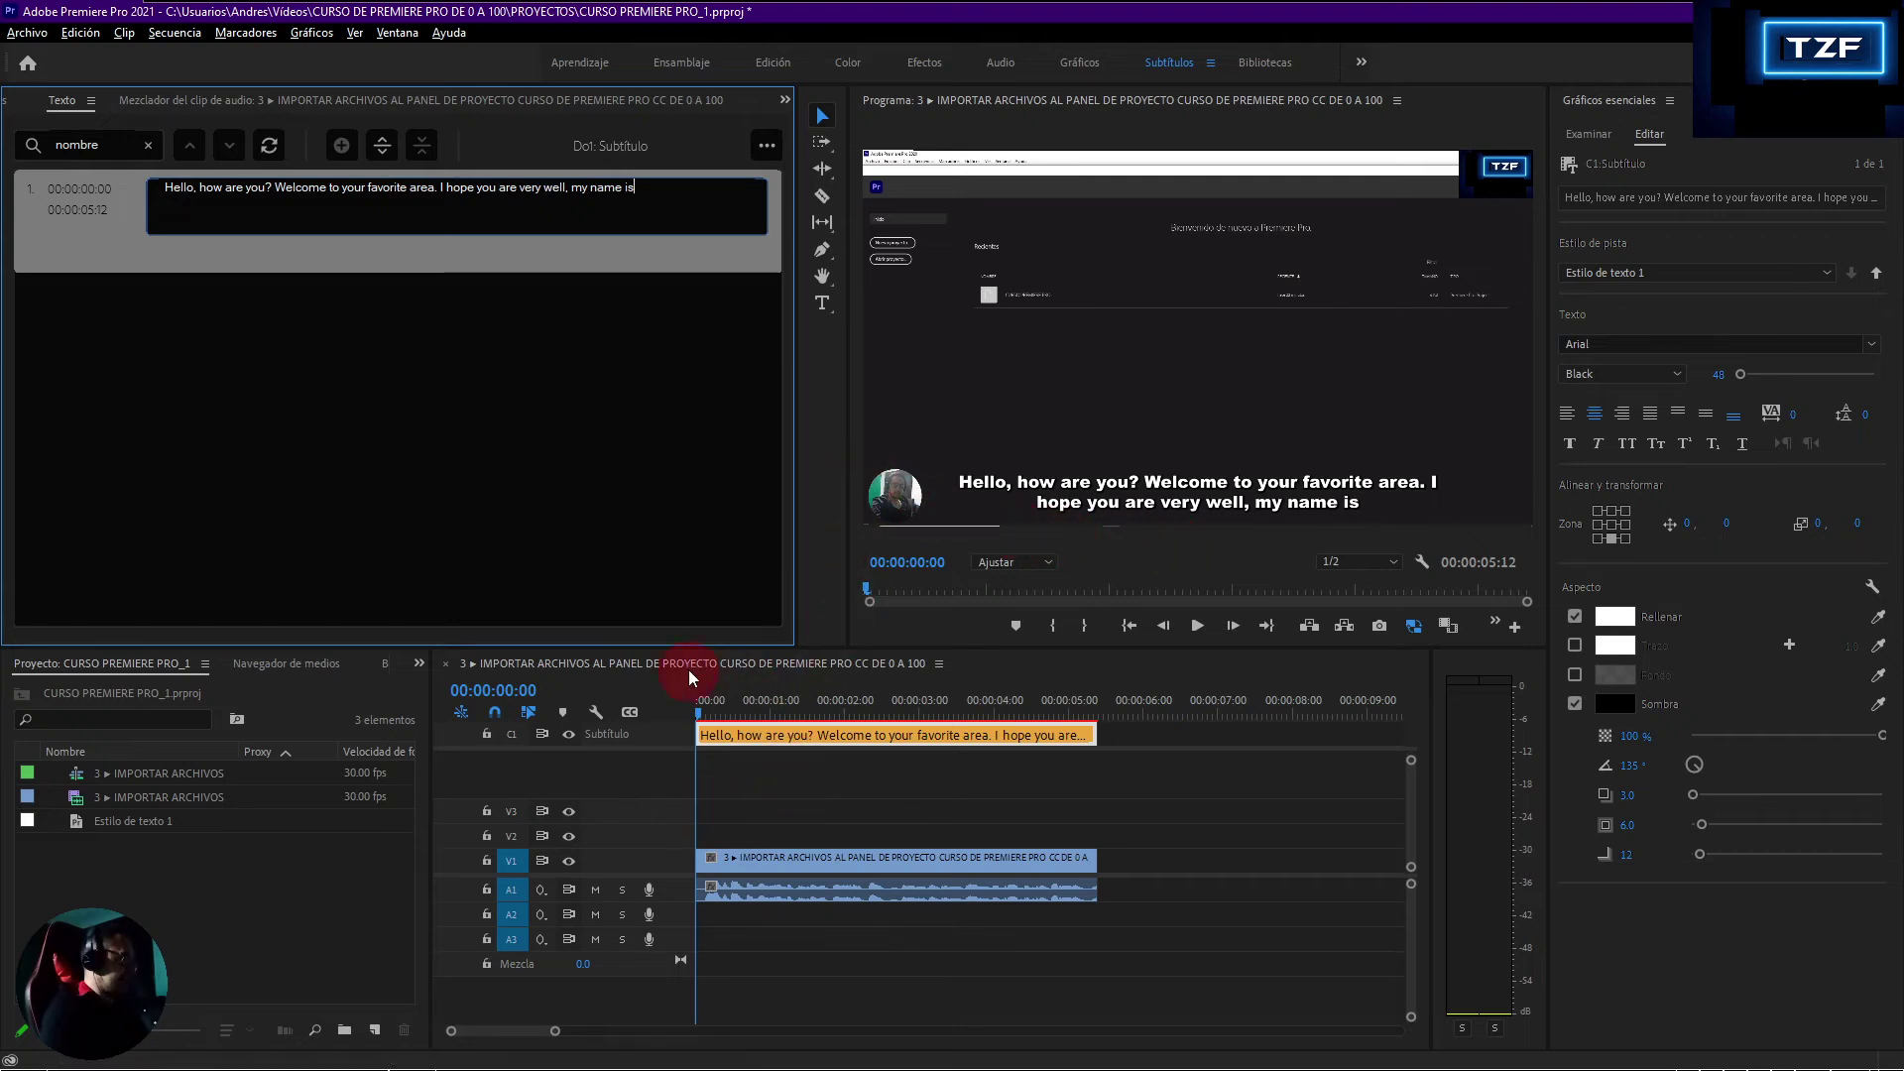
click(699, 723)
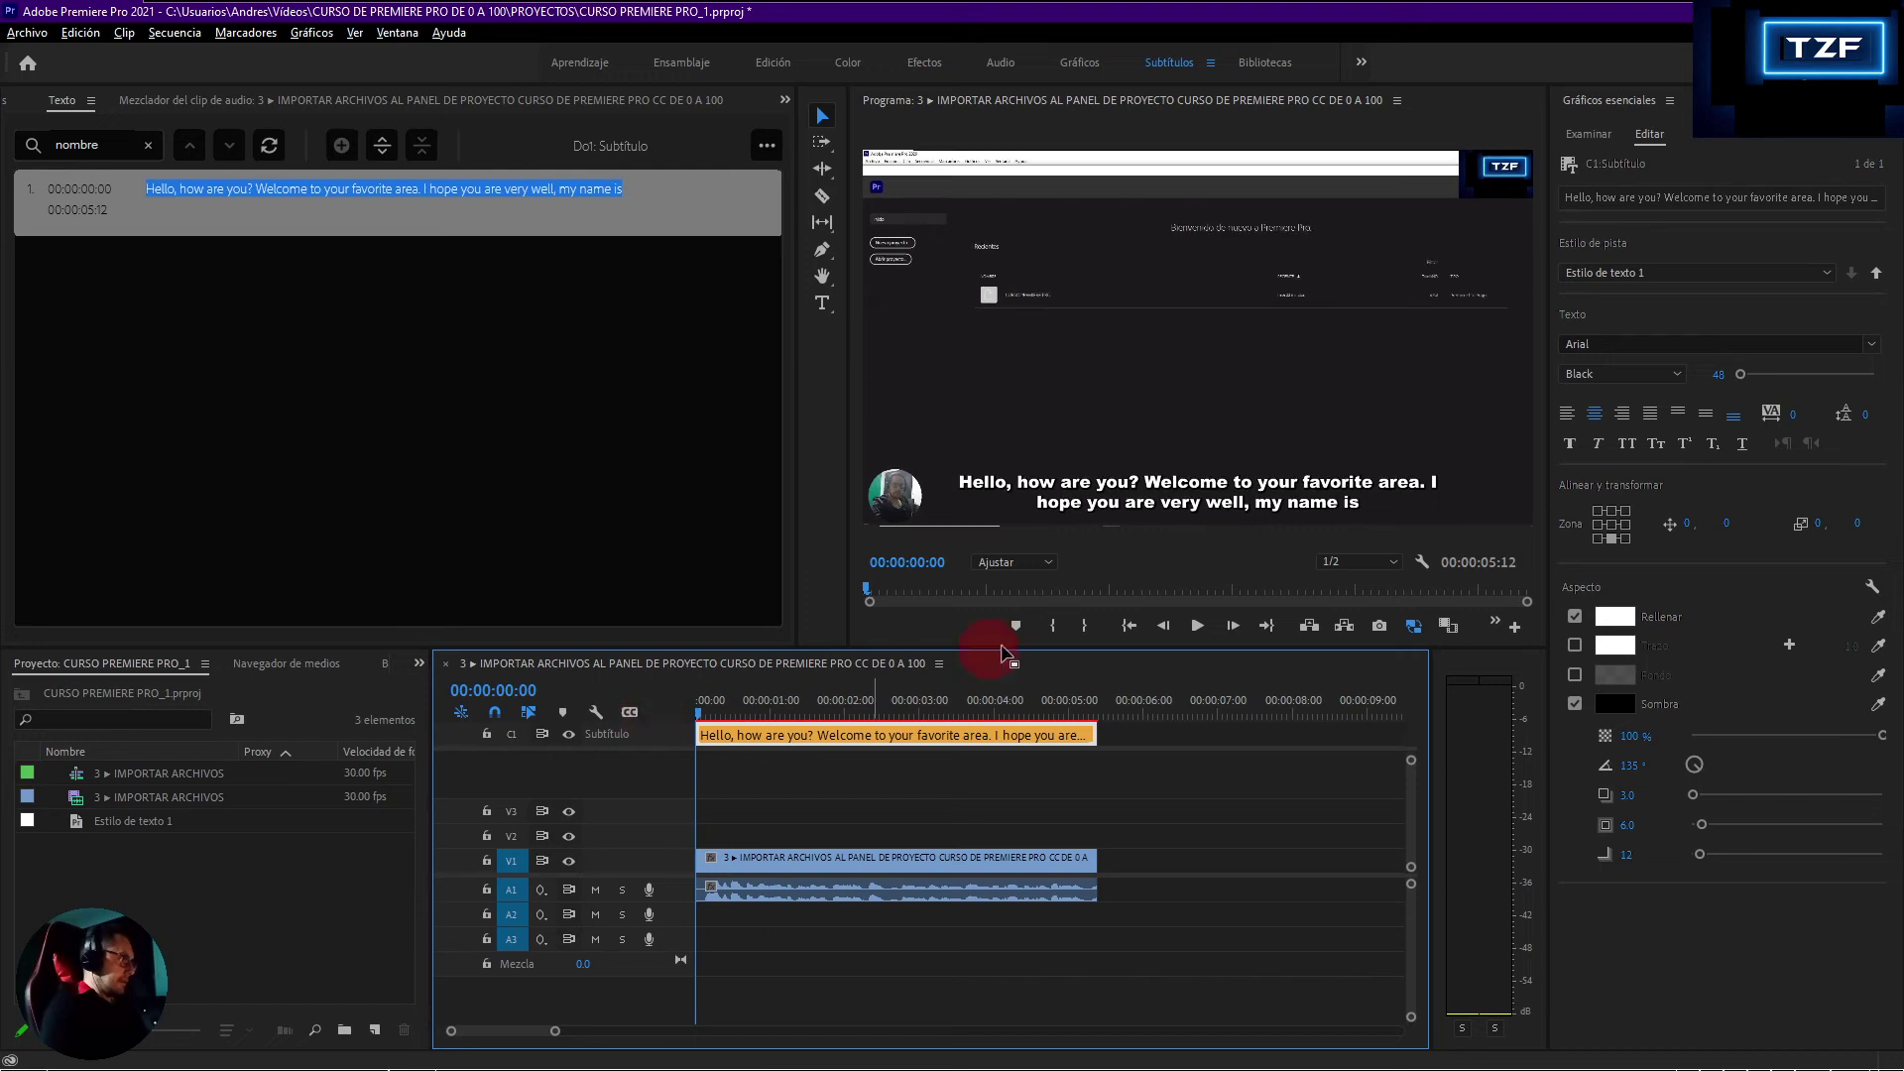
- Play the start of the sequence to check the English subtitle, and return the playhead to 00:00:00:00
key(space)
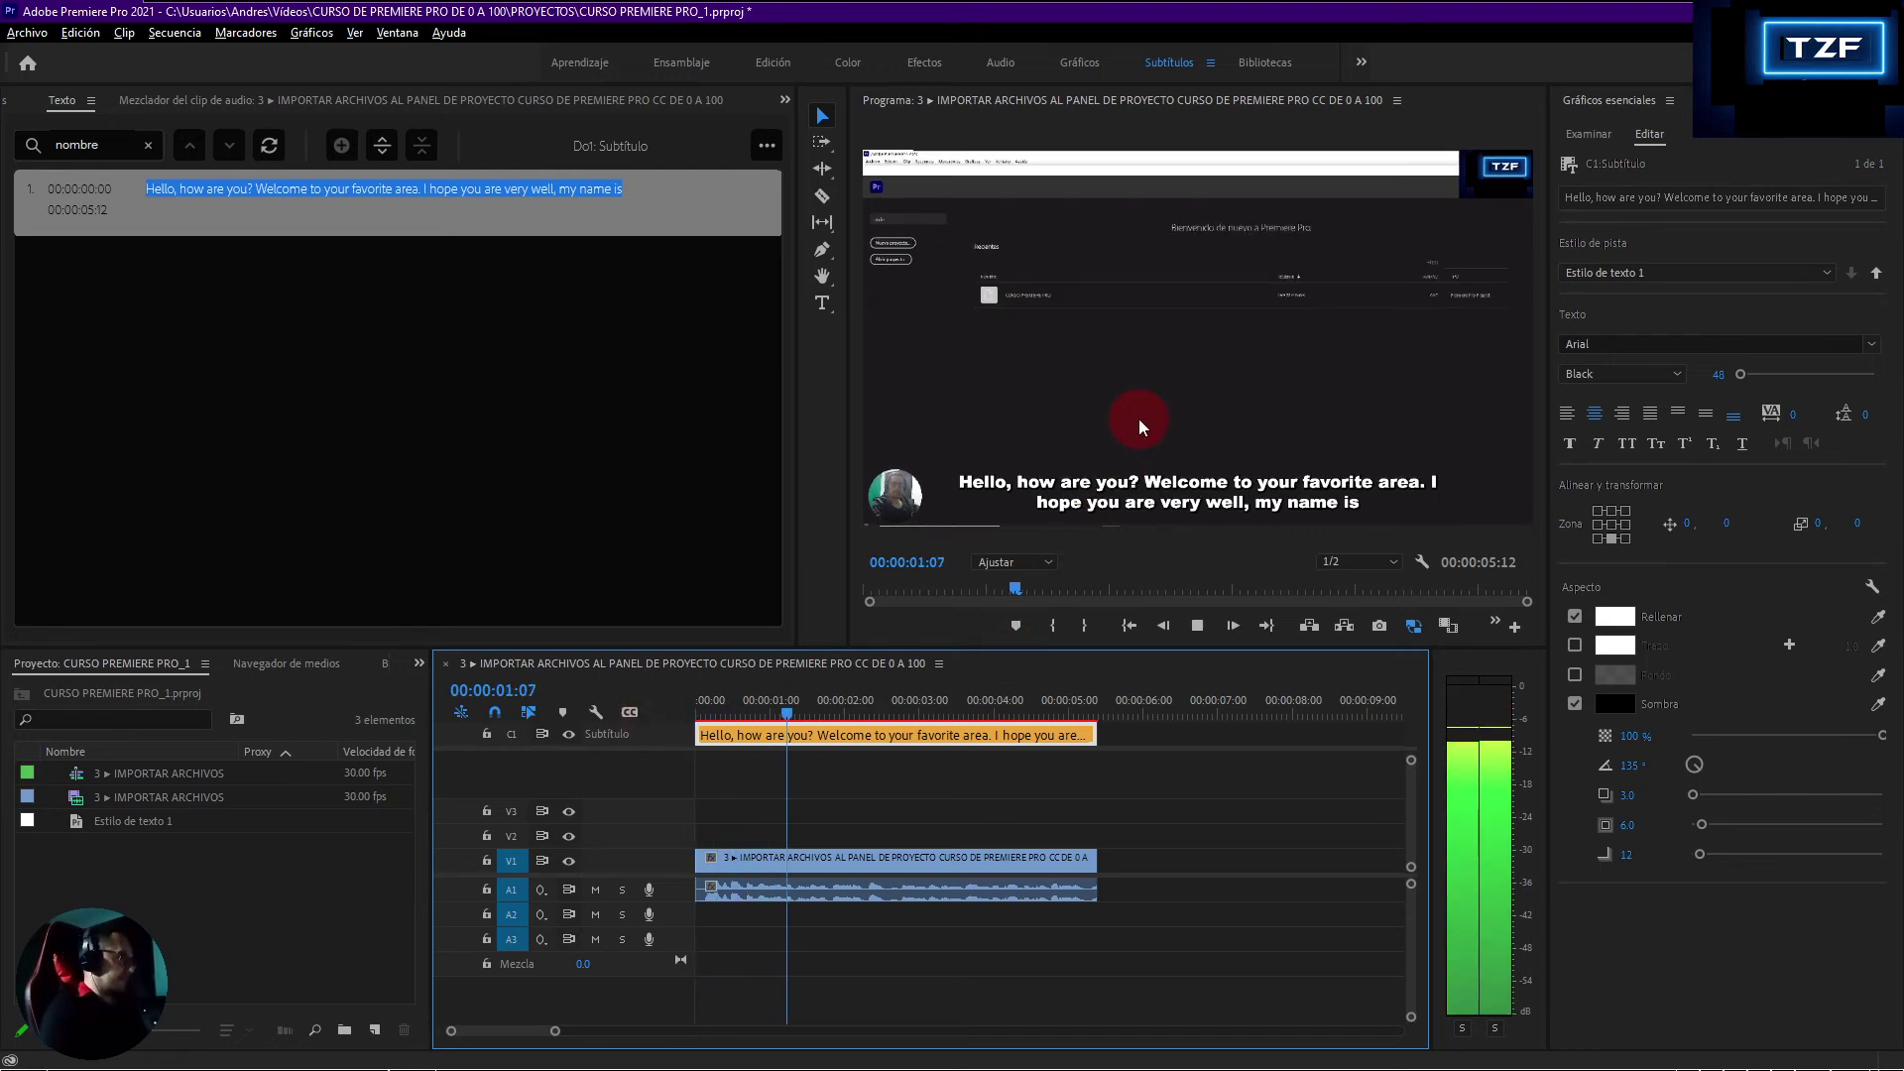
key(space)
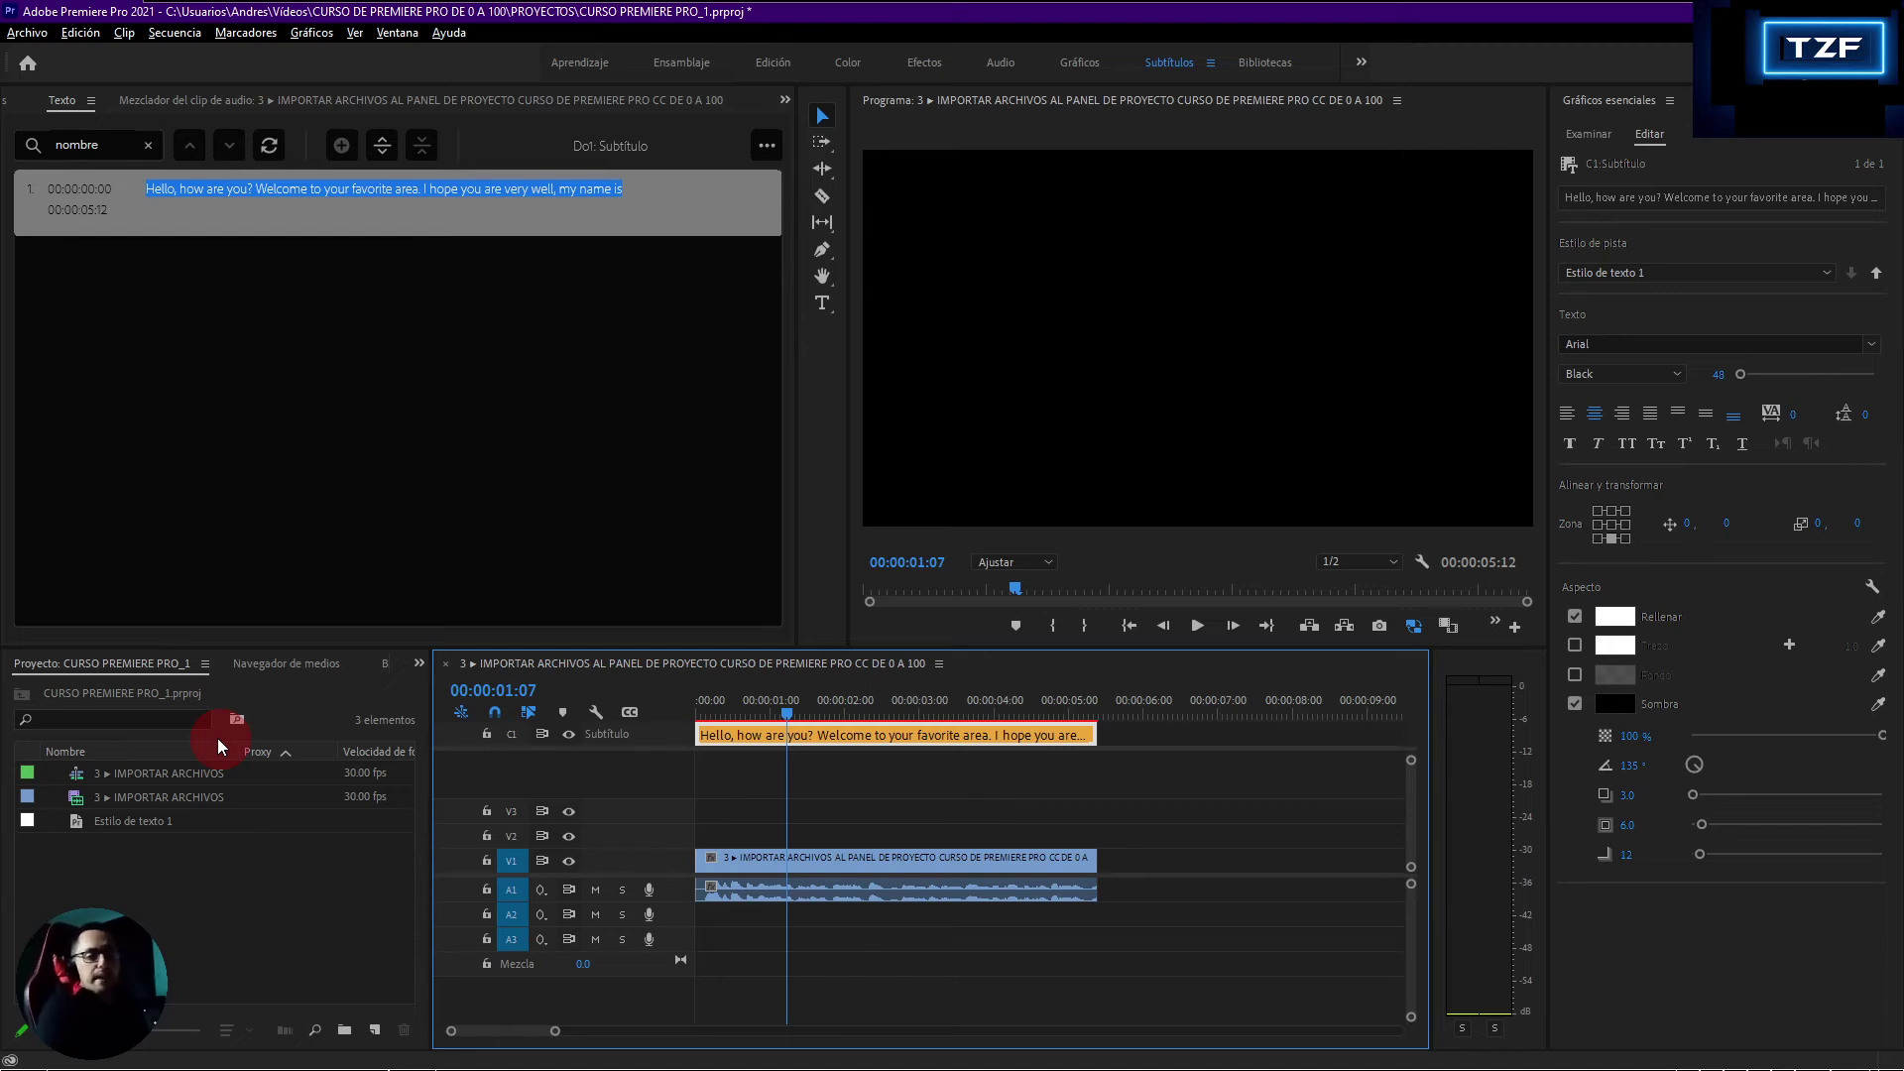
mouse_move(511, 1051)
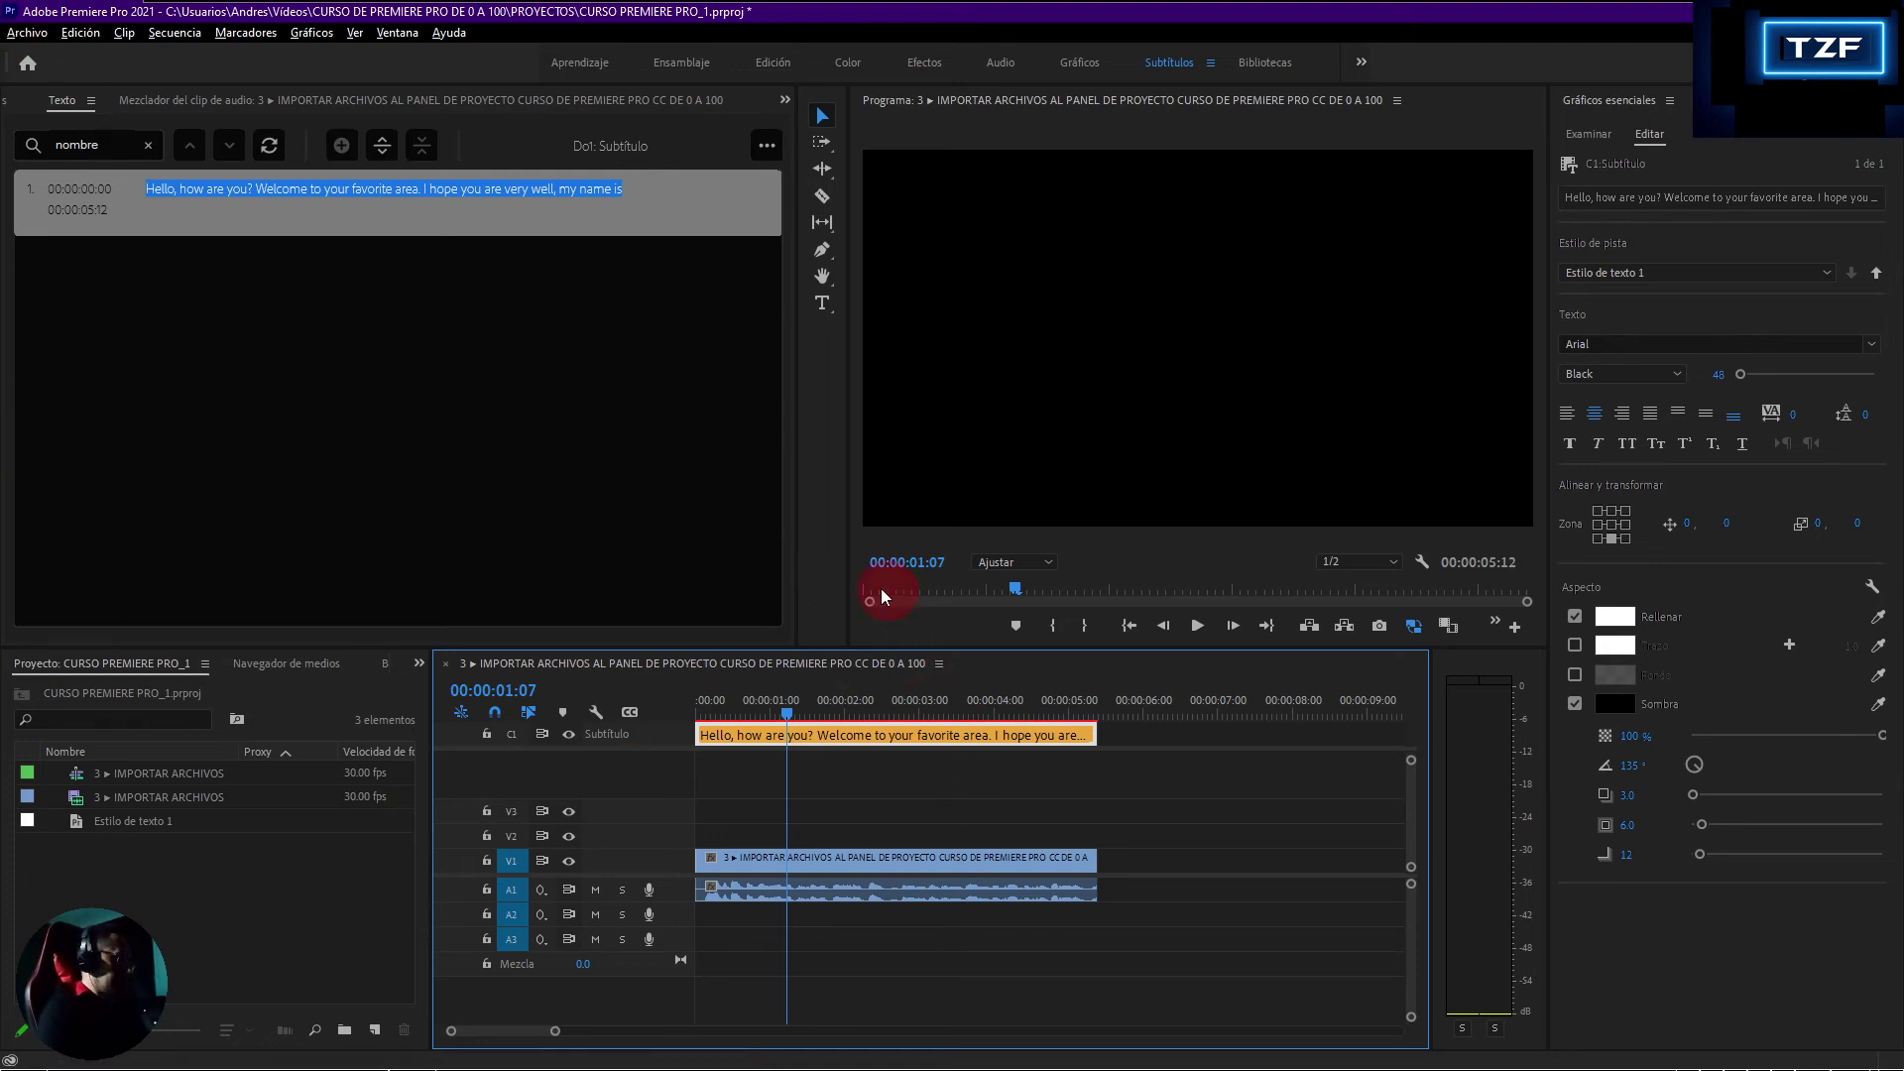
drag(785, 711, 476, 735)
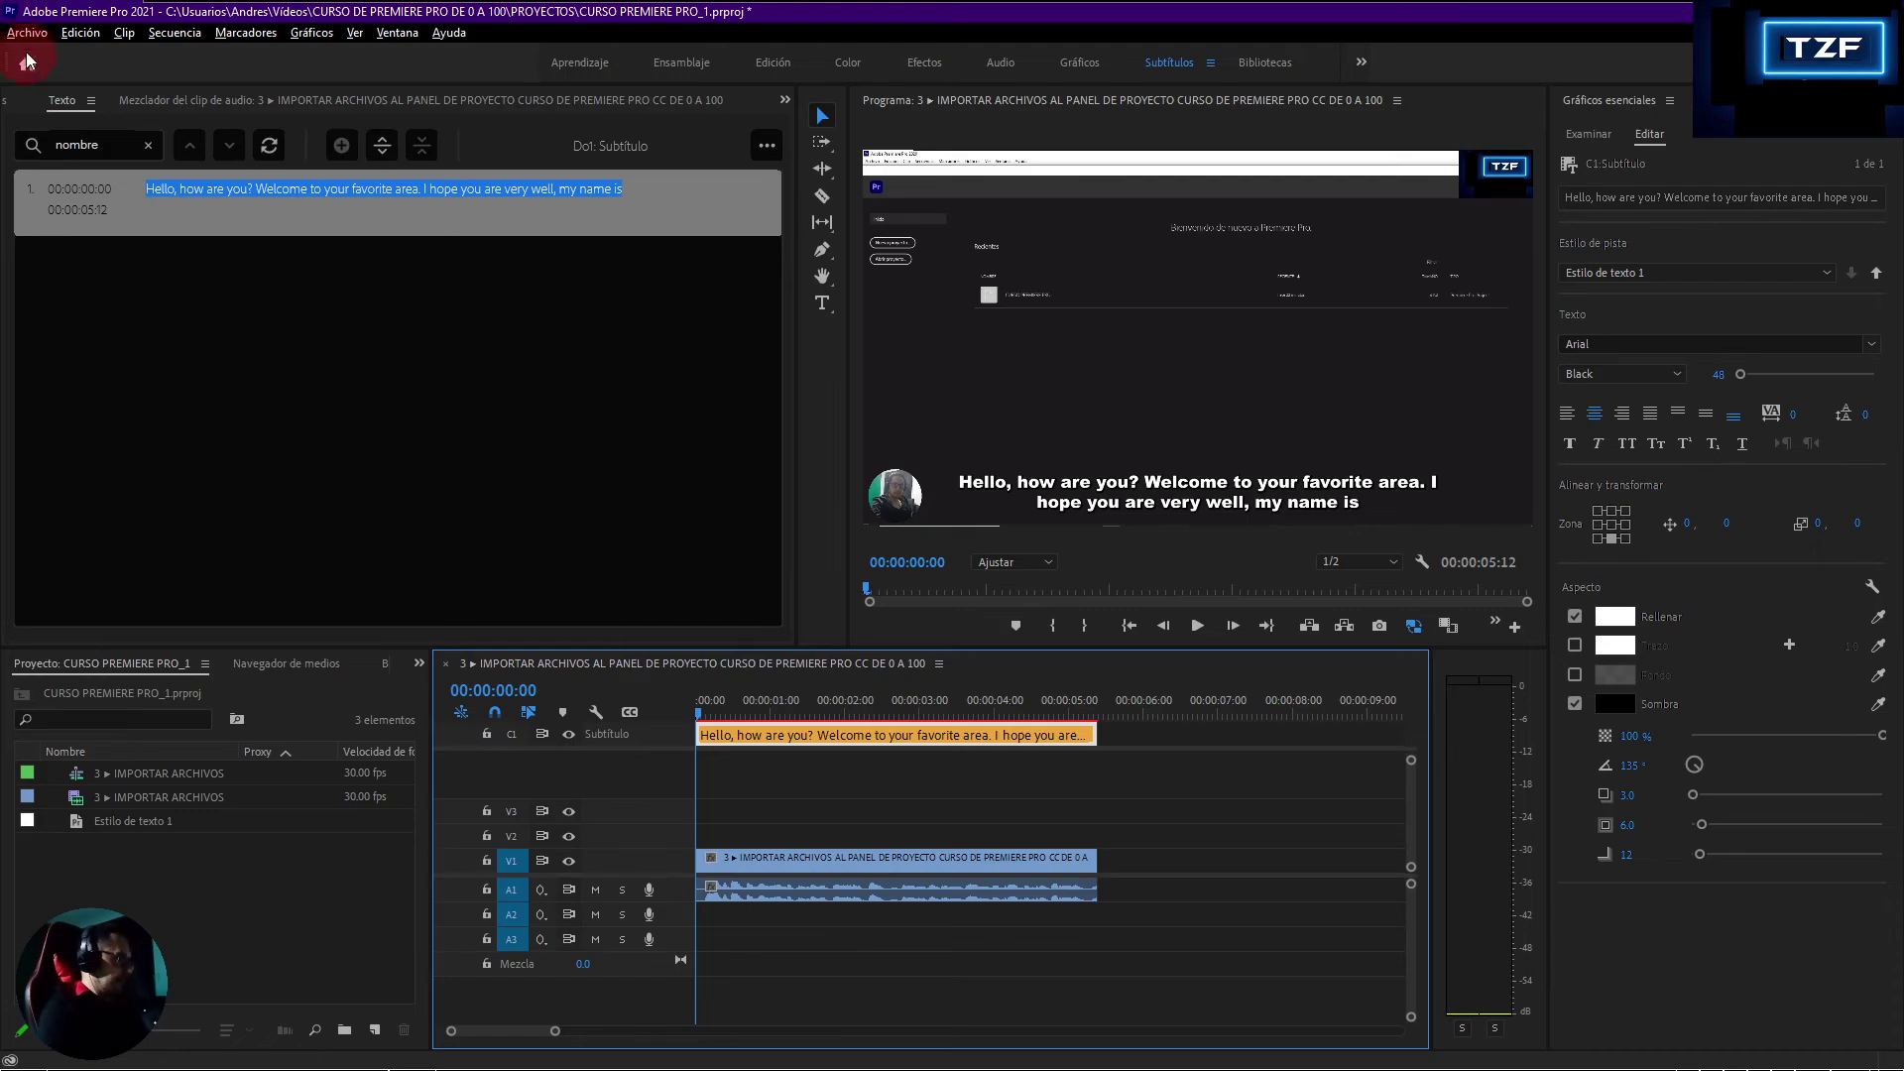
- Open the media export settings for the sequence and show their subtitle options
click(28, 35)
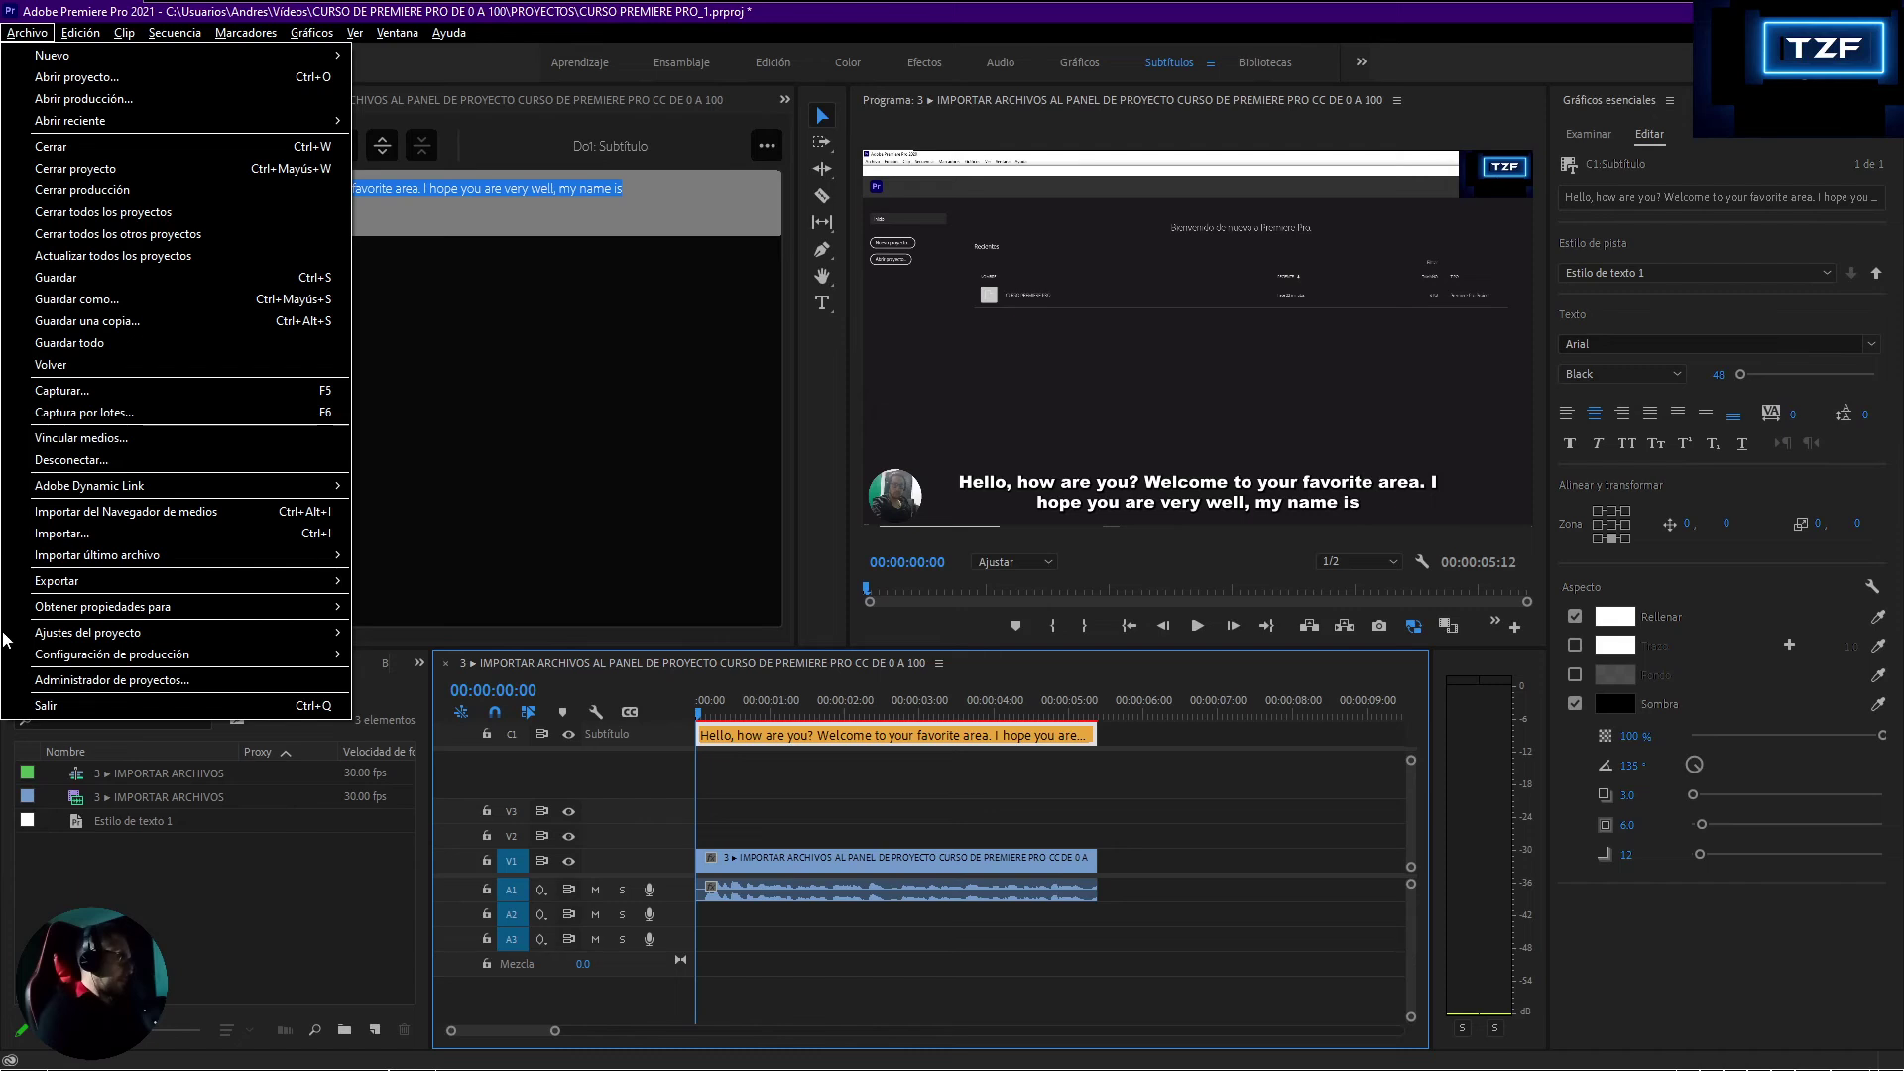
mouse_move(149, 581)
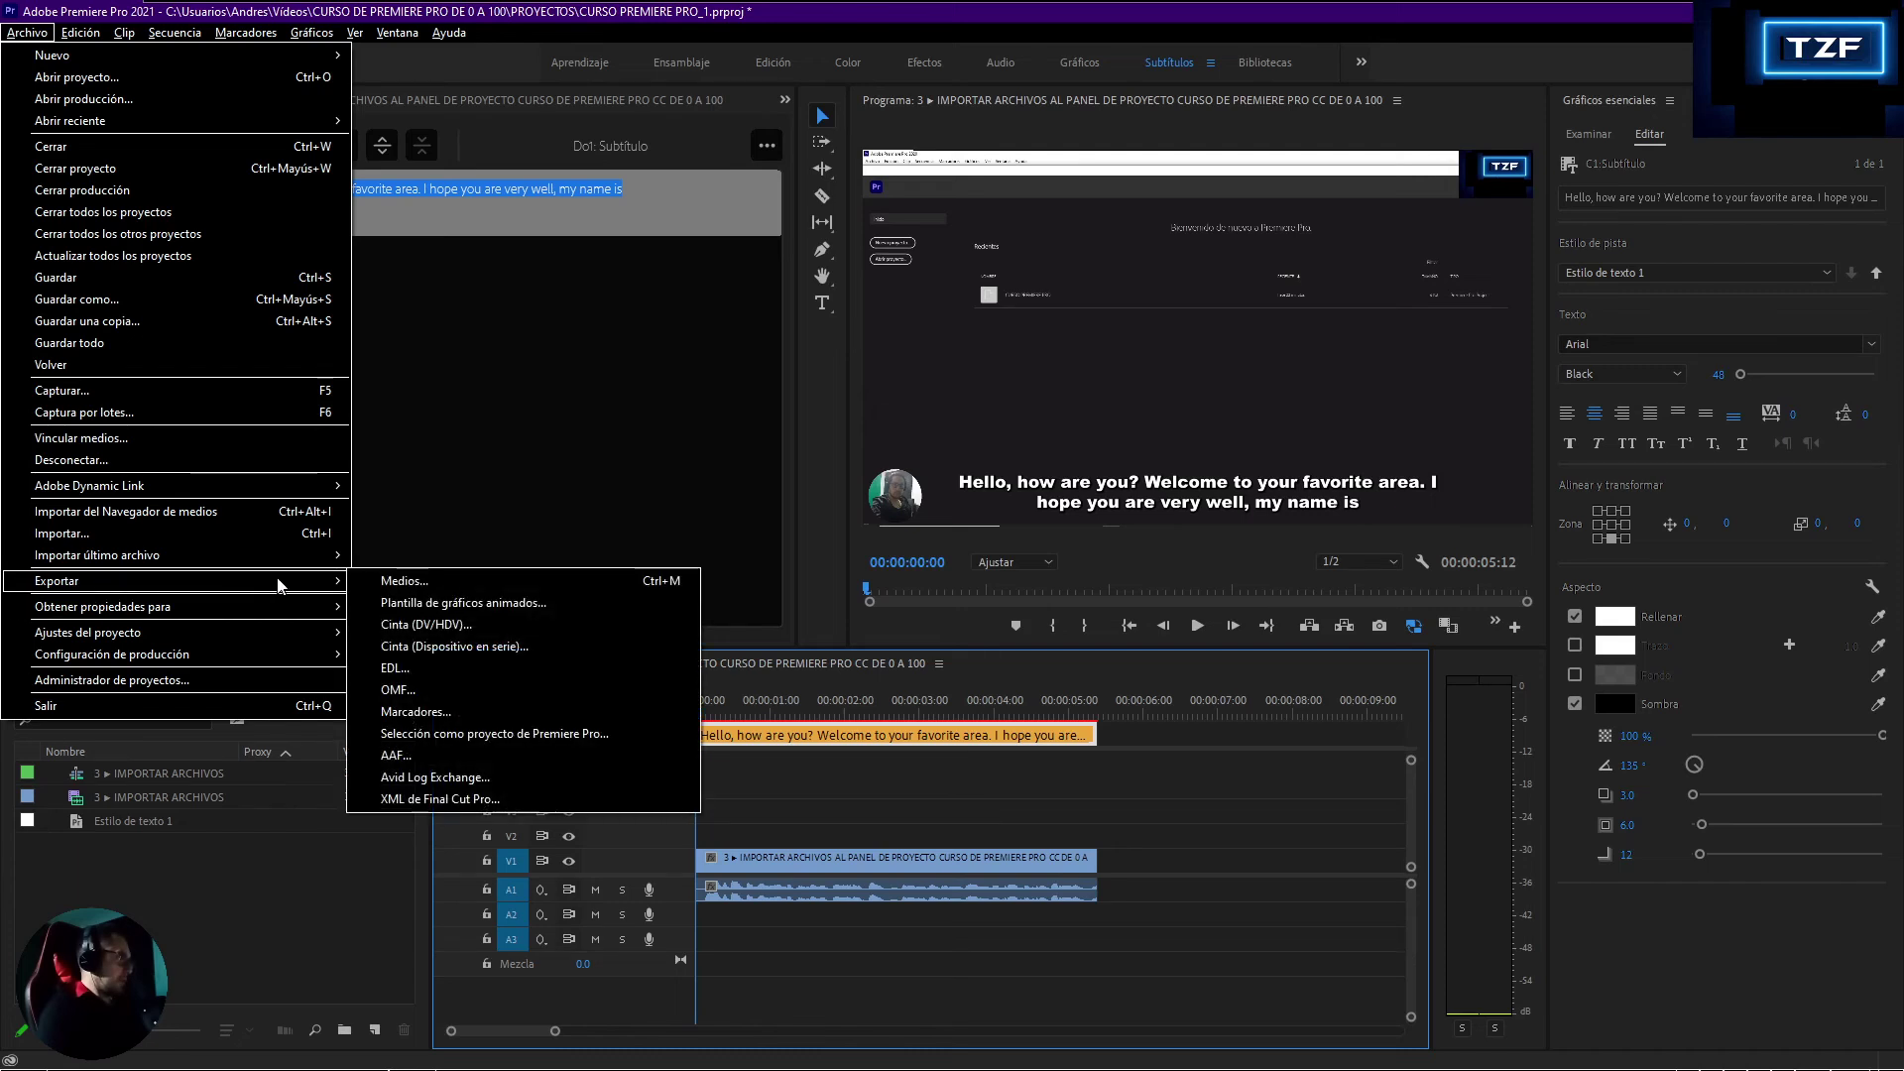
click(424, 581)
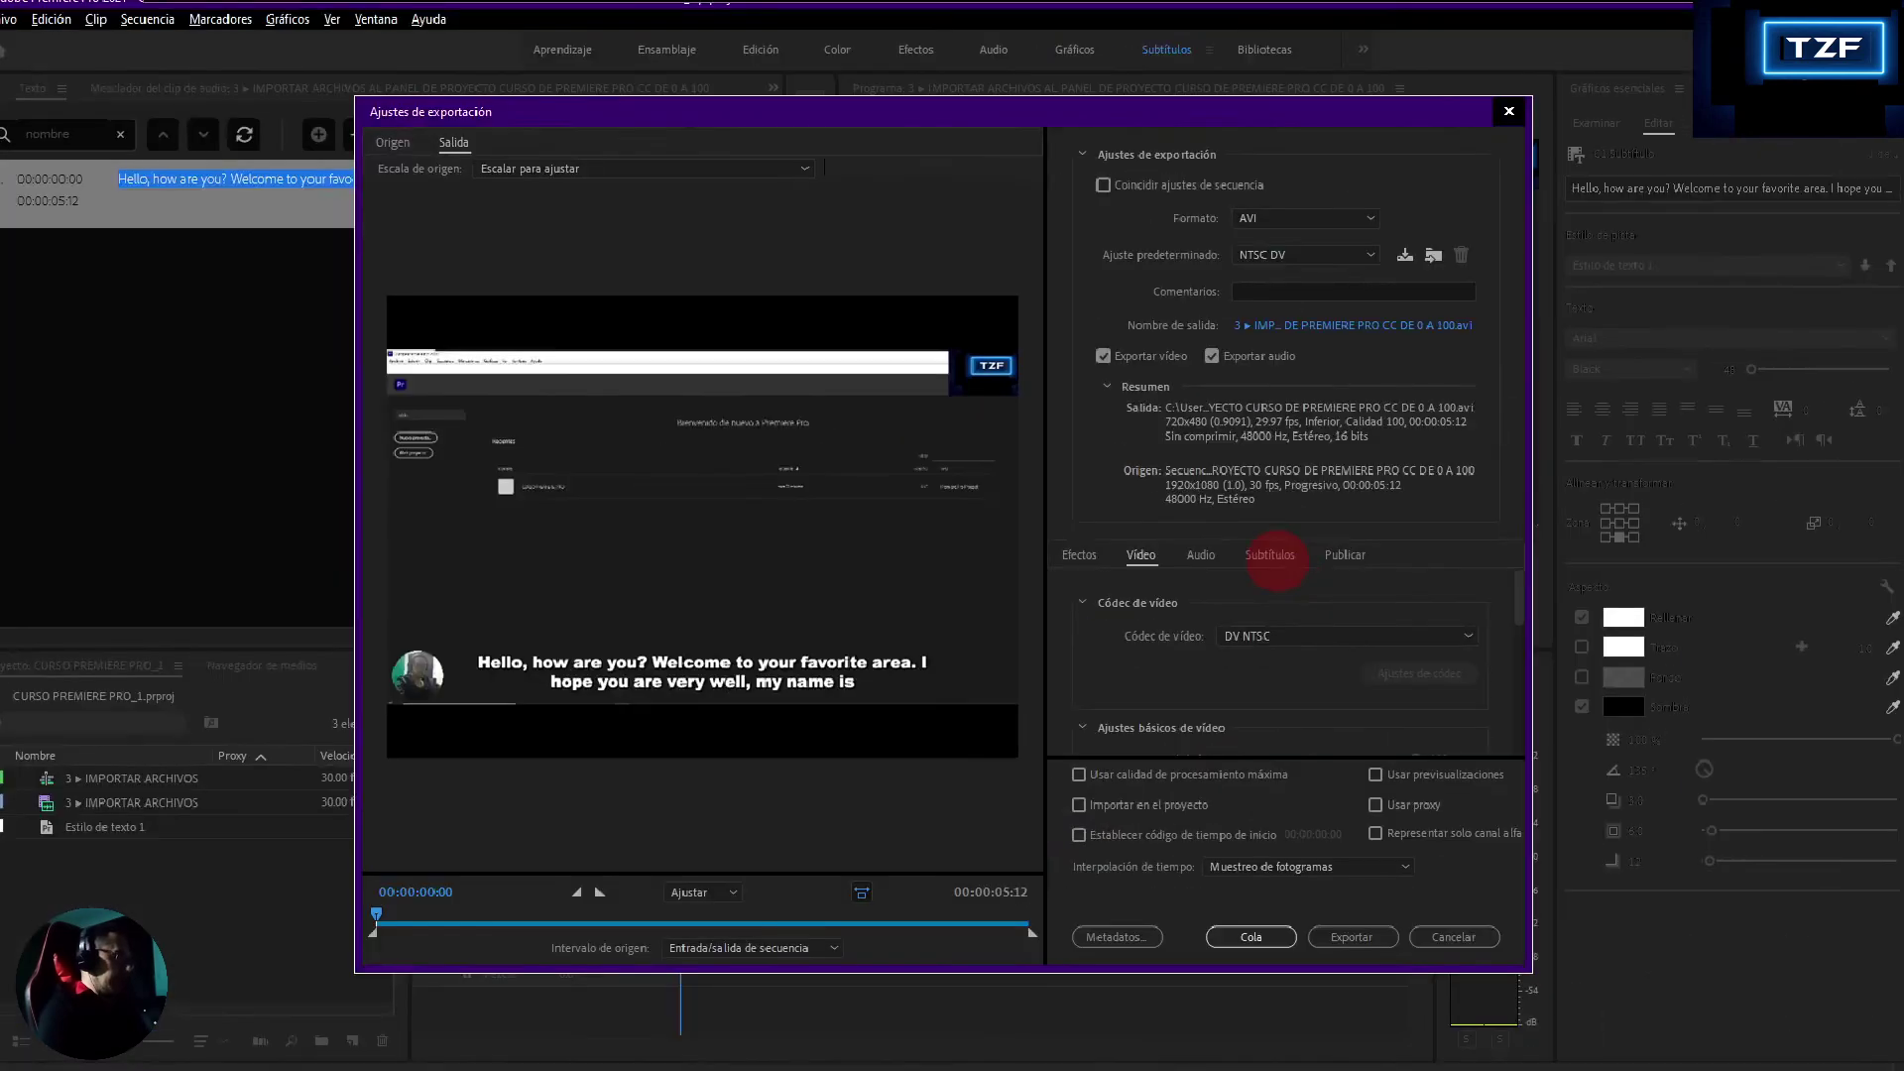
click(1273, 555)
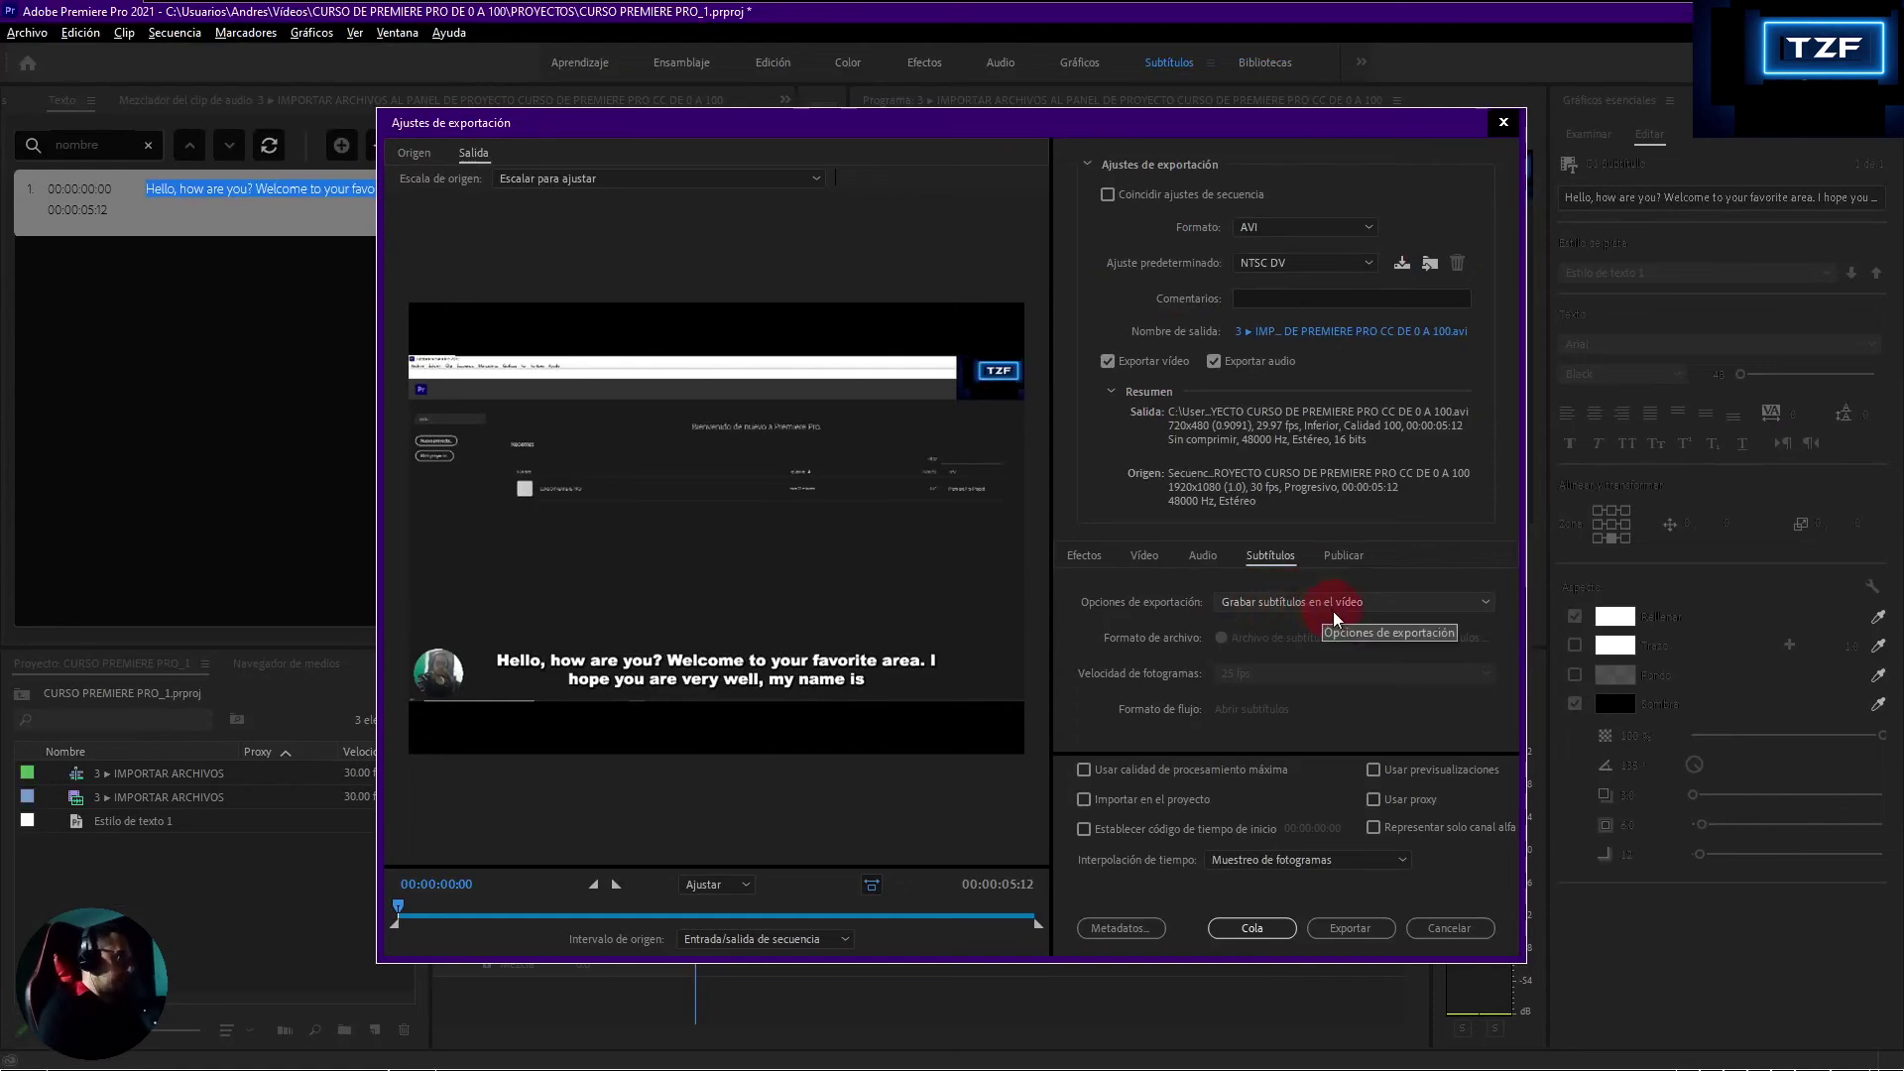
- Set the subtitle export option to "Crear archivo sidecar" with a frame rate of 30 fps
click(1249, 595)
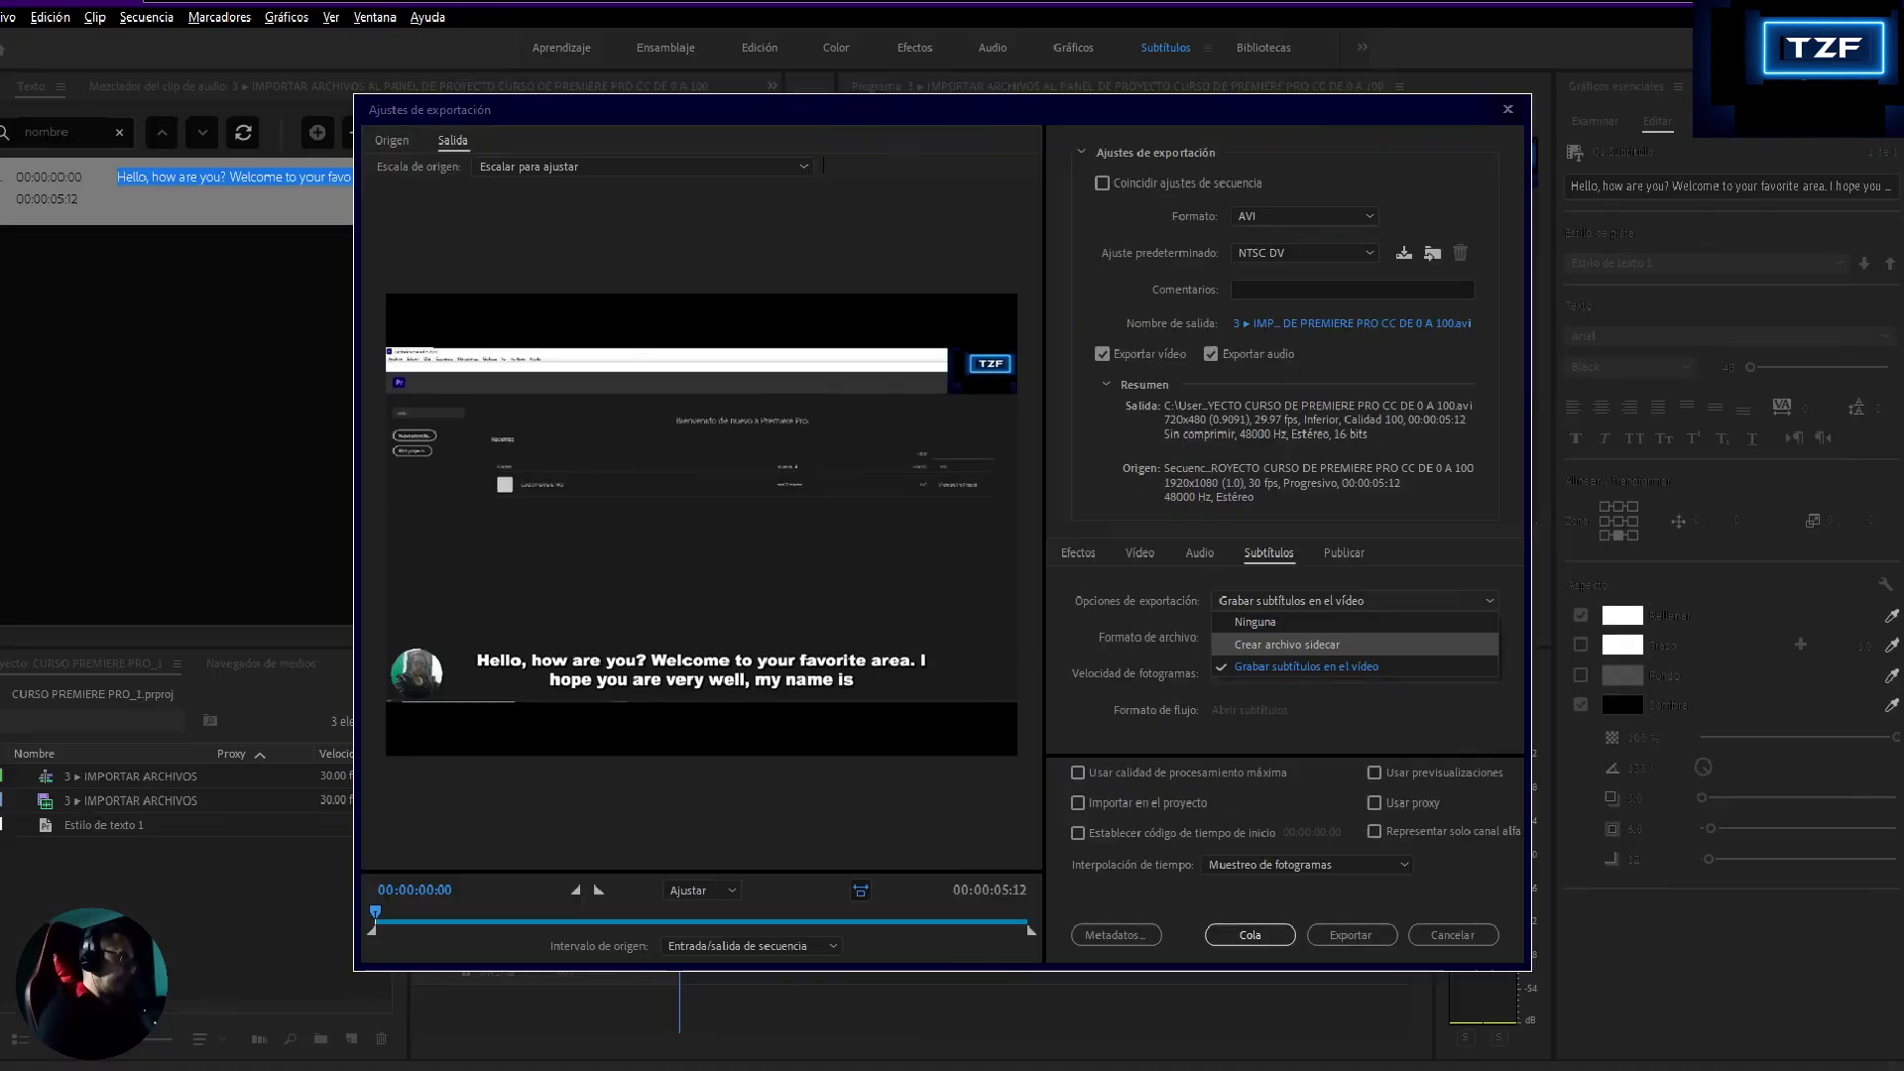
click(1309, 644)
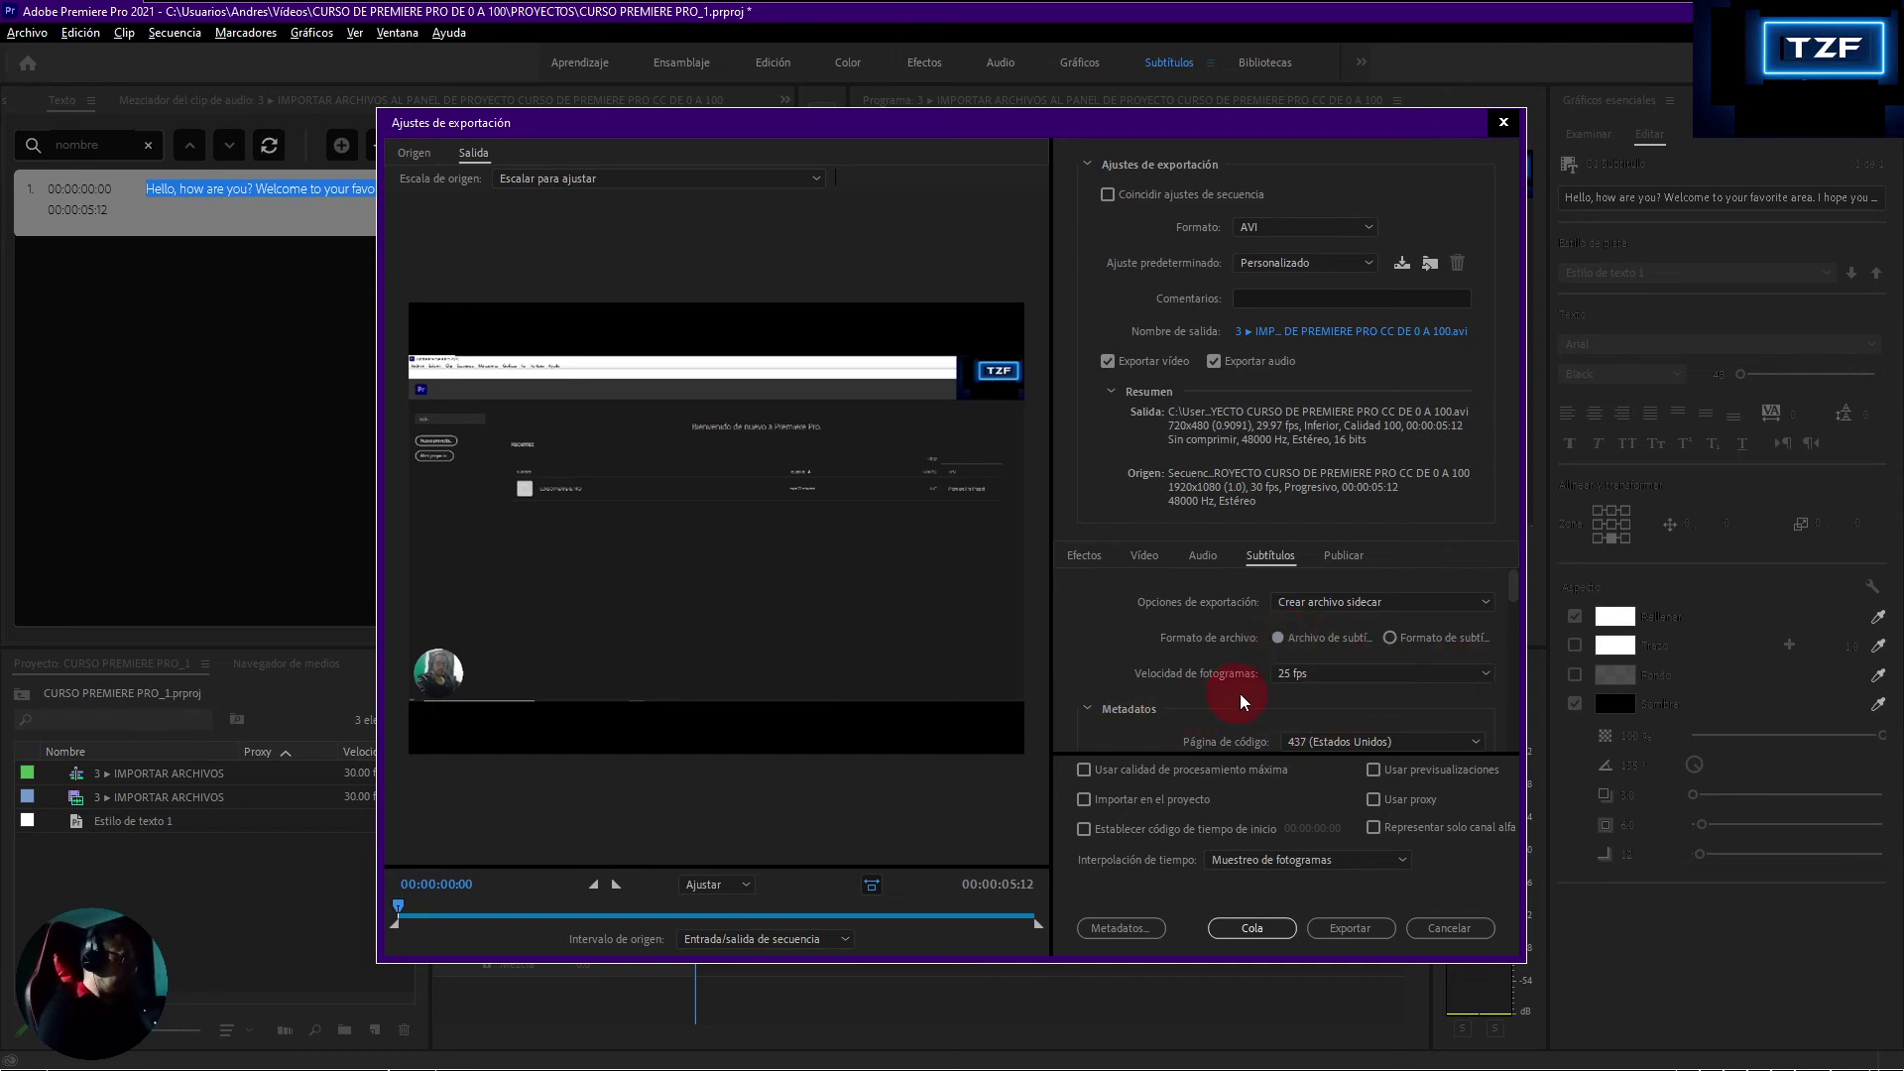
click(1325, 674)
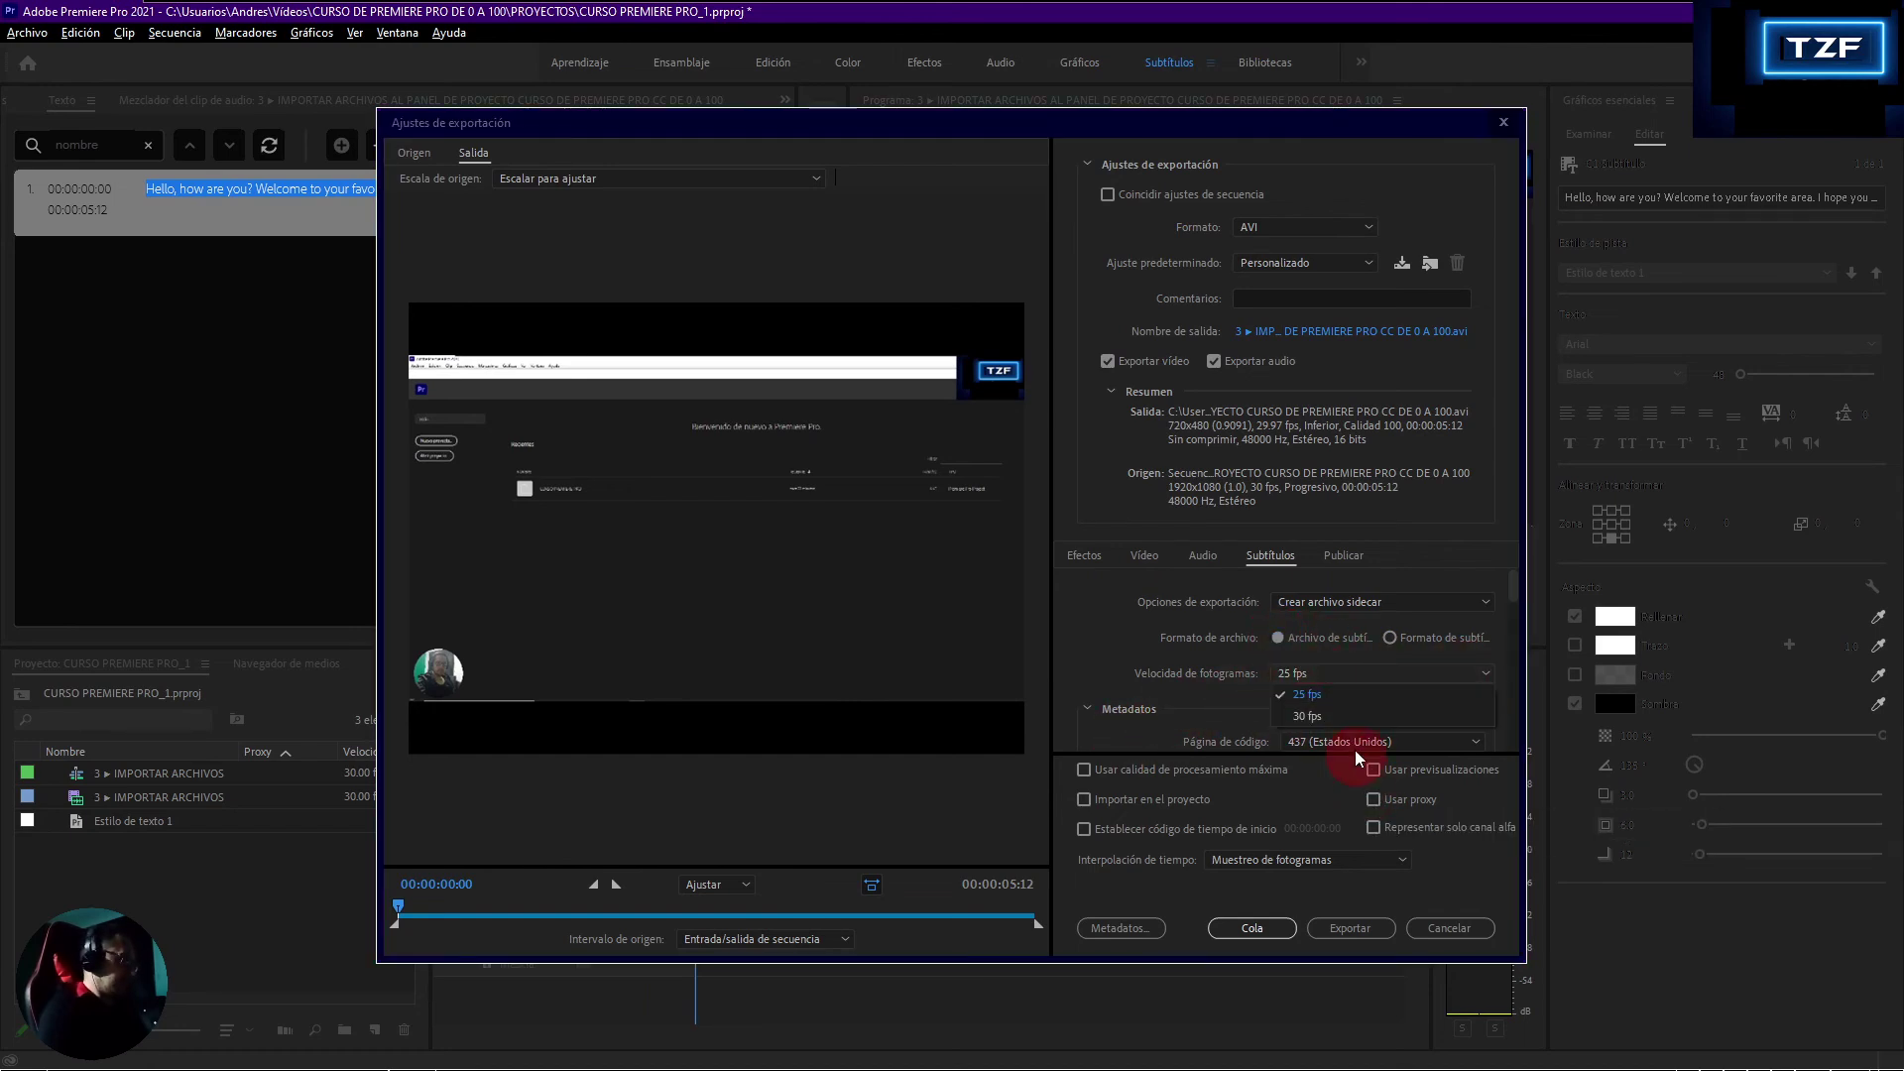
click(1321, 708)
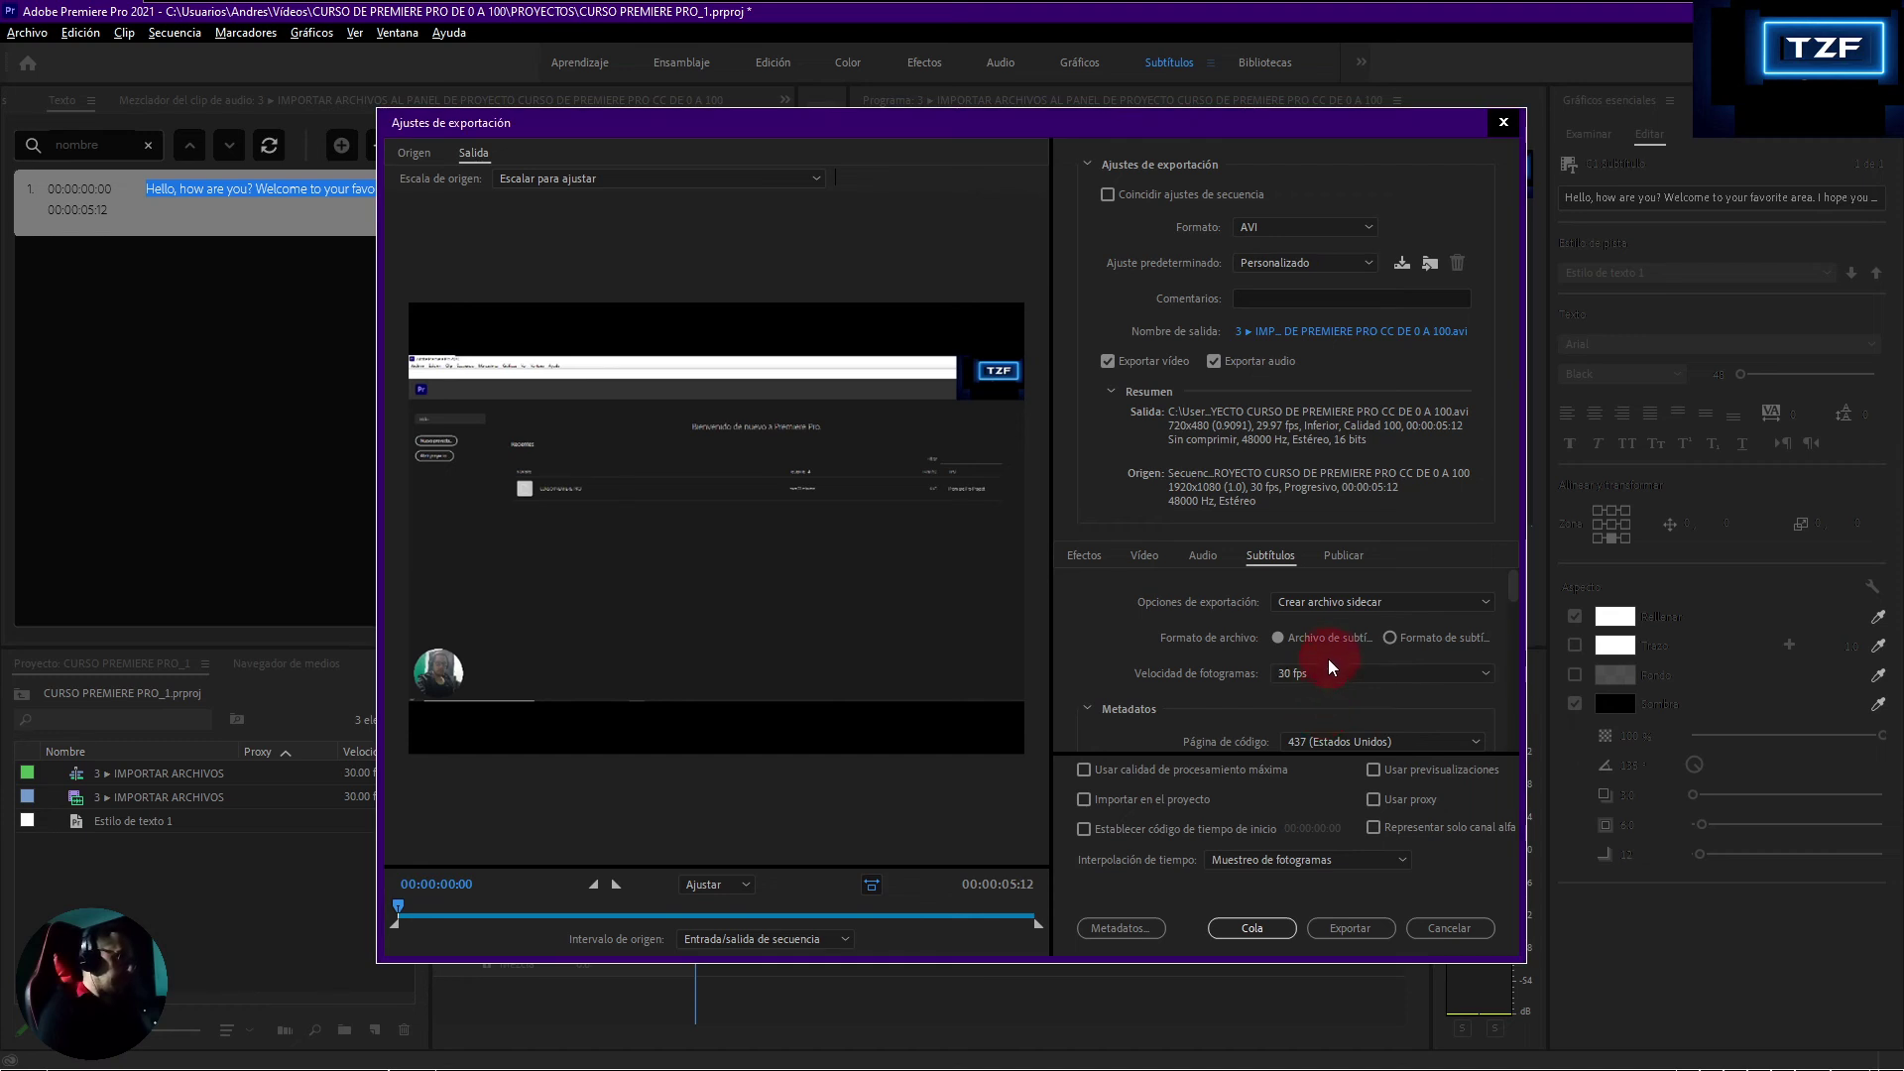
click(1329, 663)
click(1309, 664)
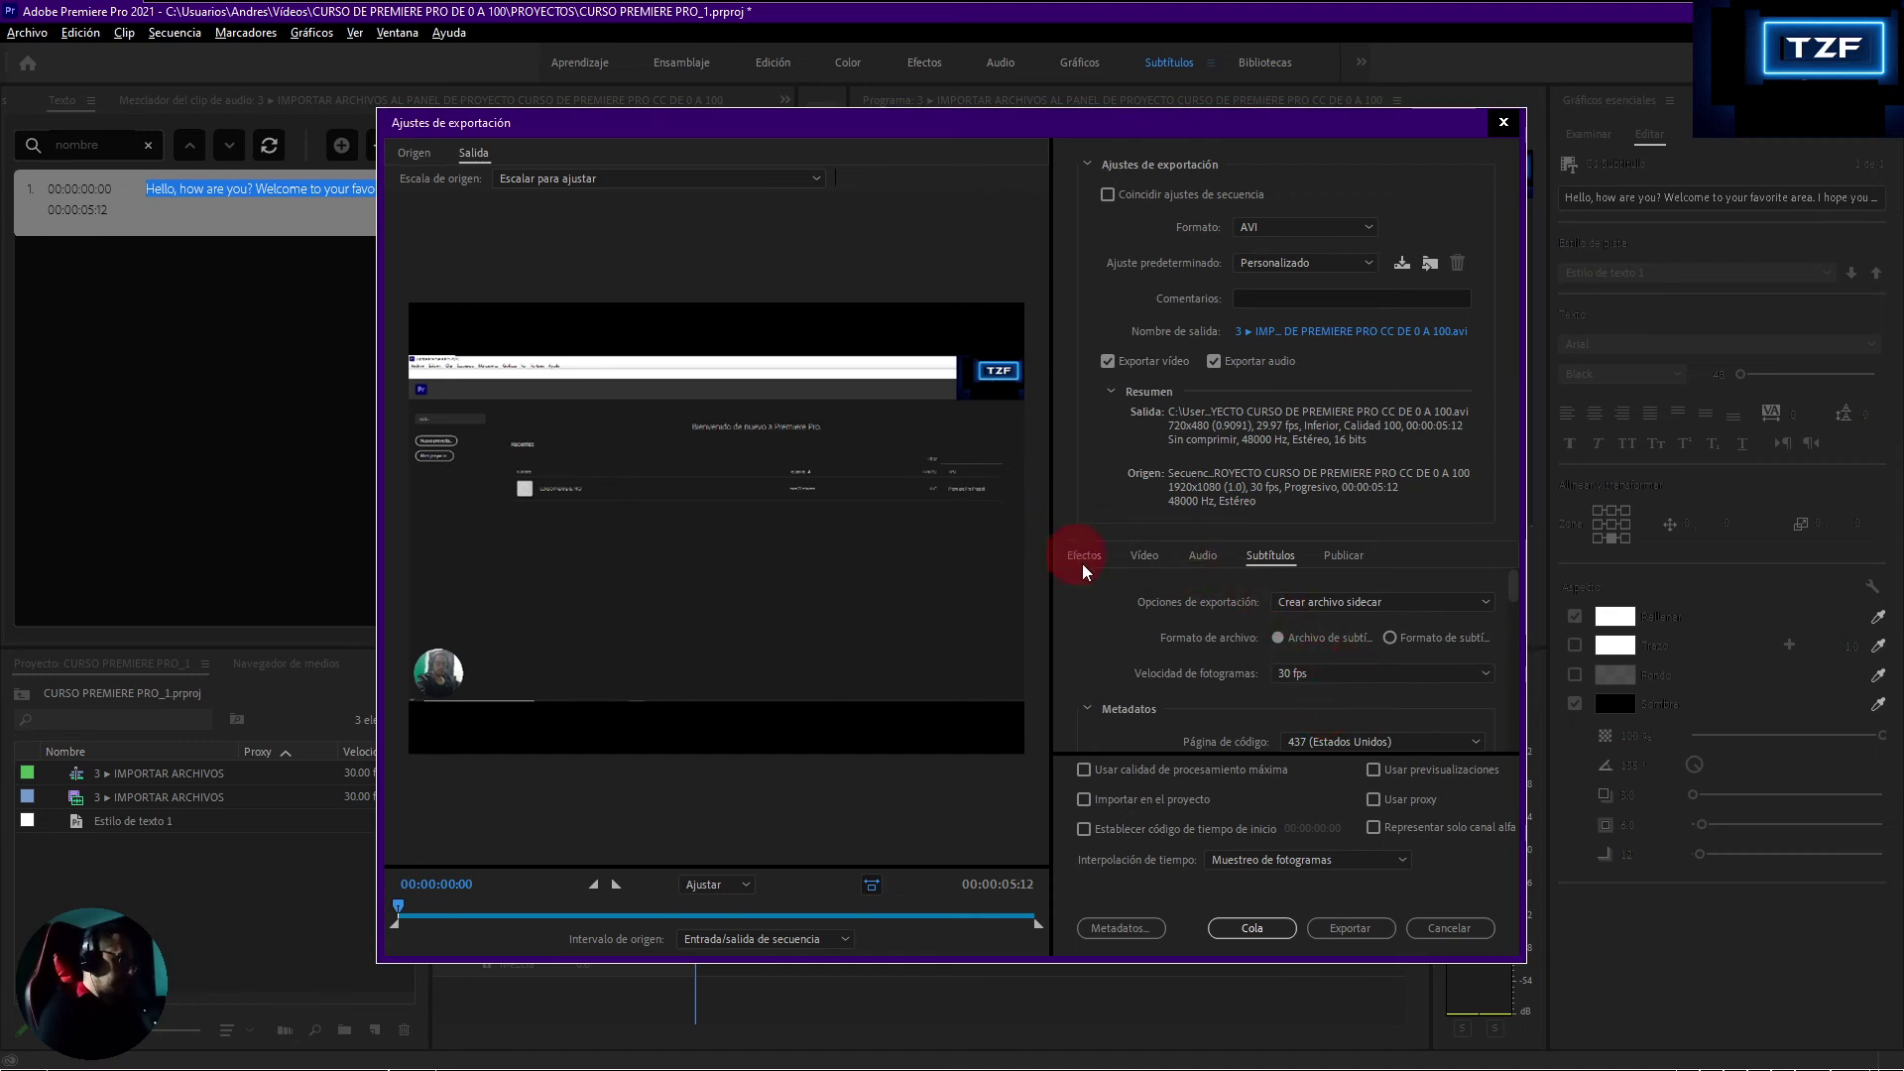
- Check the video export settings and, when choosing the output location, create a folder named SUBTITULOS in Escritorio
click(1141, 556)
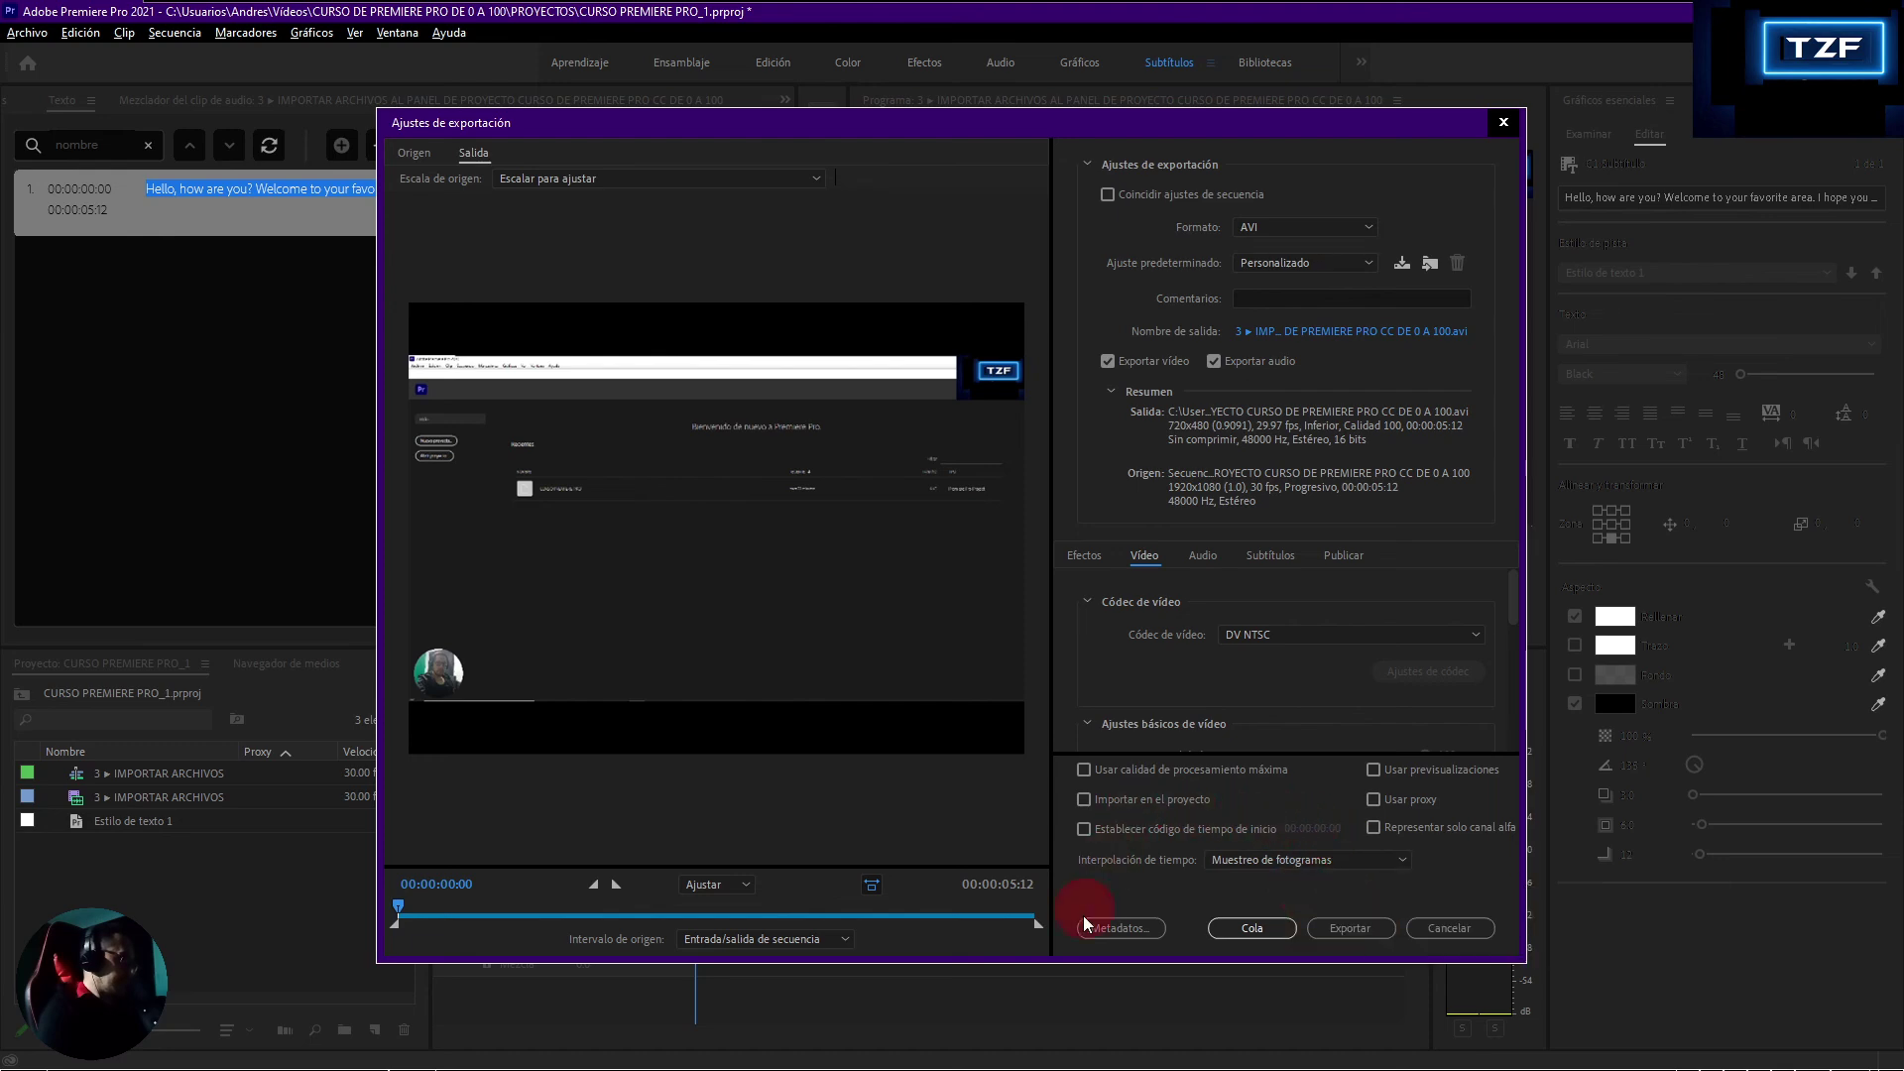
click(1307, 342)
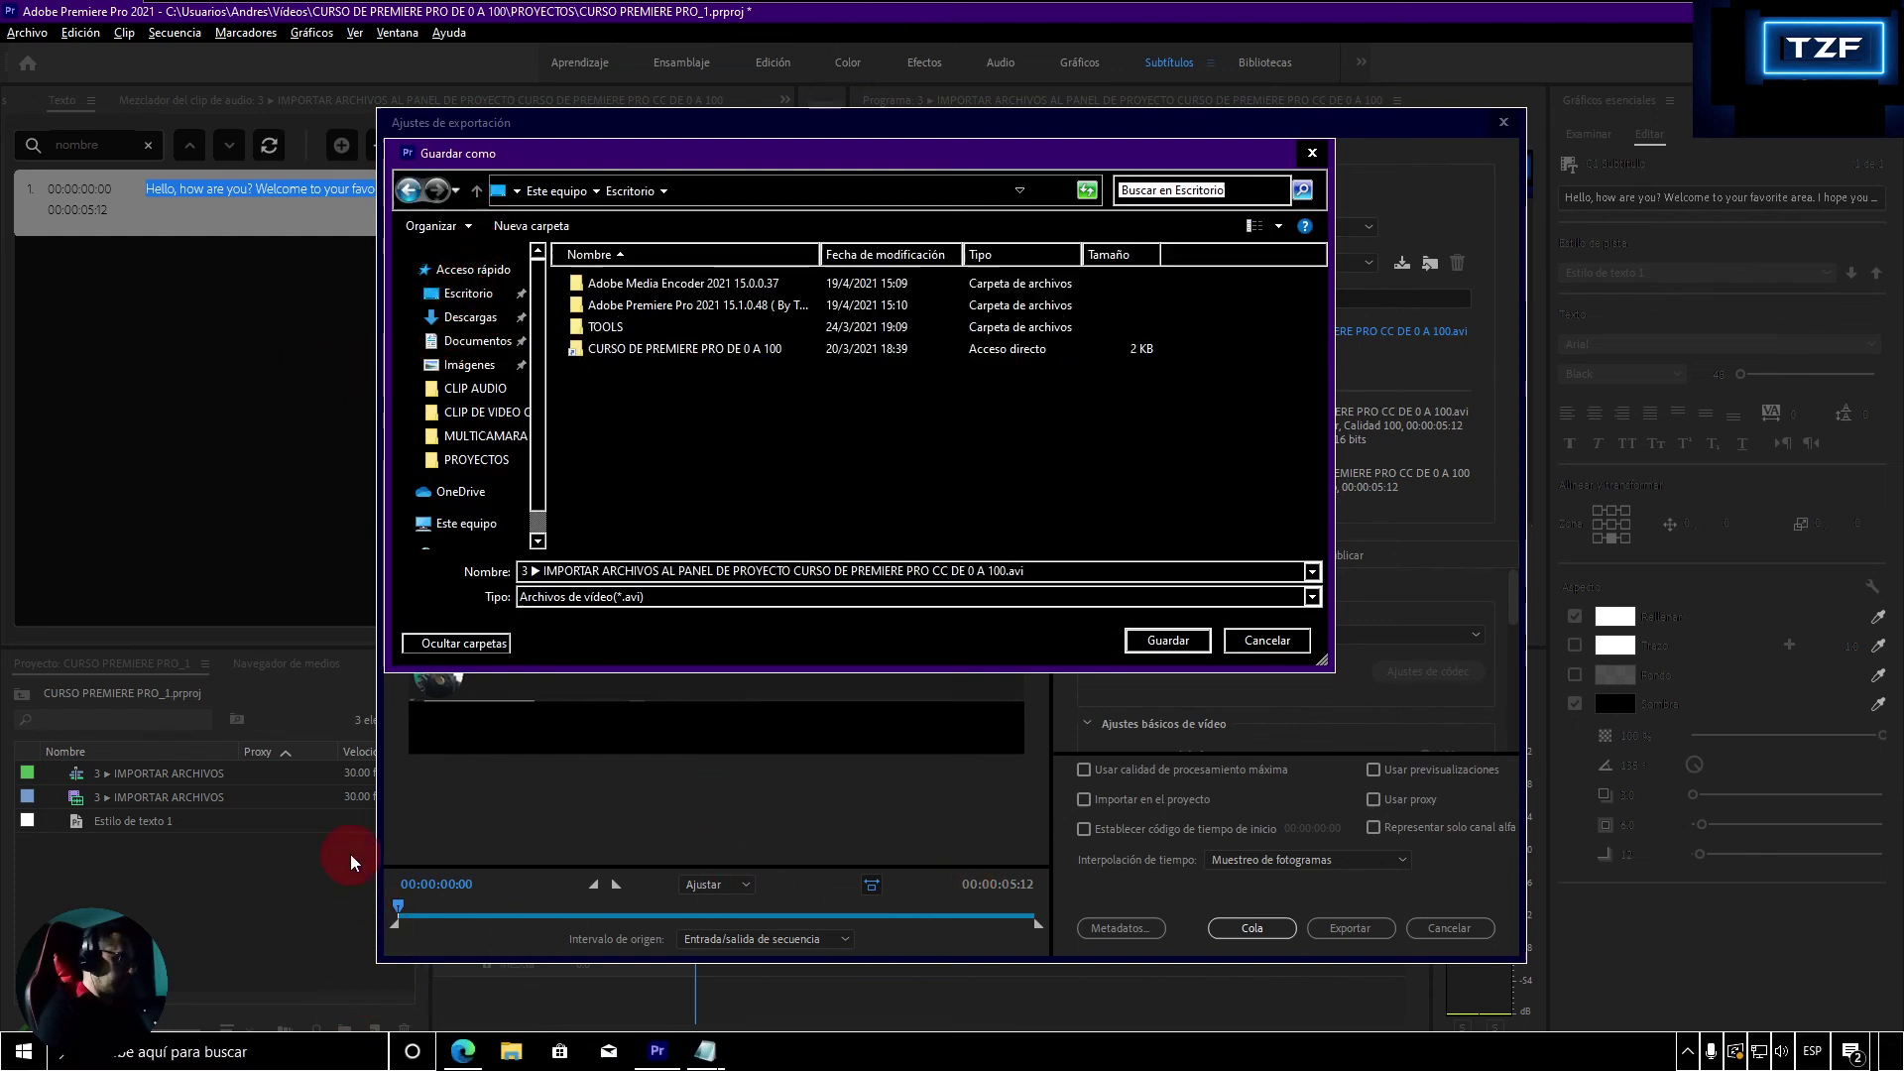
right_click(600, 570)
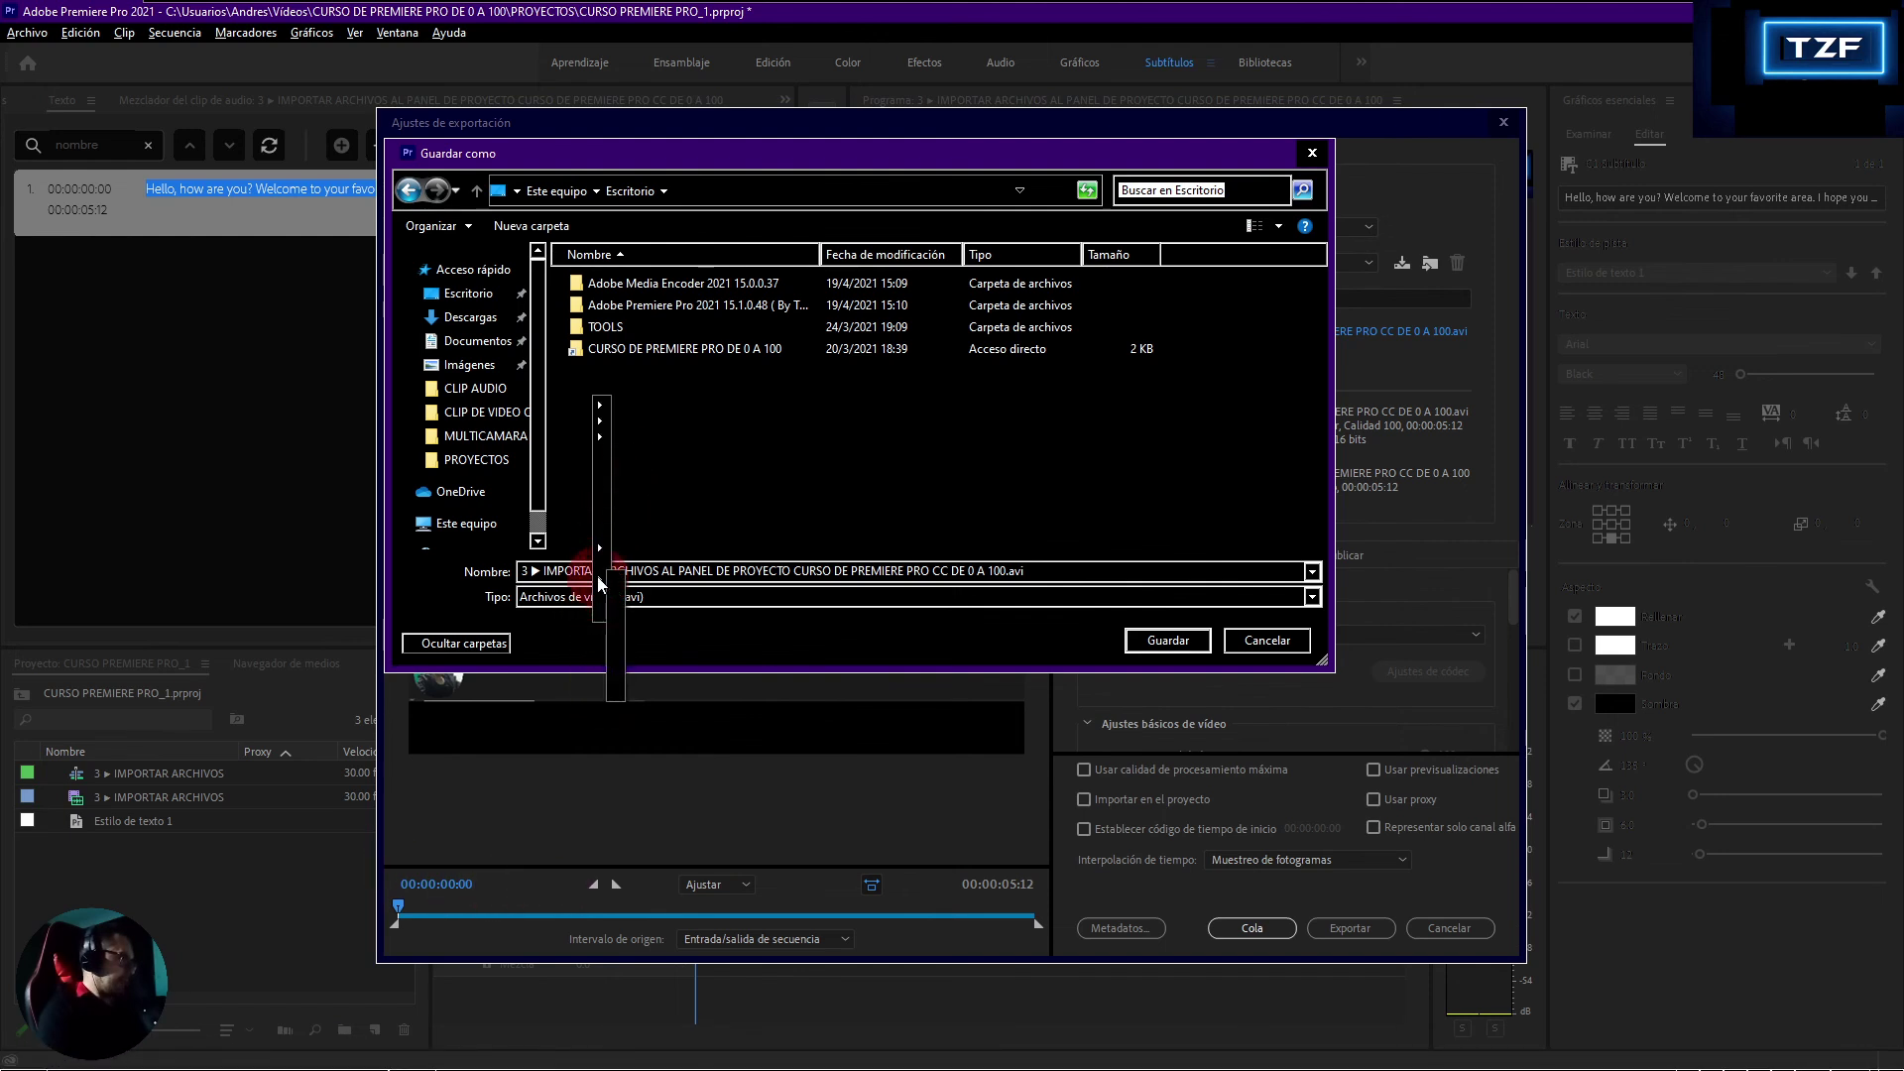
click(617, 507)
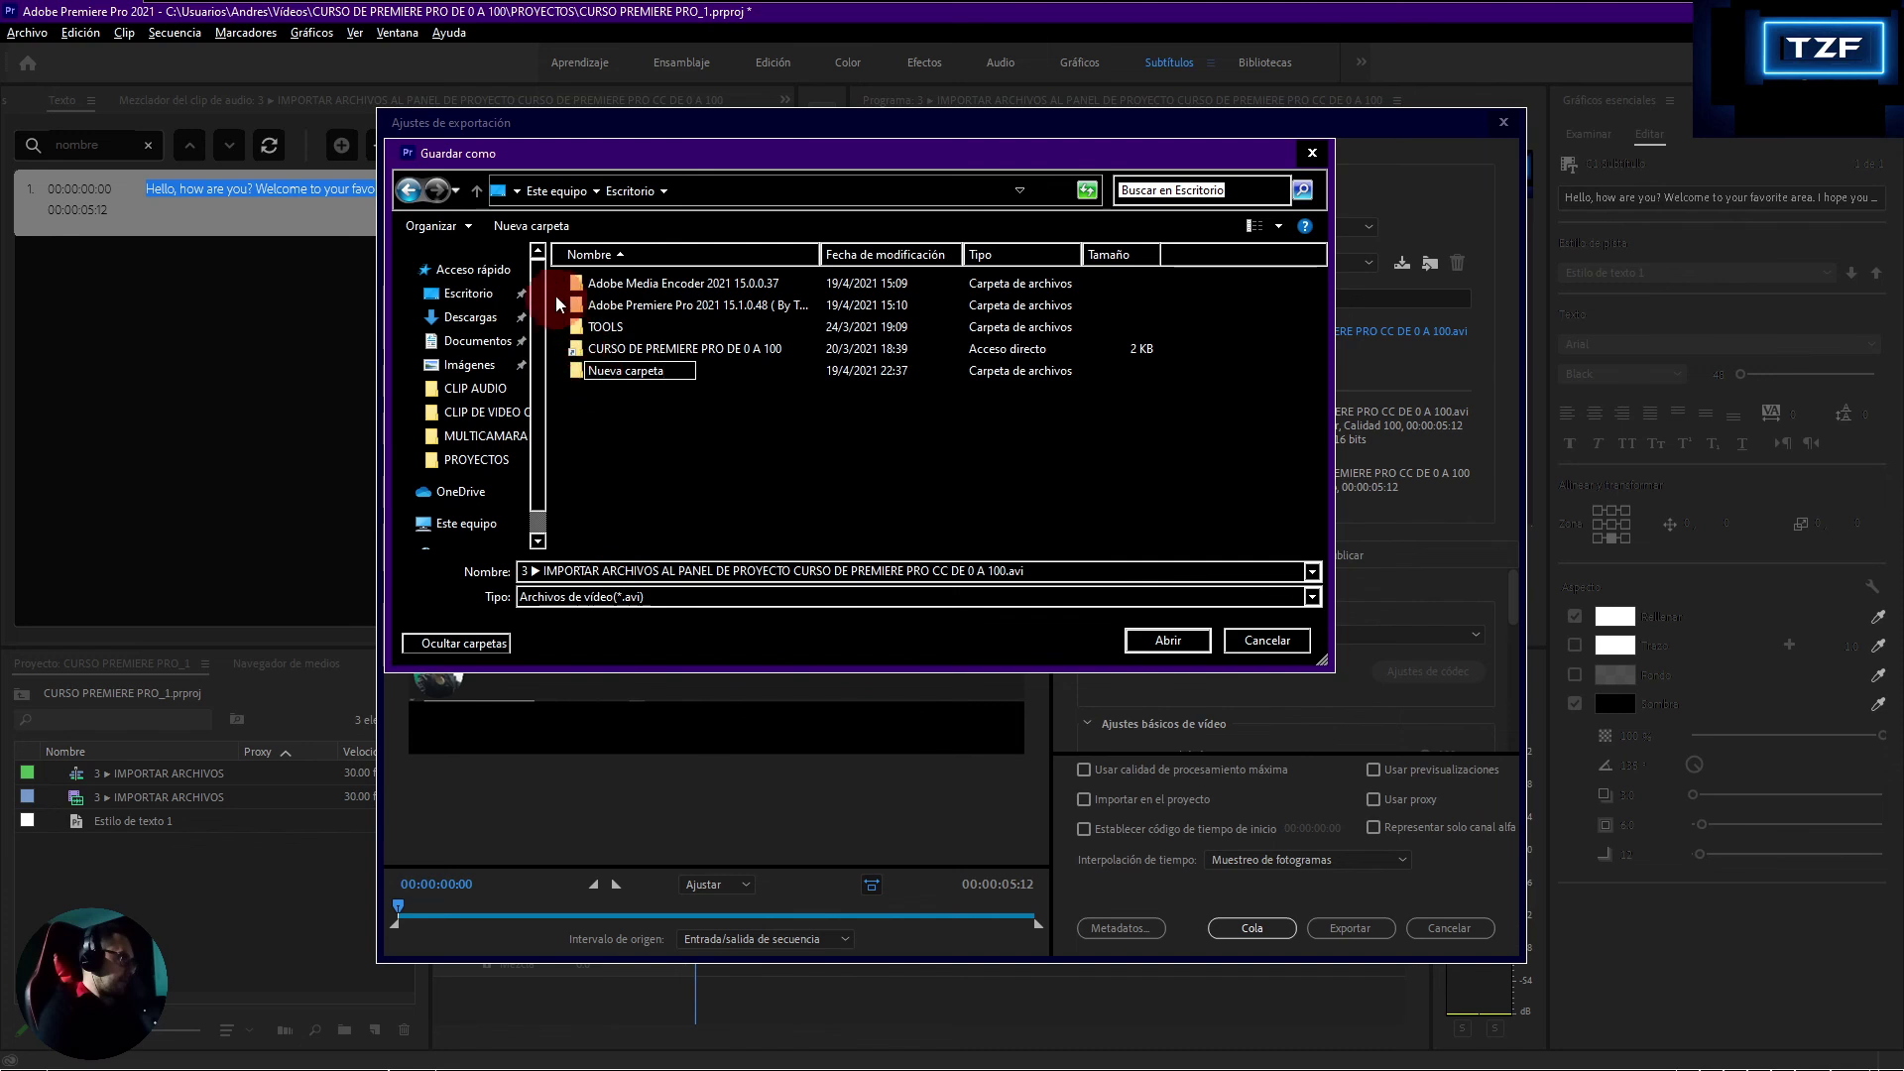
click(603, 338)
key(BackSpace)
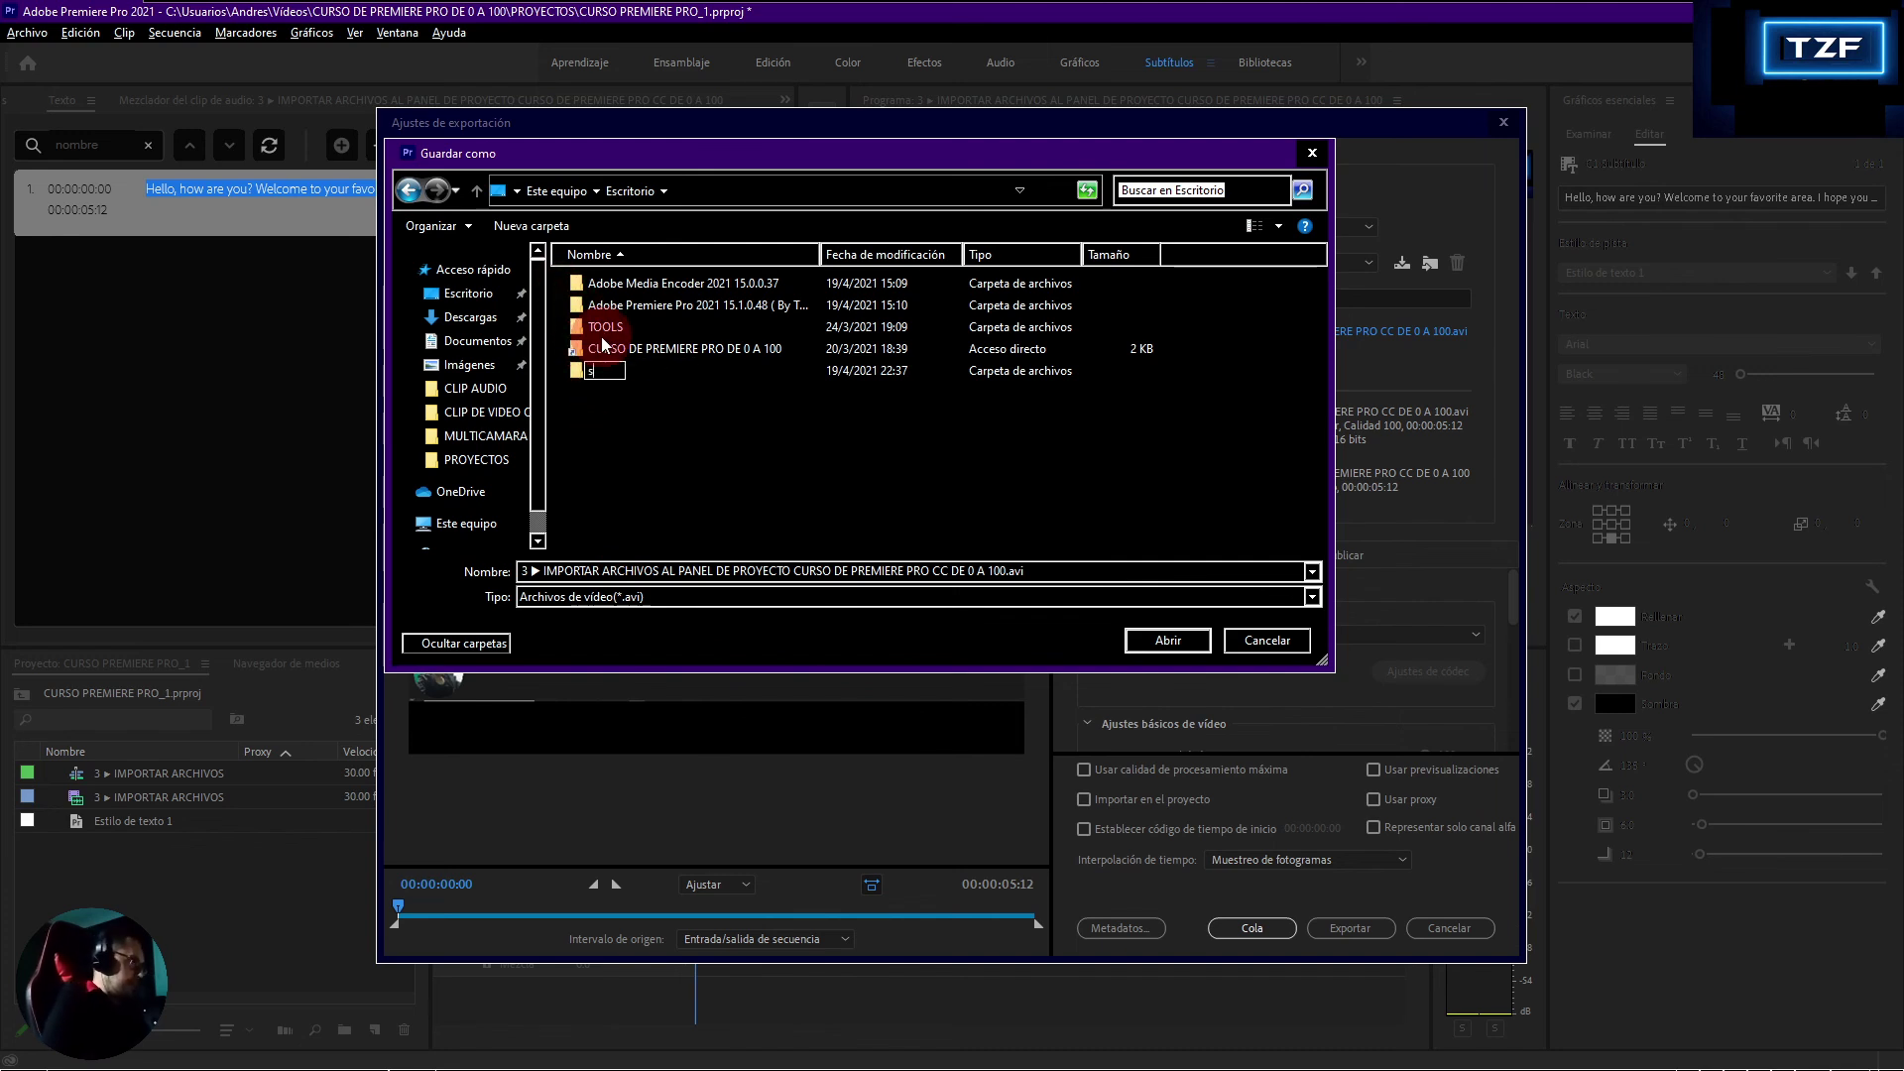
text(SUBTITULOS)
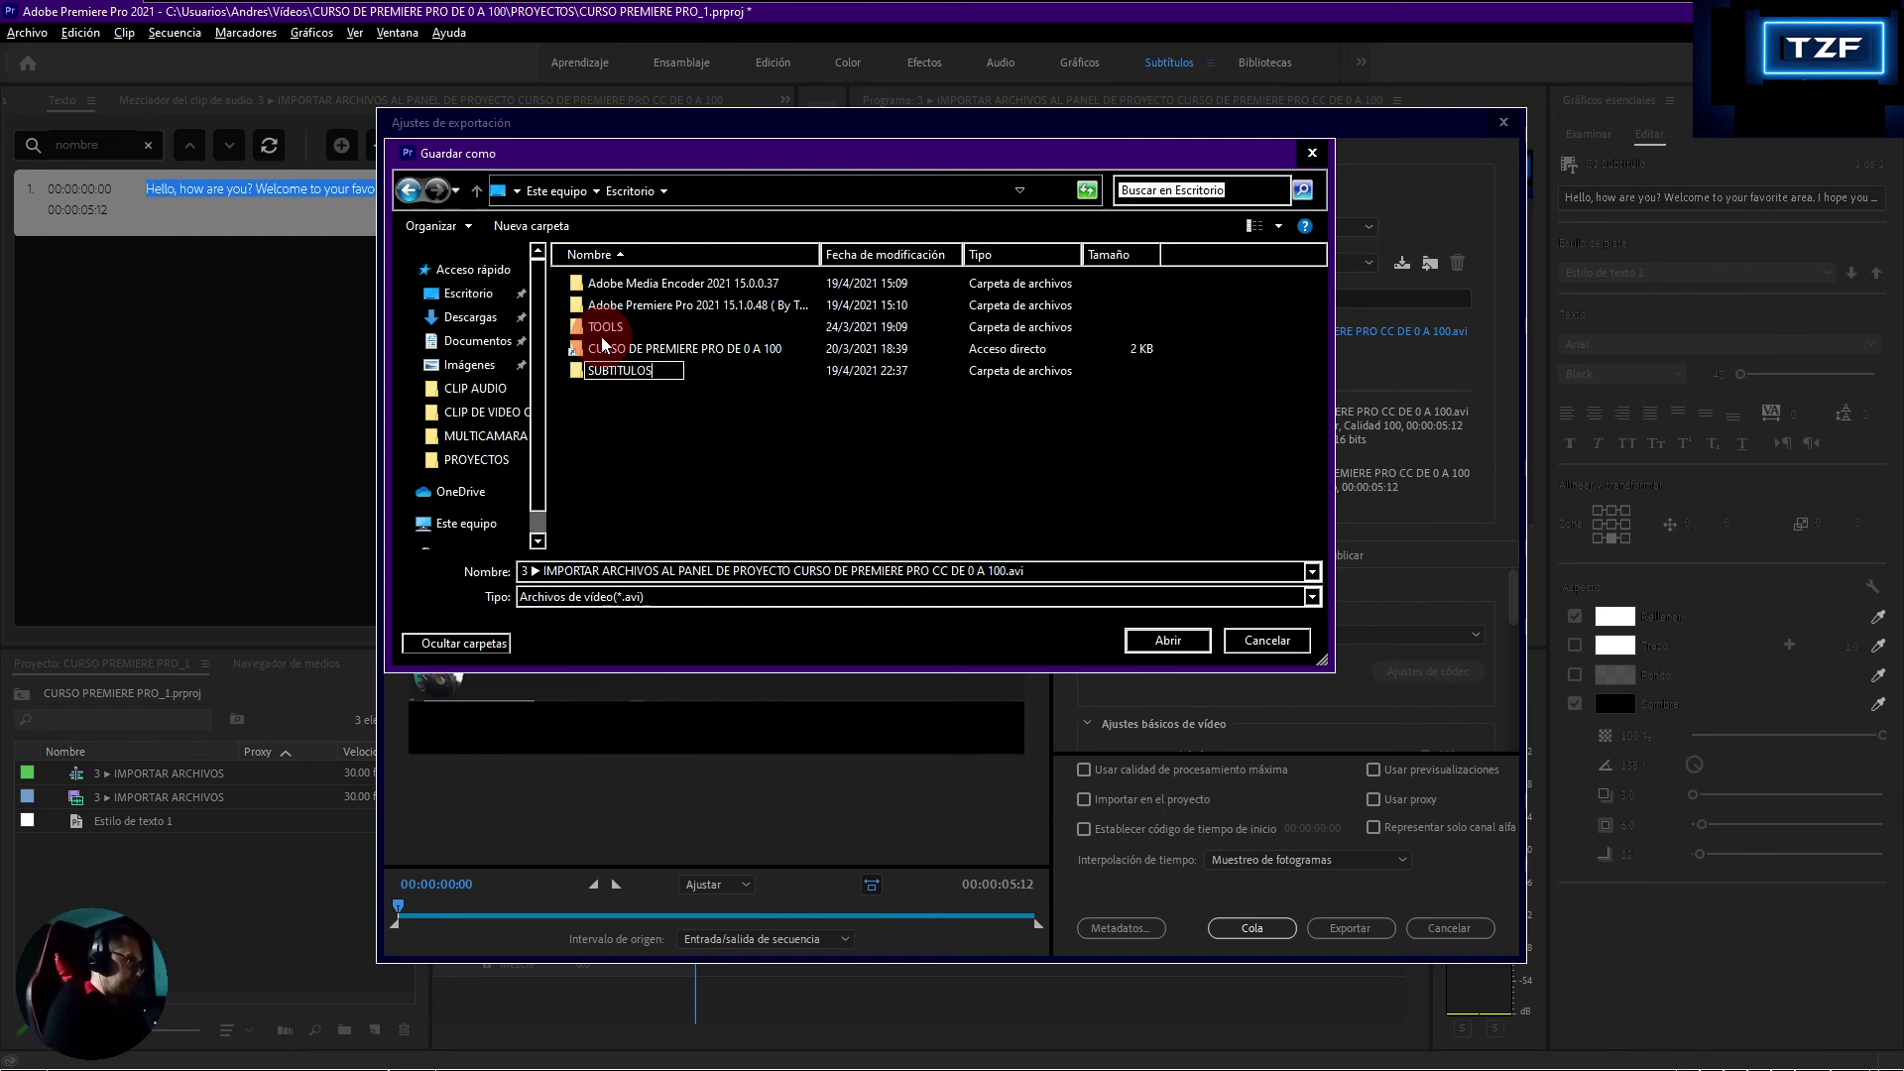
key(Return)
- Set the SUBTITULOS folder as the destination of the AVI output file and export the sequence
key(Return)
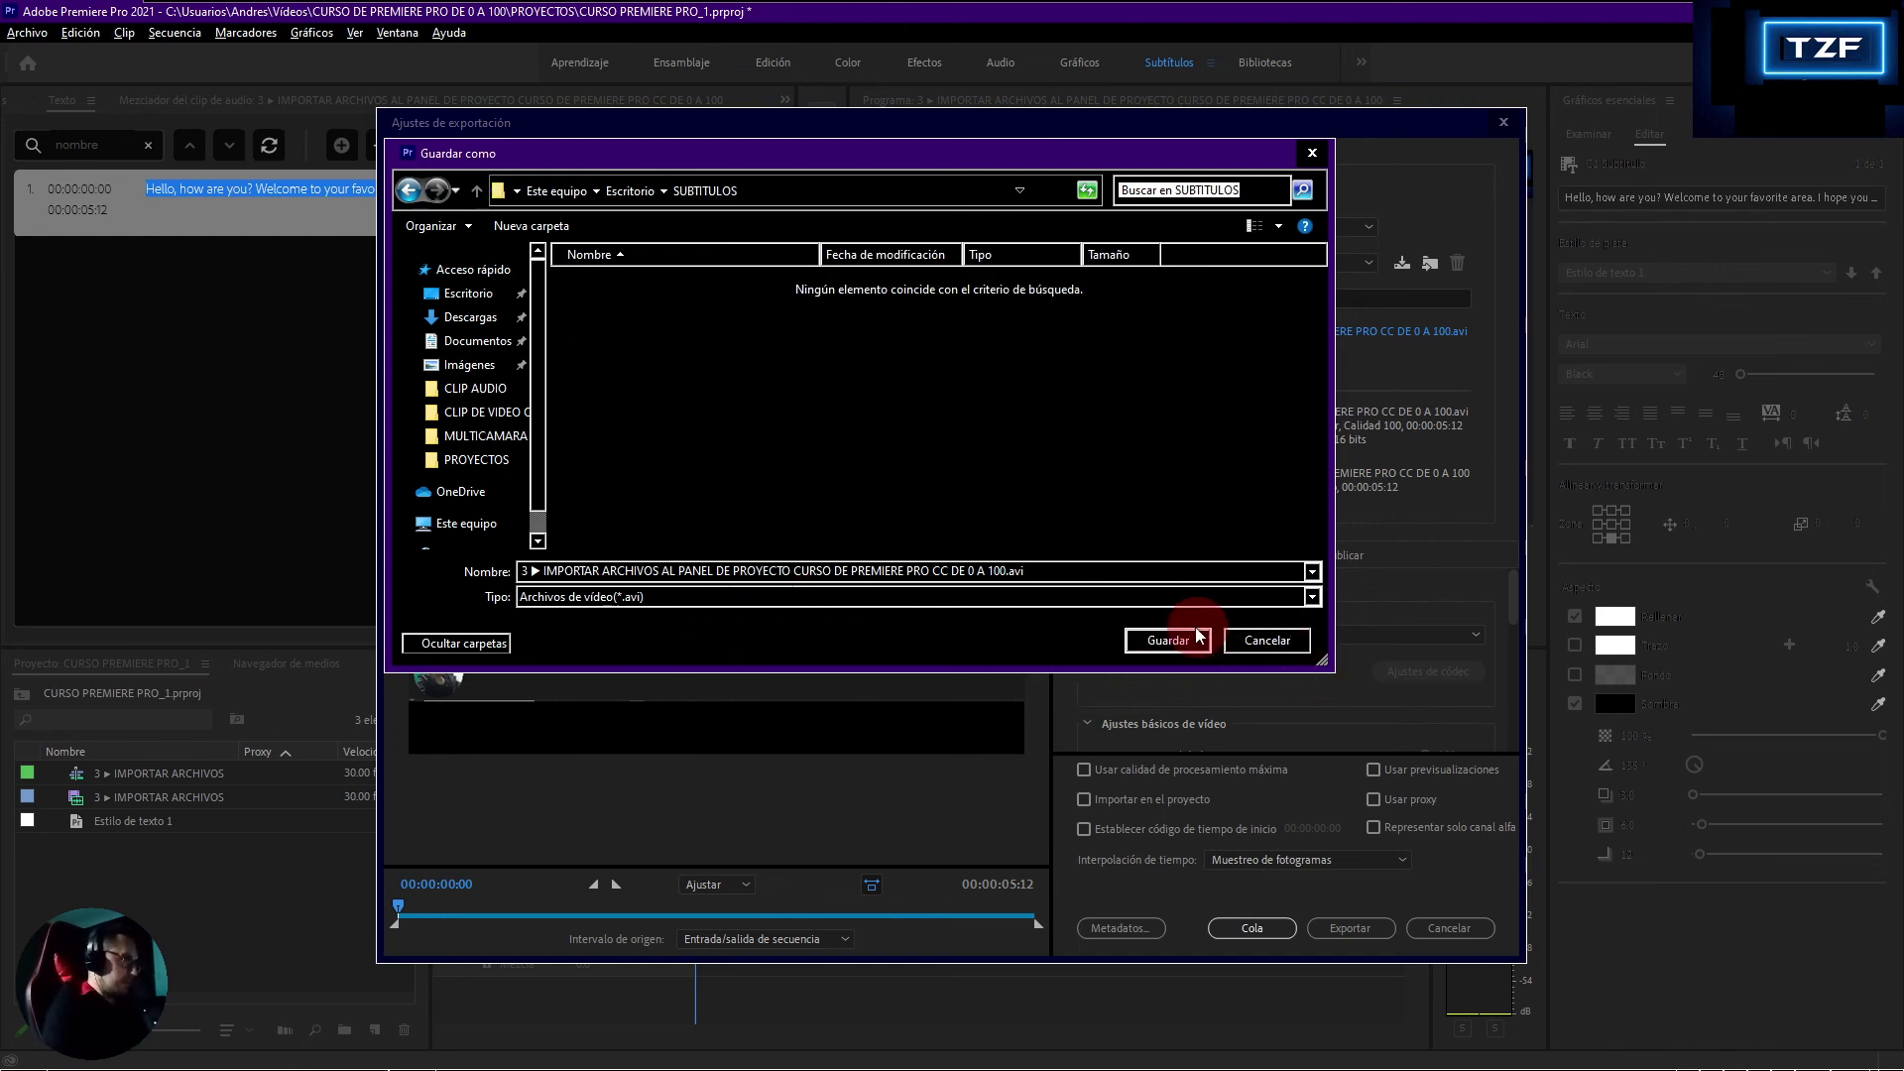
click(1168, 640)
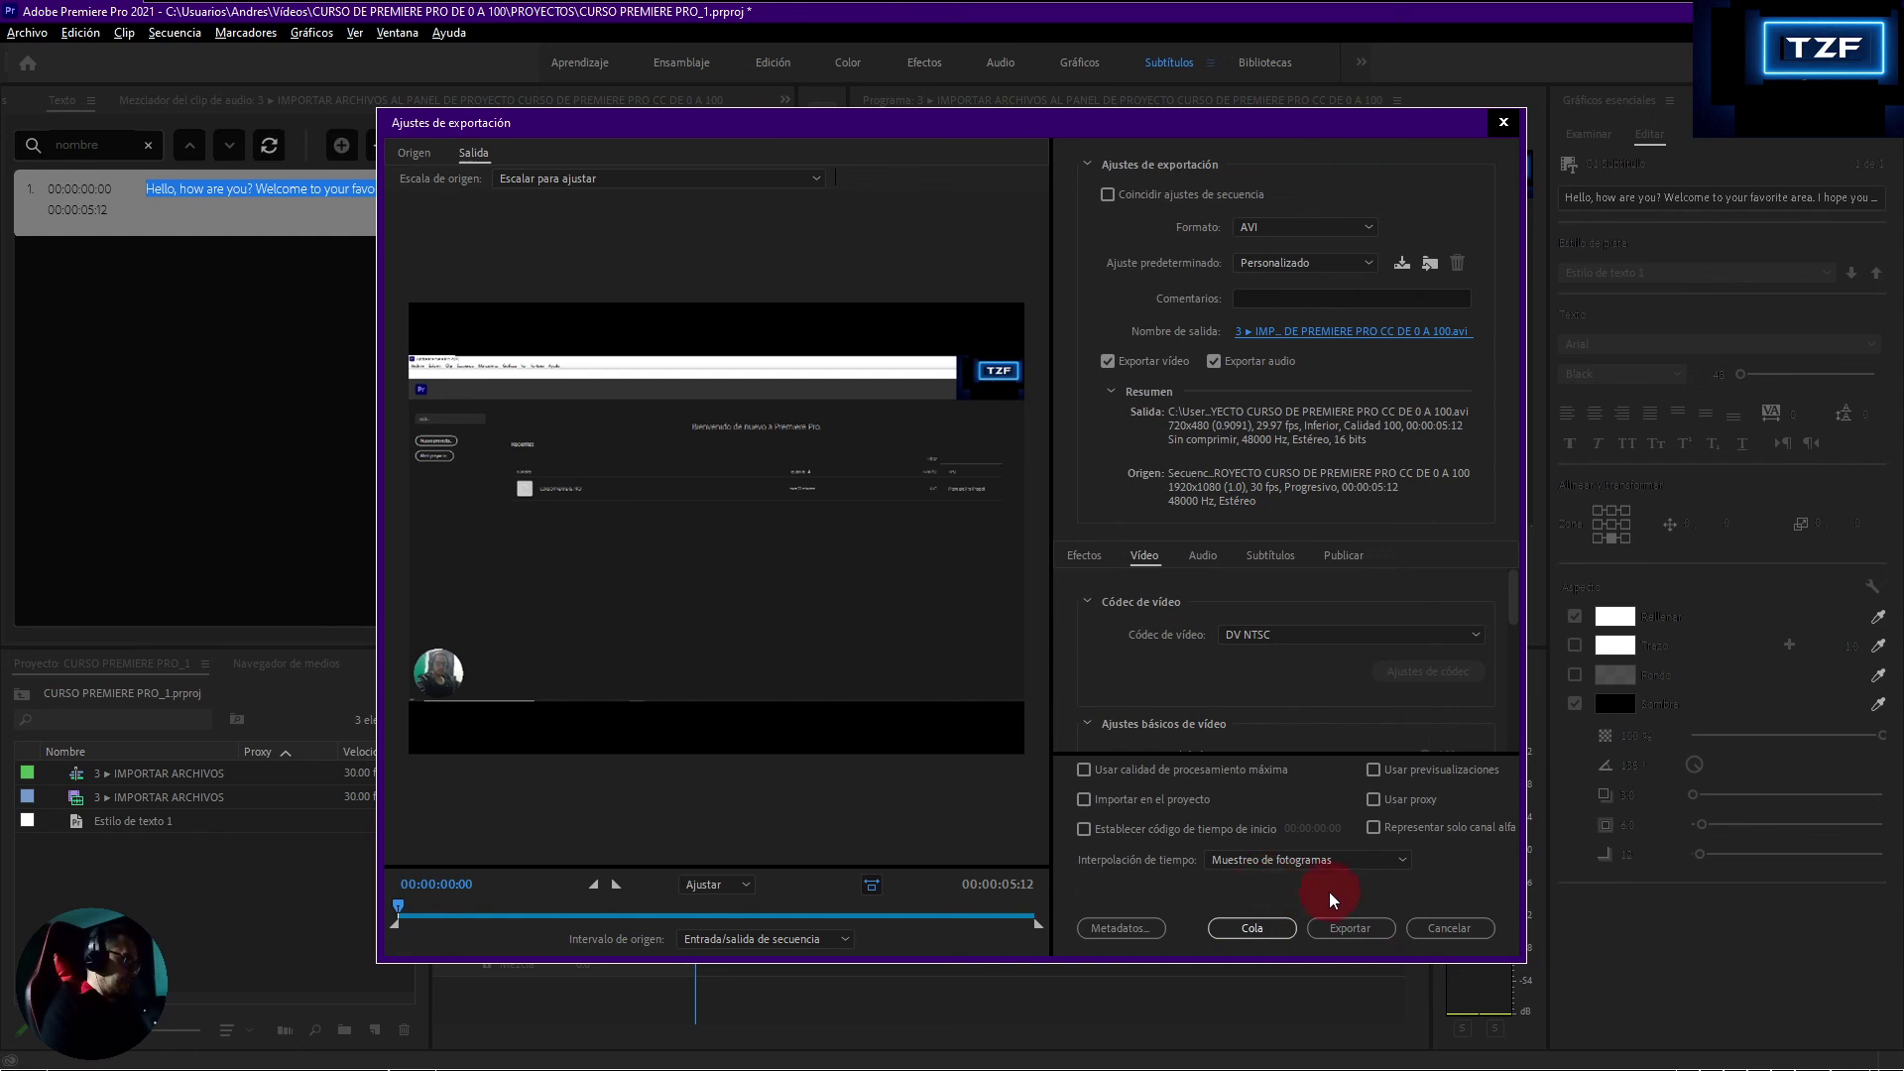
click(1355, 924)
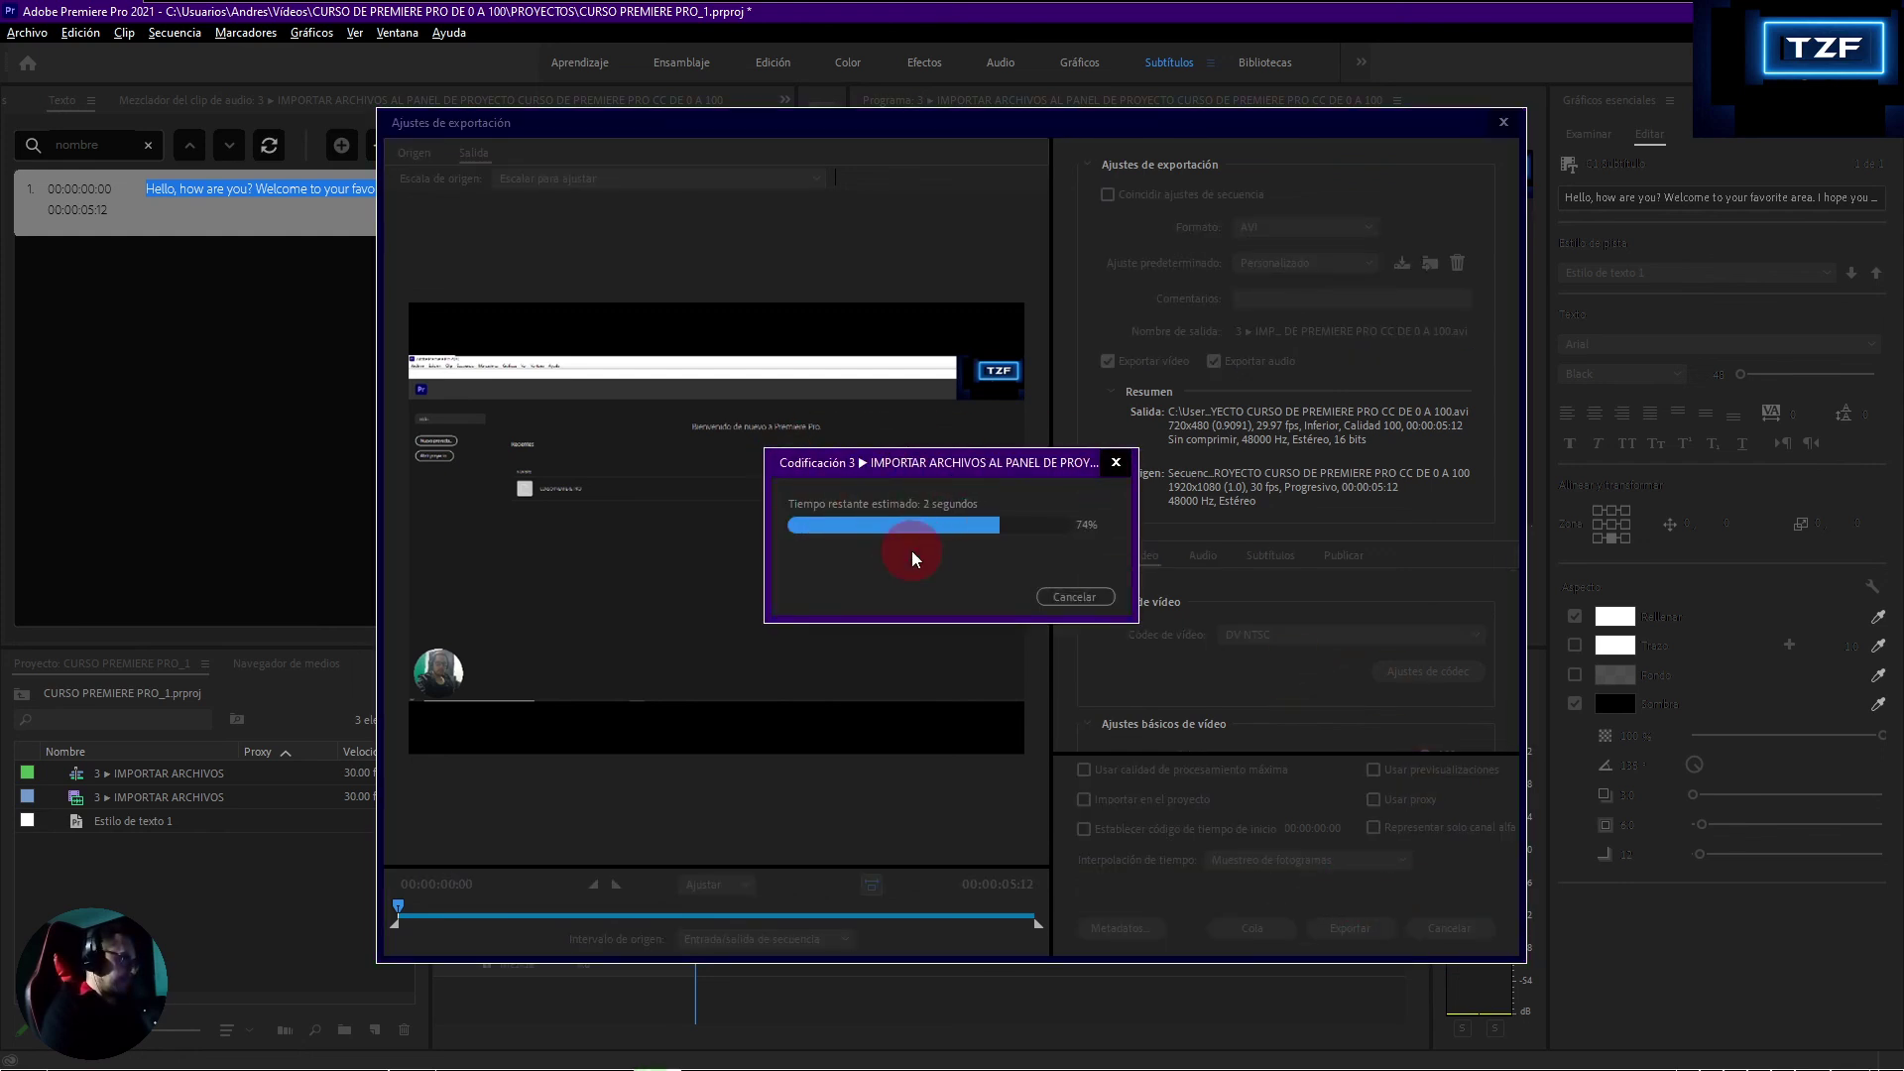
- Open the SUBTITULOS folder on the desktop and inspect the full name and extension of the exported subtitle file without renaming it
click(1899, 1061)
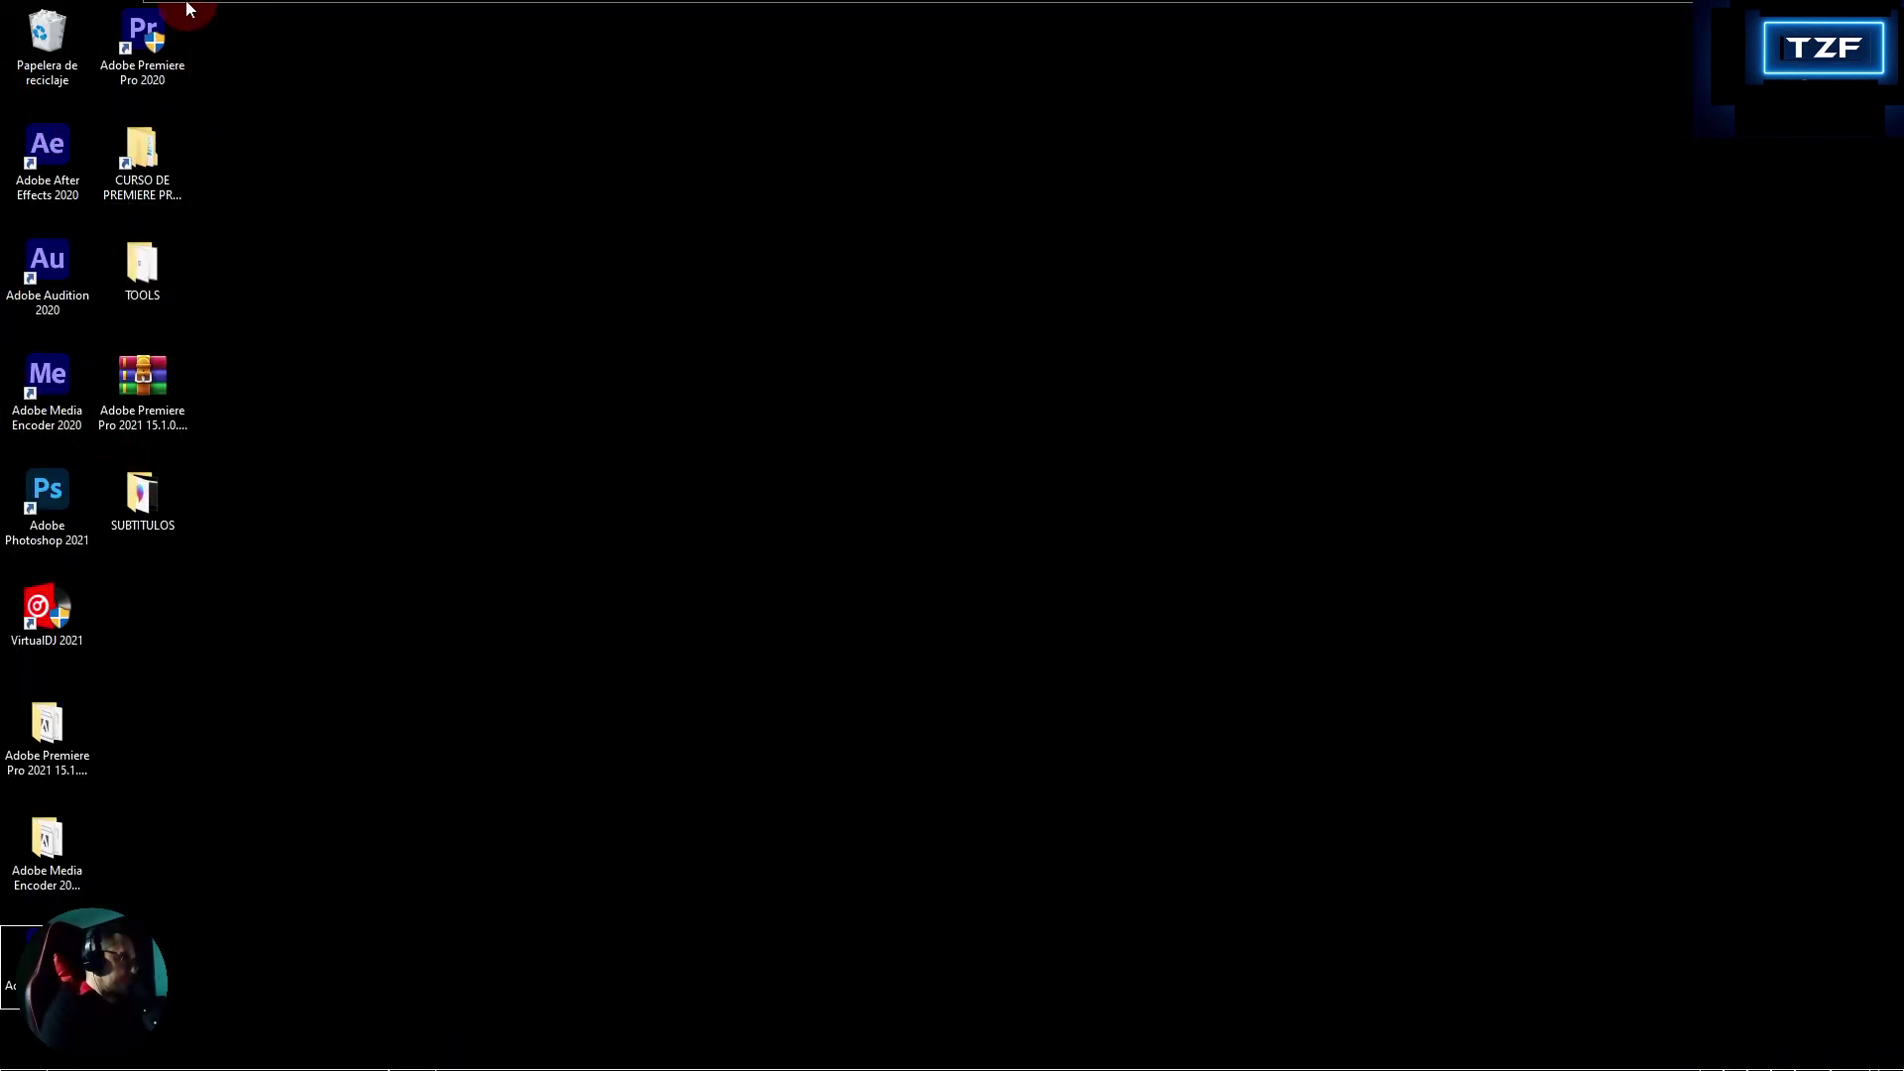
double_click(142, 513)
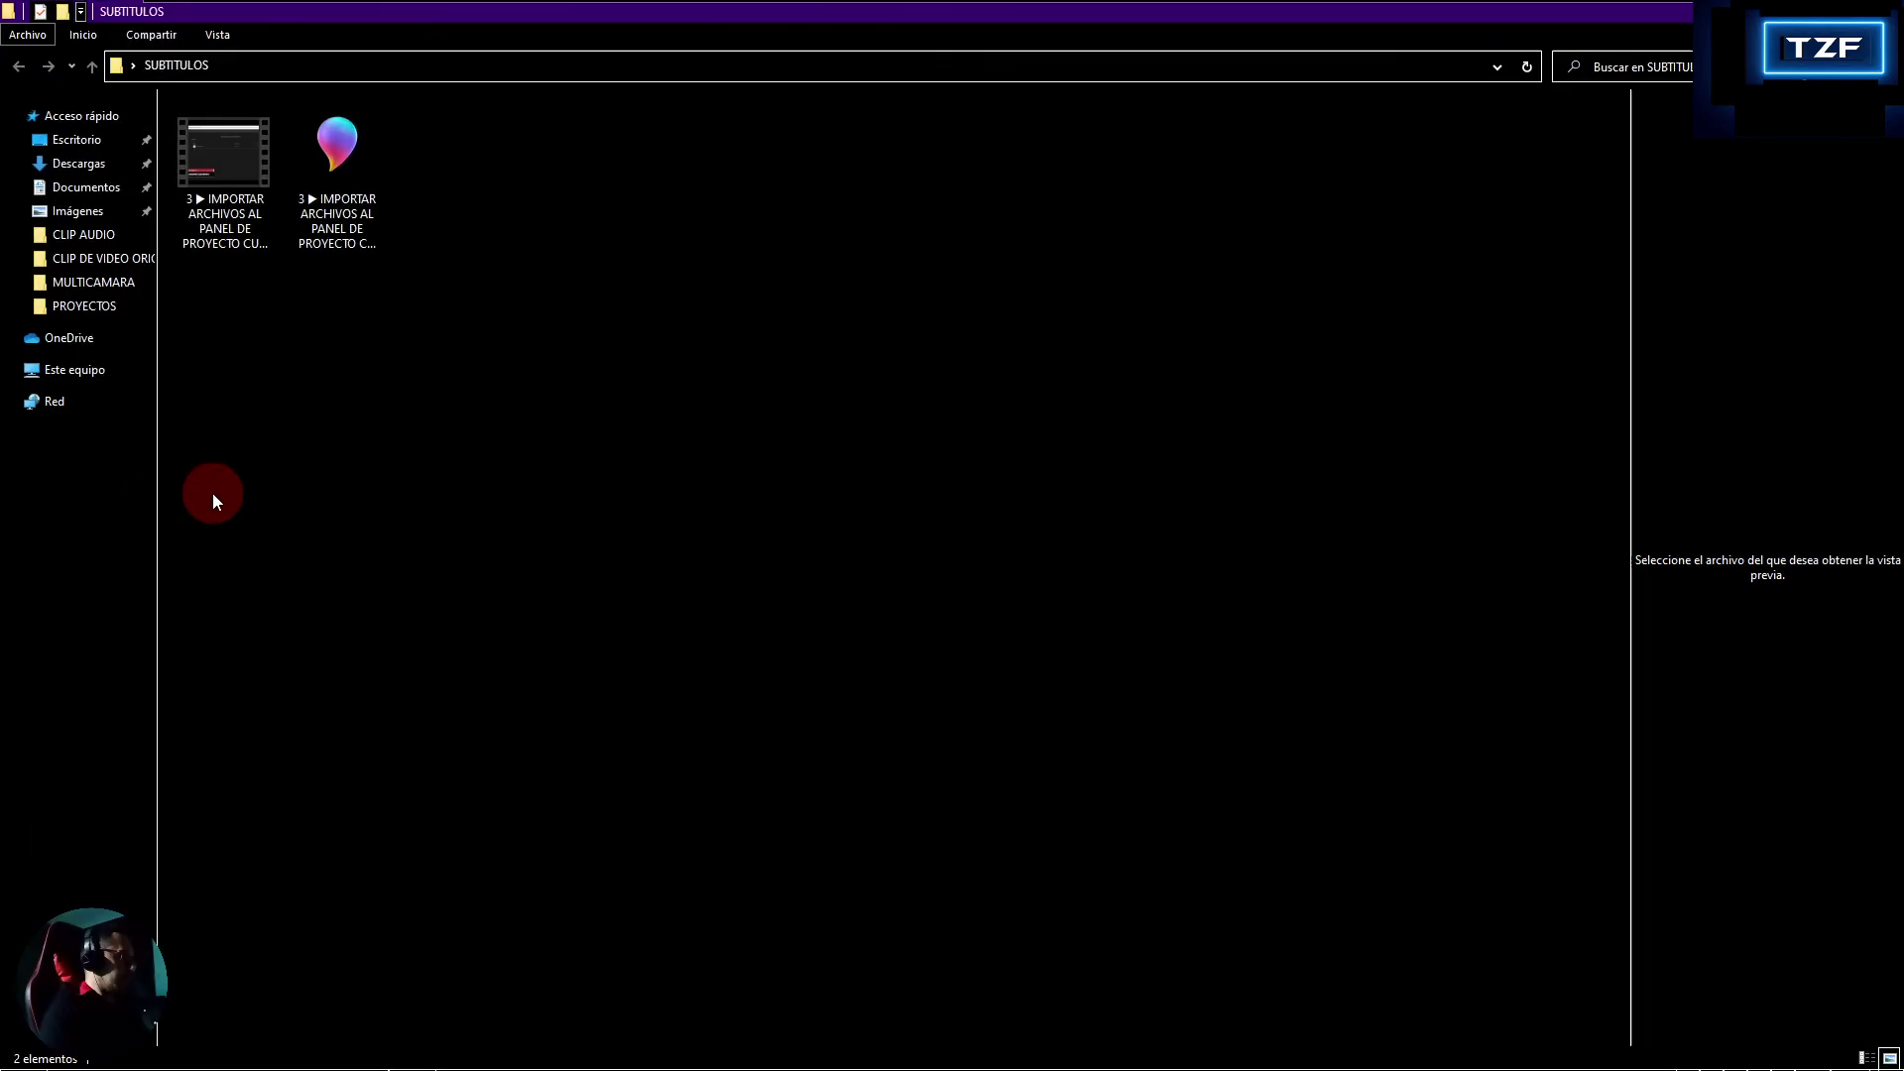
click(349, 243)
click(365, 271)
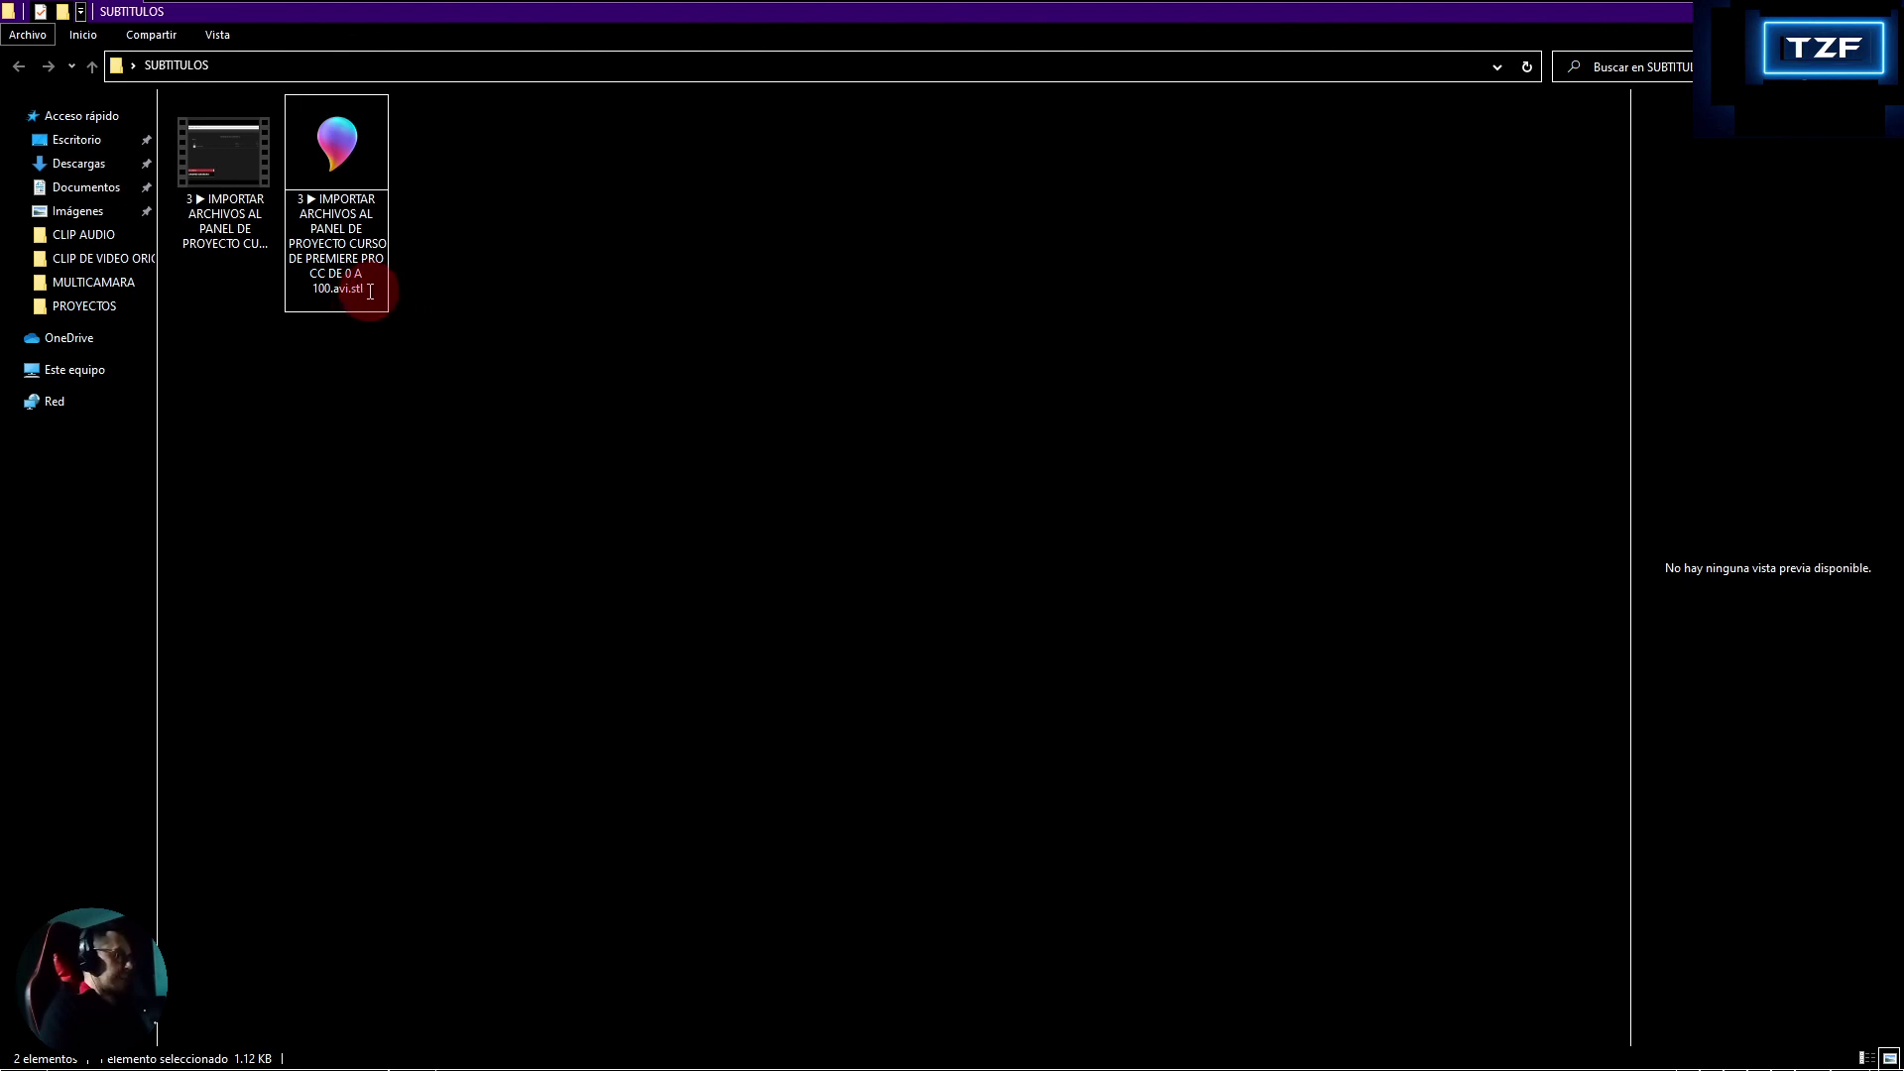
key(Left)
key(Left)
key(Left)
key(Left)
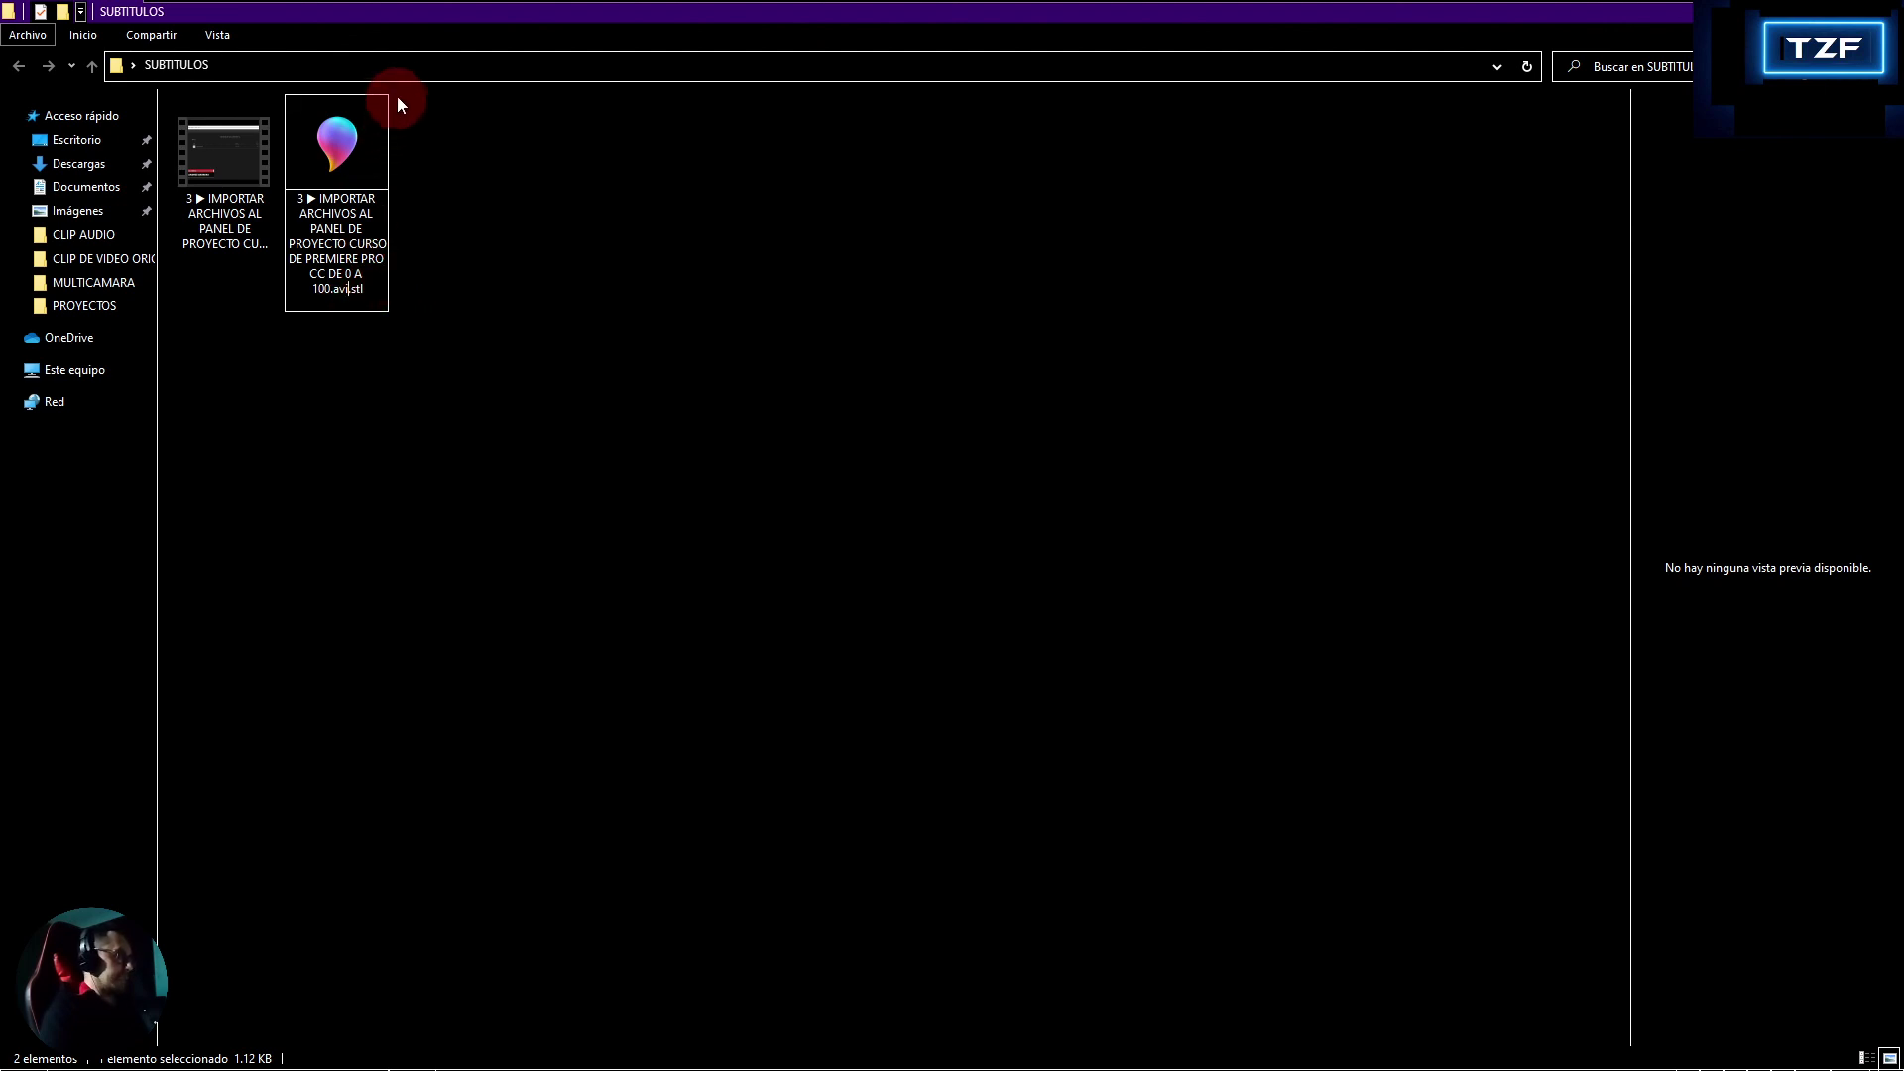
click(437, 151)
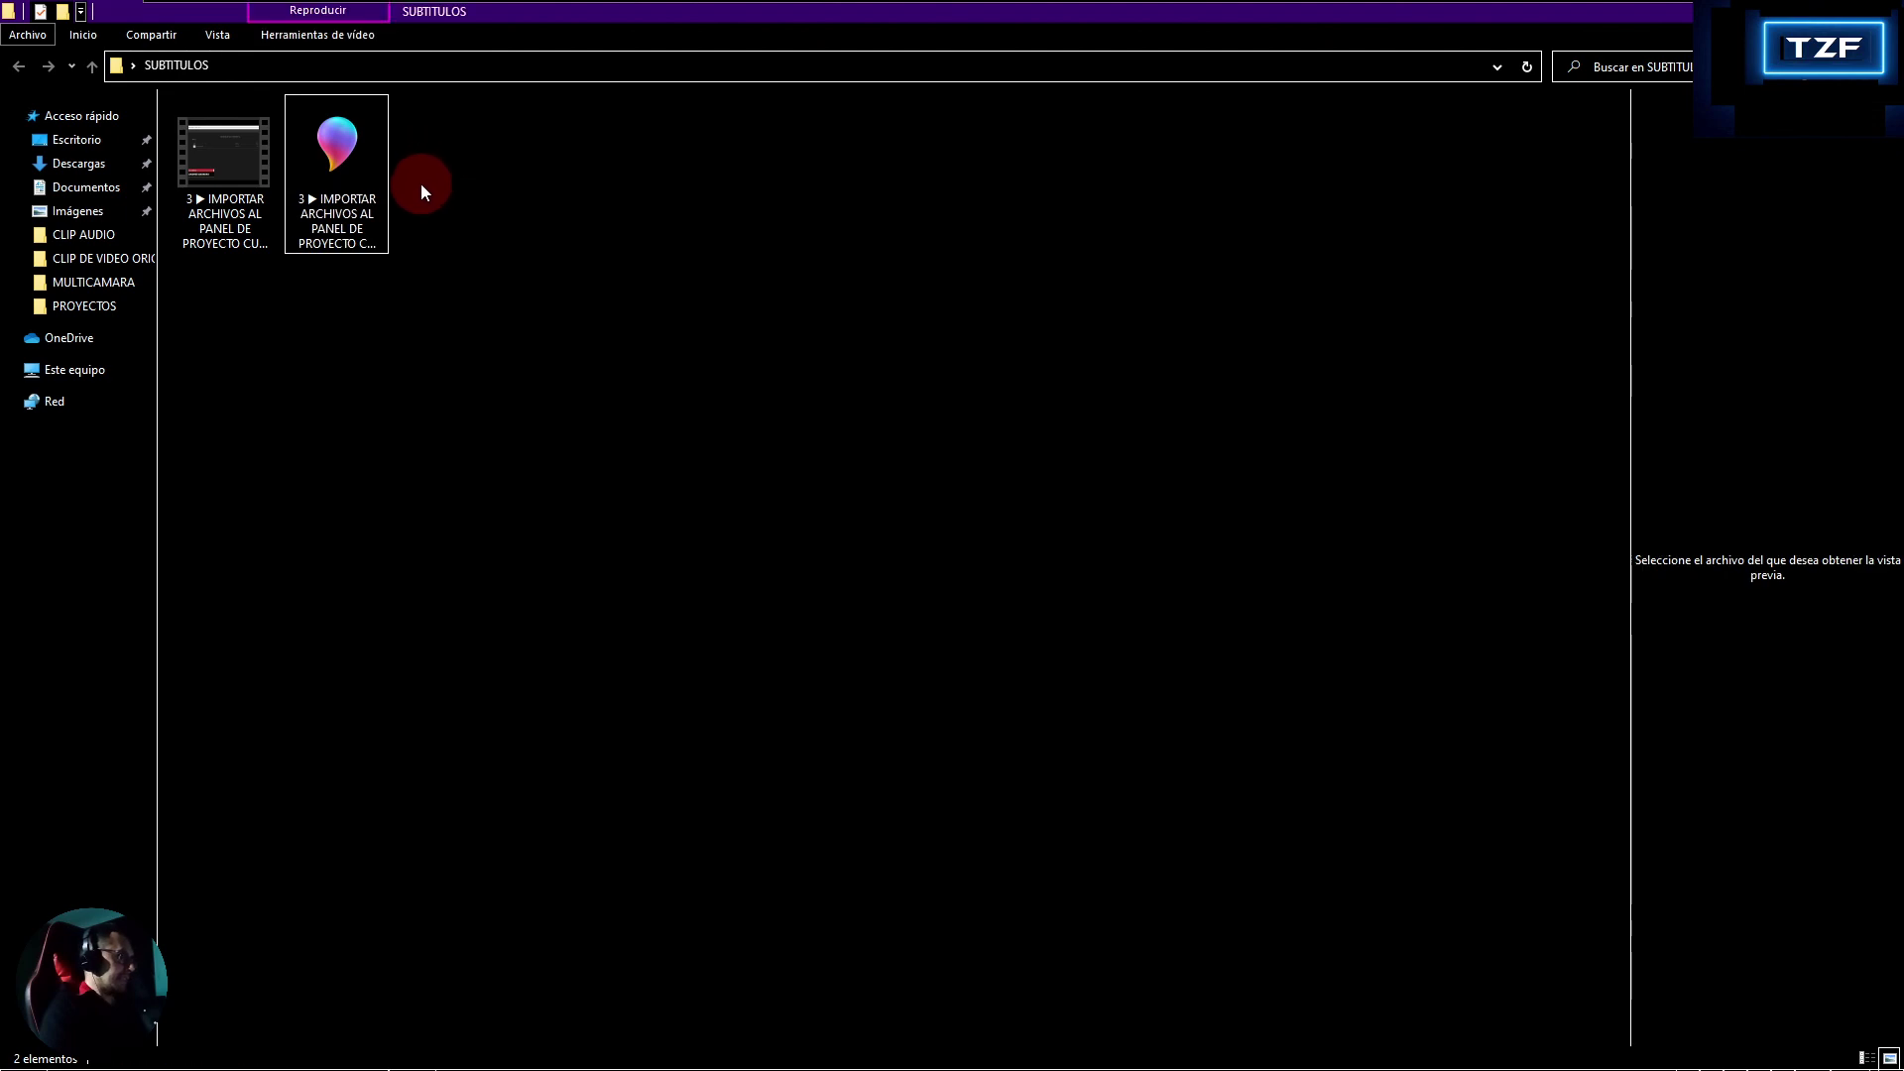